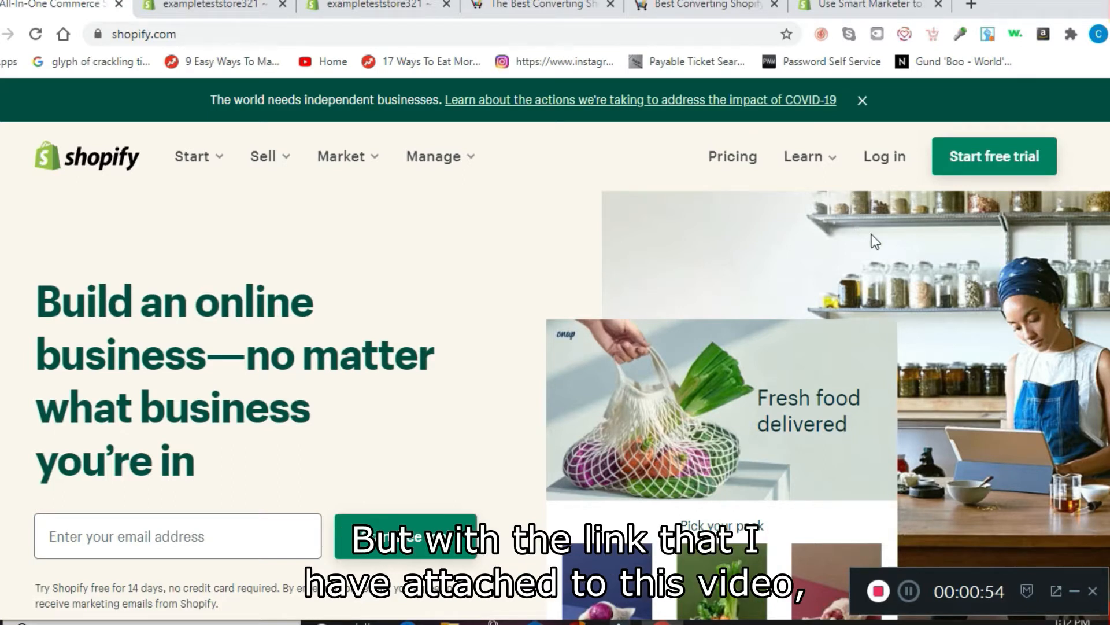
Step: Bring up the Smart Marketer Shopify sign-up page offering a 21-day trial and 10% off
left_click(866, 10)
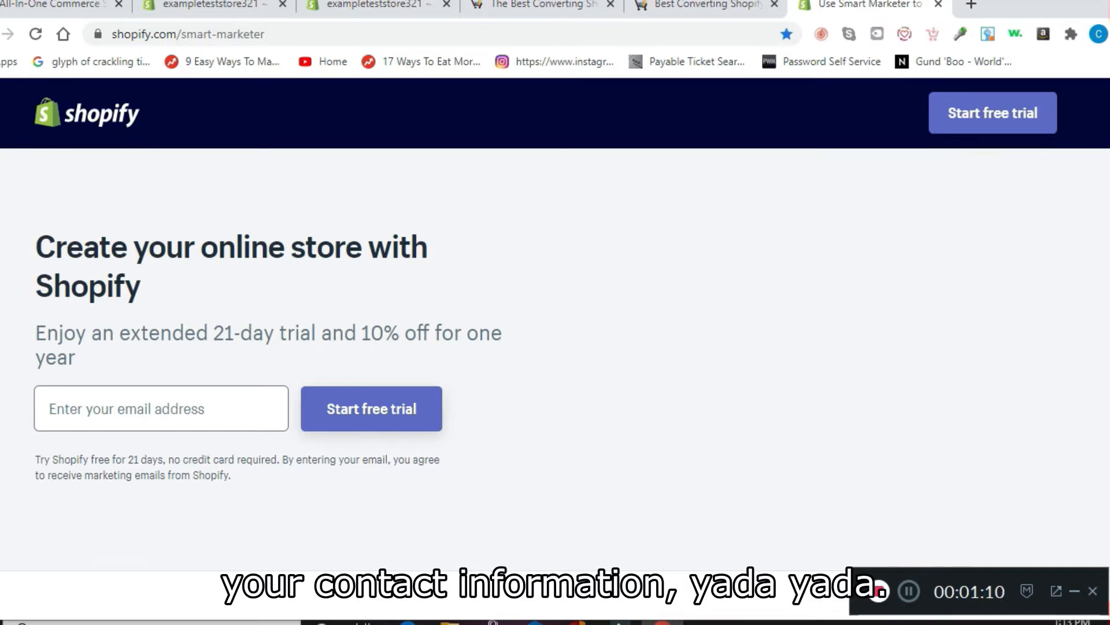
Step: Visit the store admin Home page, then switch to the Shoptimized theme's demo store
left_click(230, 5)
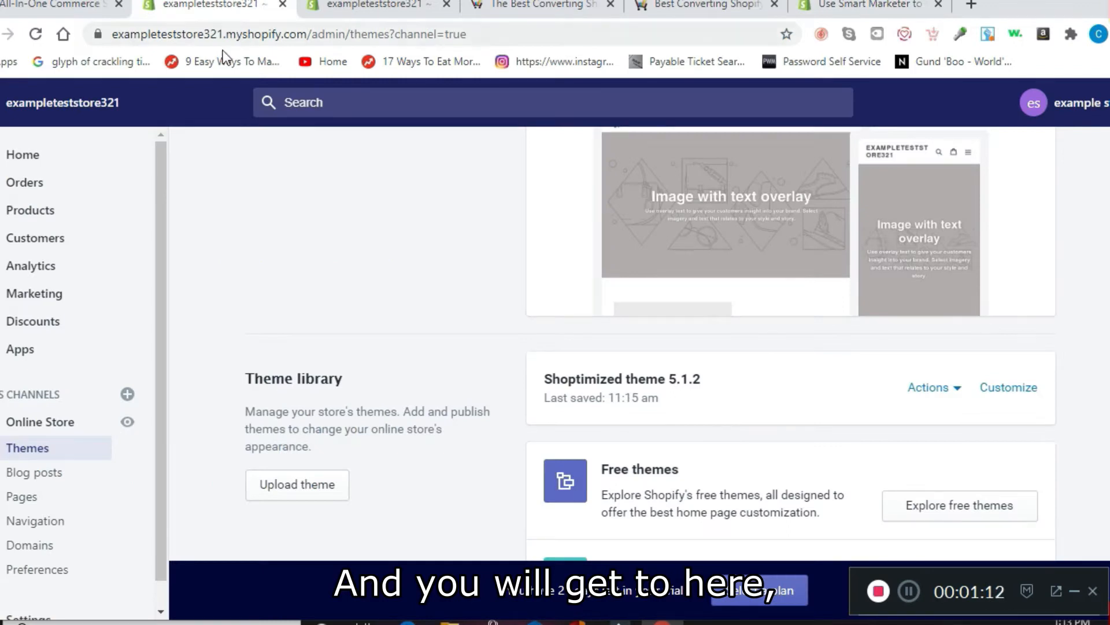
left_click(38, 162)
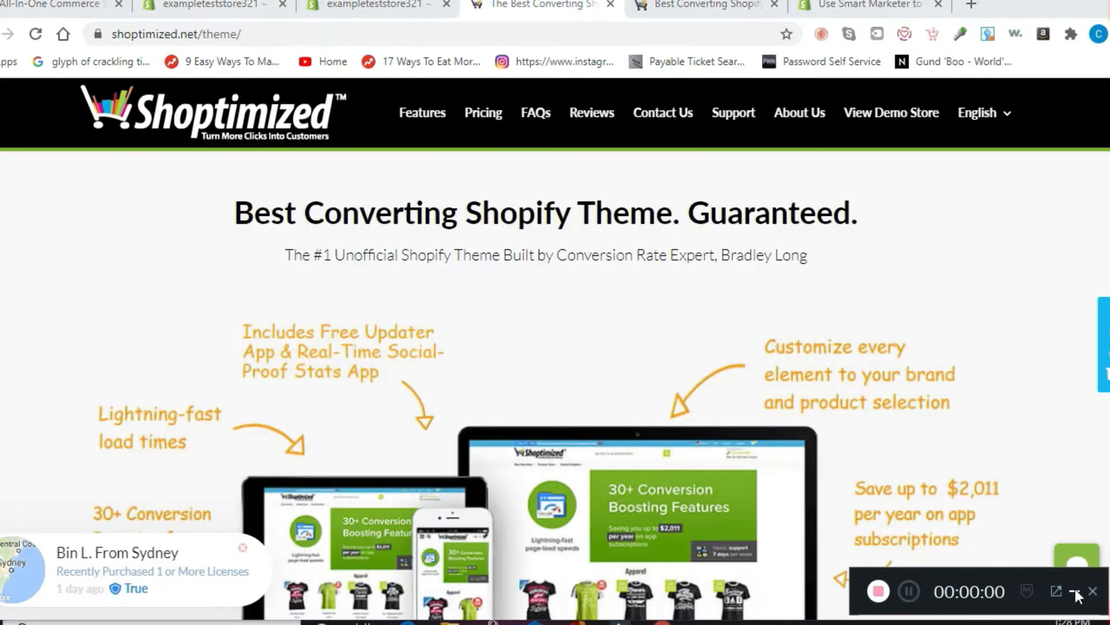
left_click(1074, 589)
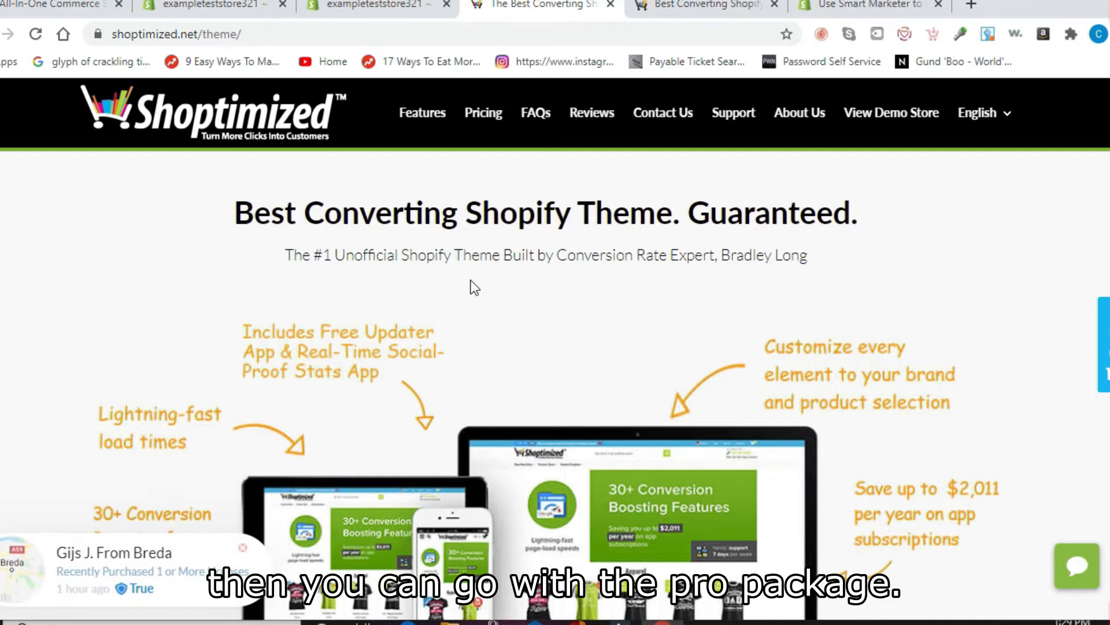
left_click(695, 11)
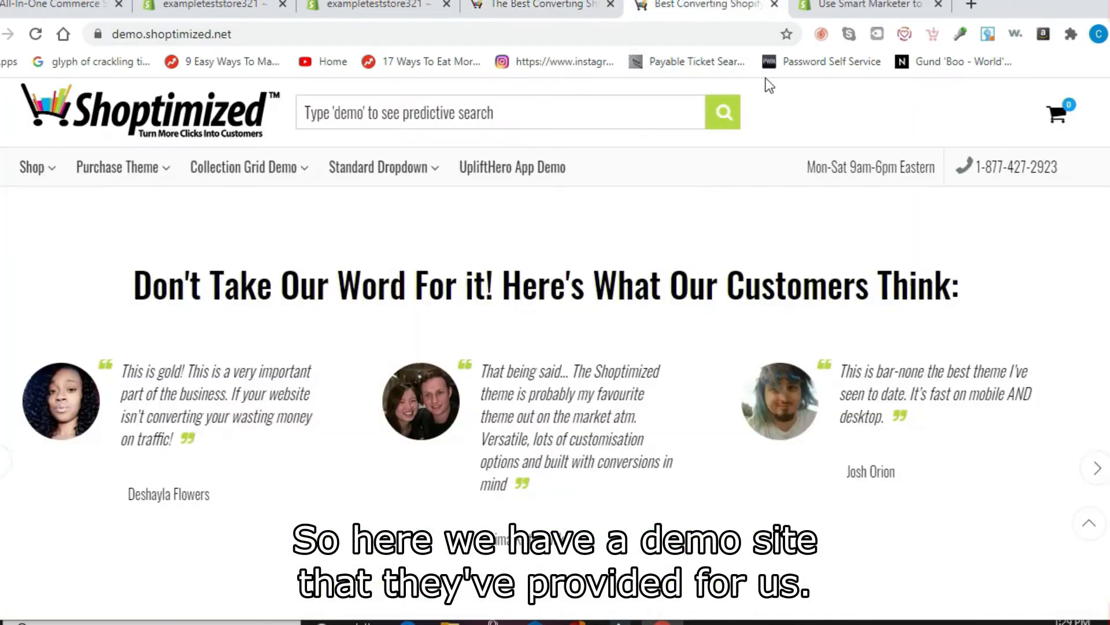
scroll(555, 370, "up", 15)
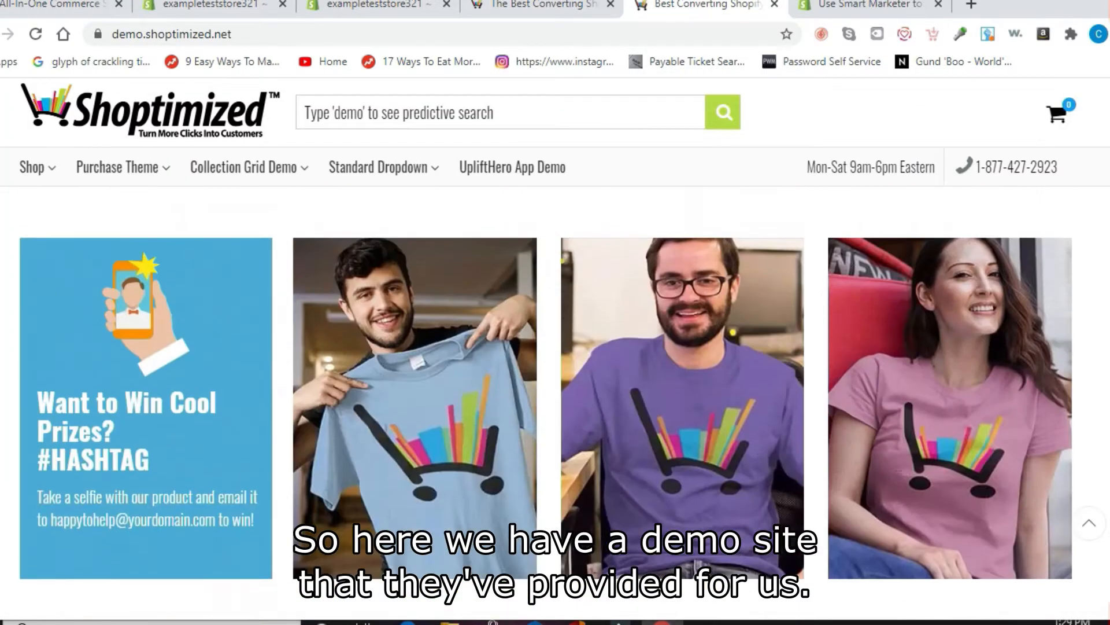
scroll(555, 405, "down", 10)
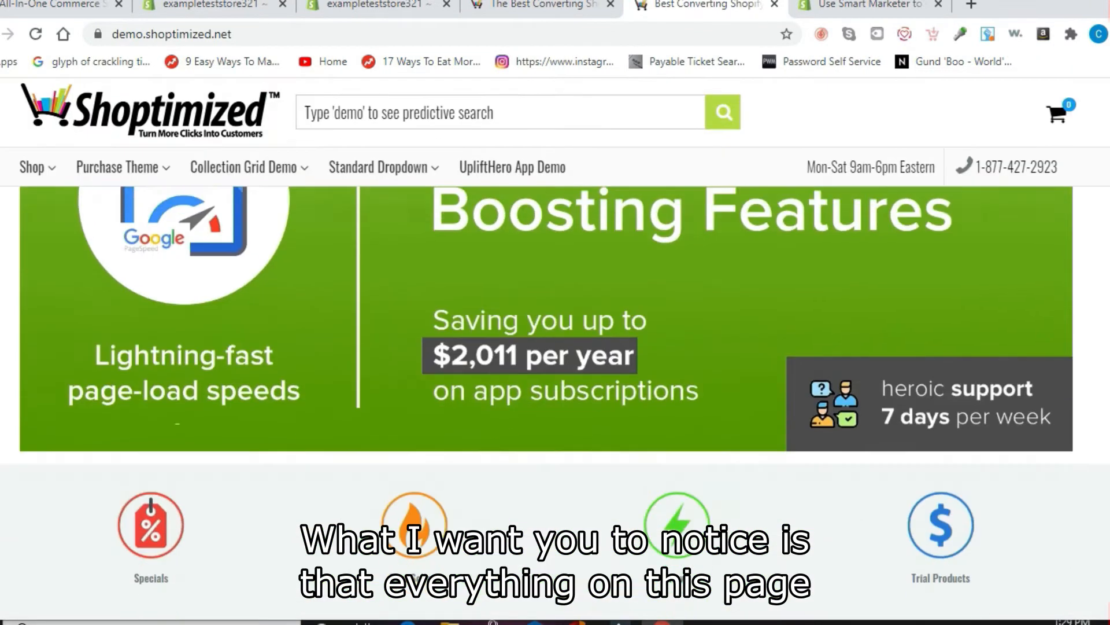
scroll(555, 405, "down", 2)
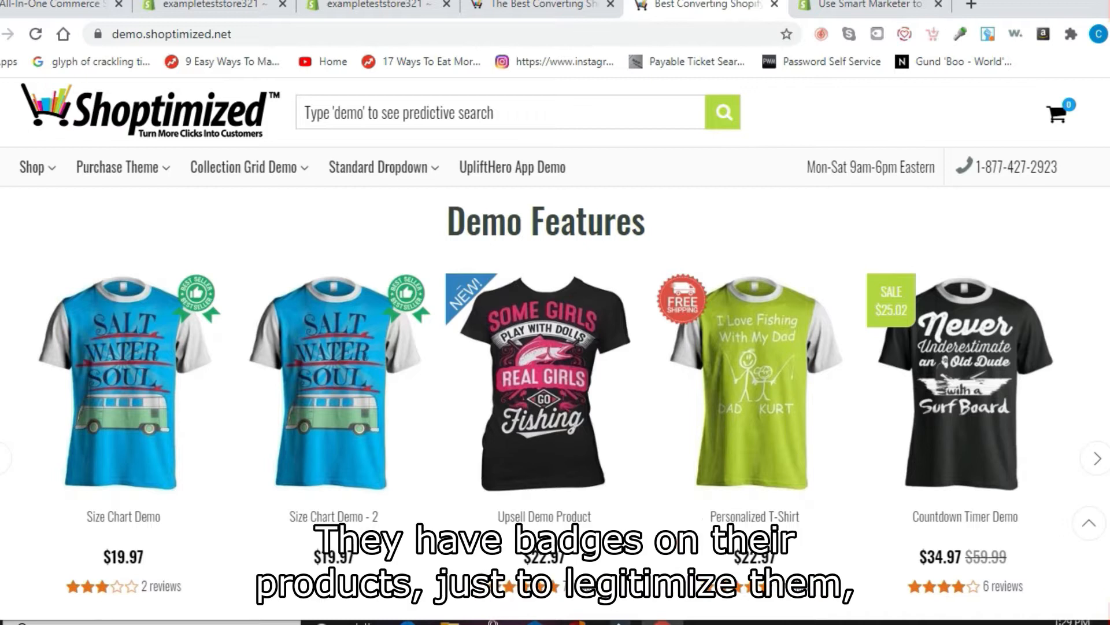
scroll(555, 370, "down", 1)
scroll(555, 370, "down", 1)
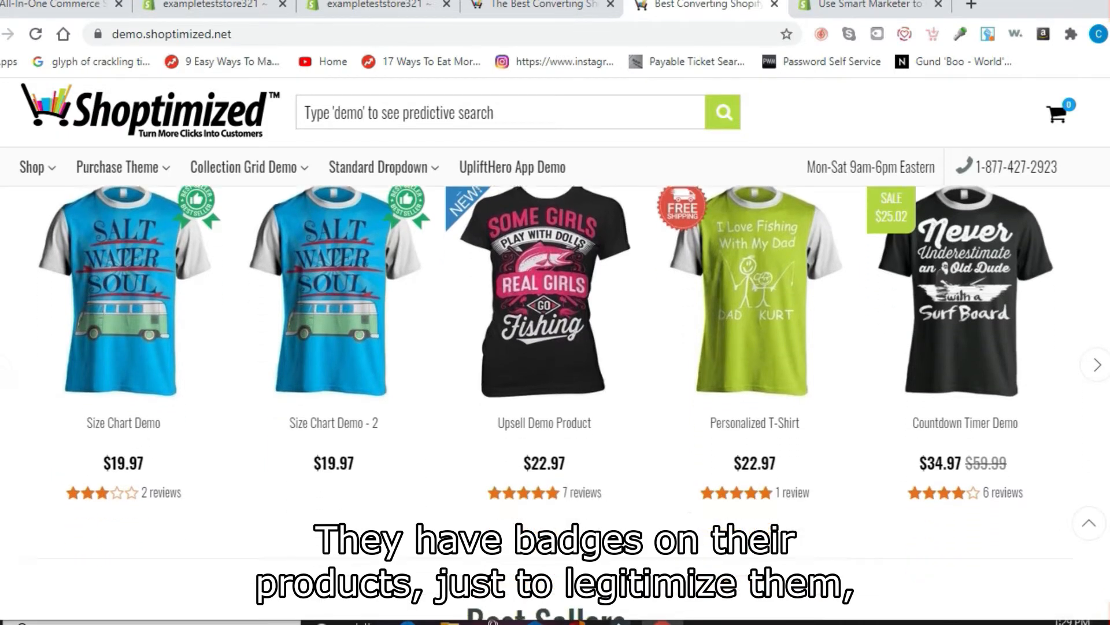
scroll(555, 370, "down", 7)
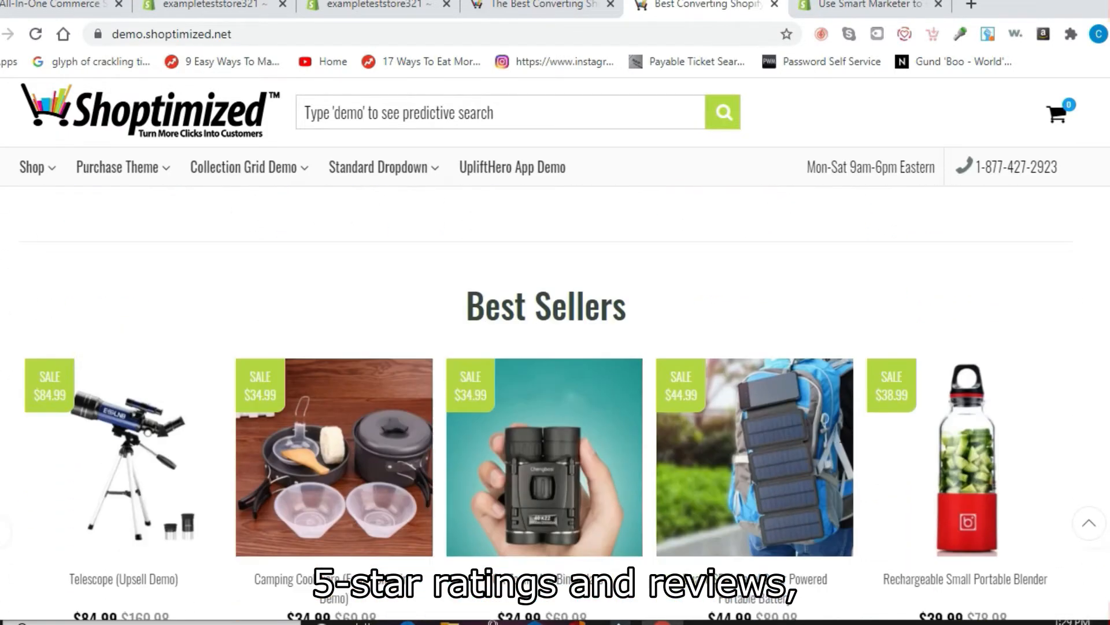
scroll(1106, 423, "down", 13)
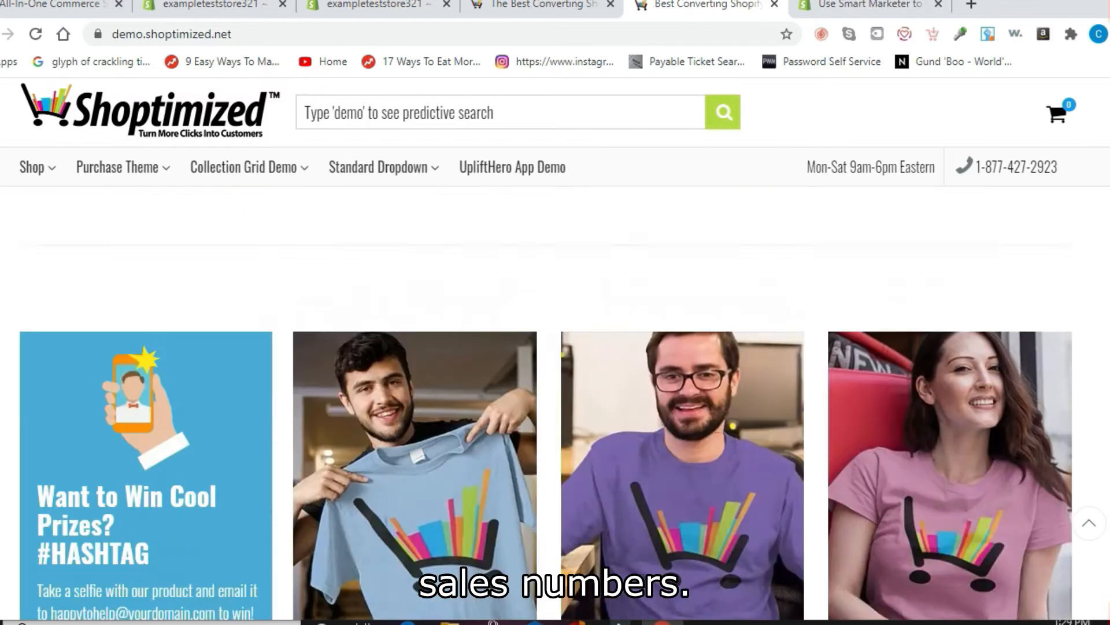
scroll(1106, 422, "down", 8)
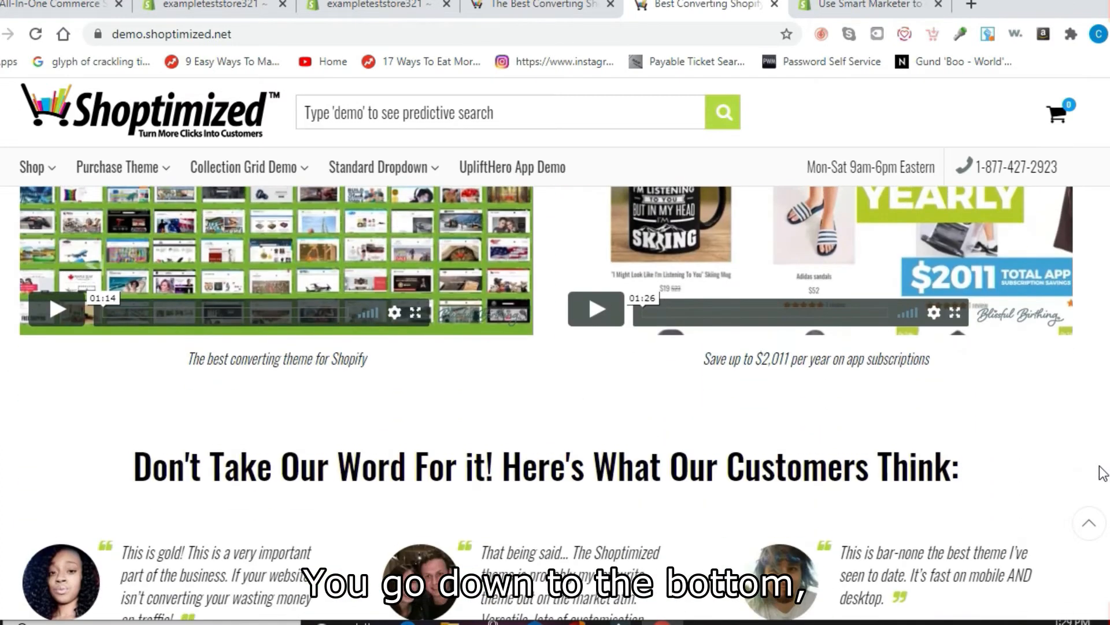
scroll(1103, 493, "down", 1)
scroll(1105, 482, "up", 3)
scroll(1106, 473, "down", 2)
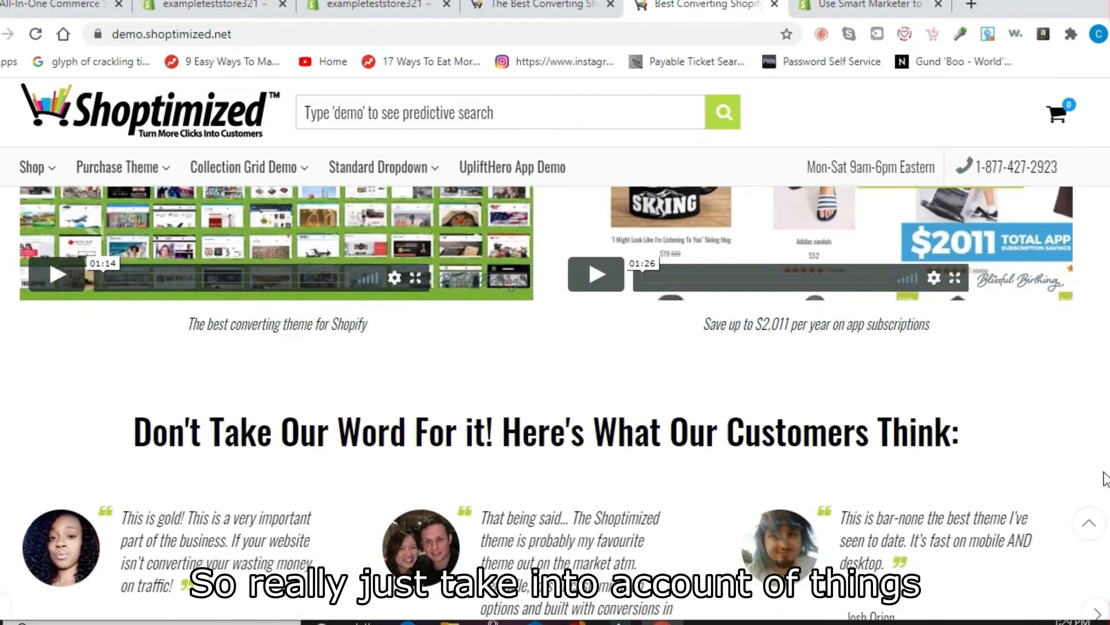
scroll(1105, 489, "down", 1)
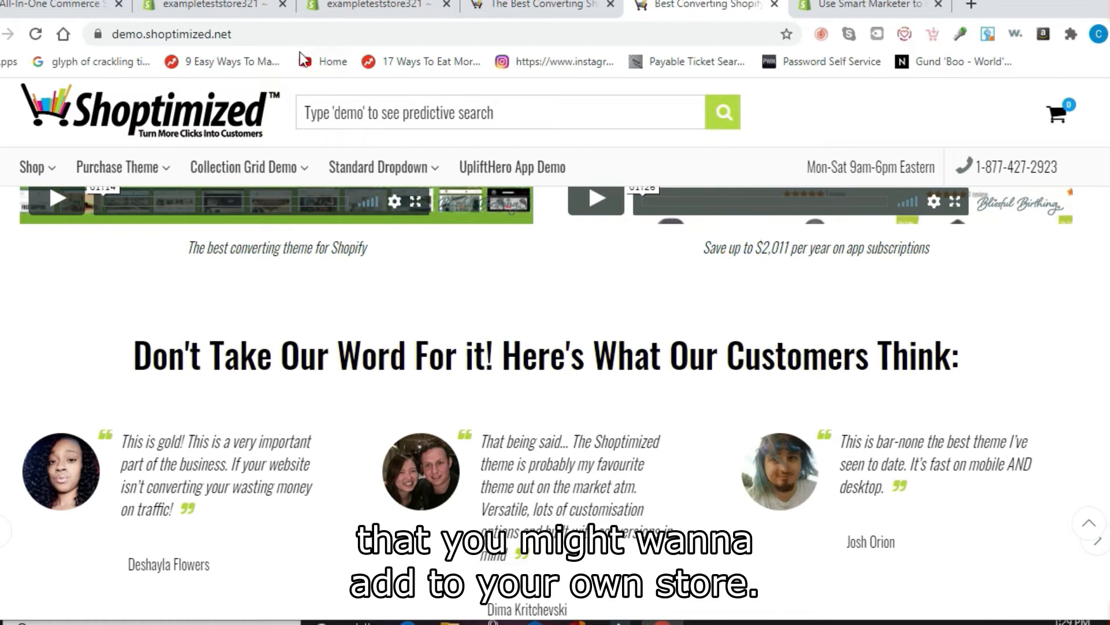
left_click(203, 7)
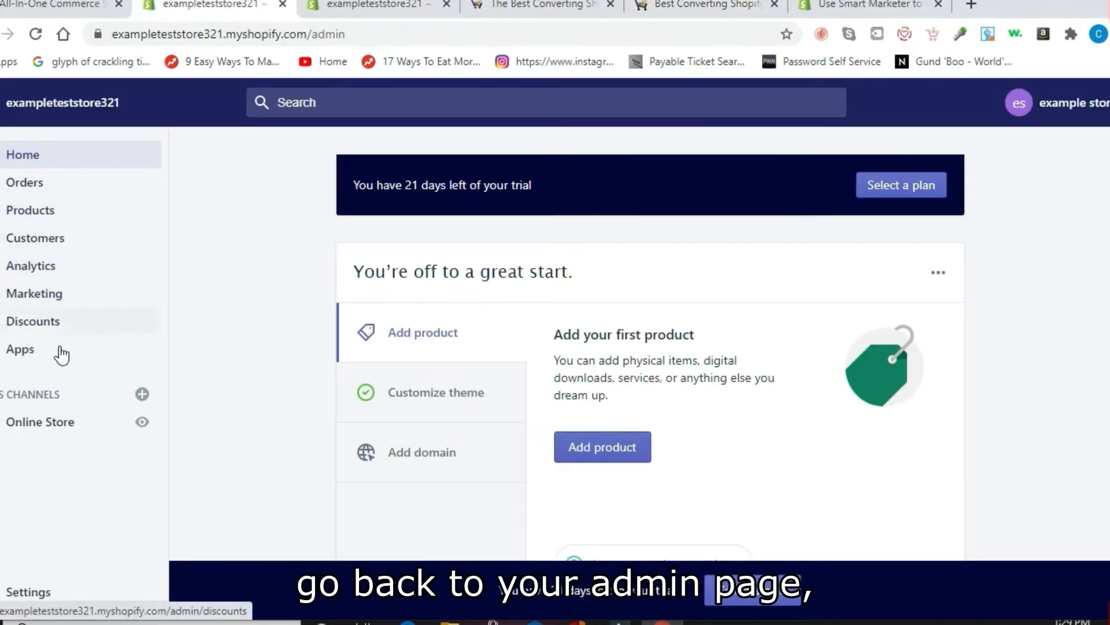
Step: Go to Online Store and scroll down the themes list to the Shoptimized theme
left_click(47, 425)
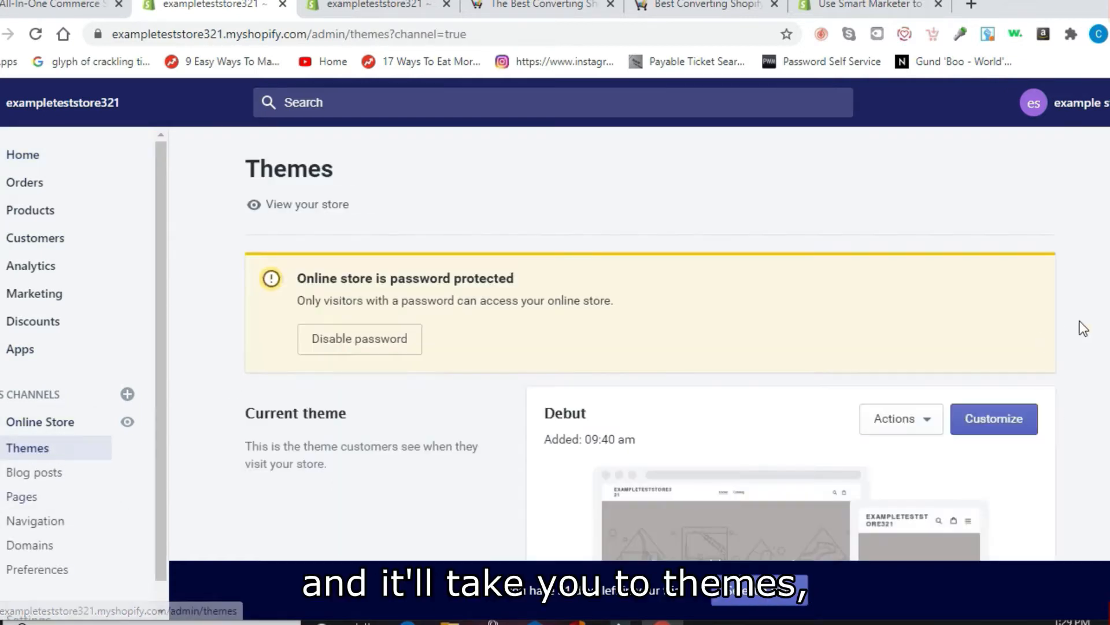
scroll(816, 442, "down", 8)
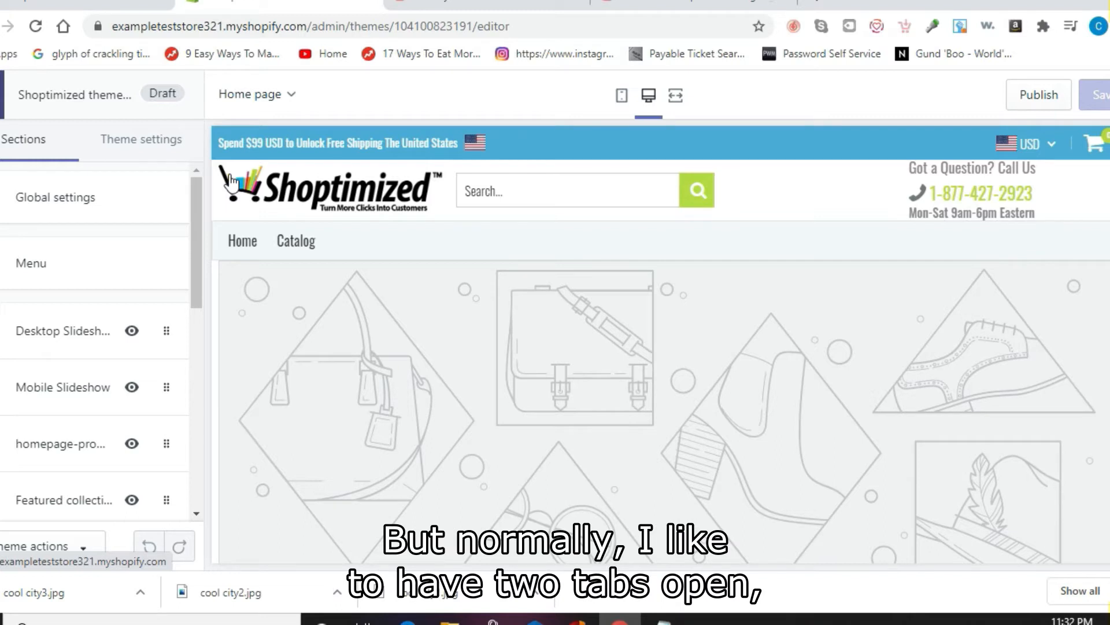
Step: From Products, create a new product titled 'example hoodie 1'
left_click(81, 5)
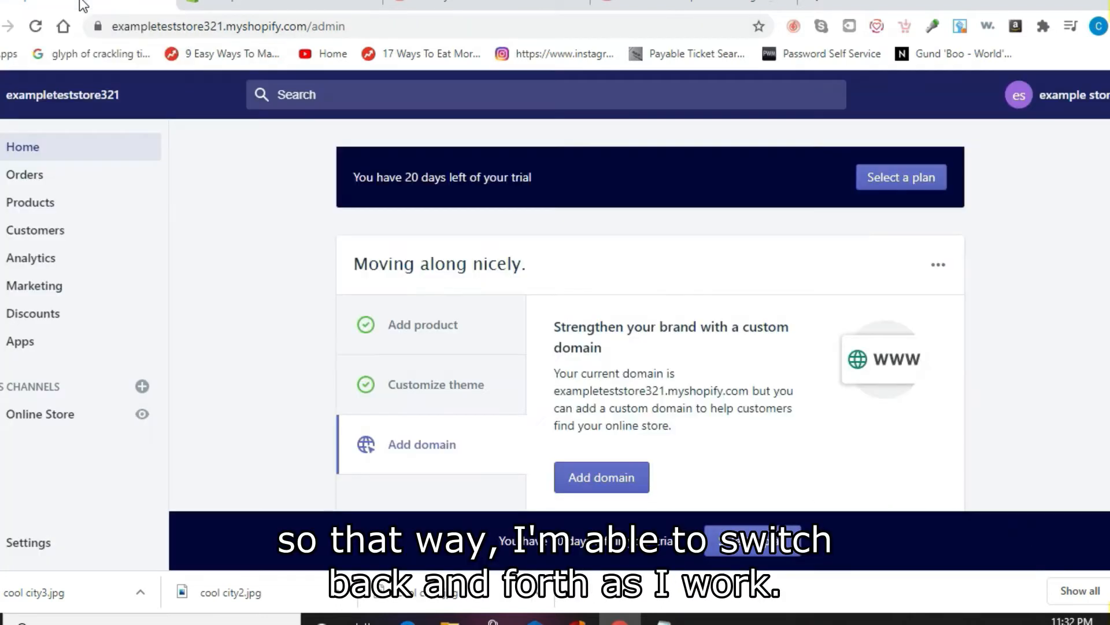
left_click(29, 208)
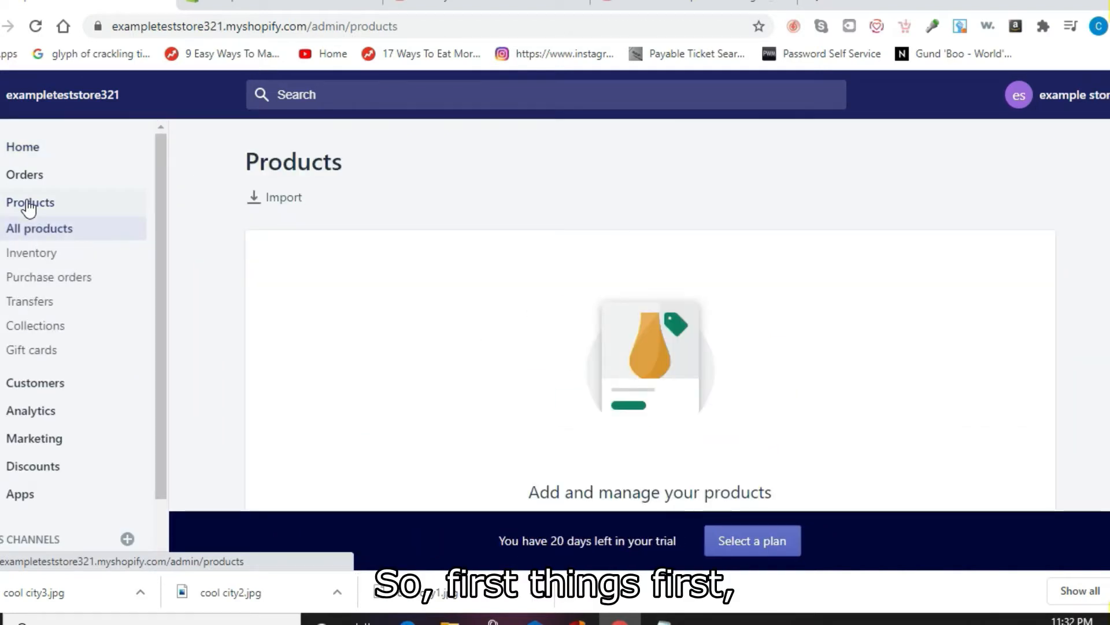
scroll(954, 407, "down", 4)
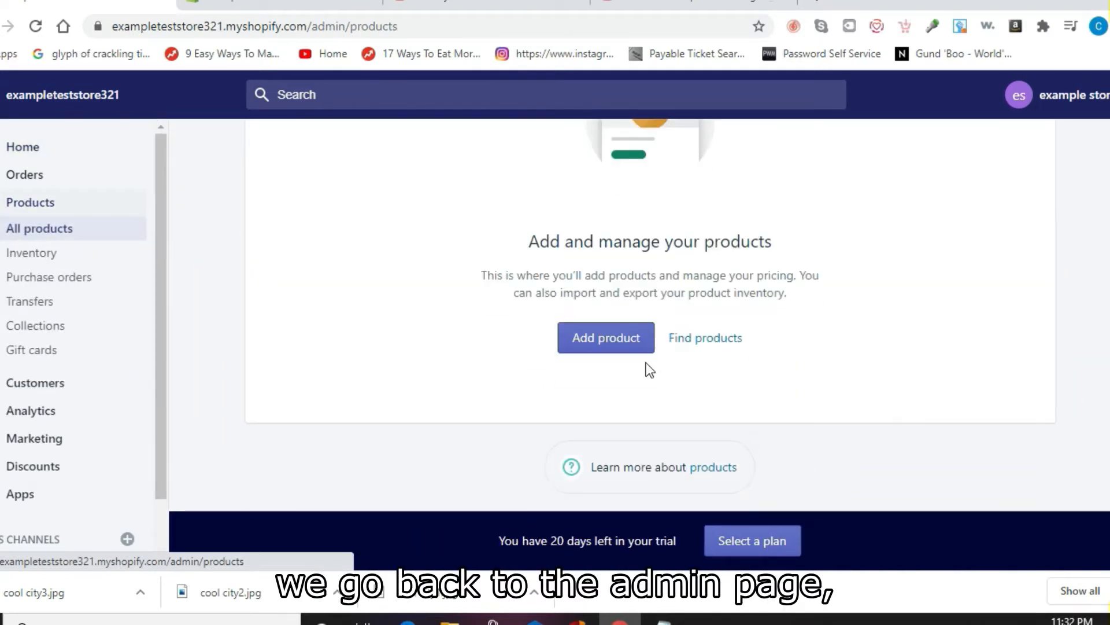
left_click(626, 344)
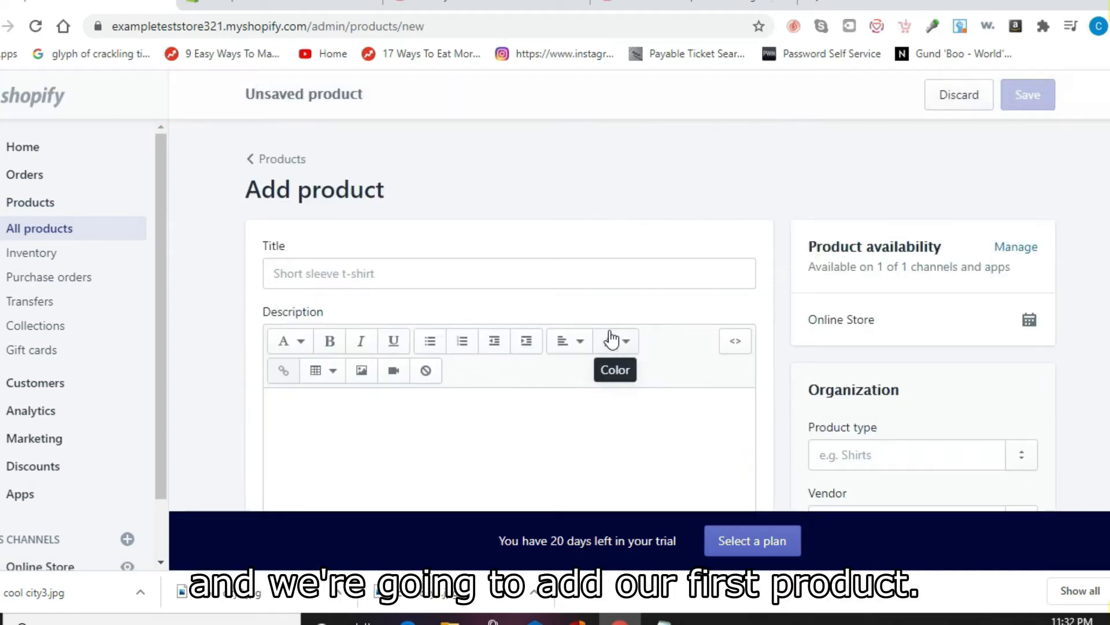
left_click(432, 273)
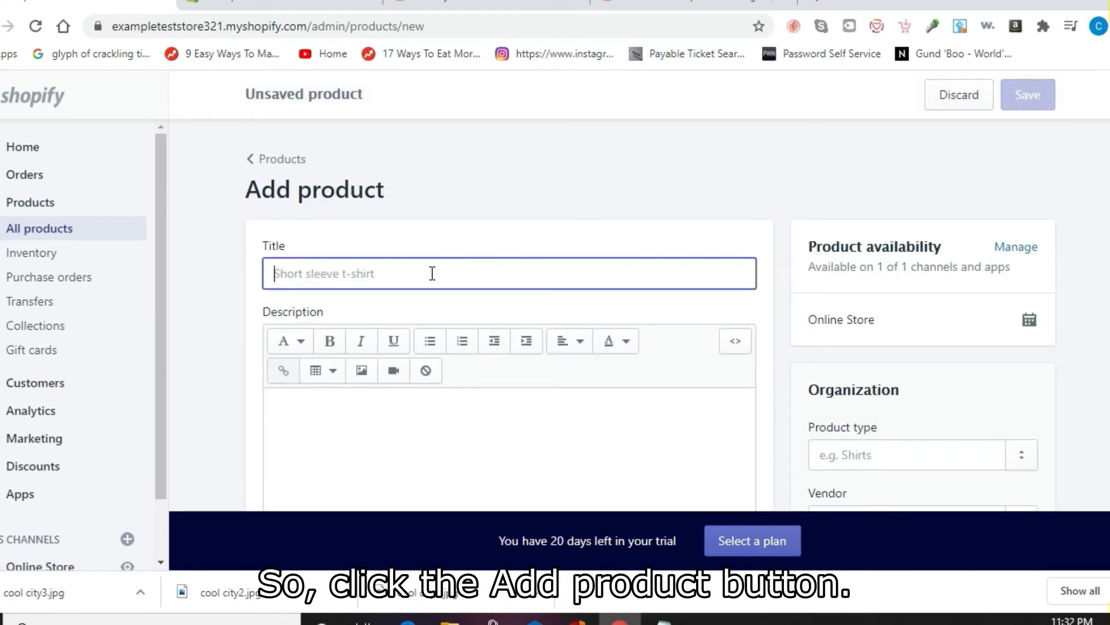
type("examp")
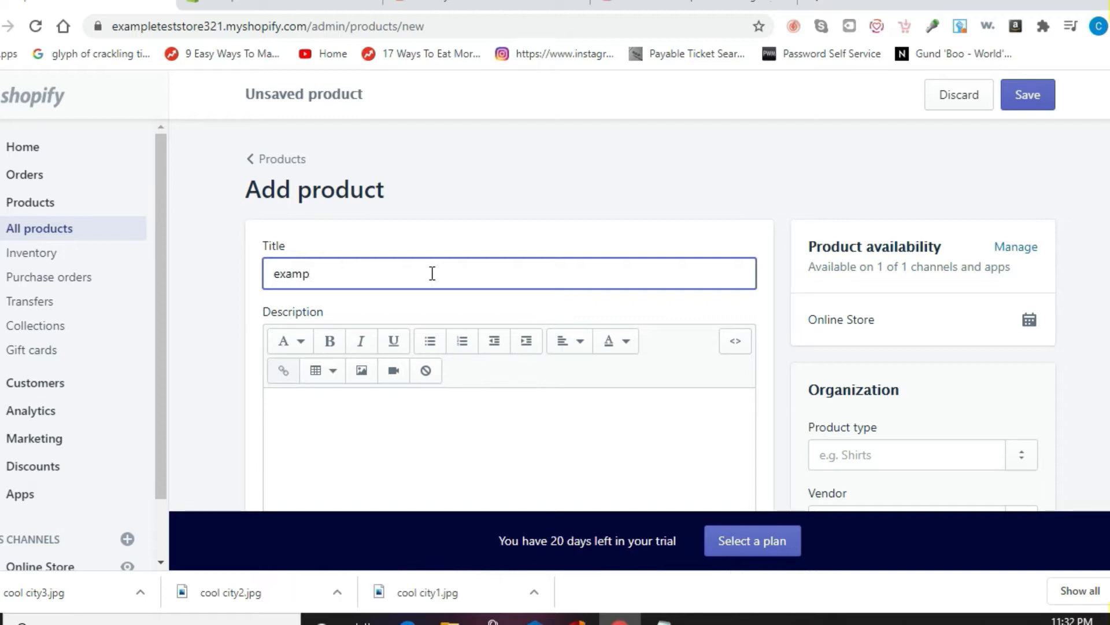
type("le hoodie ")
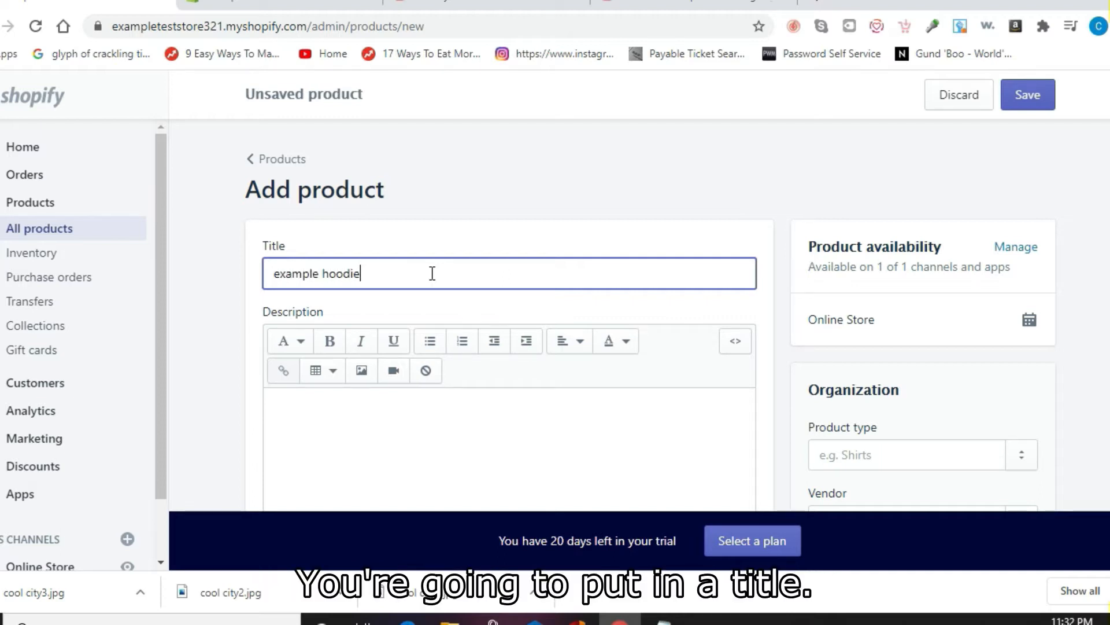
type("1")
left_click(208, 290)
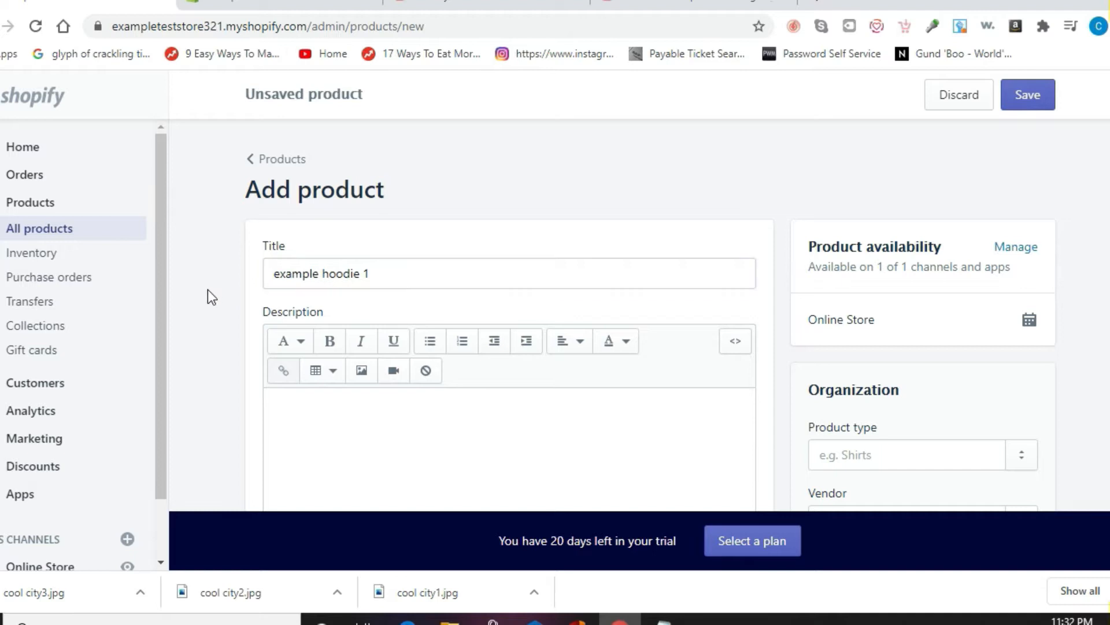
Step: Upload example hoodie.PNG from the Pictures folder into the product's Media
scroll(208, 290, "down", 2)
scroll(207, 289, "down", 4)
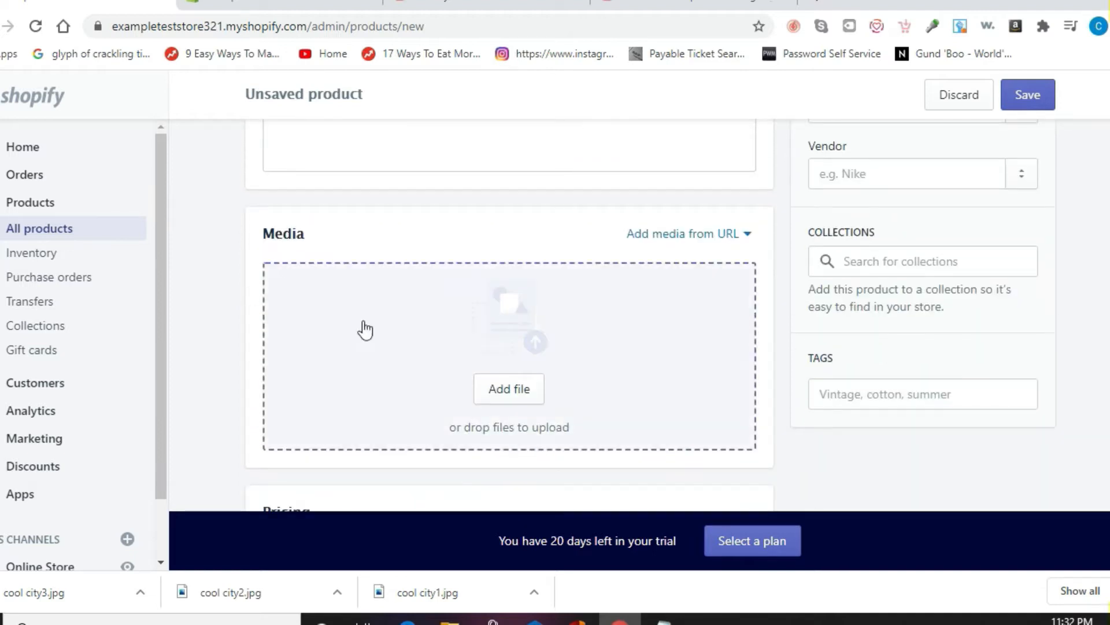
left_click(515, 401)
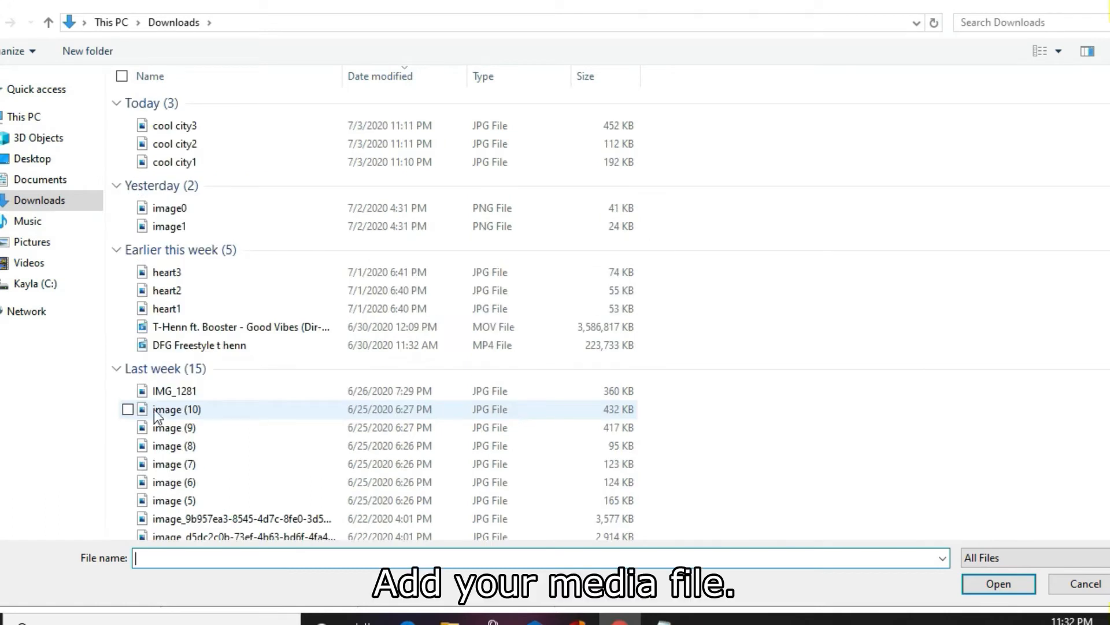
left_click(46, 249)
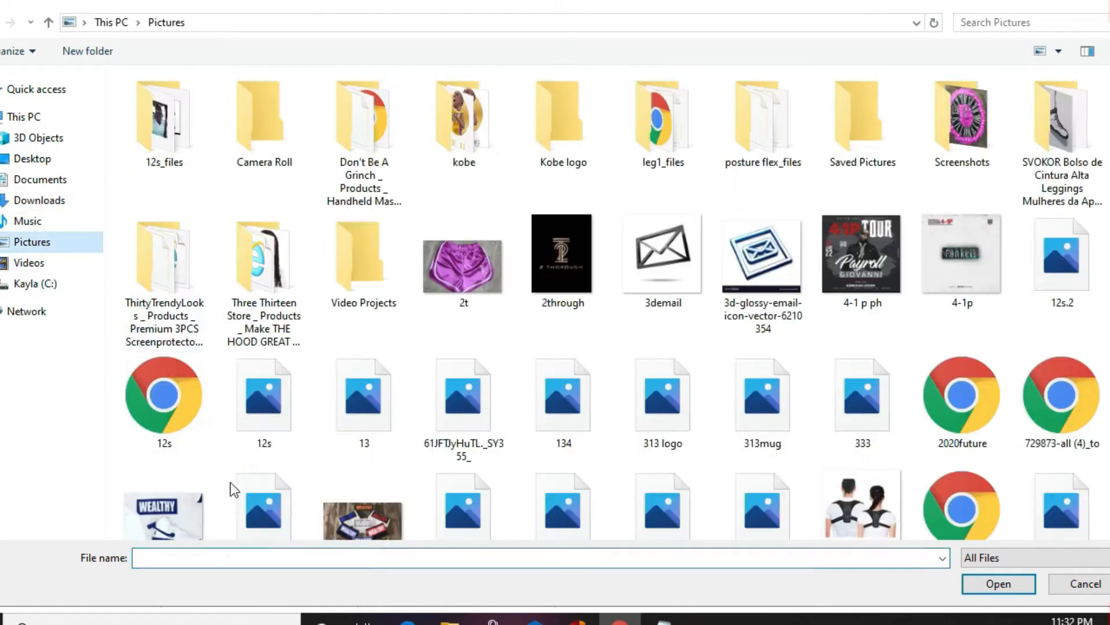
left_click(211, 556)
type("exa")
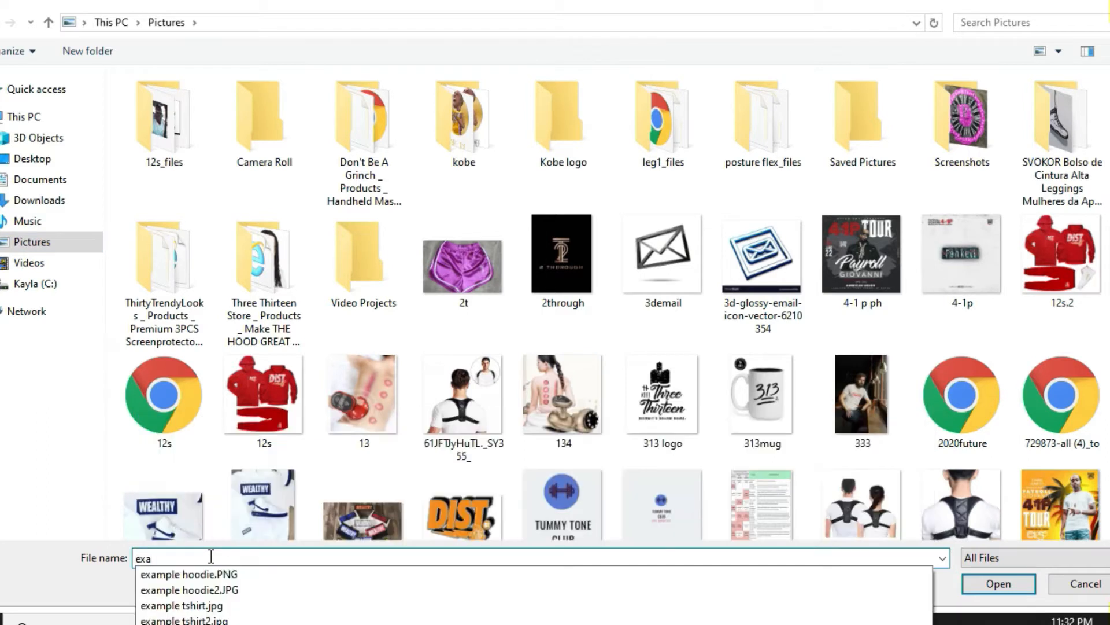
key("Down")
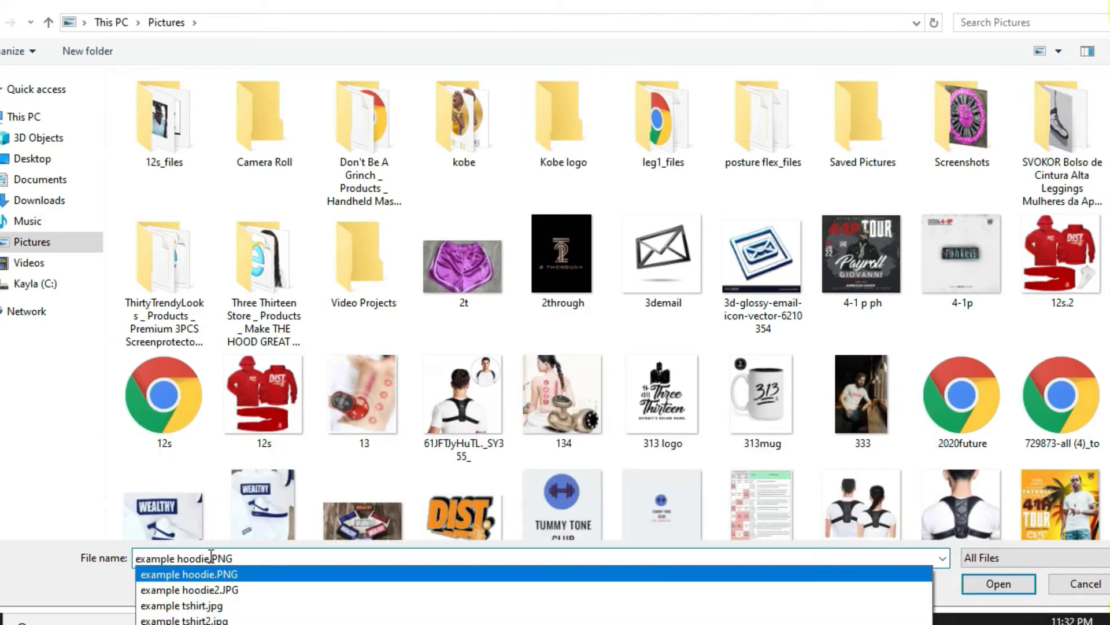
key("Return")
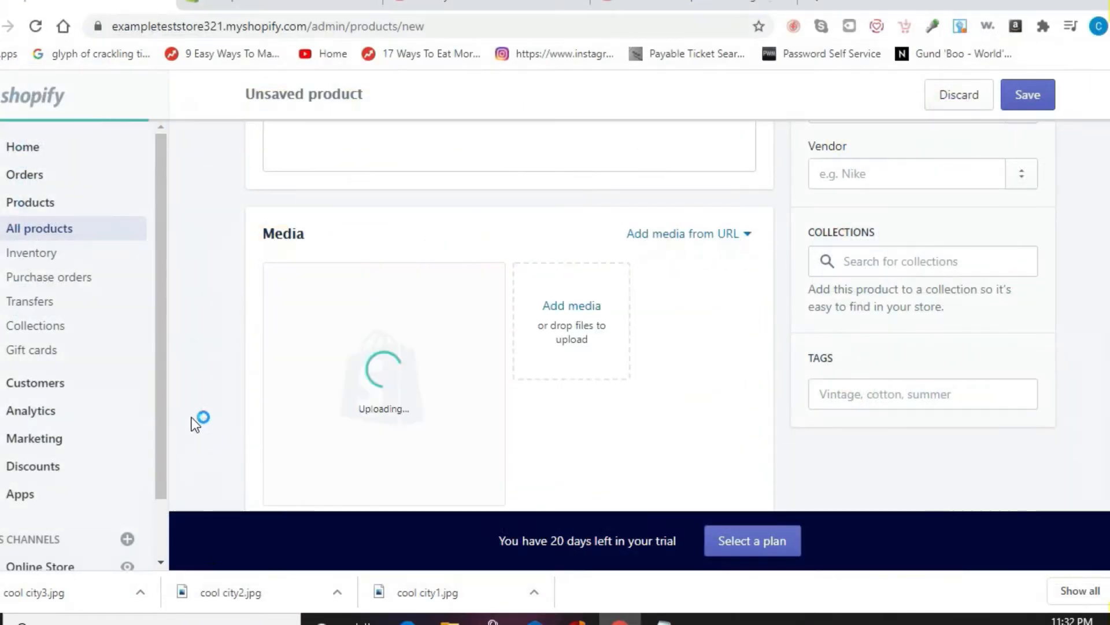
scroll(197, 419, "down", 2)
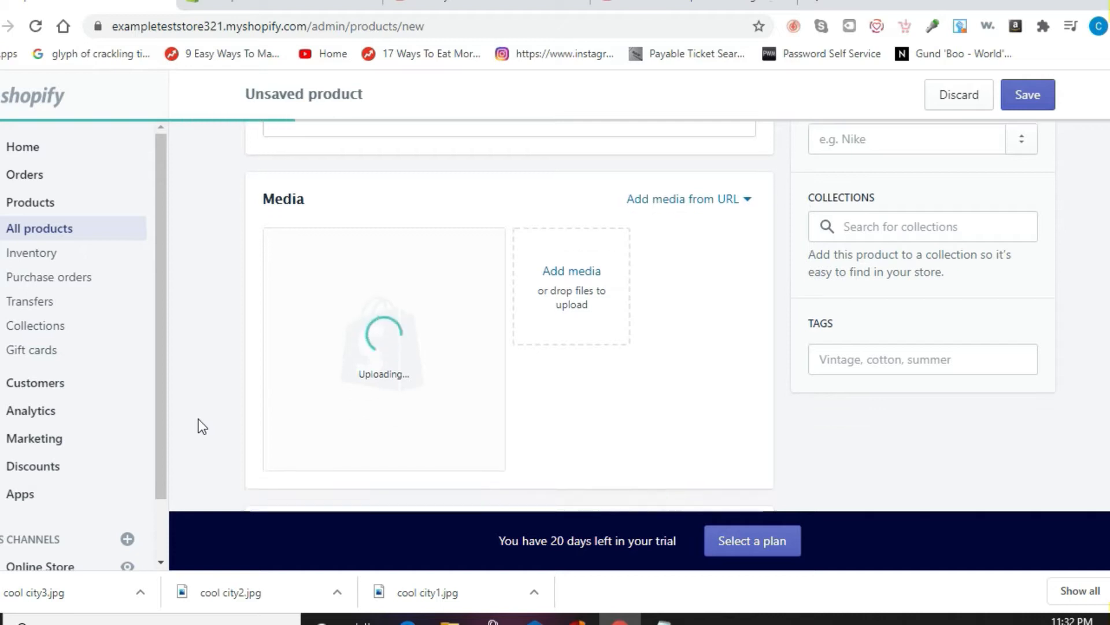
scroll(199, 420, "down", 5)
Step: Price example hoodie 1 at $50.00 and turn off quantity tracking
left_click(367, 235)
type("50")
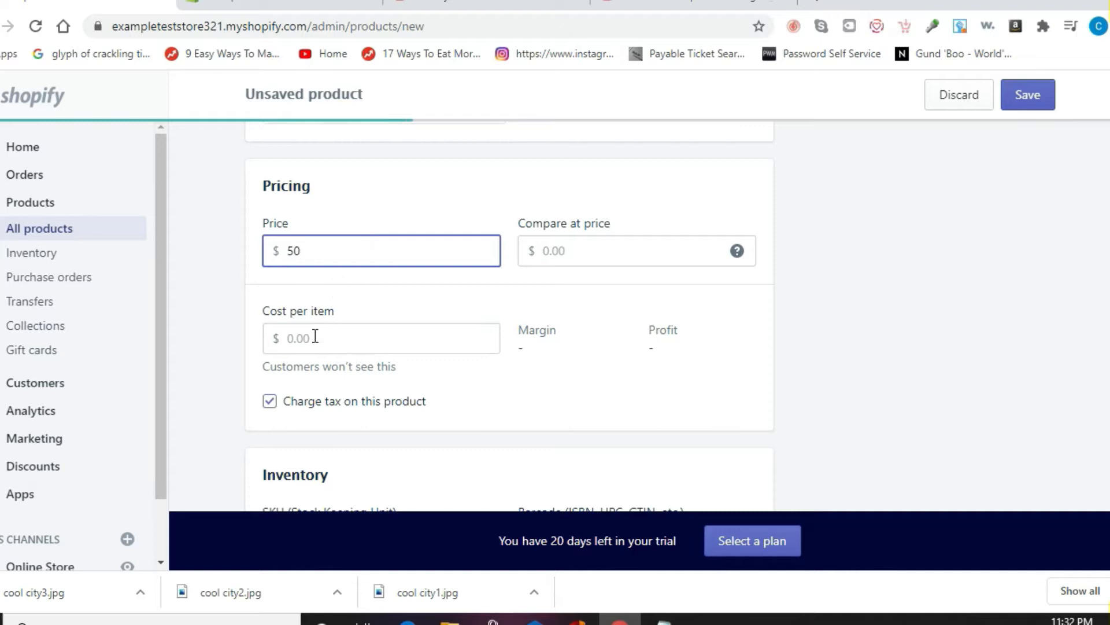
left_click(206, 305)
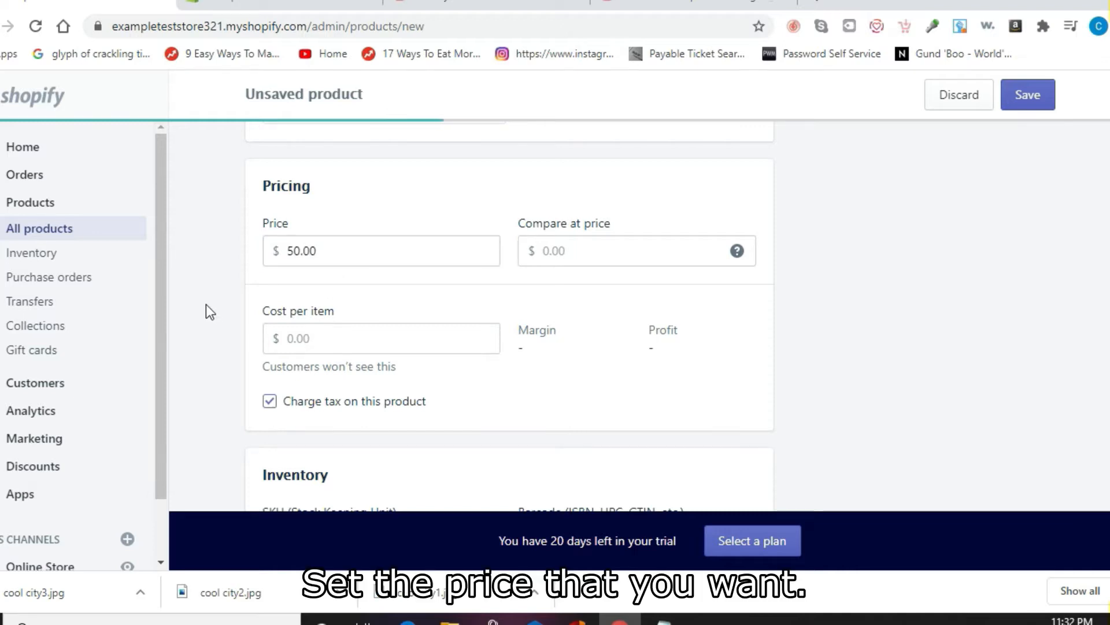
scroll(206, 304, "down", 1)
scroll(208, 306, "down", 5)
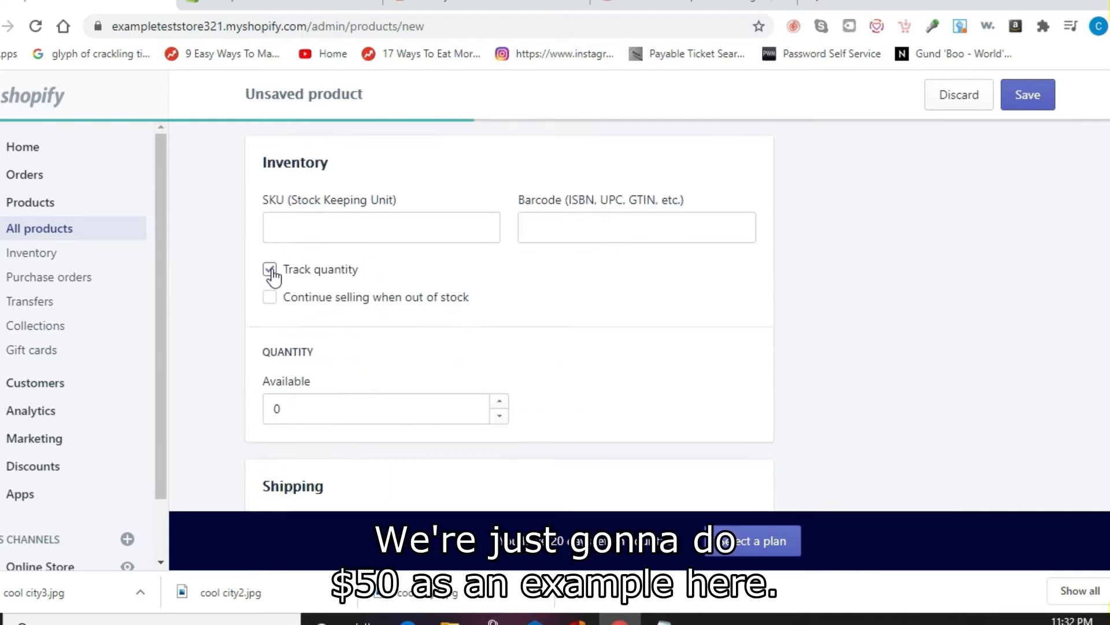
left_click(270, 270)
Step: Add Size variants S, M, L, XL, 2X, 3X and save the product
scroll(203, 280, "down", 6)
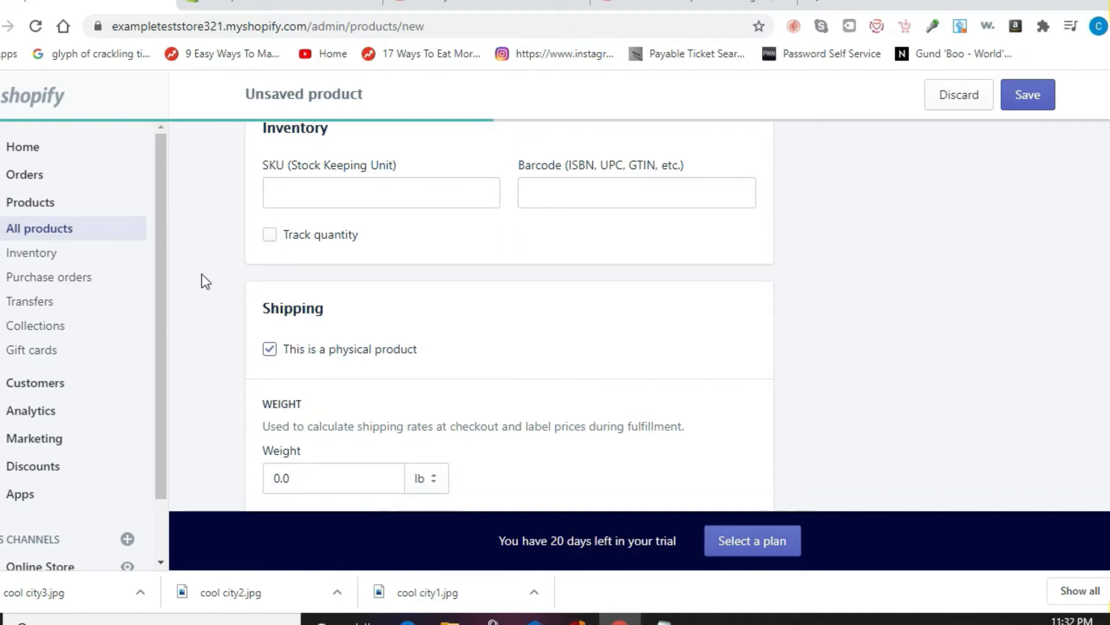
scroll(203, 280, "down", 5)
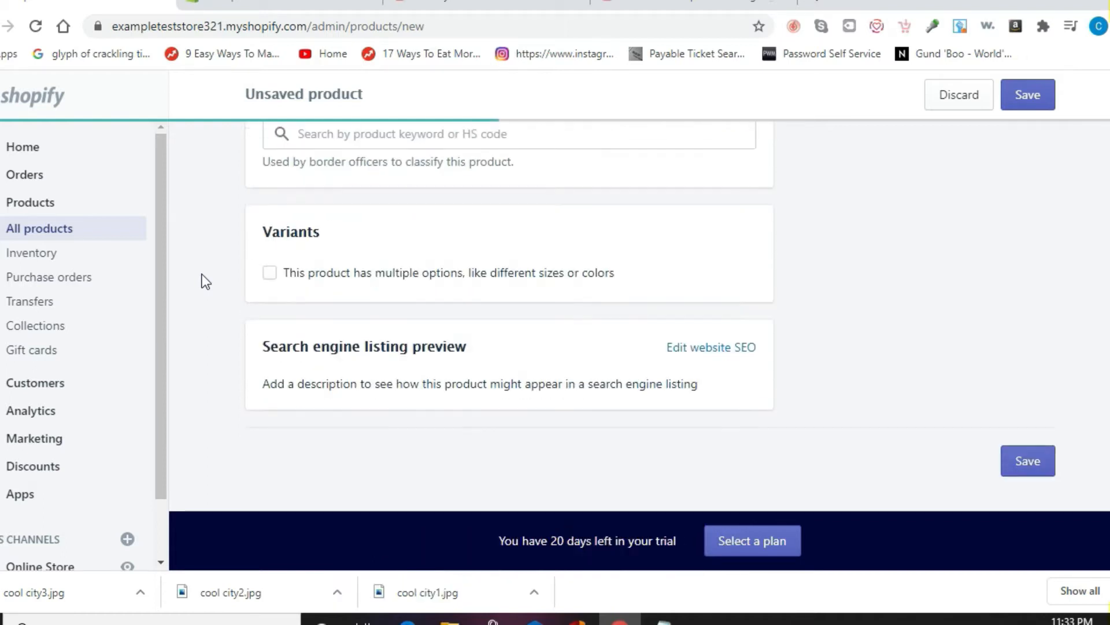
left_click(270, 273)
left_click(442, 372)
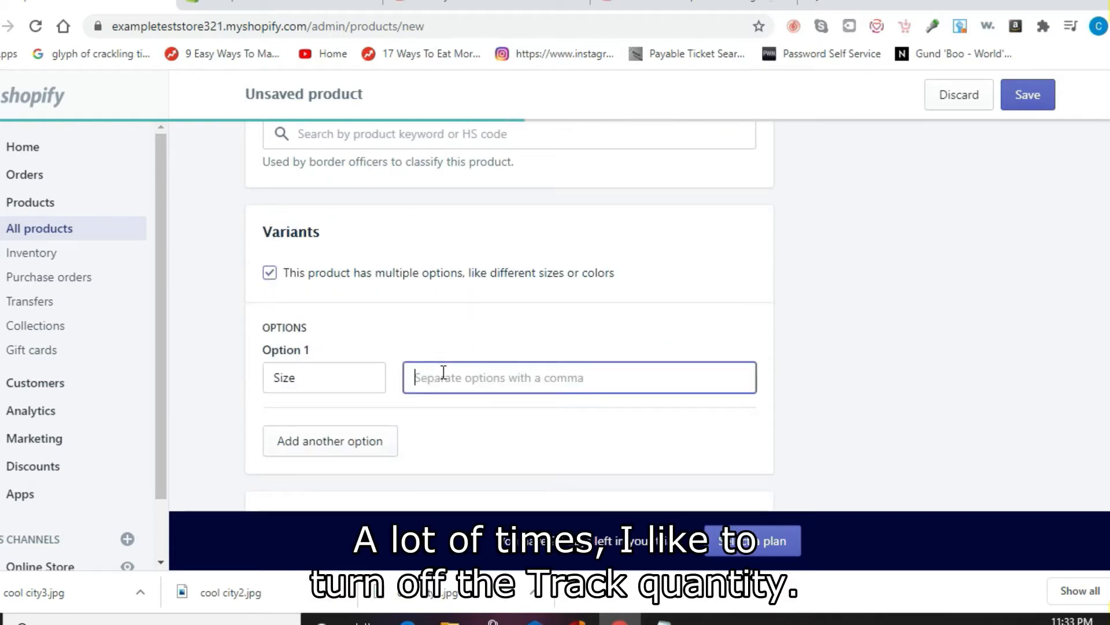
type("S,")
type("M")
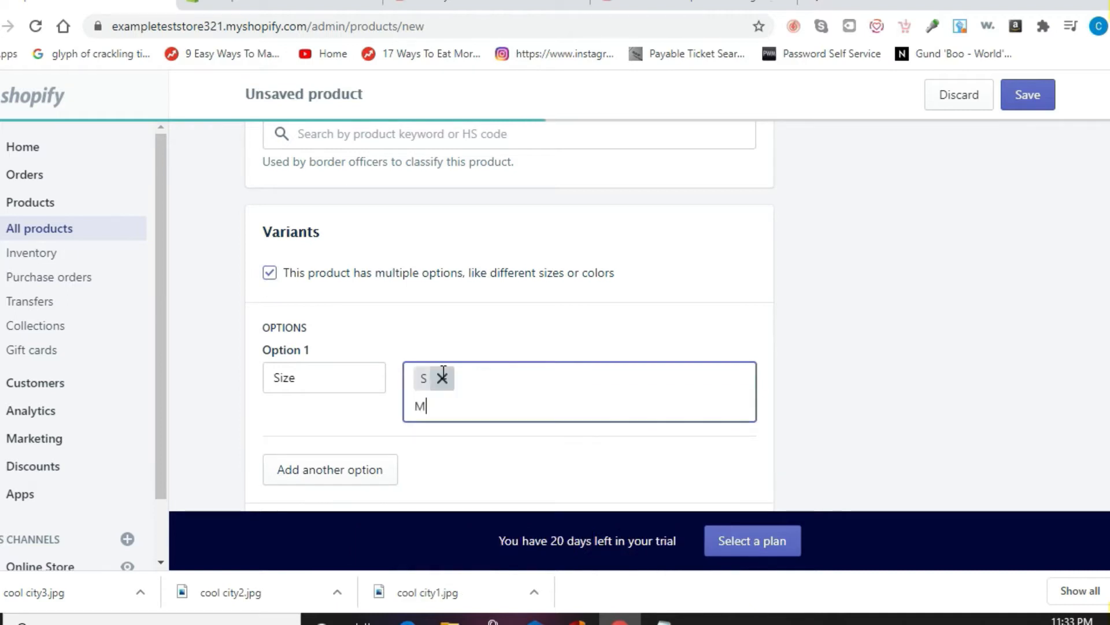
type(",L,X")
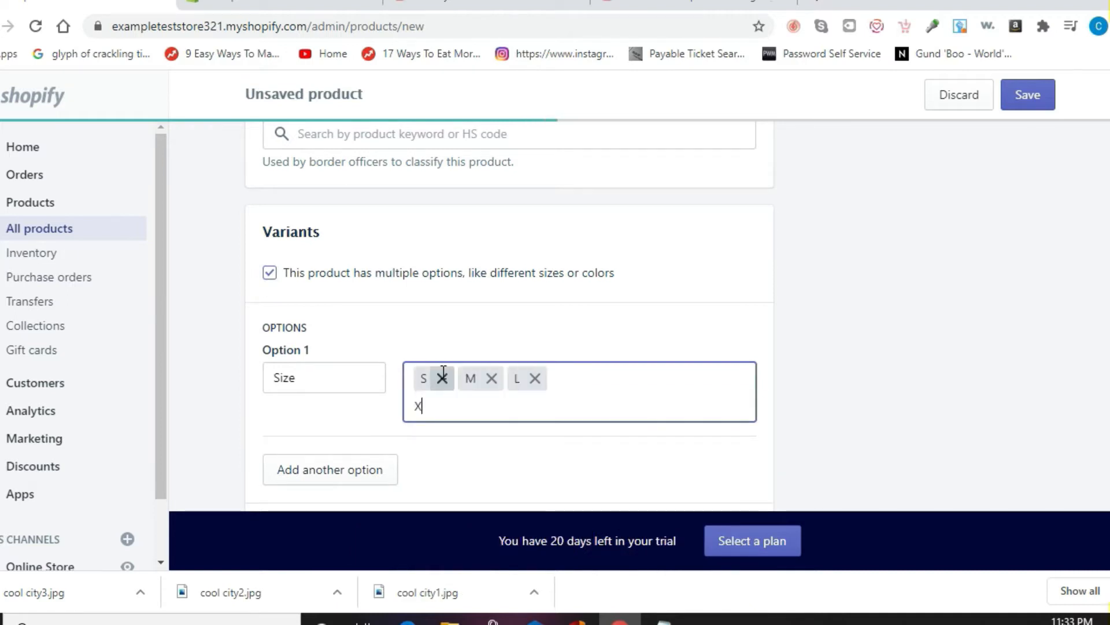
type("L,2X")
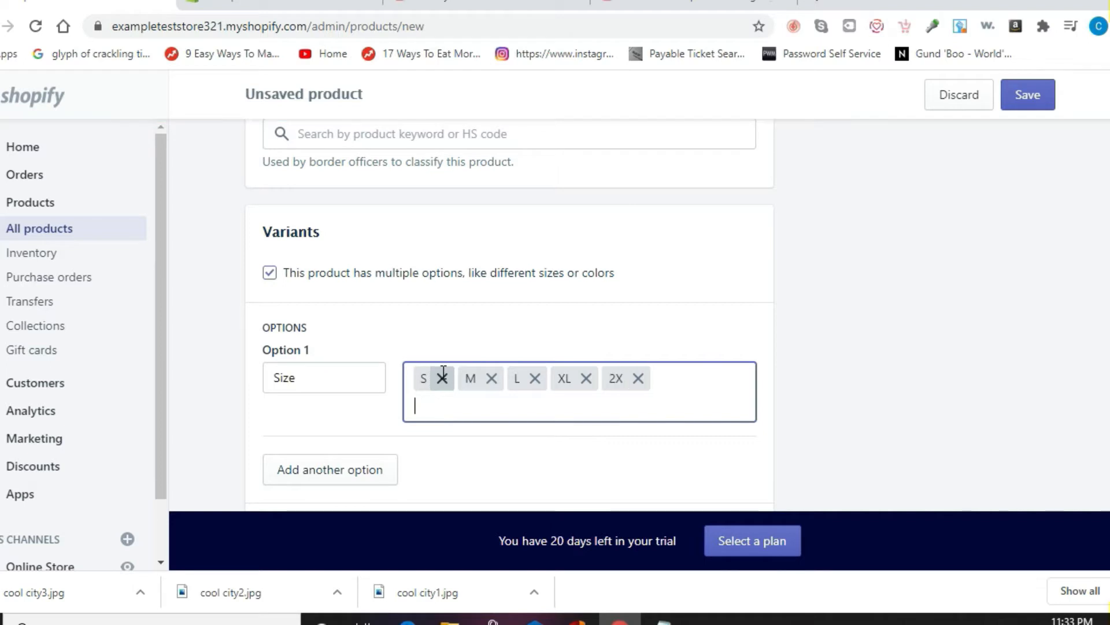
type(",3X,")
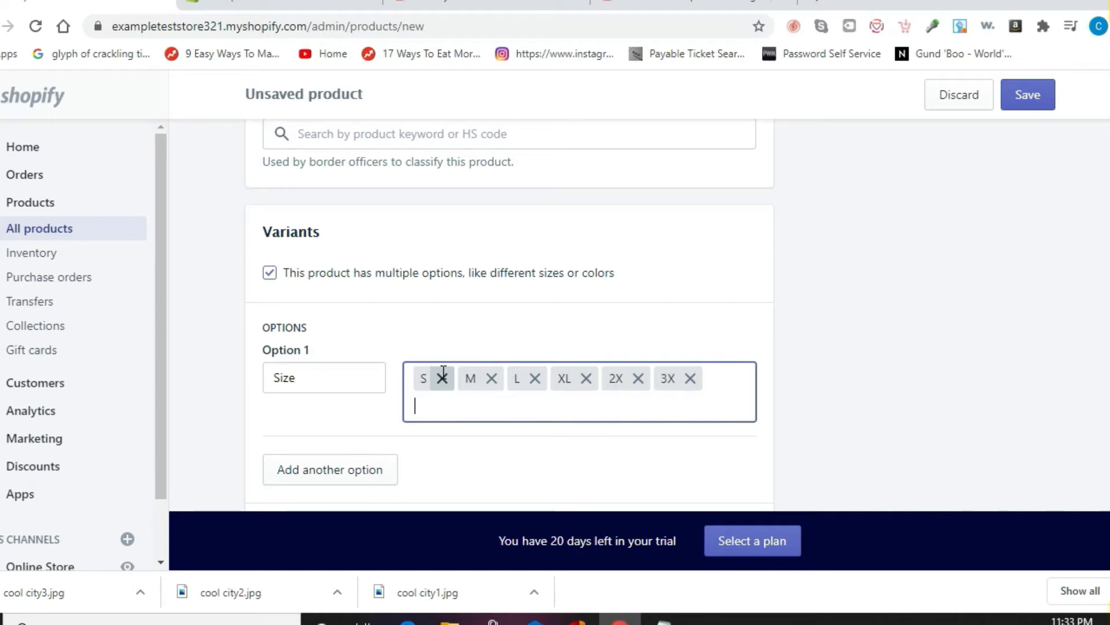
left_click(1027, 113)
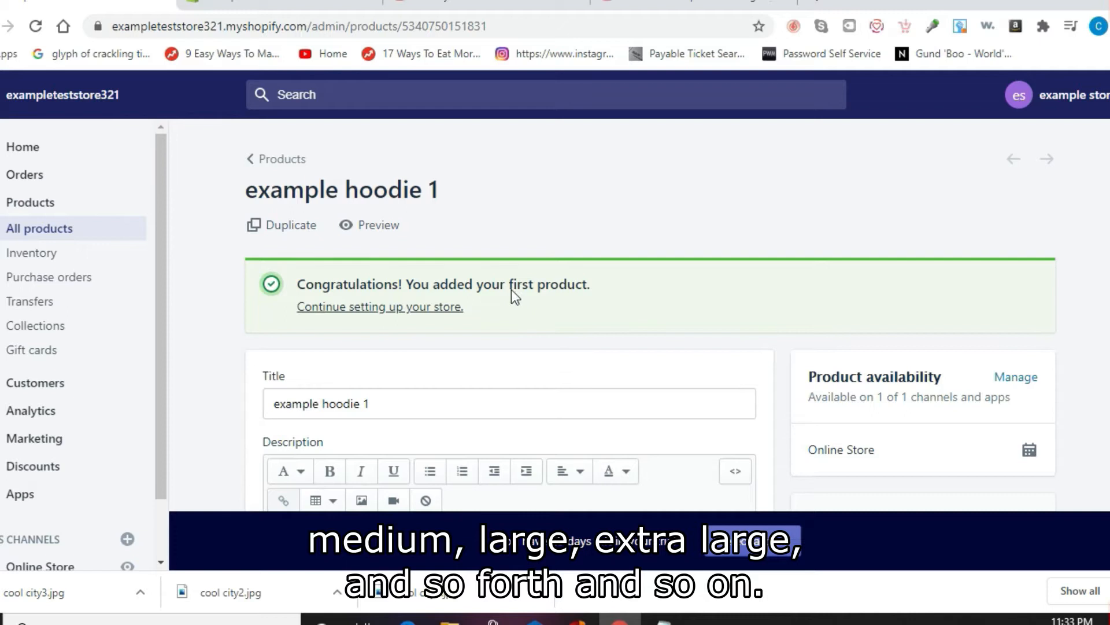
Step: Use the setup dashboard's Add product tip to start a second new product
left_click(405, 308)
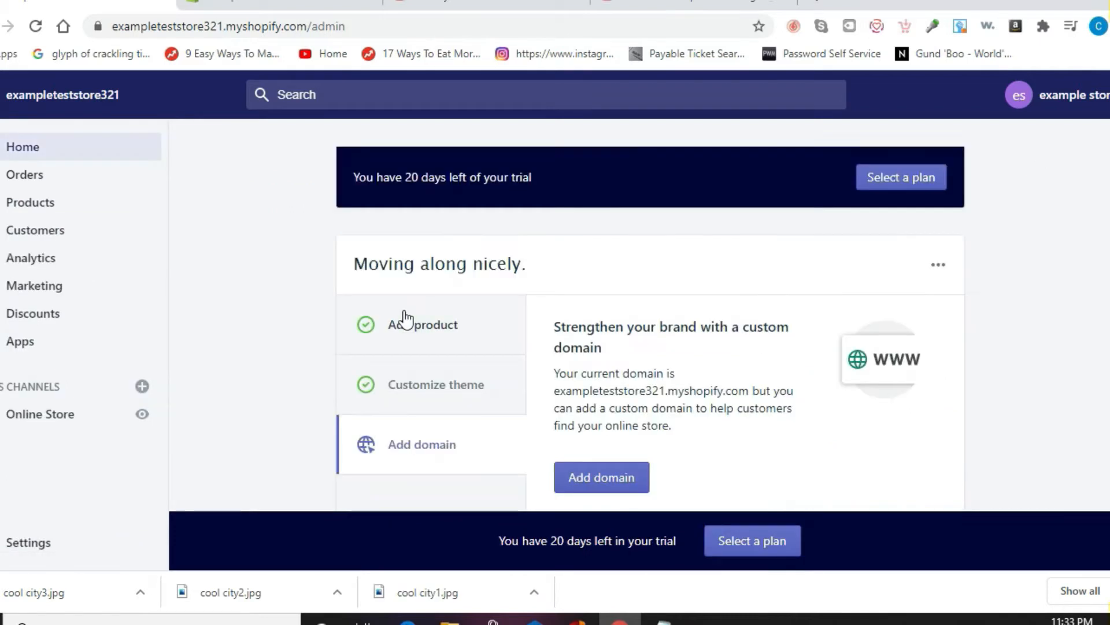
left_click(420, 329)
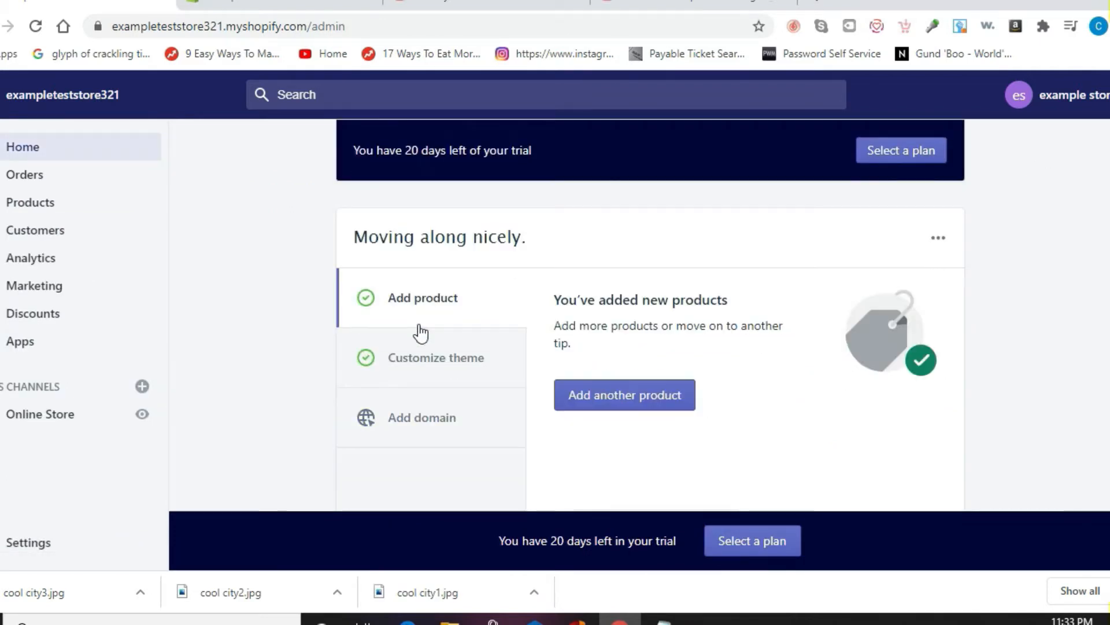
left_click(633, 397)
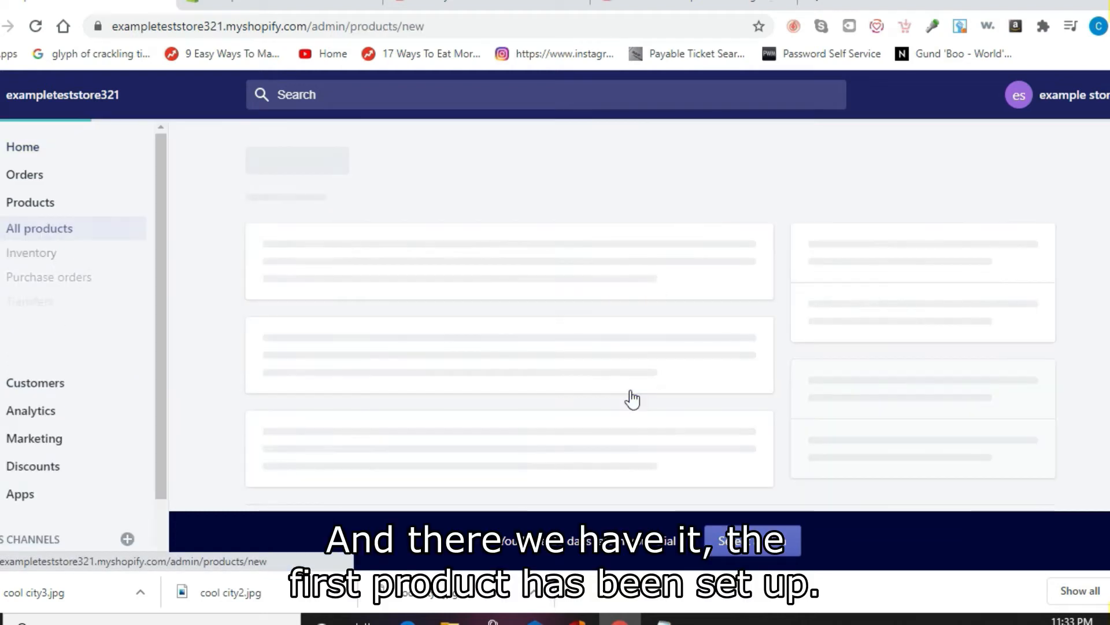
Step: Title the second product 'example hoodie 2'
left_click(456, 275)
type("exam")
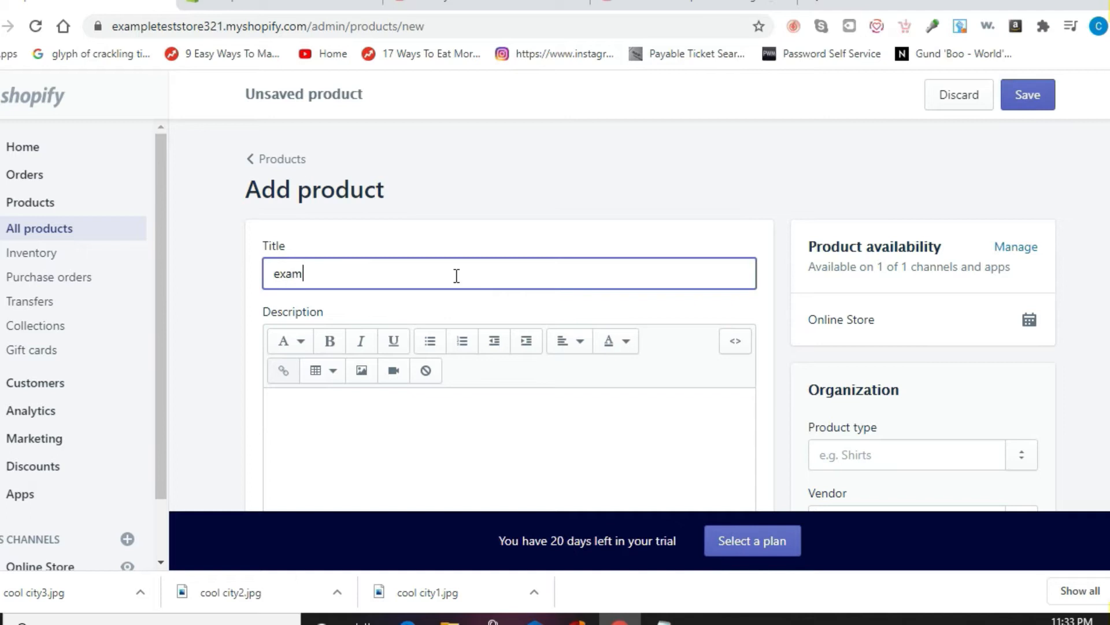
type("ple hoodie 2")
left_click(197, 265)
Step: Upload example hoodie2.JPG into the product's Media
scroll(198, 265, "down", 3)
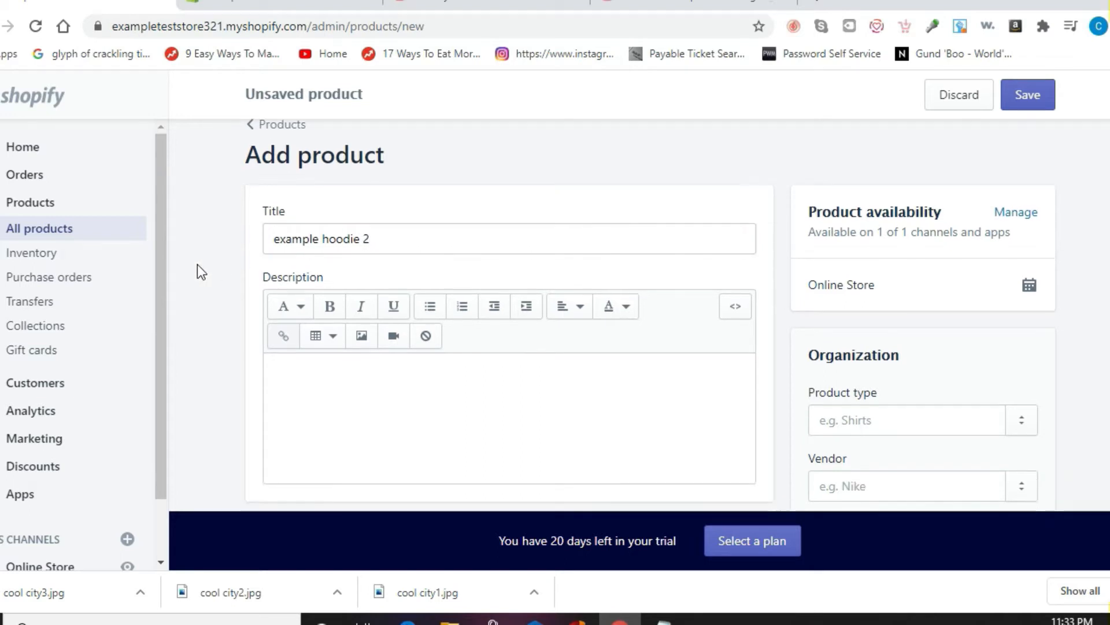
scroll(196, 264, "down", 3)
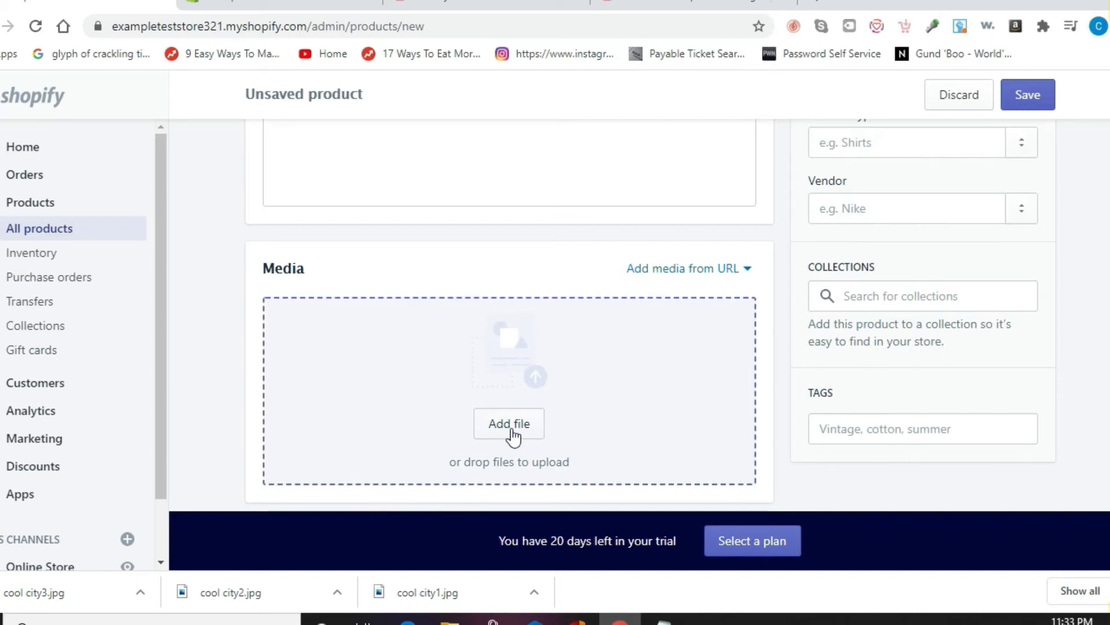
left_click(509, 428)
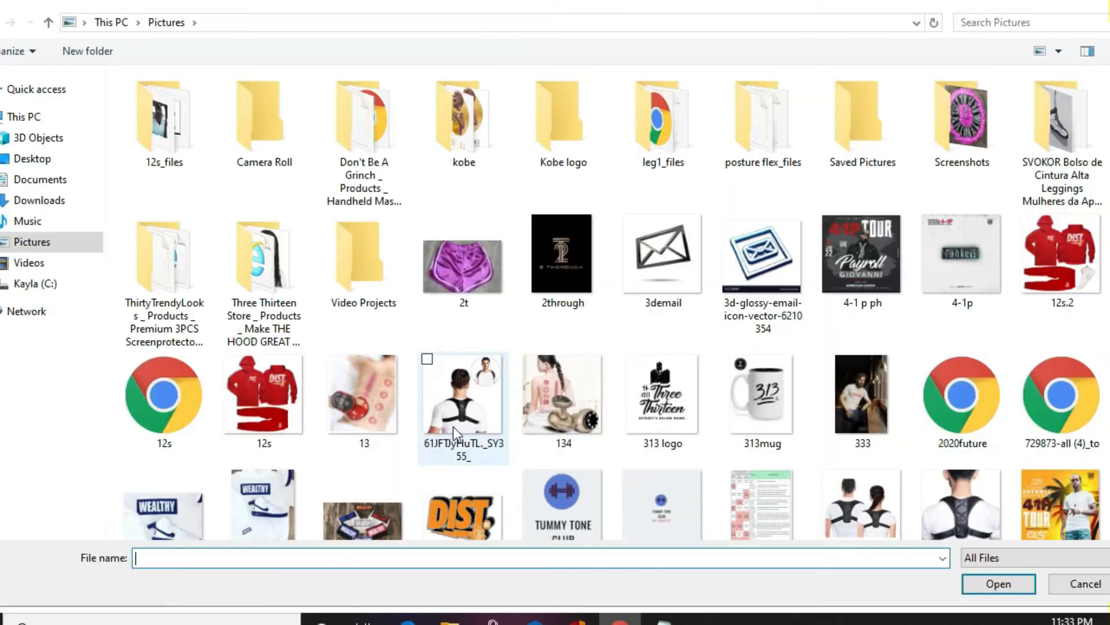
left_click(318, 559)
type("ex")
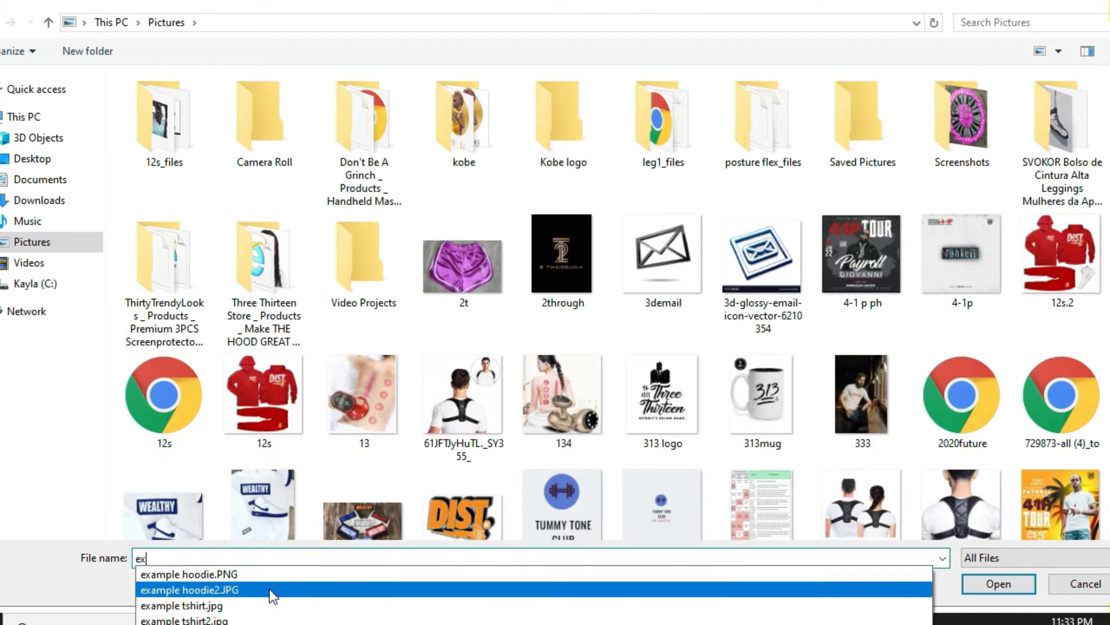
left_click(272, 590)
key("Return")
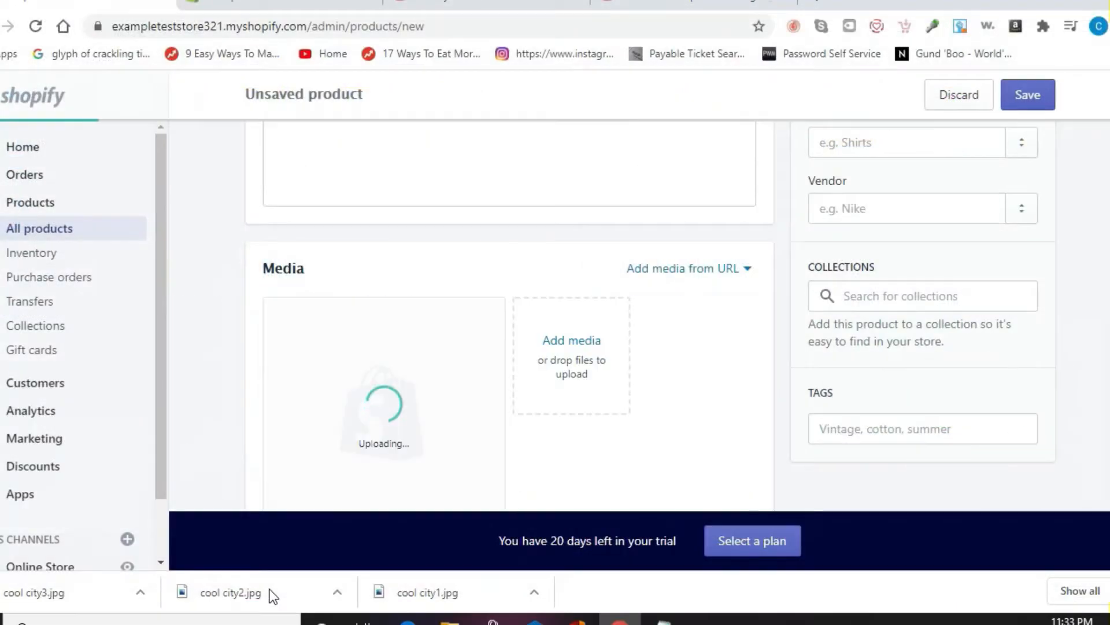
scroll(188, 408, "down", 6)
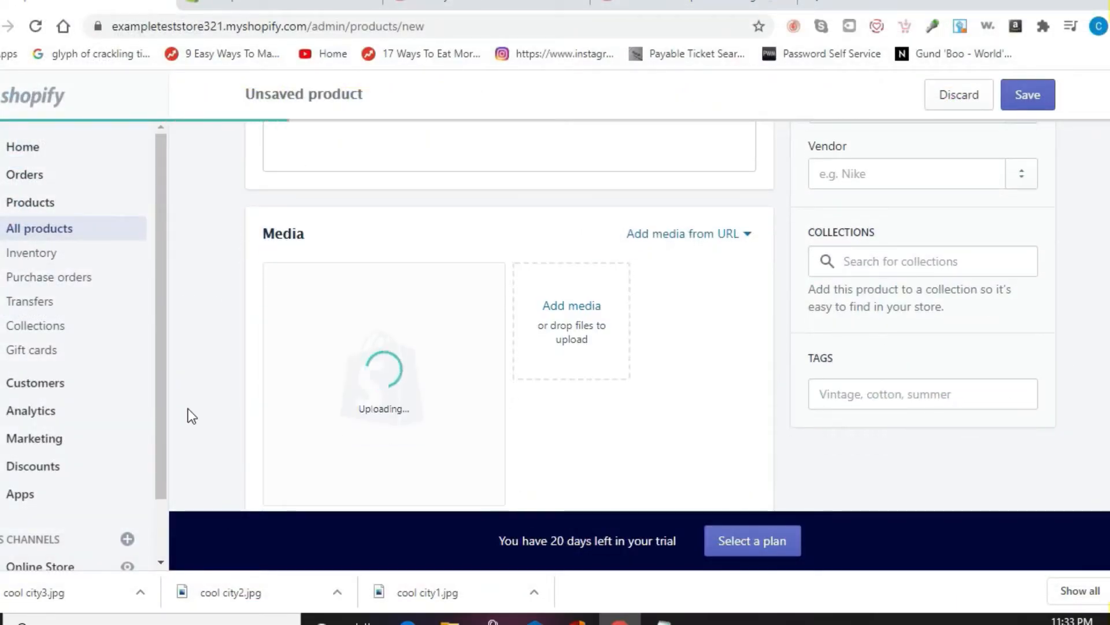
Step: Price example hoodie 2 at $50.00 and turn off quantity tracking
left_click(306, 319)
type("50")
left_click(240, 346)
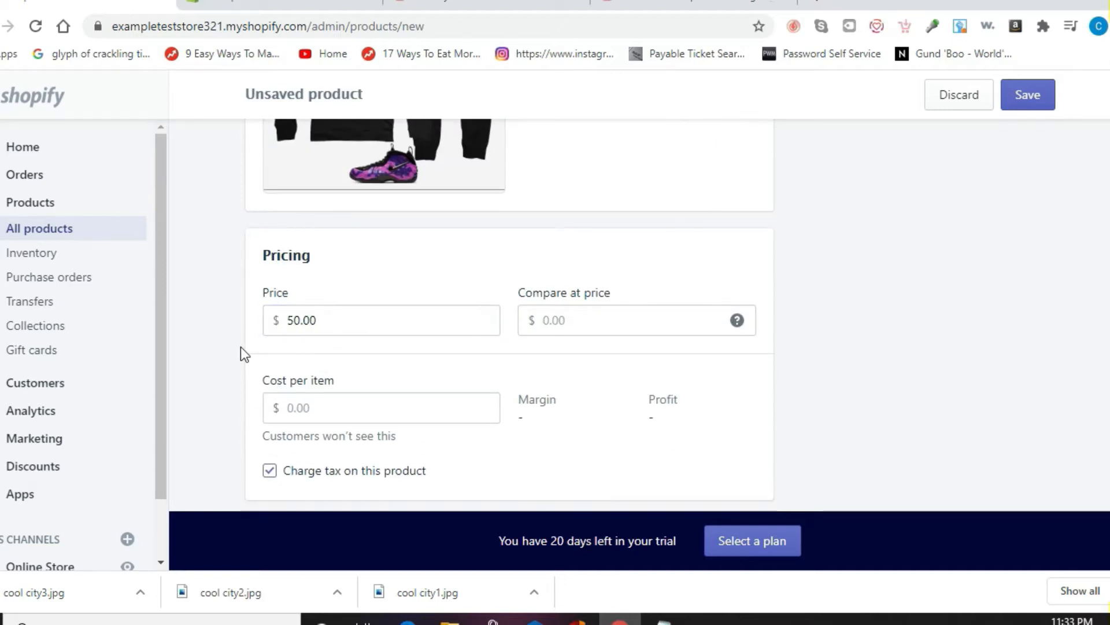
scroll(240, 350, "down", 1)
scroll(241, 346, "down", 8)
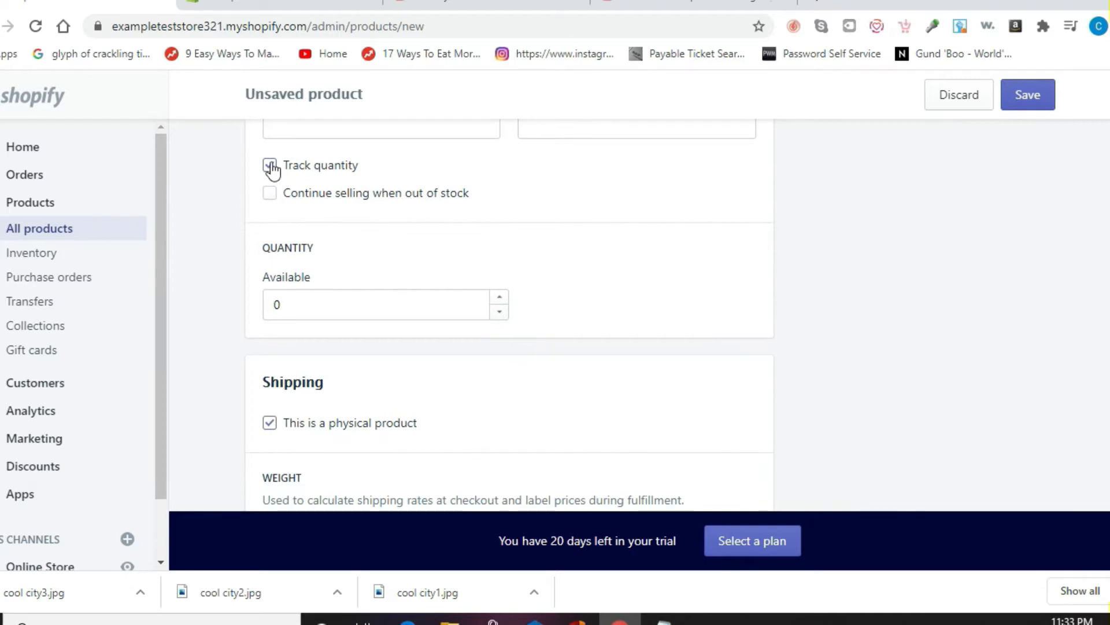
left_click(270, 166)
Step: Add Size variants S, M, L, XL, 2X, 3X and save example hoodie 2
scroll(190, 246, "down", 10)
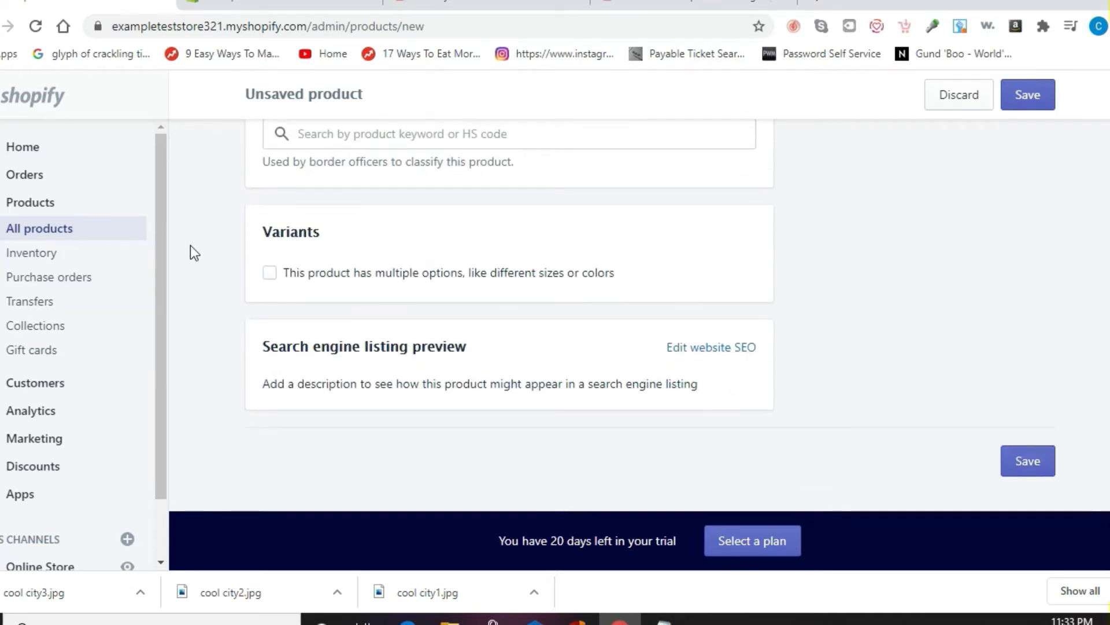
left_click(269, 276)
left_click(478, 387)
type("S,M,L,XL,")
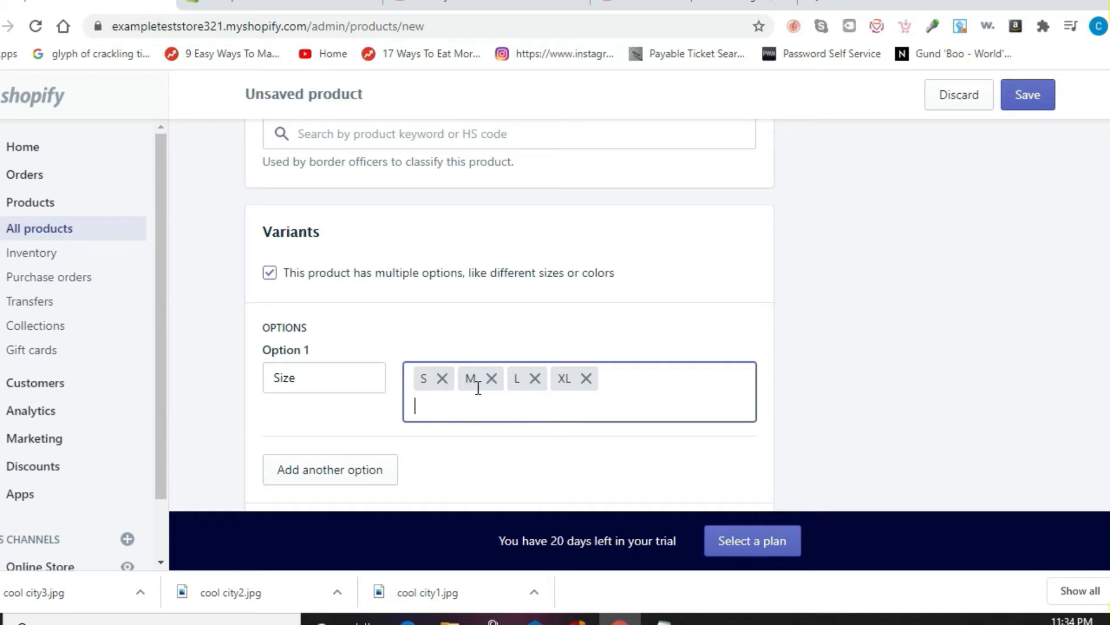
type("2X,3X,")
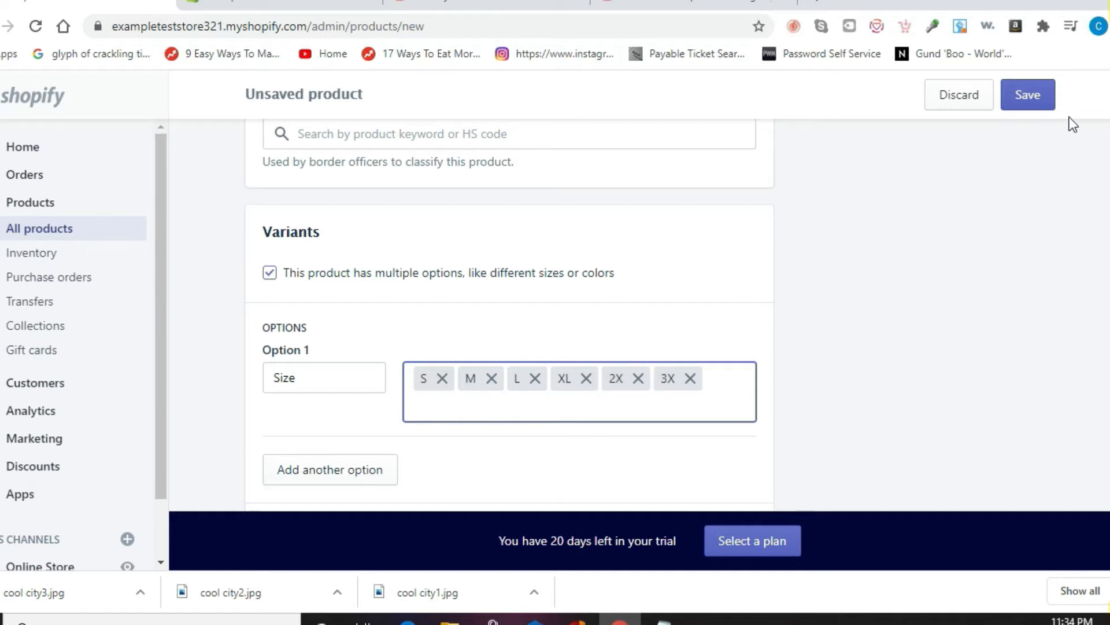
left_click(1038, 104)
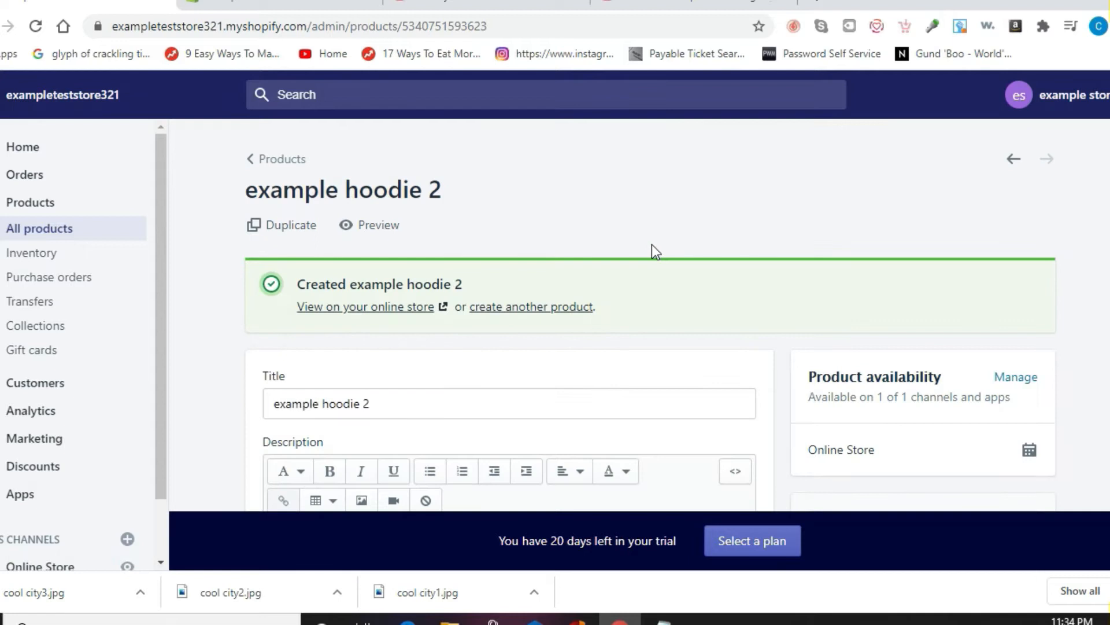
left_click(552, 311)
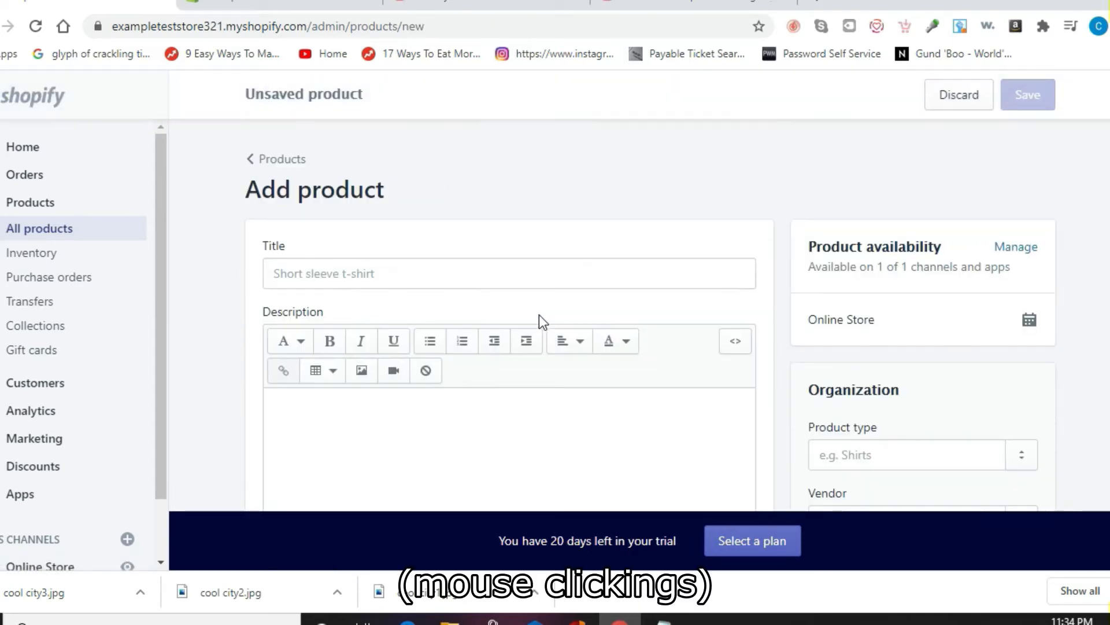
Step: Title the third product 'example t-shirt 1' and upload example tshirt.jpg as its image
left_click(395, 272)
type("example t-shirt 1")
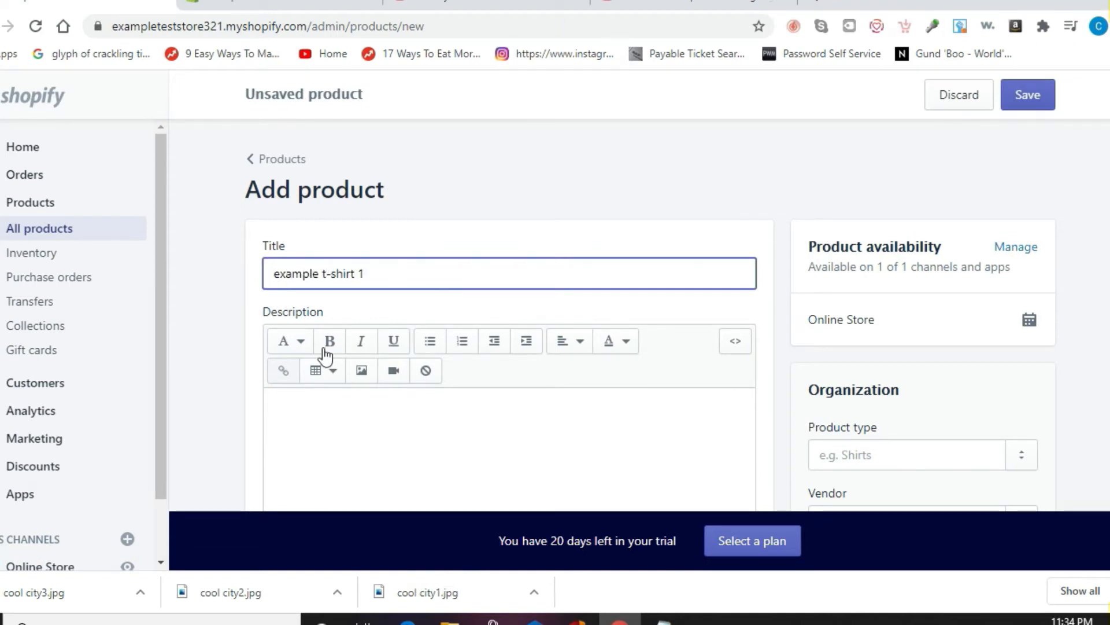
left_click(206, 366)
scroll(206, 366, "down", 5)
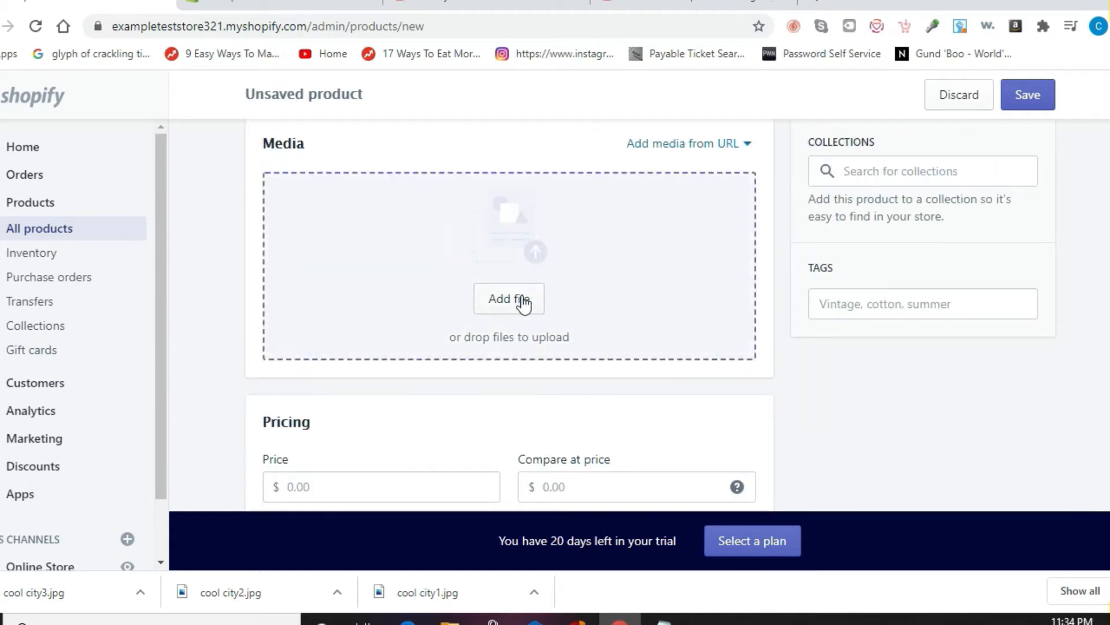
left_click(524, 303)
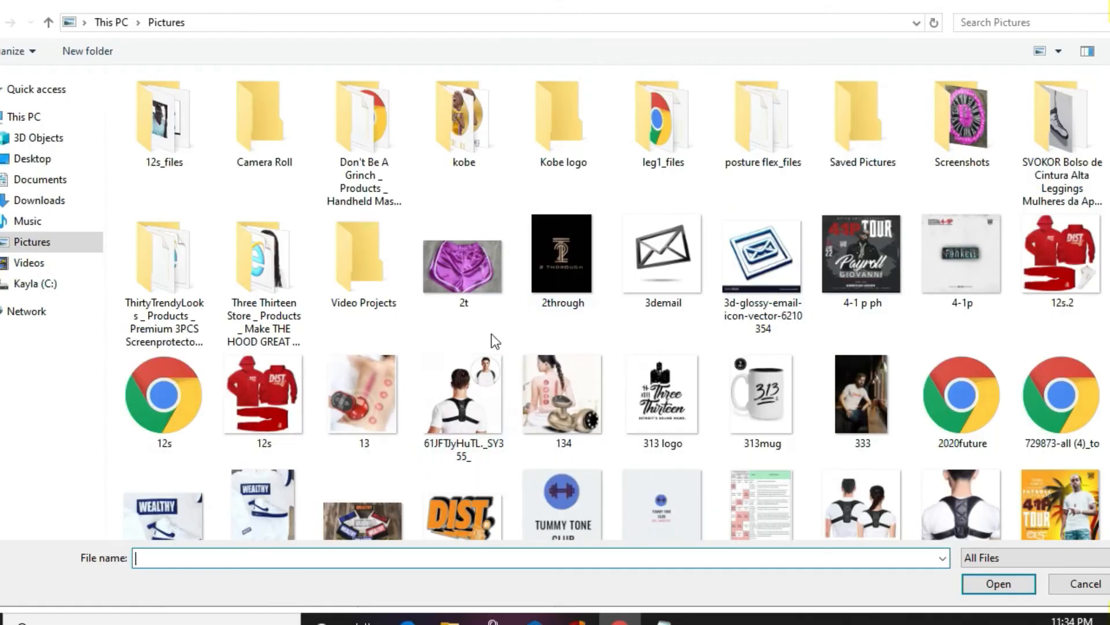
type("ex")
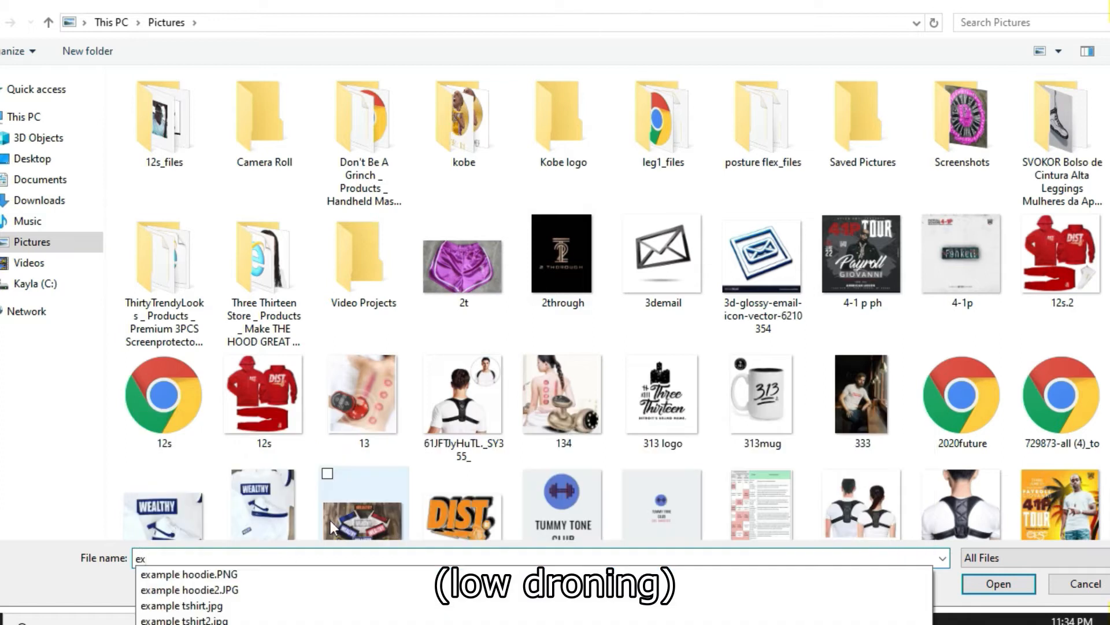
left_click(236, 606)
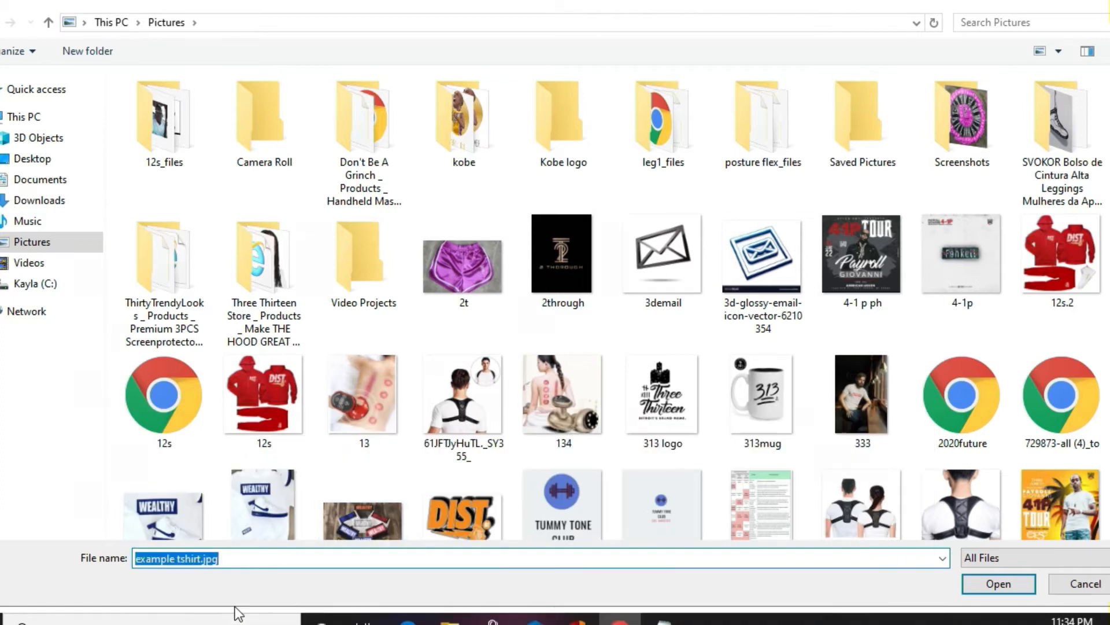
key("Return")
Step: Set the t-shirt's cost per item to $30.00 and turn off quantity tracking
scroll(224, 415, "down", 5)
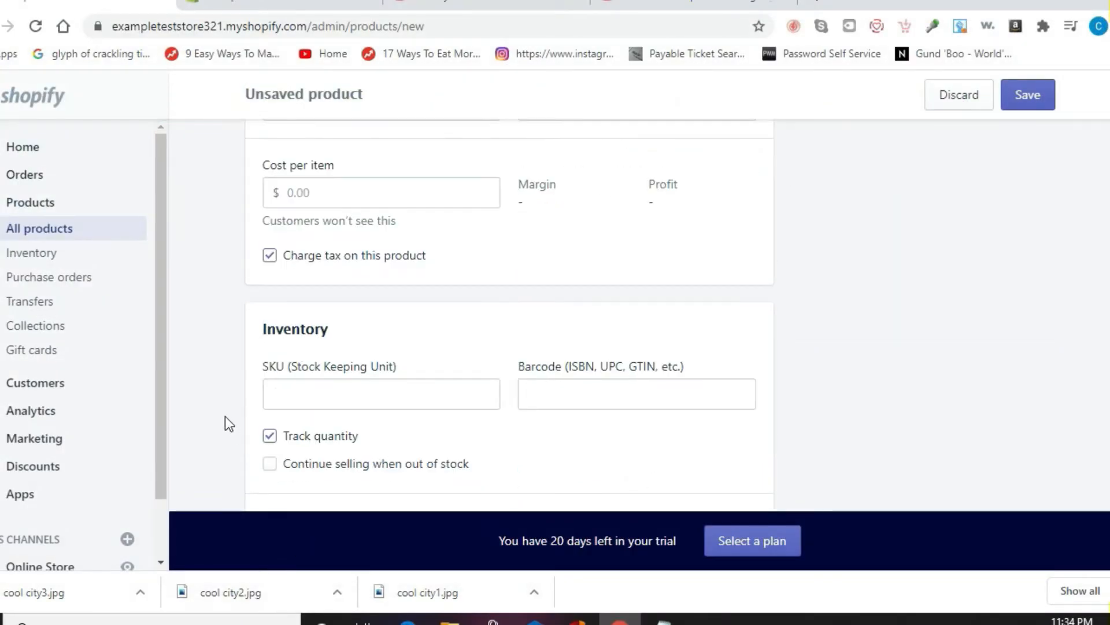
left_click(341, 188)
type("30")
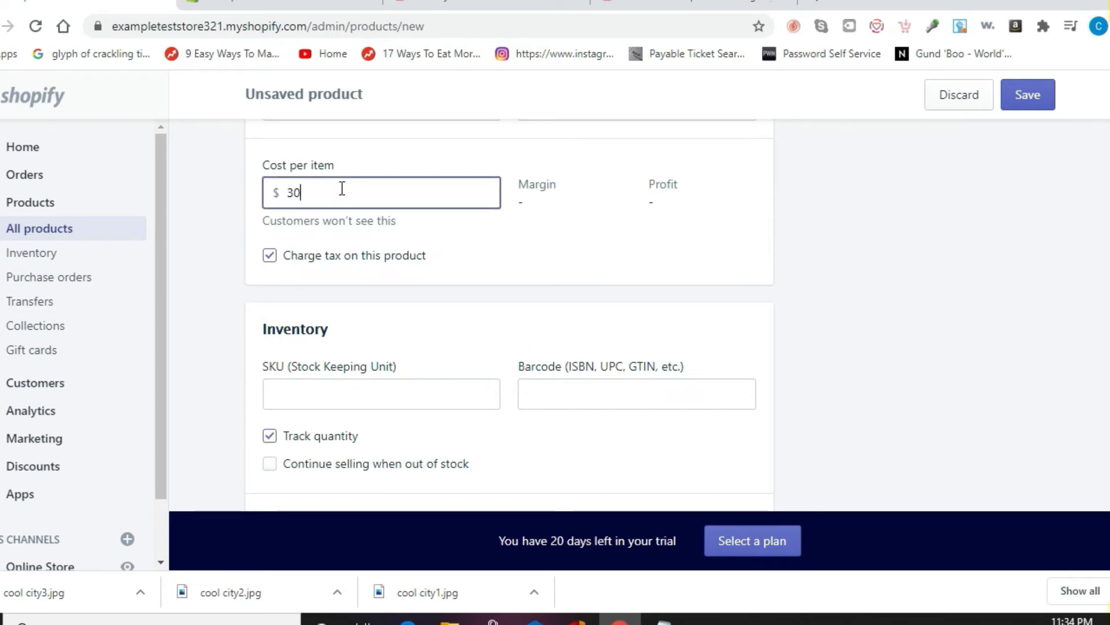
left_click(221, 270)
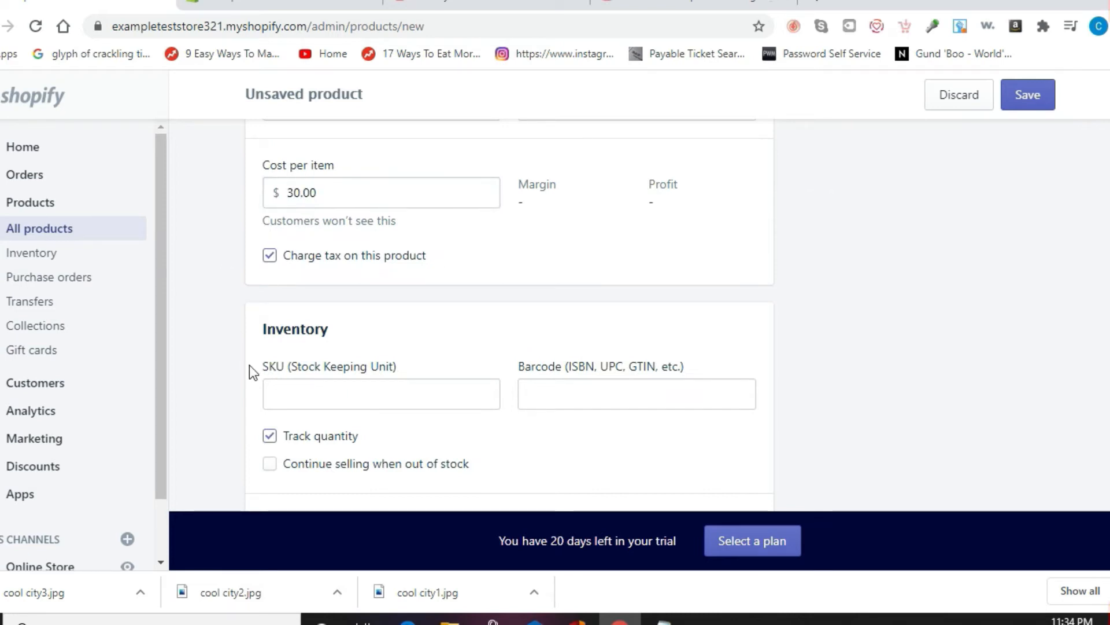
left_click(270, 437)
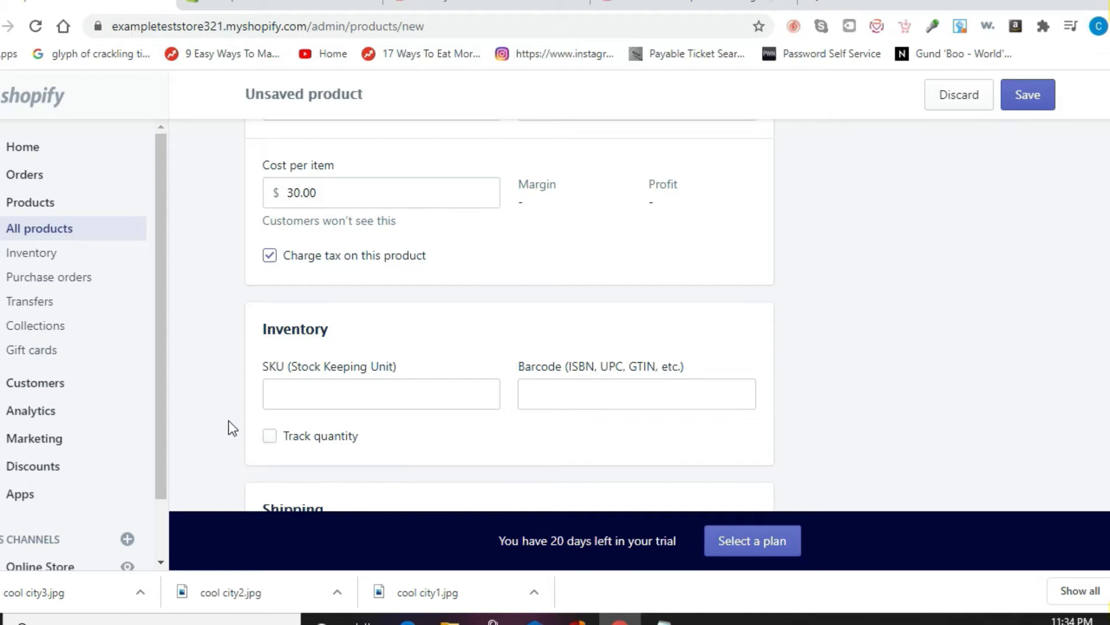
Step: Add Size variants S, M, L, XL, 2X, 3X and save example t-shirt 1
scroll(228, 421, "down", 5)
scroll(228, 421, "down", 5)
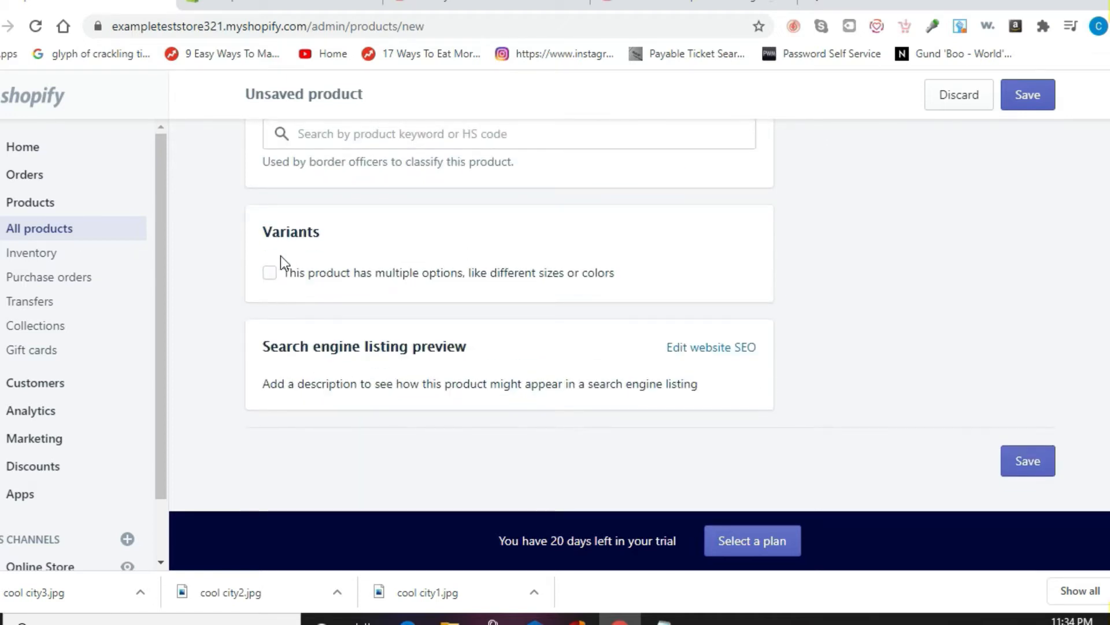
left_click(270, 273)
left_click(425, 374)
type("S")
key("Return")
type("M")
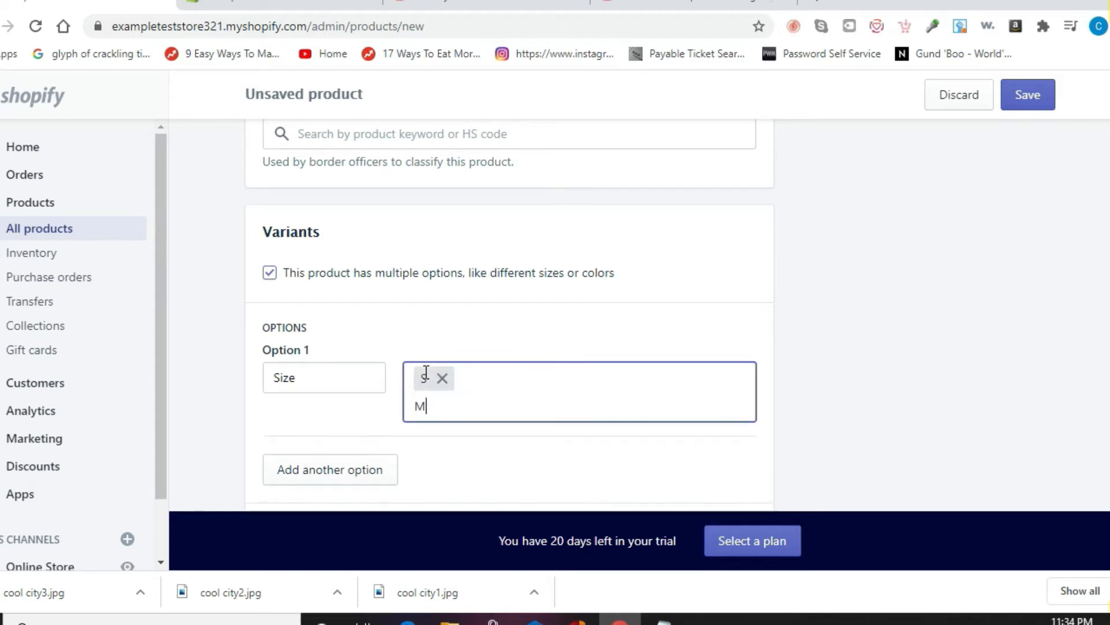
key("Return")
type("L")
key("Return")
type("XL")
key("Return")
type("2X")
key("Return")
type("3X")
key("Return")
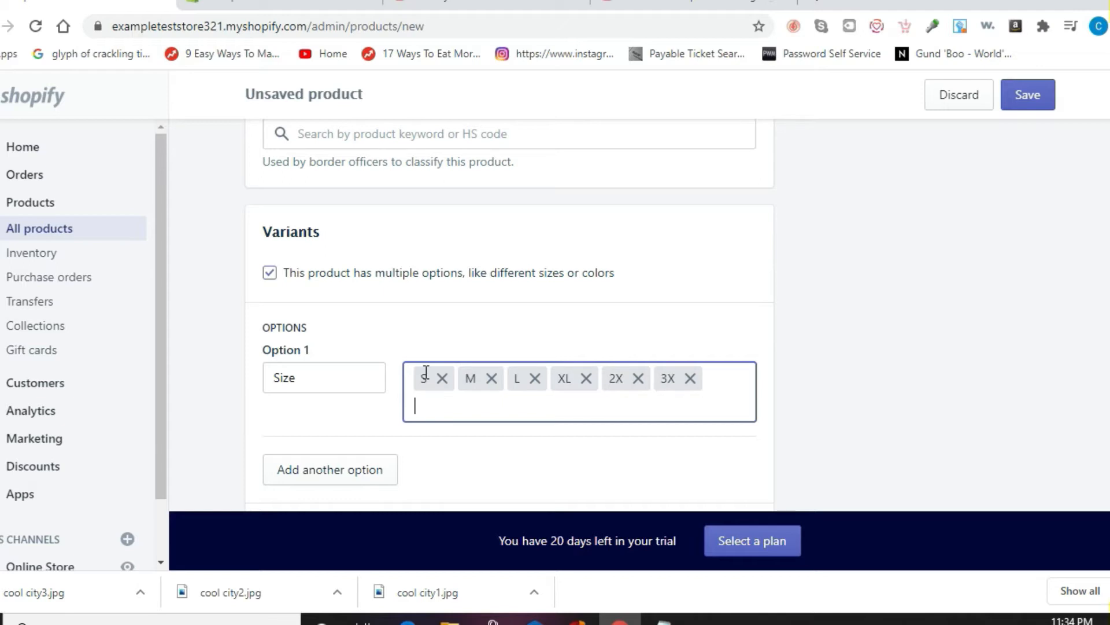
left_click(1027, 94)
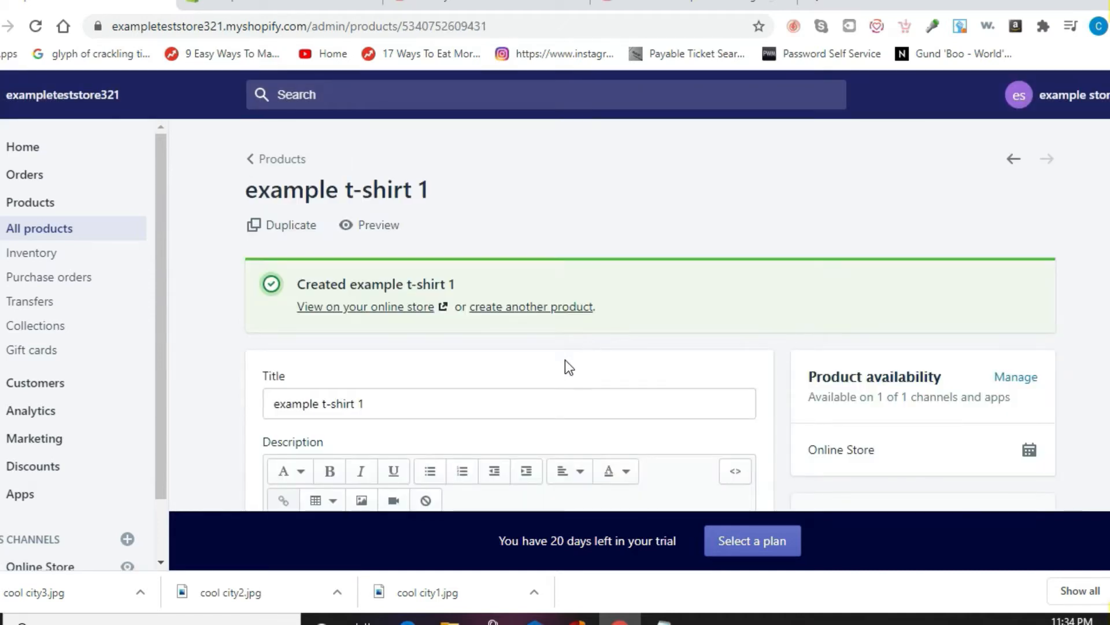
Step: Start another new product titled 'example t-shirt 2'
left_click(530, 306)
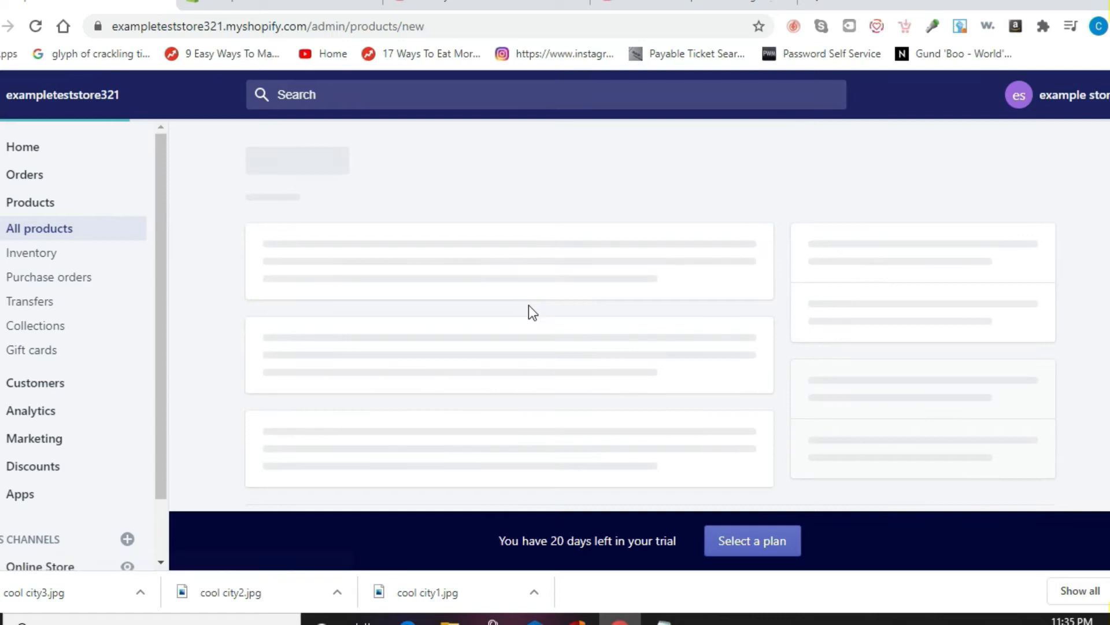
left_click(376, 277)
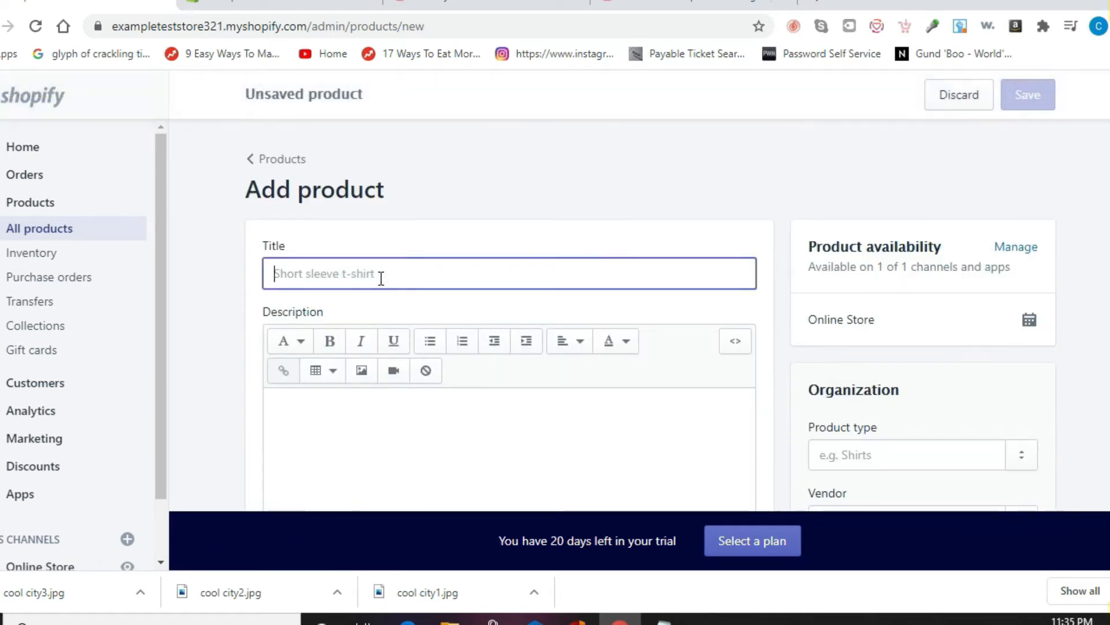
type("example")
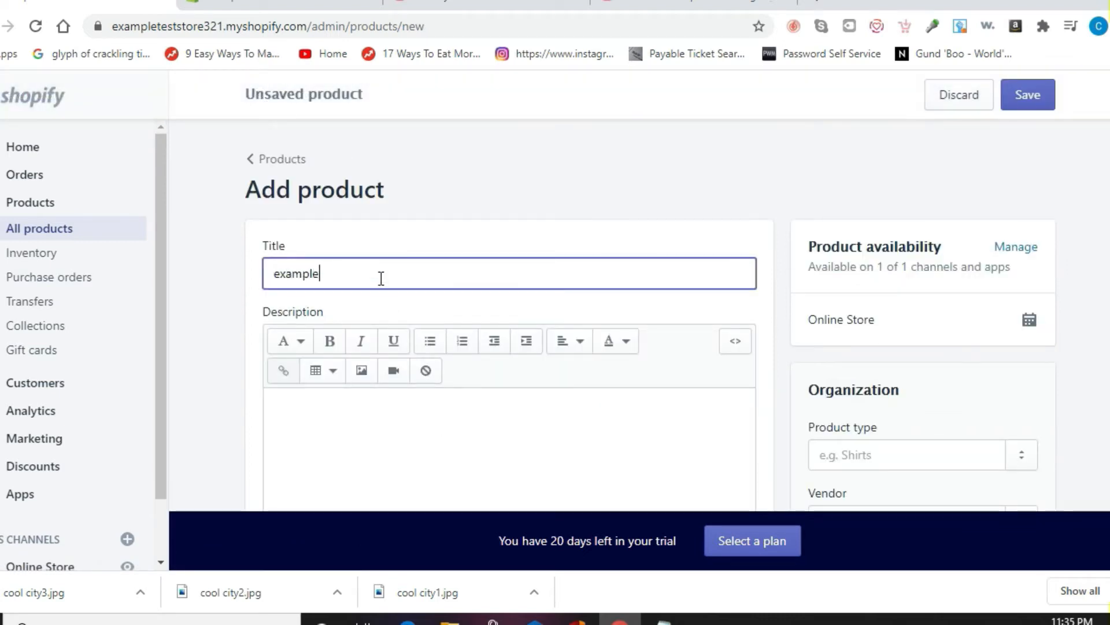
type(" t-shirt 2")
left_click(198, 286)
Step: Upload example tshirt2.jpg as the product's media image
scroll(199, 286, "down", 6)
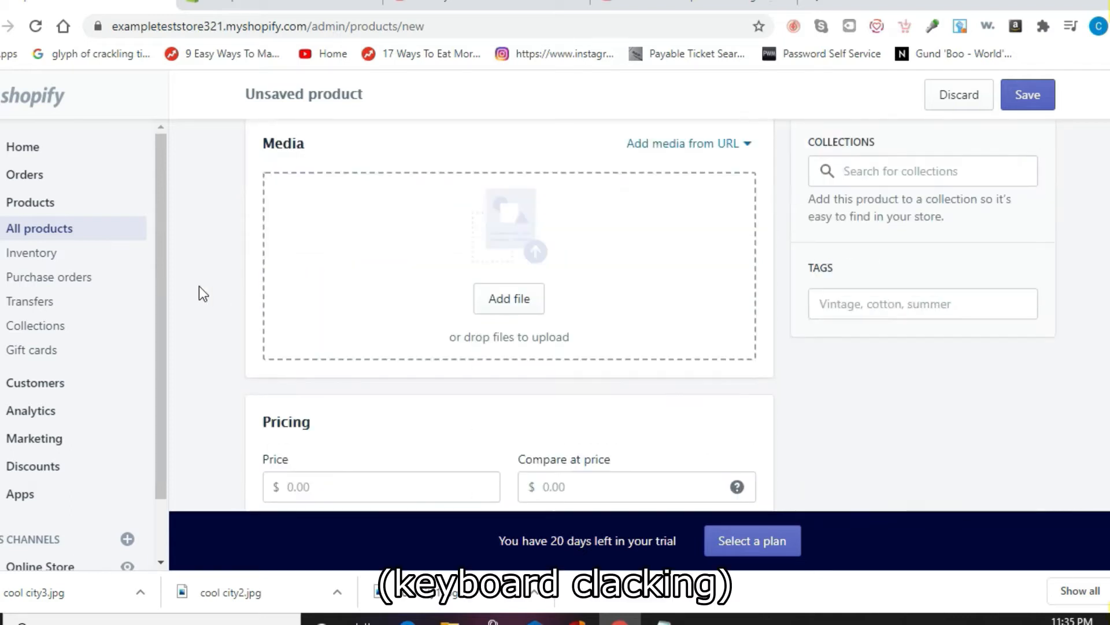
left_click(497, 308)
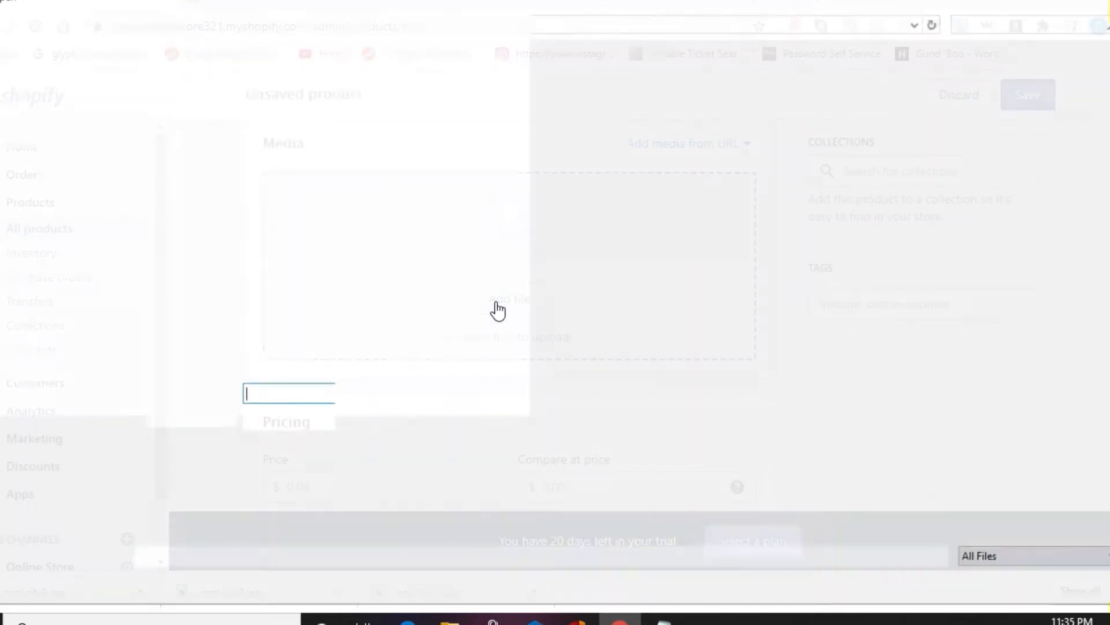
type("e")
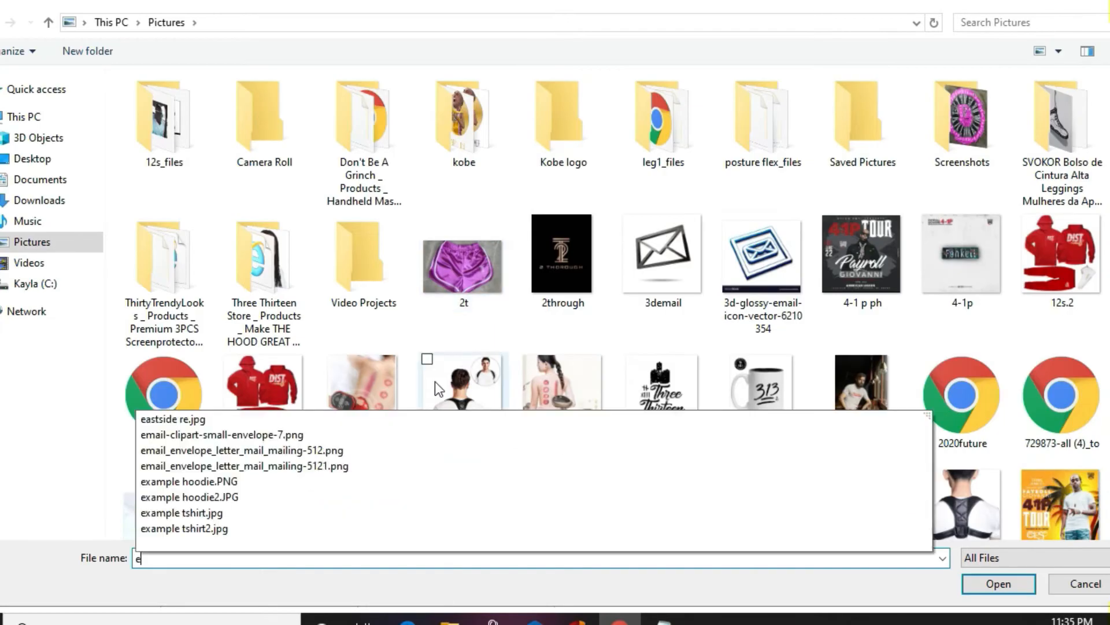
left_click(240, 529)
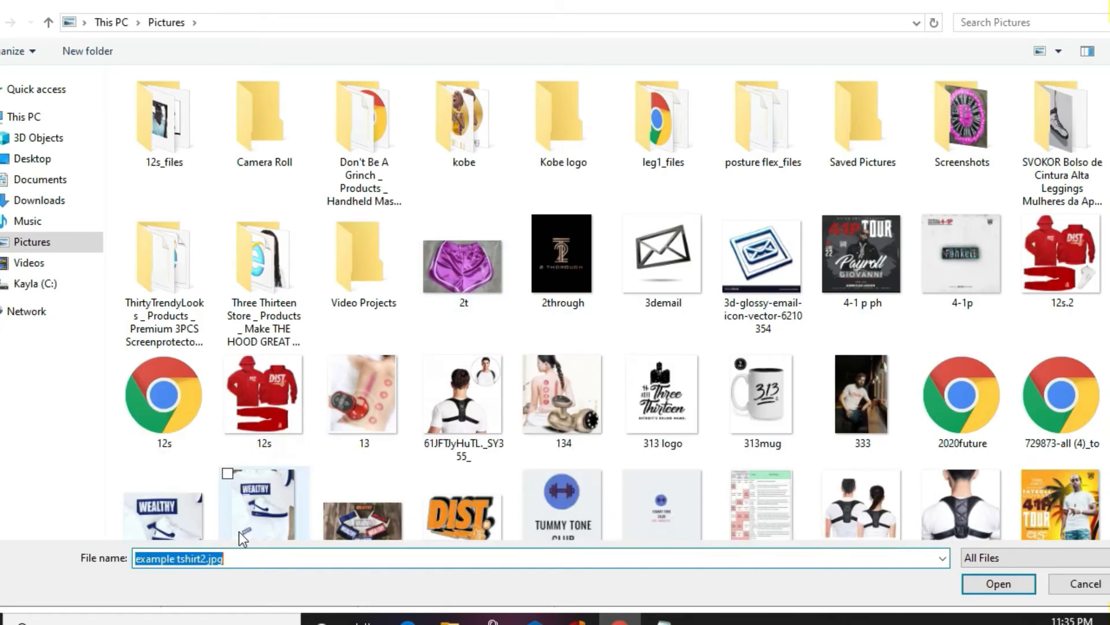
key("Return")
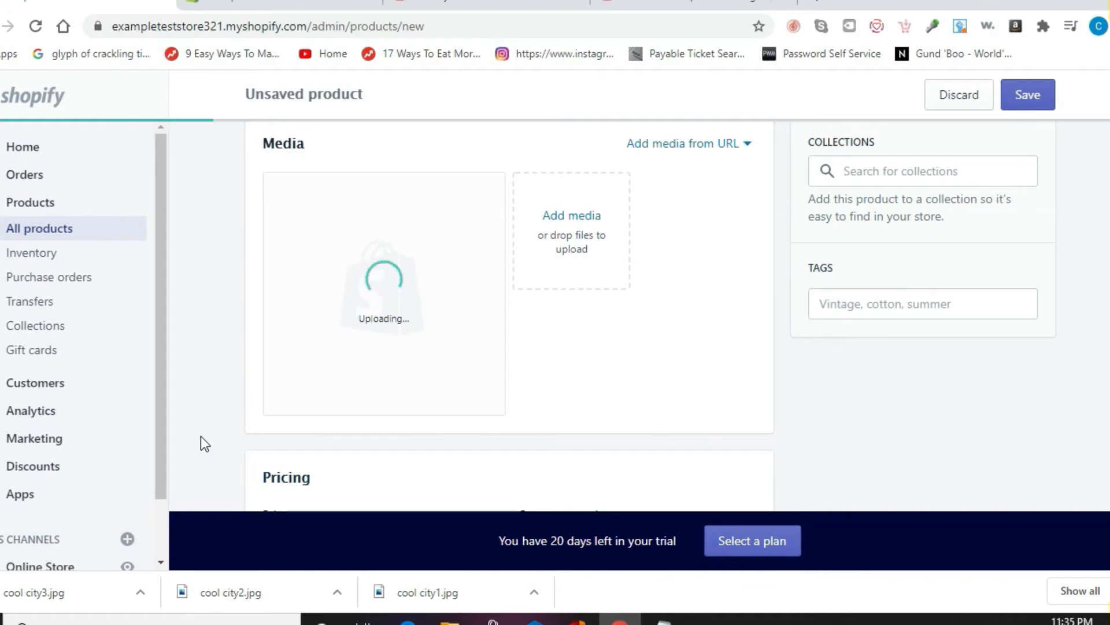
scroll(202, 443, "down", 3)
Step: Set the price to $30.00 and turn off quantity tracking
left_click(305, 379)
type("30")
left_click(230, 367)
scroll(230, 366, "down", 1)
scroll(230, 366, "down", 6)
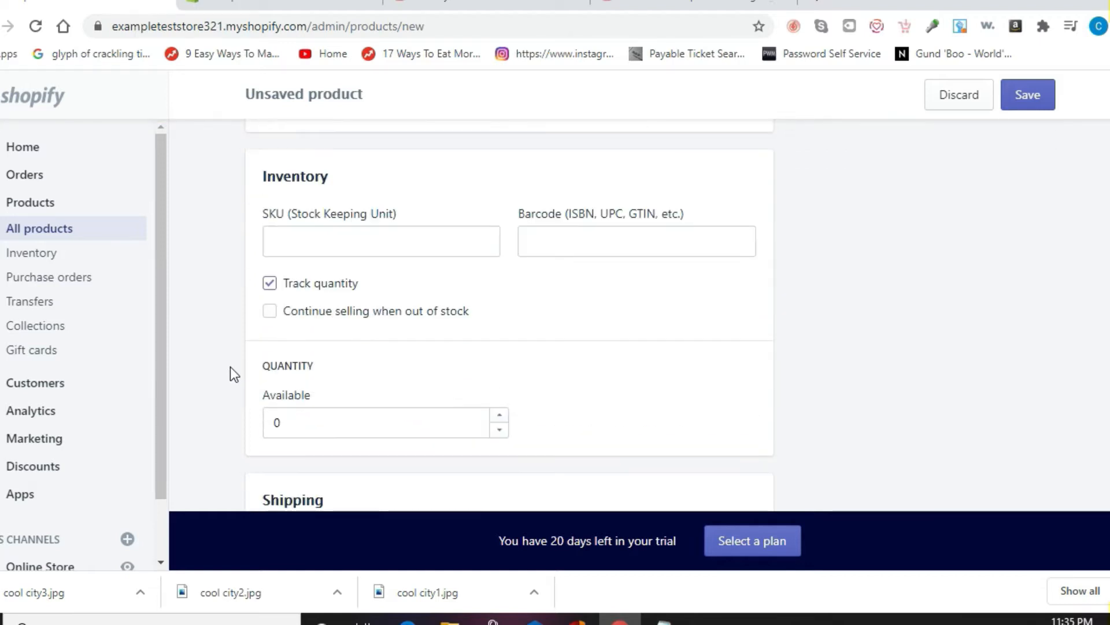
left_click(270, 284)
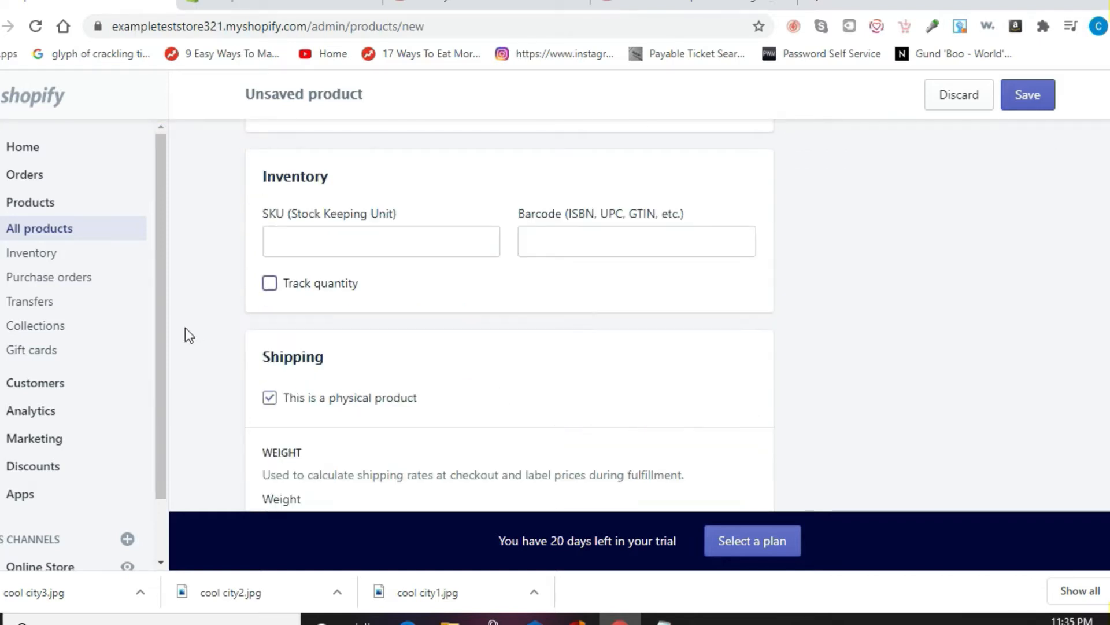
scroll(188, 334, "down", 8)
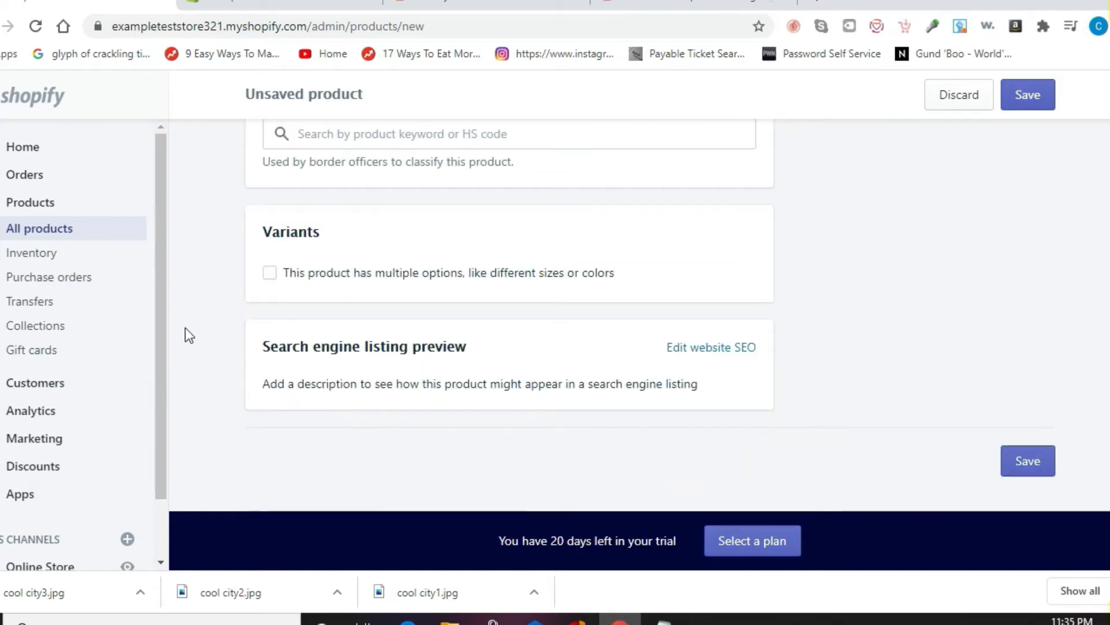
Step: Add Size variants S, M, L, XL, 2X, 3X and save the product
left_click(271, 273)
left_click(442, 377)
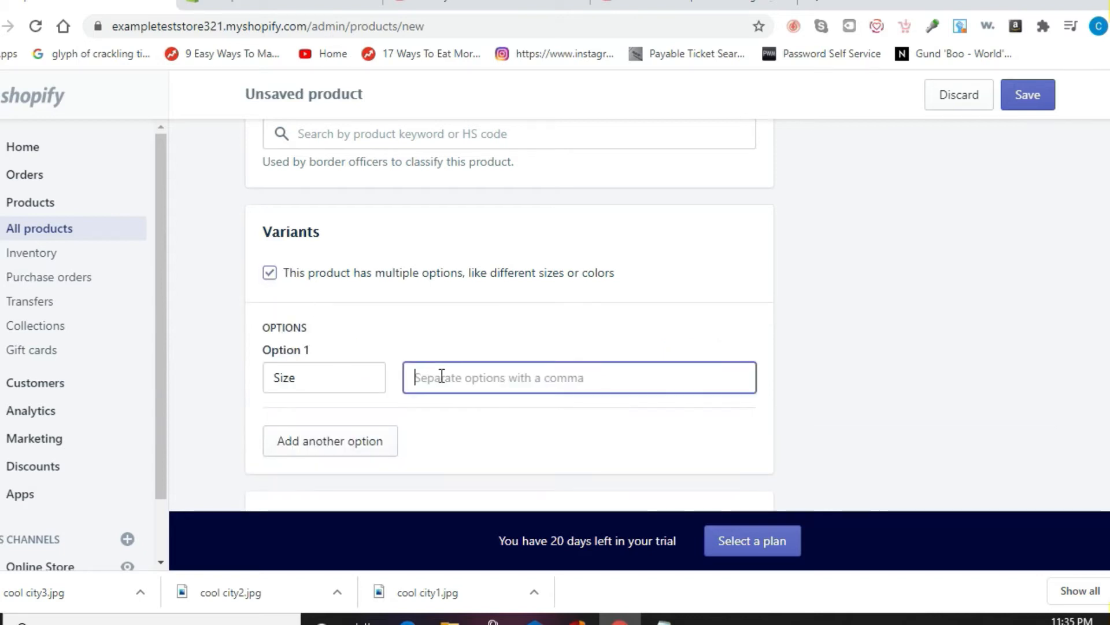
type("S,M,L,")
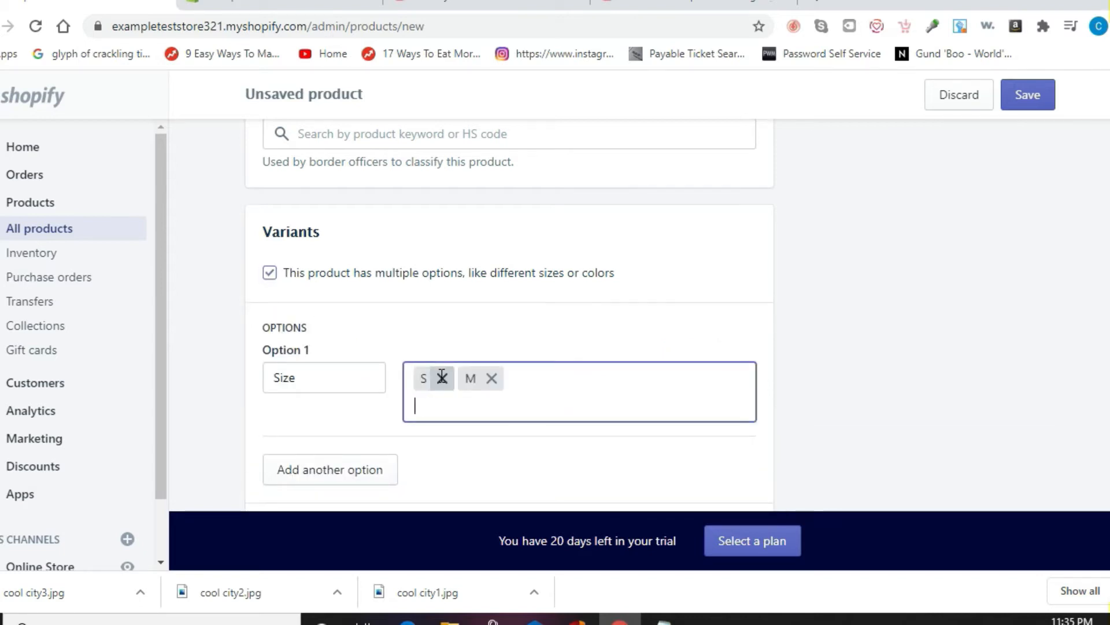
type("XL,2X,3X,")
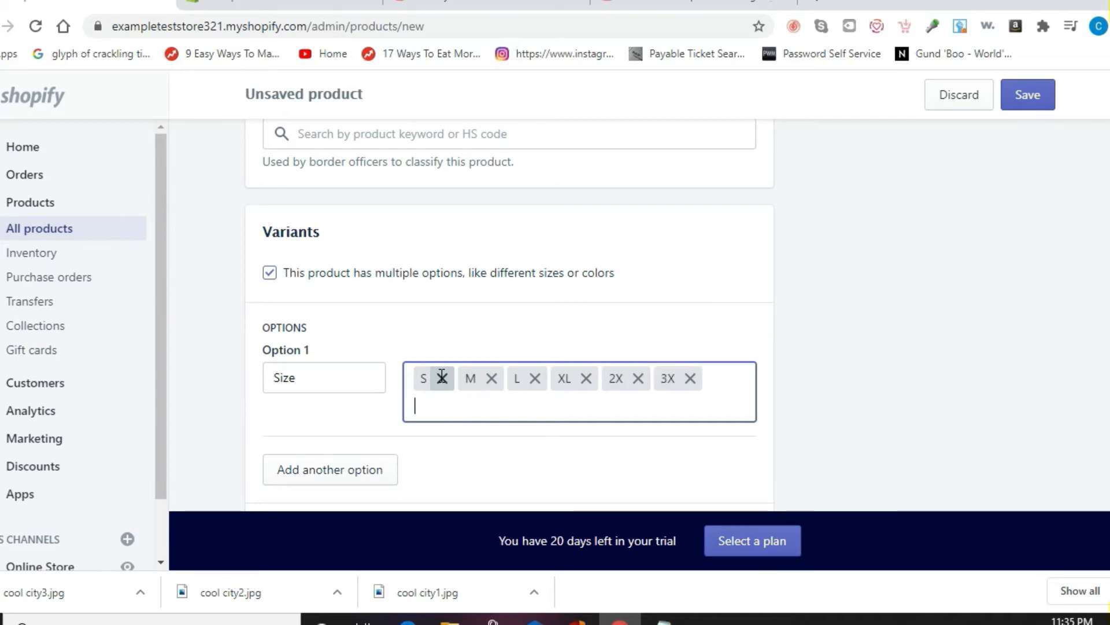
left_click(1038, 100)
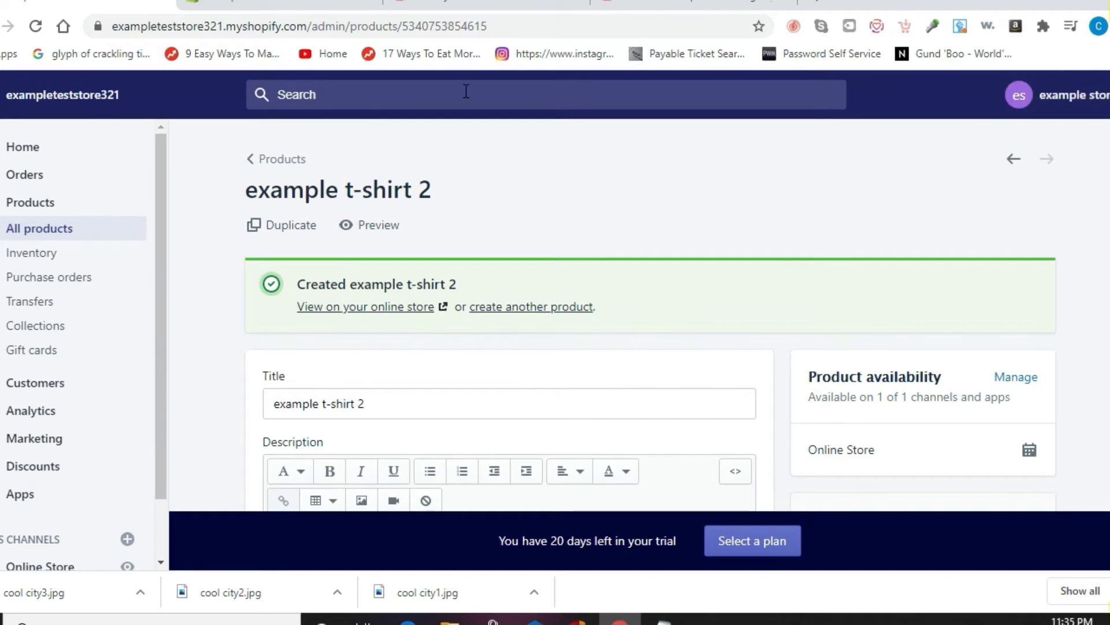
Step: Create a manual collection titled 'Tees' and save it
left_click(46, 332)
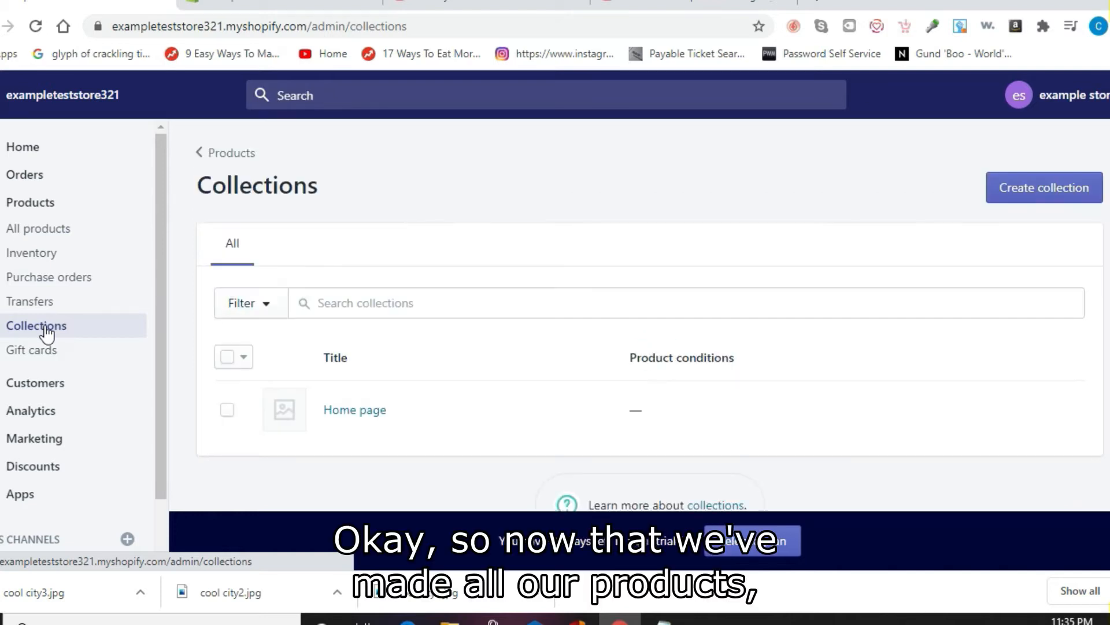
left_click(1069, 194)
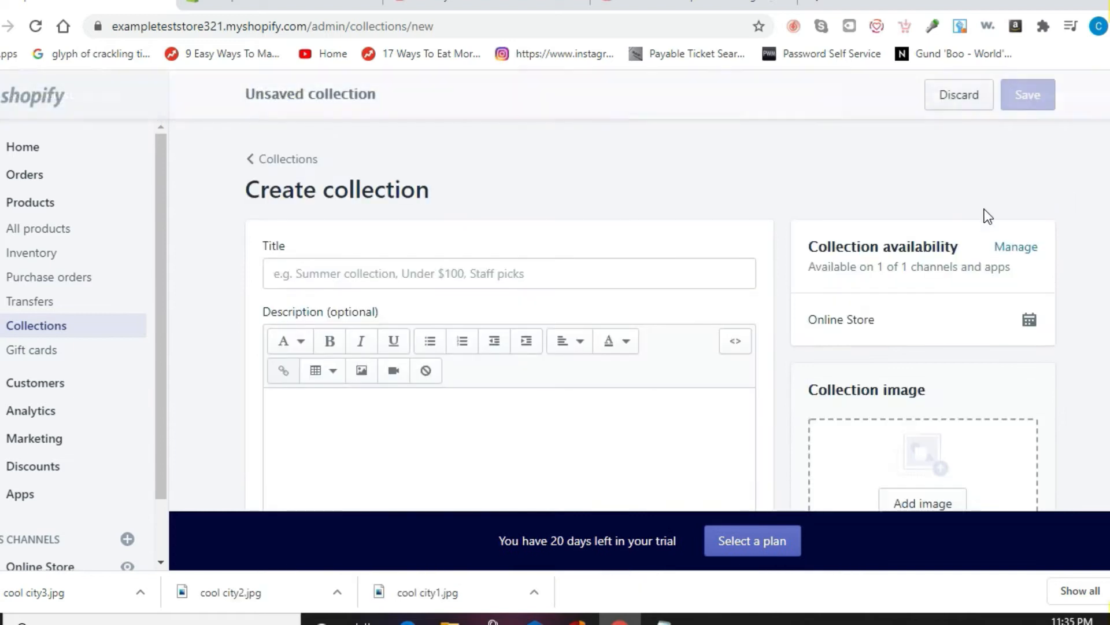
left_click(541, 270)
type("T")
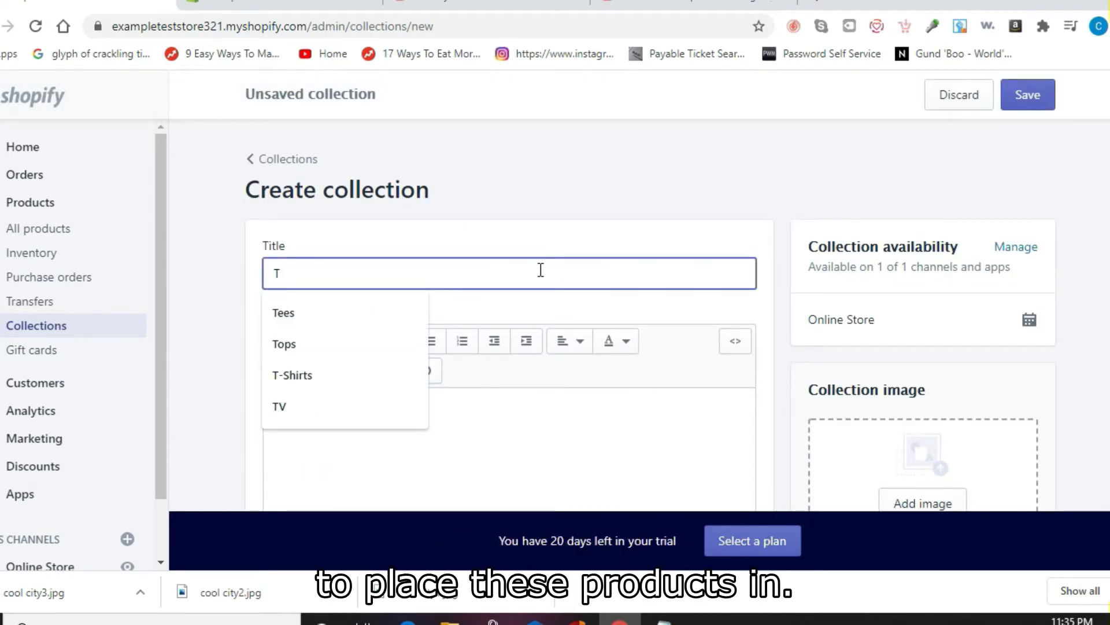
type("ees")
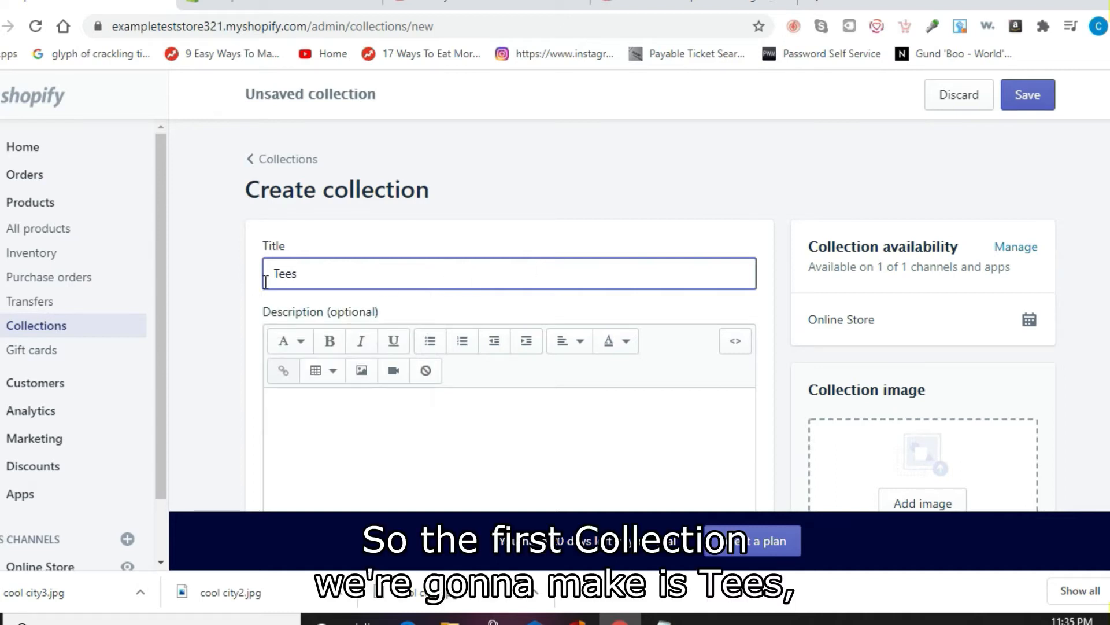
left_click(224, 292)
scroll(224, 292, "down", 6)
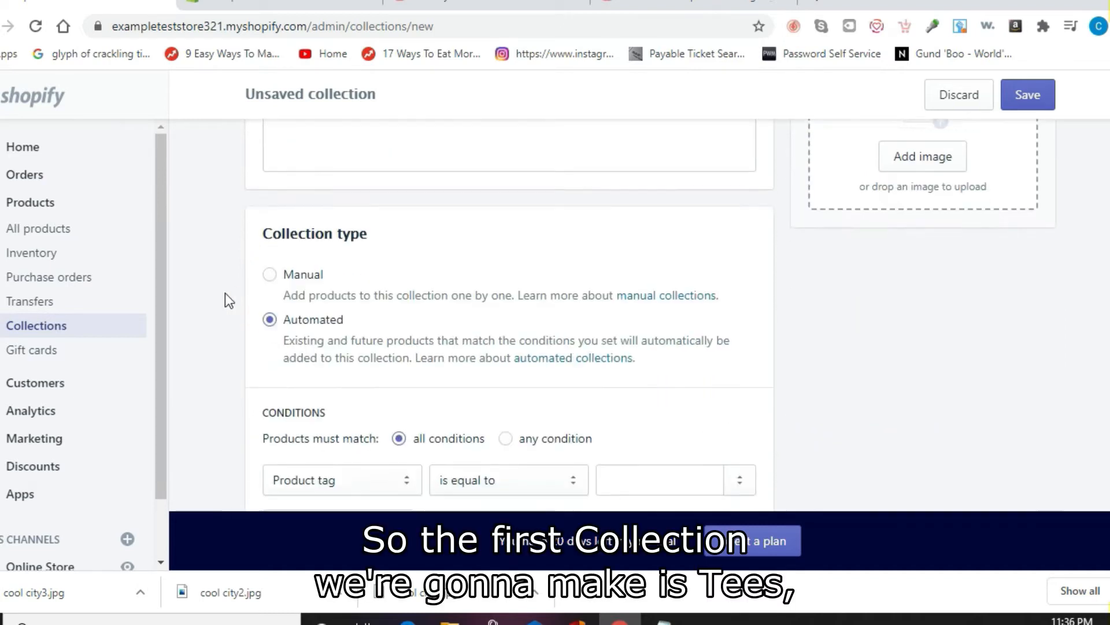
scroll(224, 293, "down", 1)
left_click(270, 239)
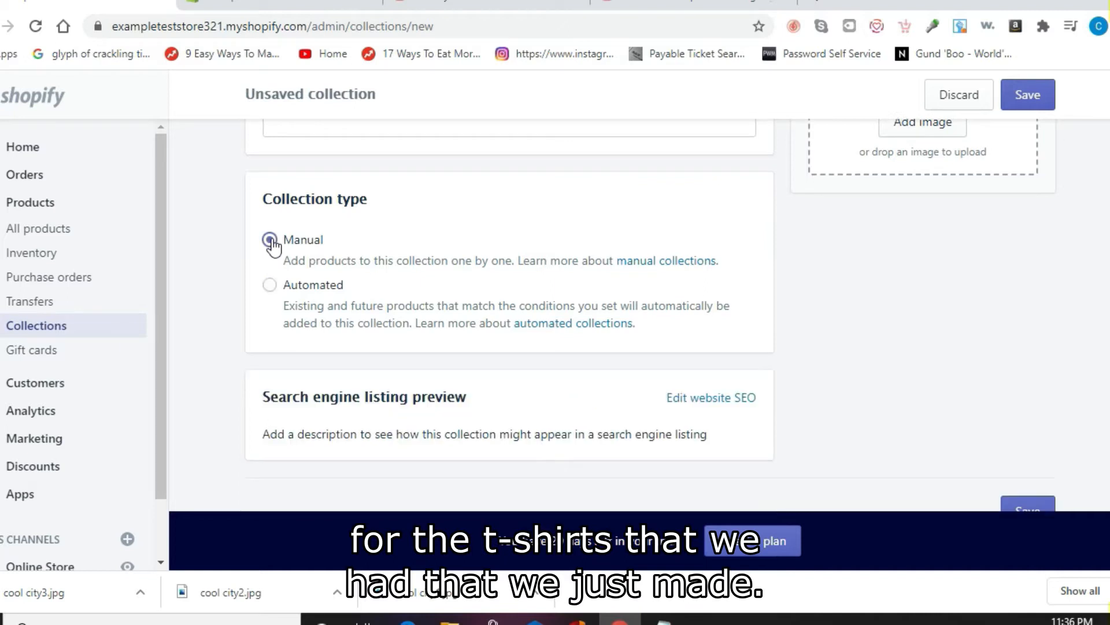
left_click(1039, 95)
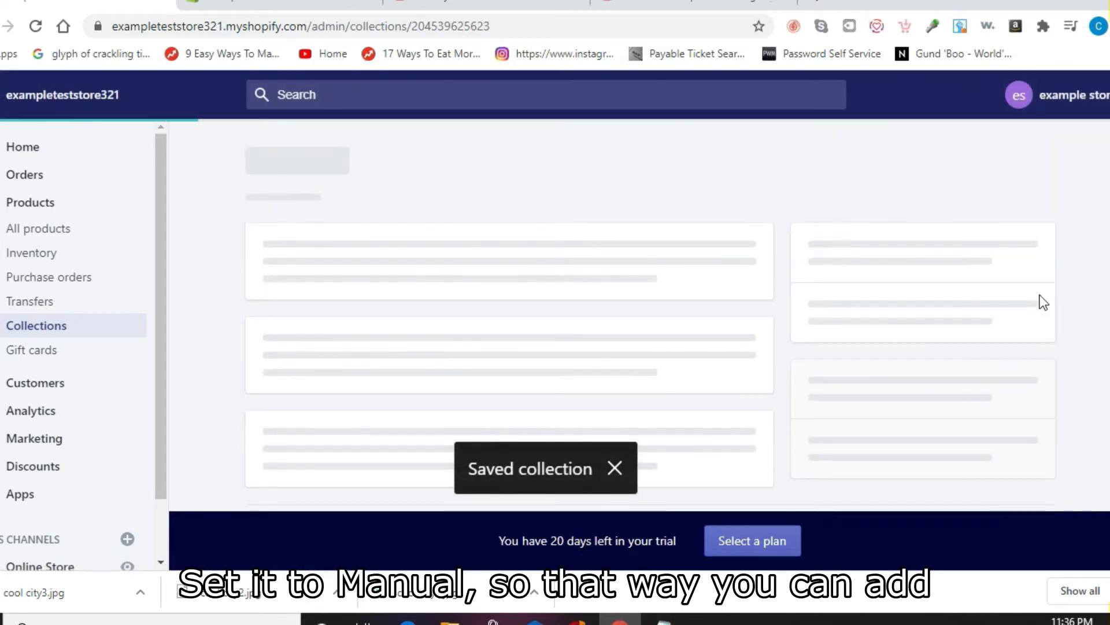
Step: Add example t-shirt 1 and 2 to Tees, then go back to Collections
scroll(1043, 302, "down", 10)
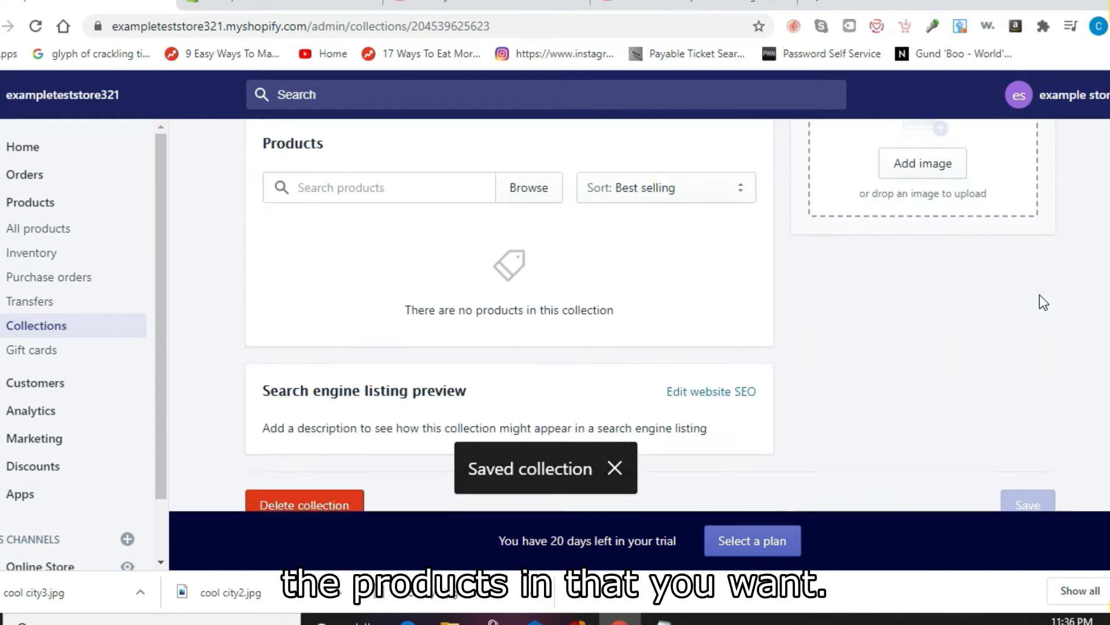
left_click(528, 166)
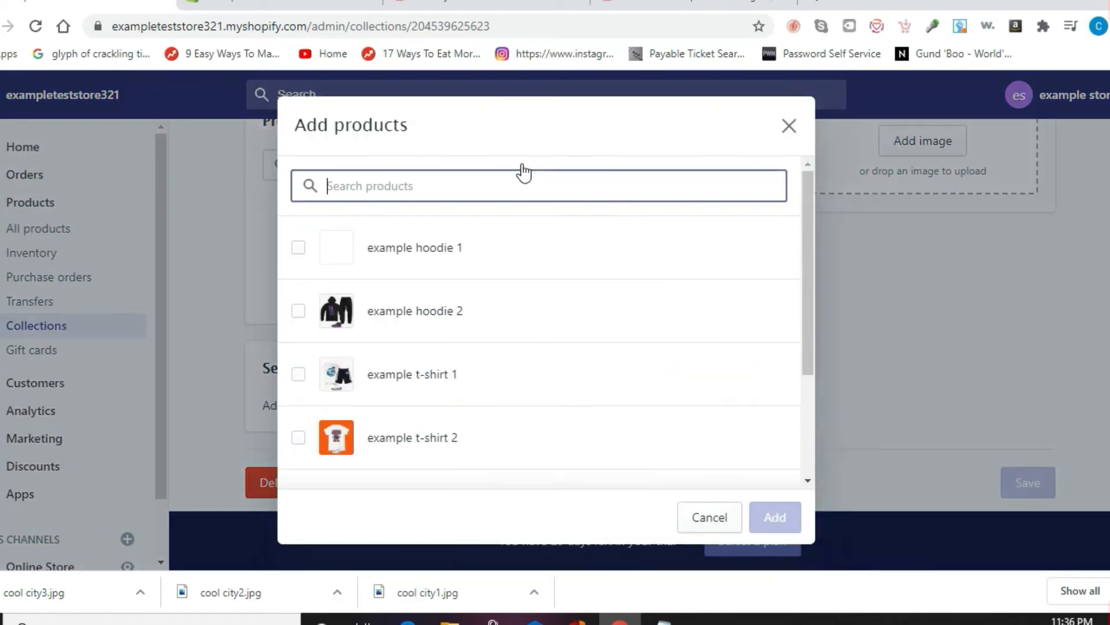
left_click(298, 376)
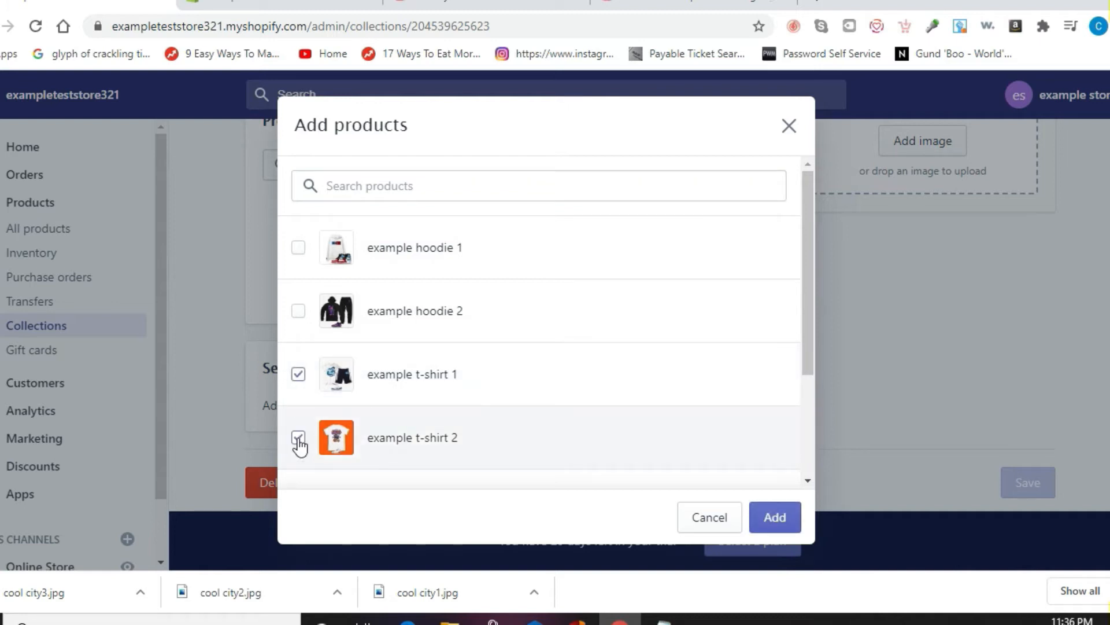
left_click(775, 516)
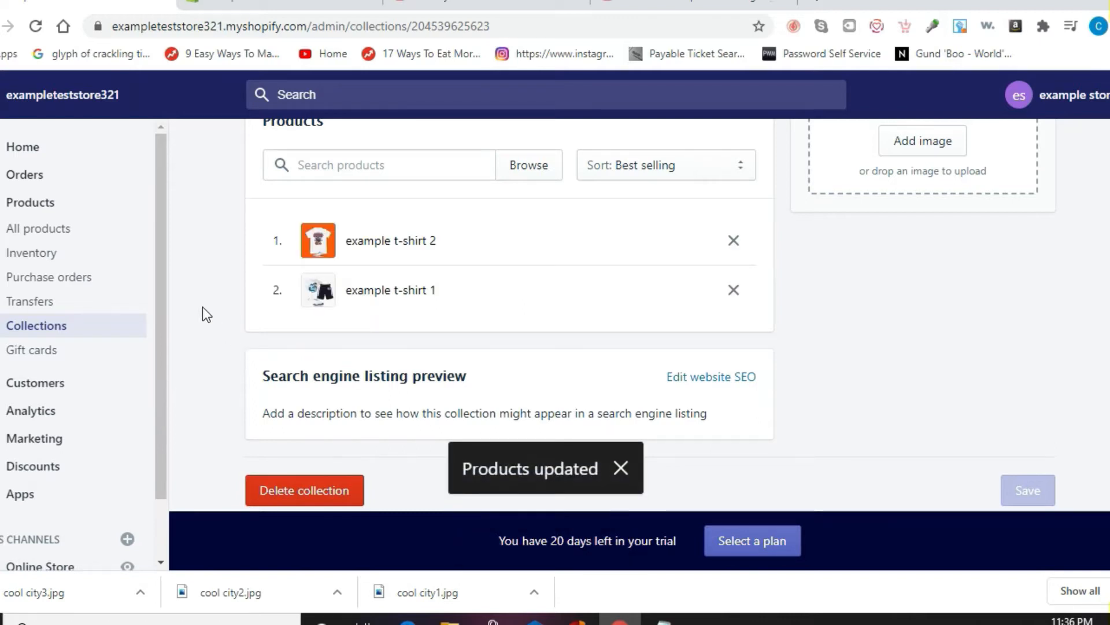
left_click(51, 333)
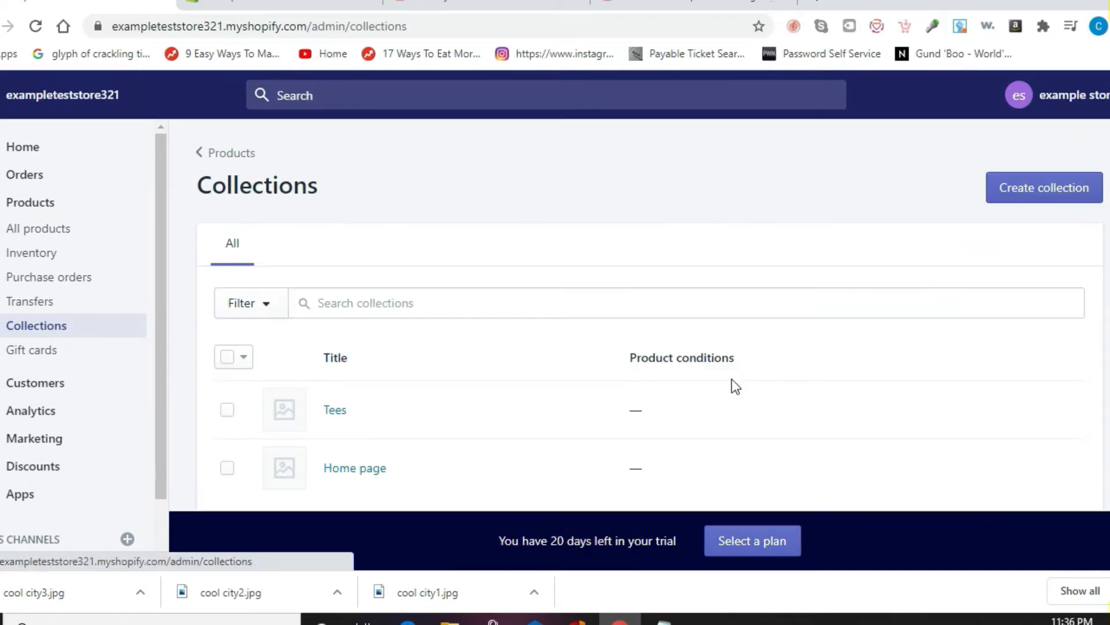
Step: Create and save a manual collection named 'Hoodies'
left_click(1062, 202)
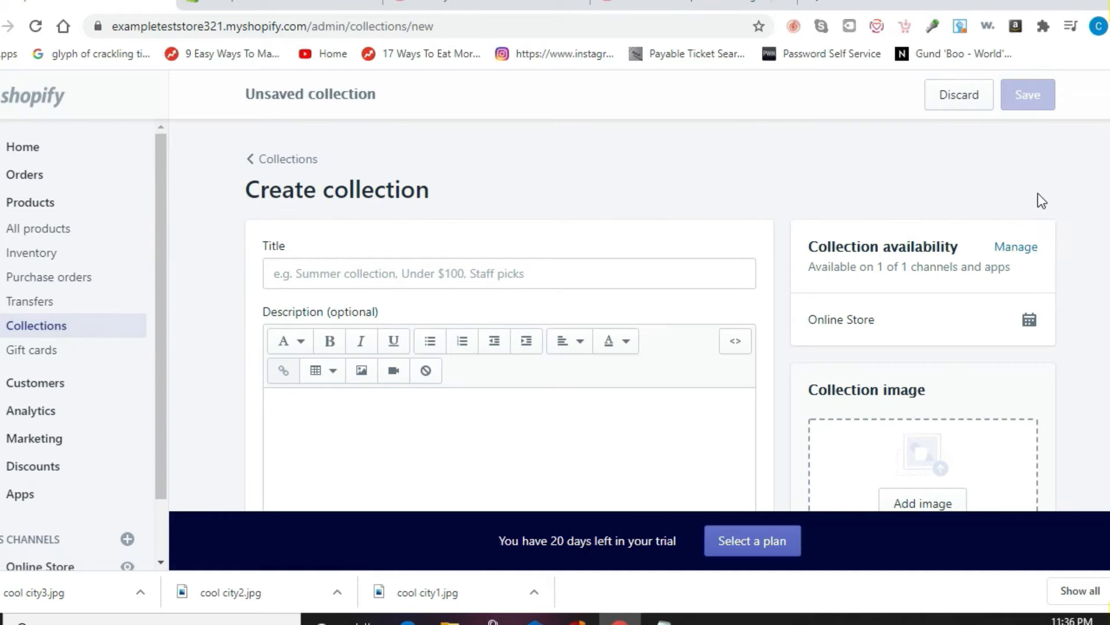
left_click(592, 264)
type("H")
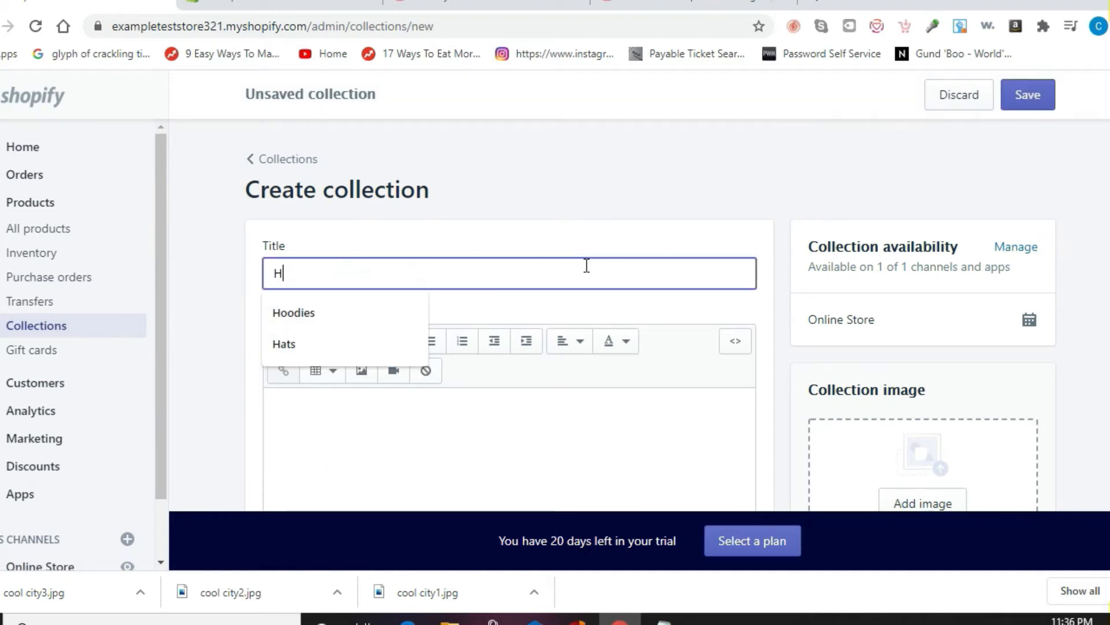
type("oodies")
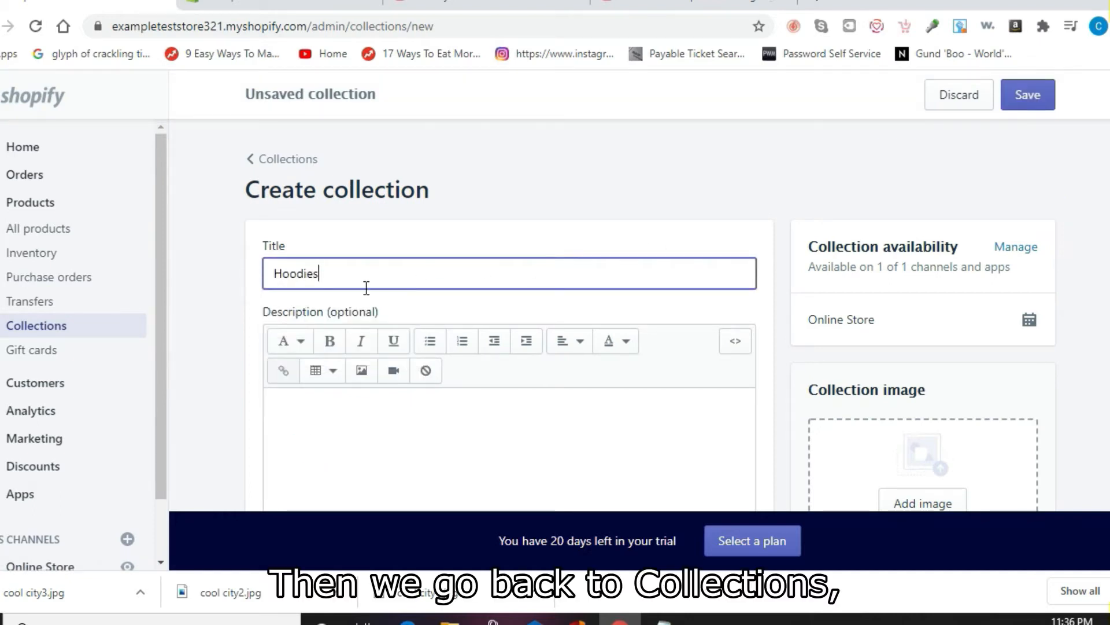
left_click(216, 311)
scroll(216, 311, "down", 7)
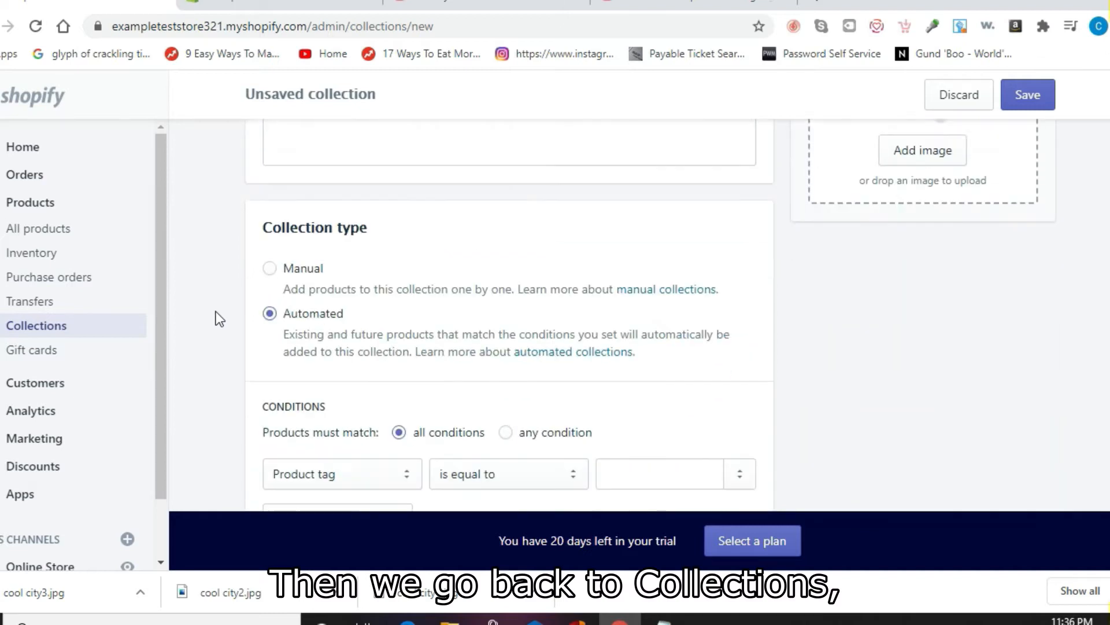
left_click(269, 240)
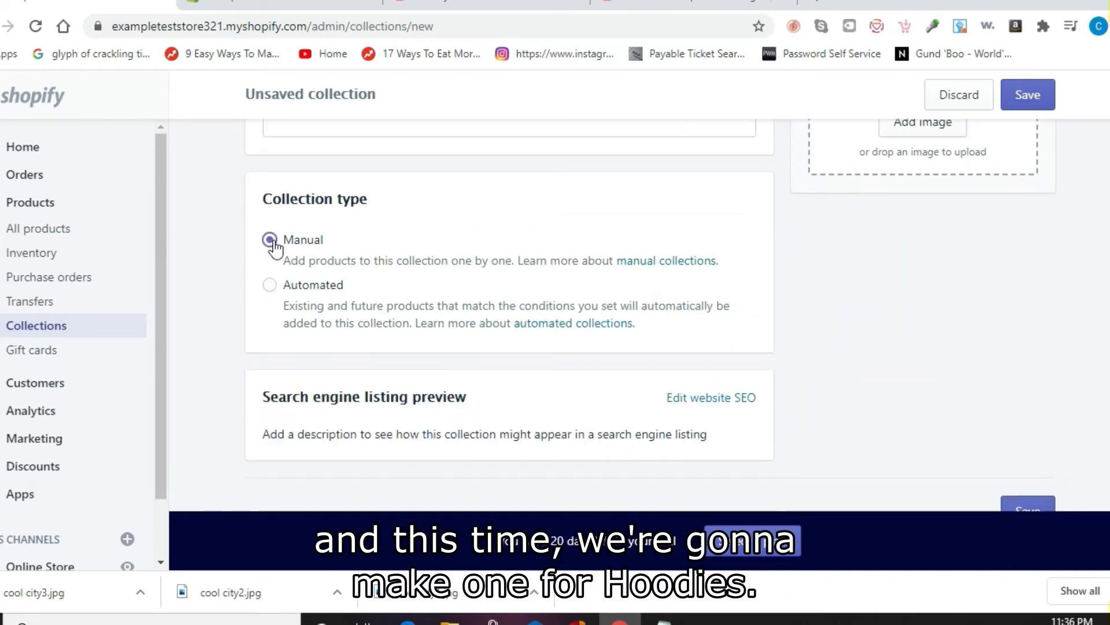
left_click(1039, 104)
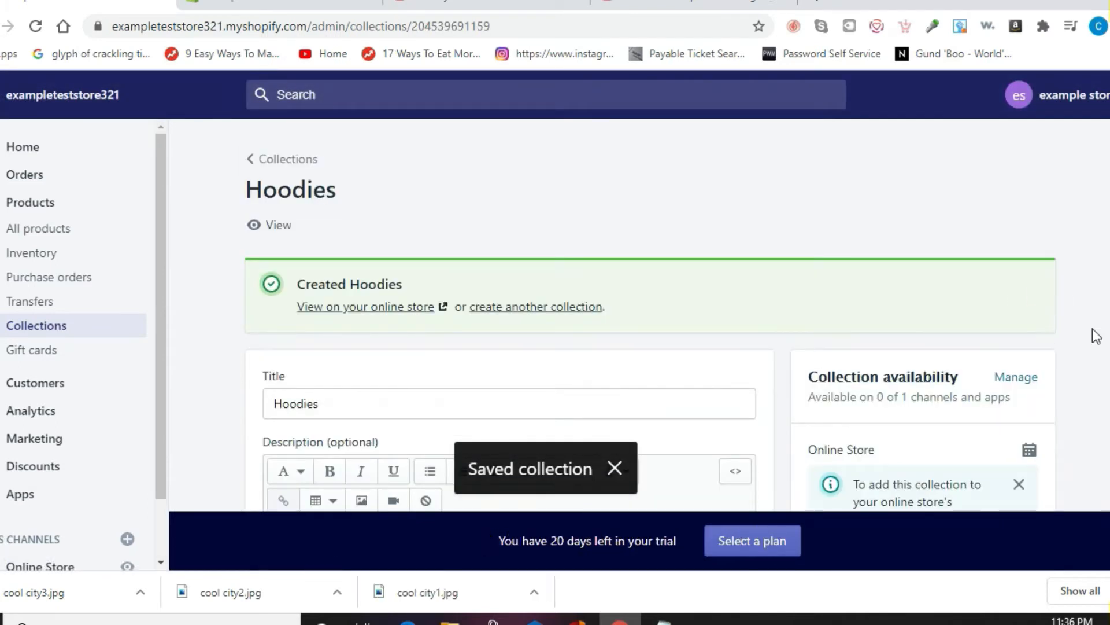
Step: Add example hoodie 1 and example hoodie 2 to the Hoodies collection
scroll(1096, 337, "down", 8)
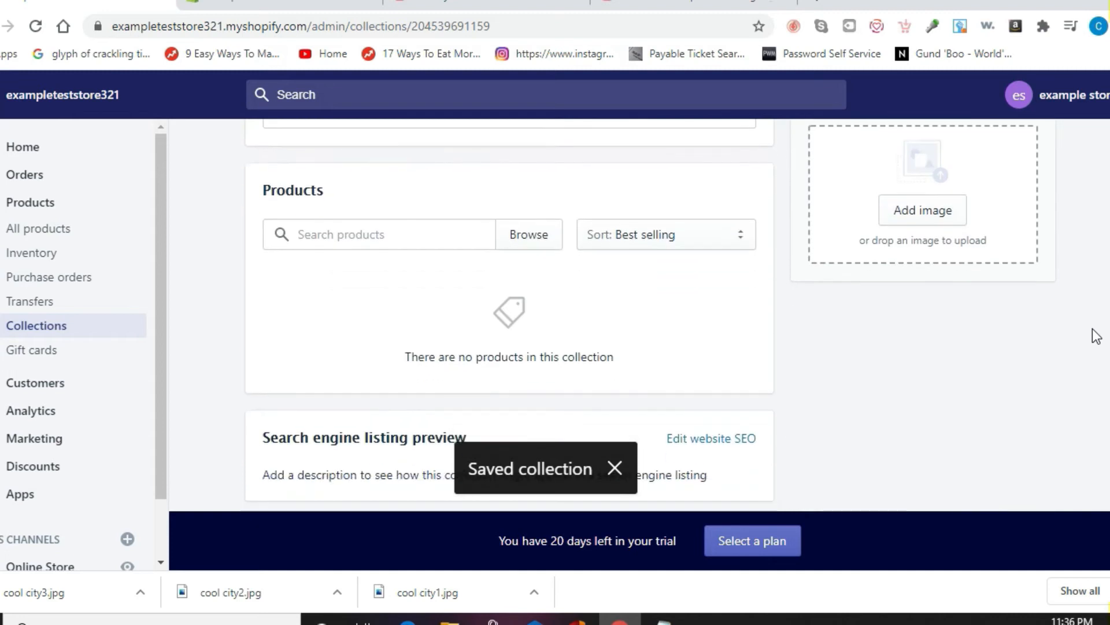
left_click(375, 237)
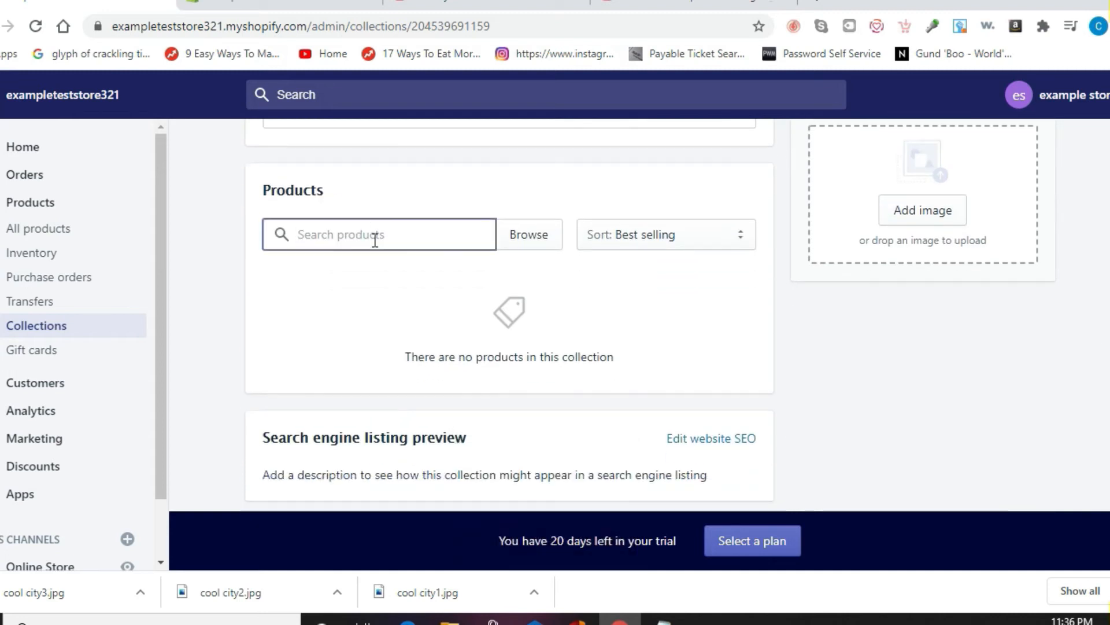
left_click(528, 238)
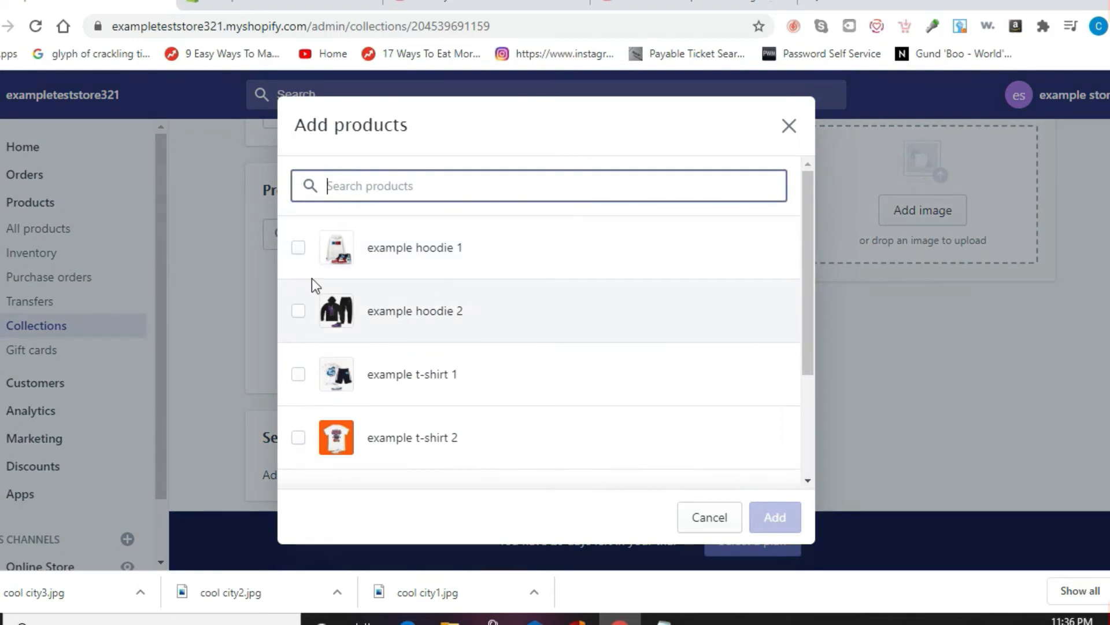
left_click(298, 248)
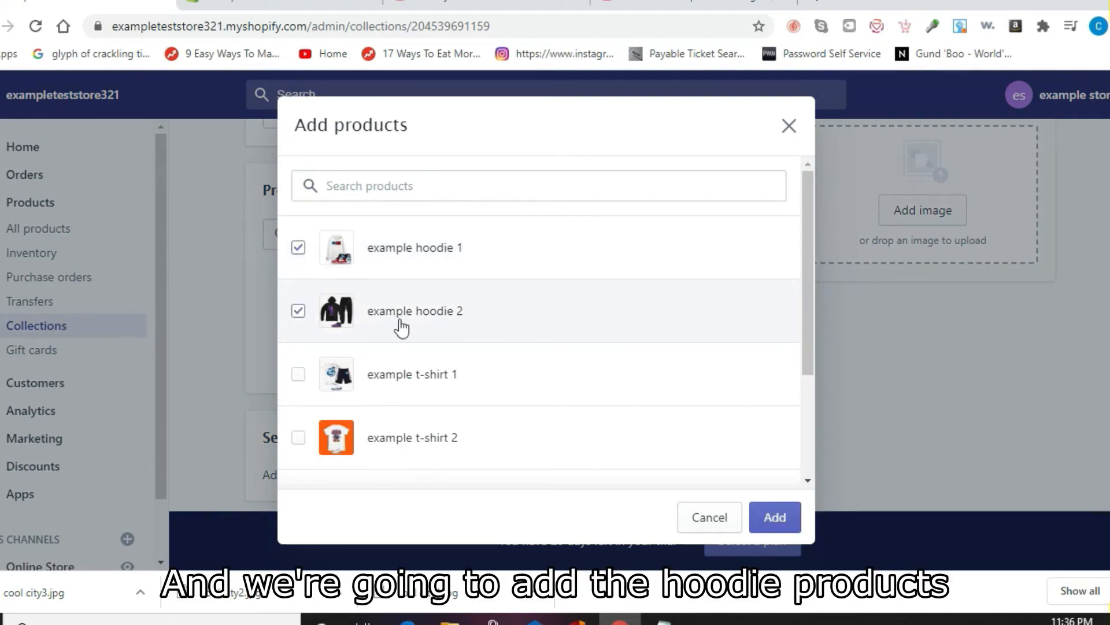
left_click(775, 517)
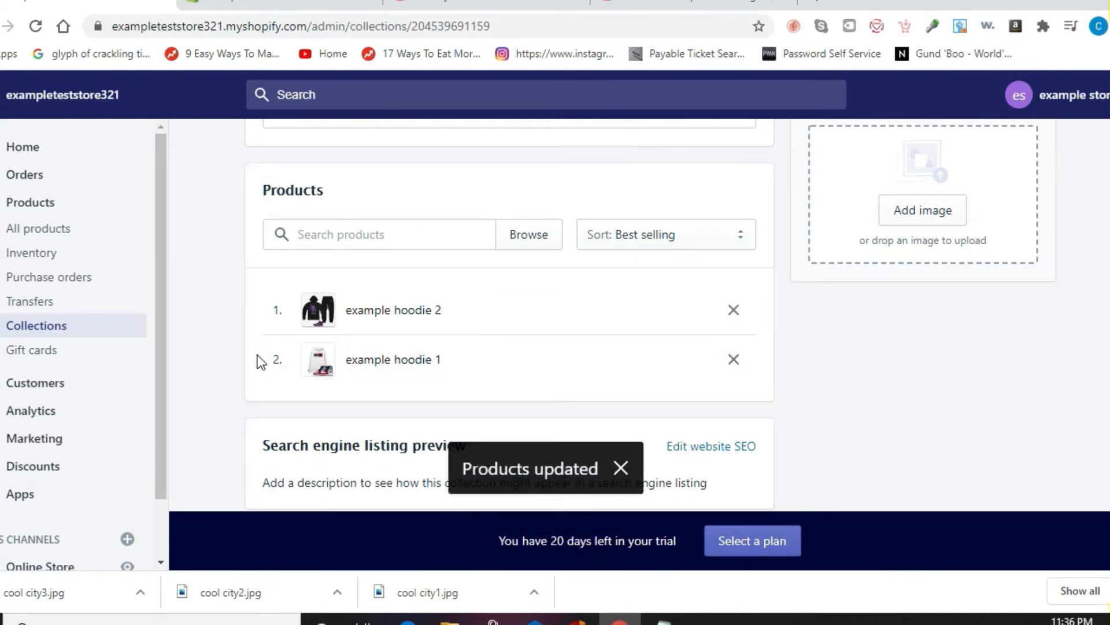
scroll(190, 346, "down", 1)
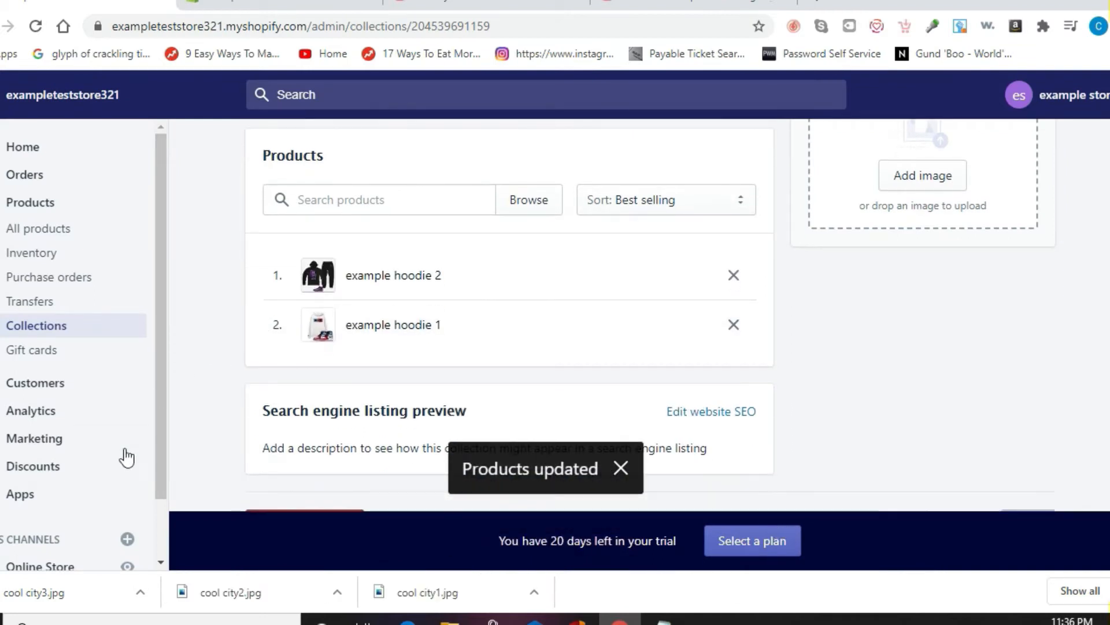
scroll(165, 548, "down", 1)
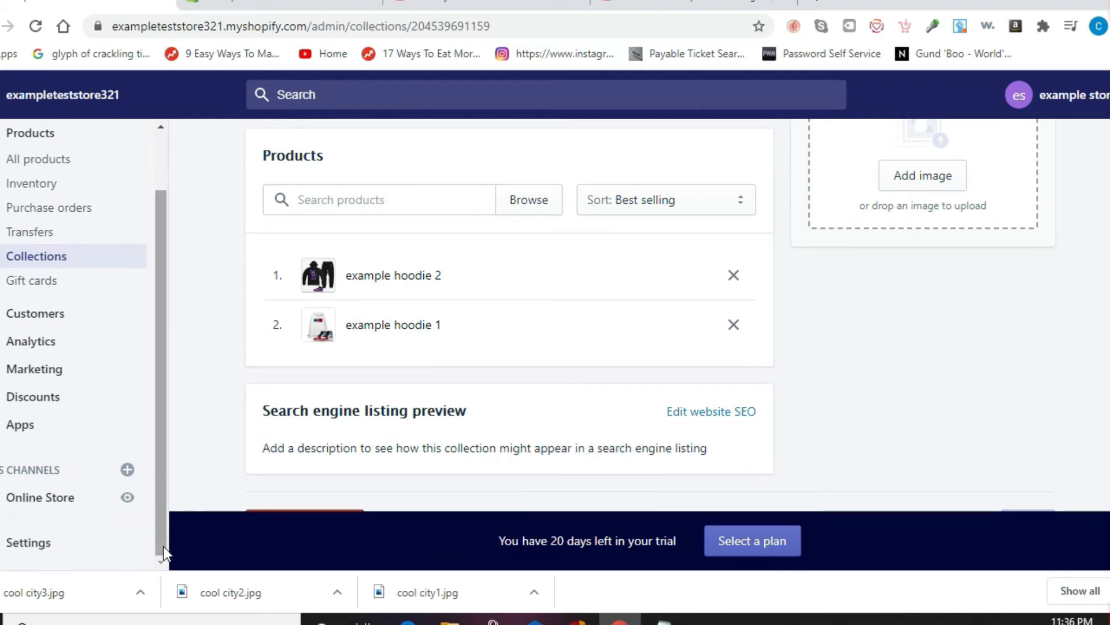
Step: Go to Online Store's Navigation page and open the Main menu for editing
left_click(49, 507)
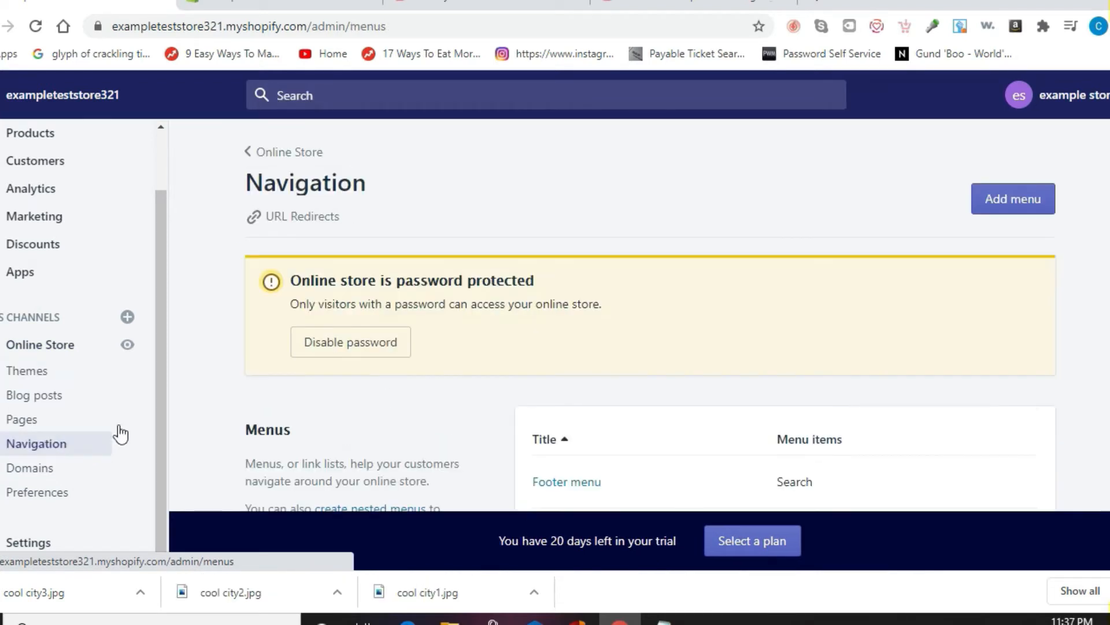
scroll(636, 315, "down", 2)
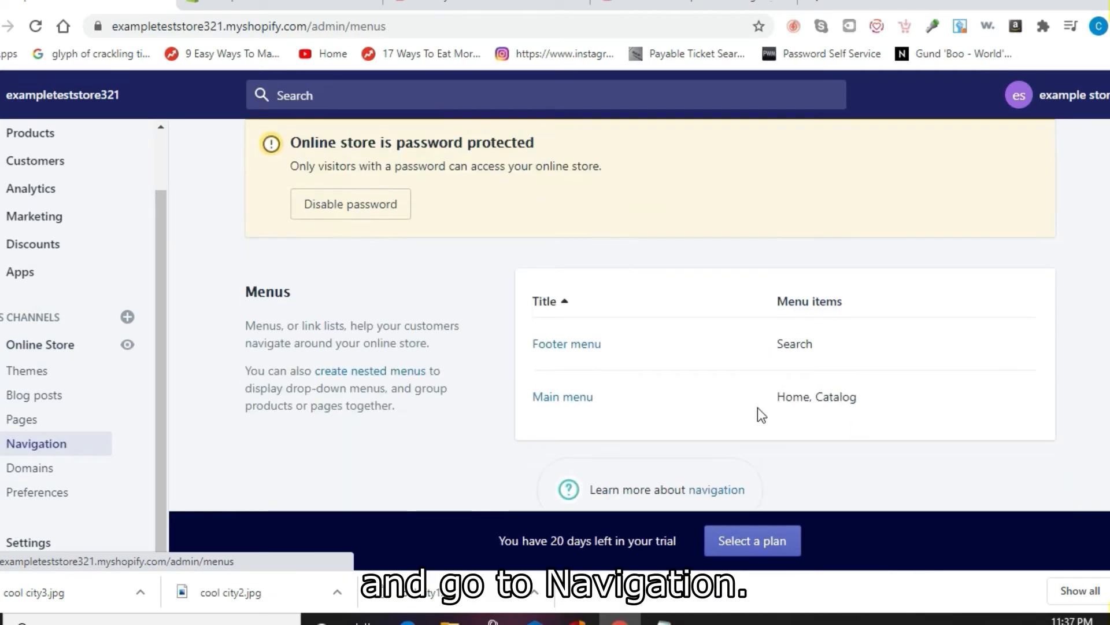
left_click(284, 6)
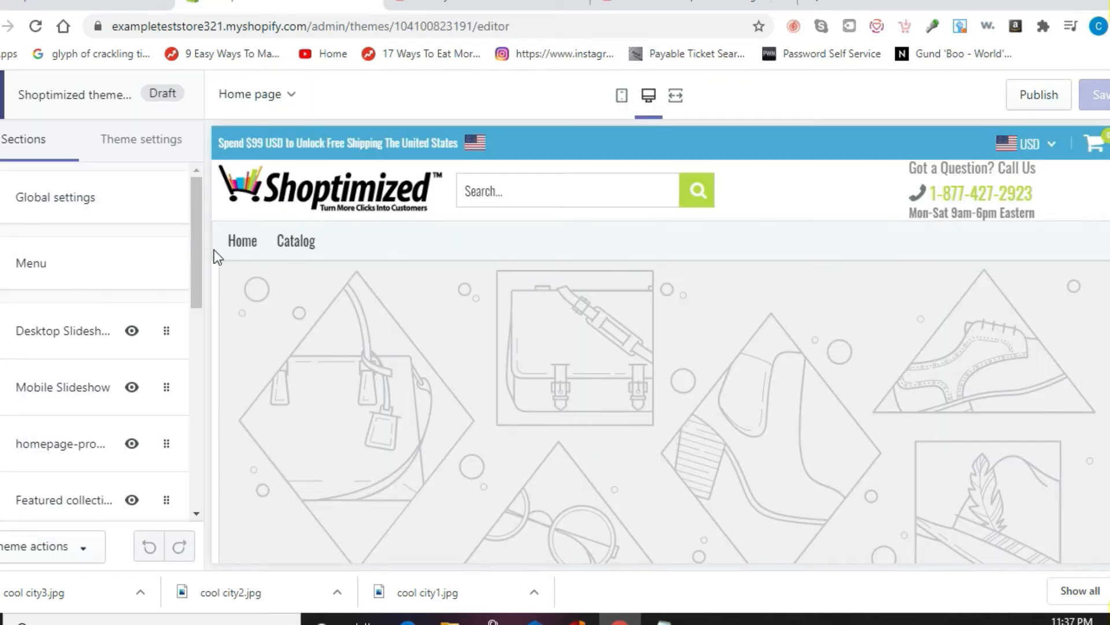
left_click(87, 5)
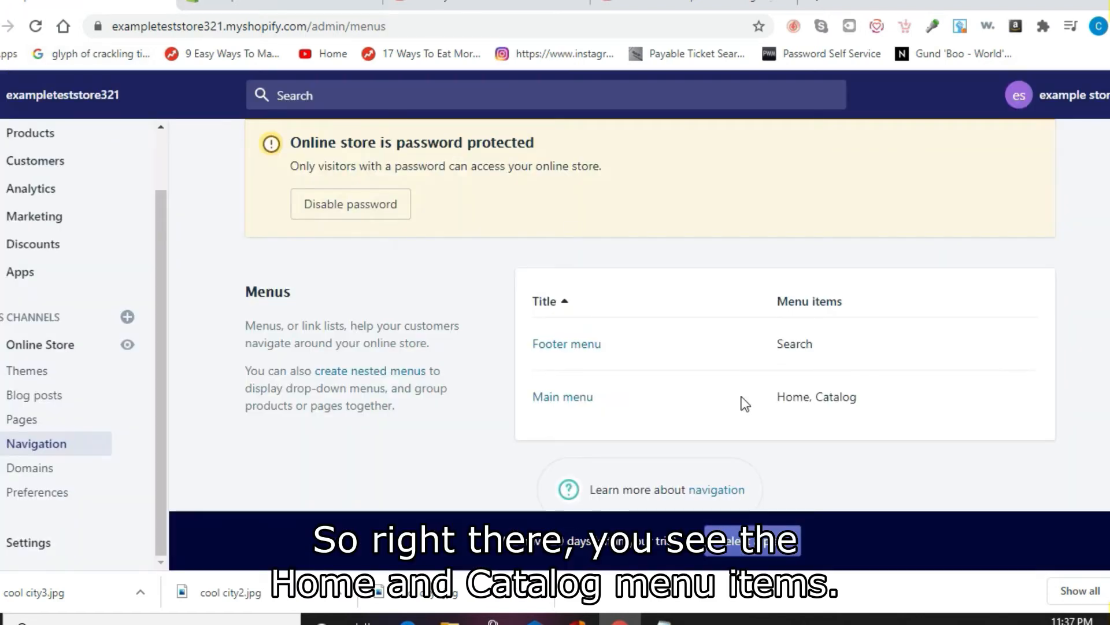
left_click(578, 399)
scroll(636, 318, "down", 2)
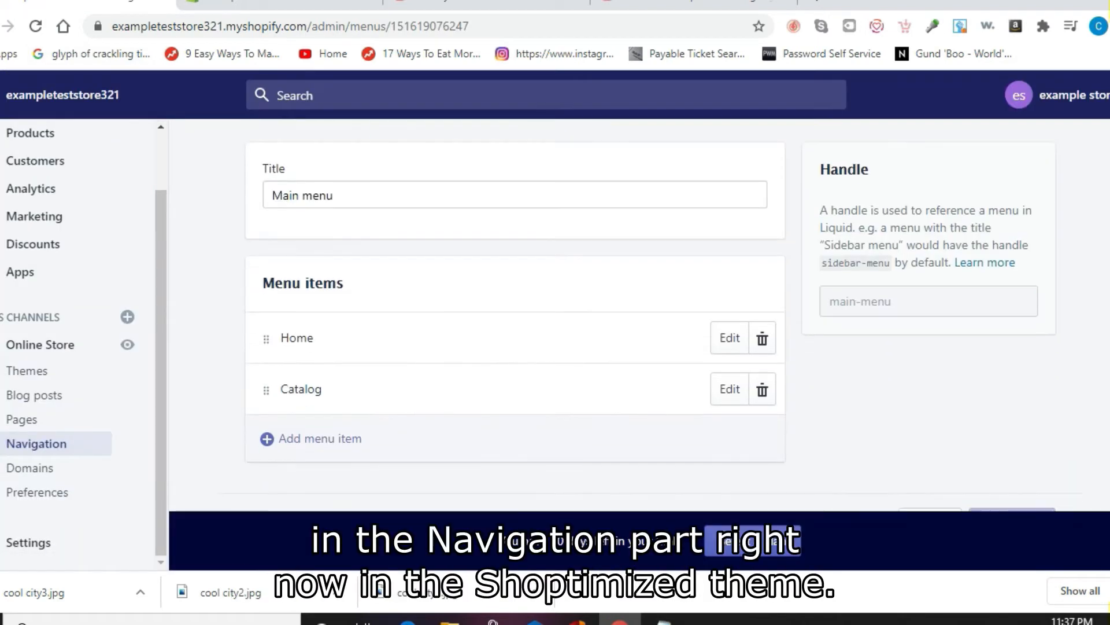
Step: Add a 'Tees' menu item linked to the Tees collection
left_click(417, 452)
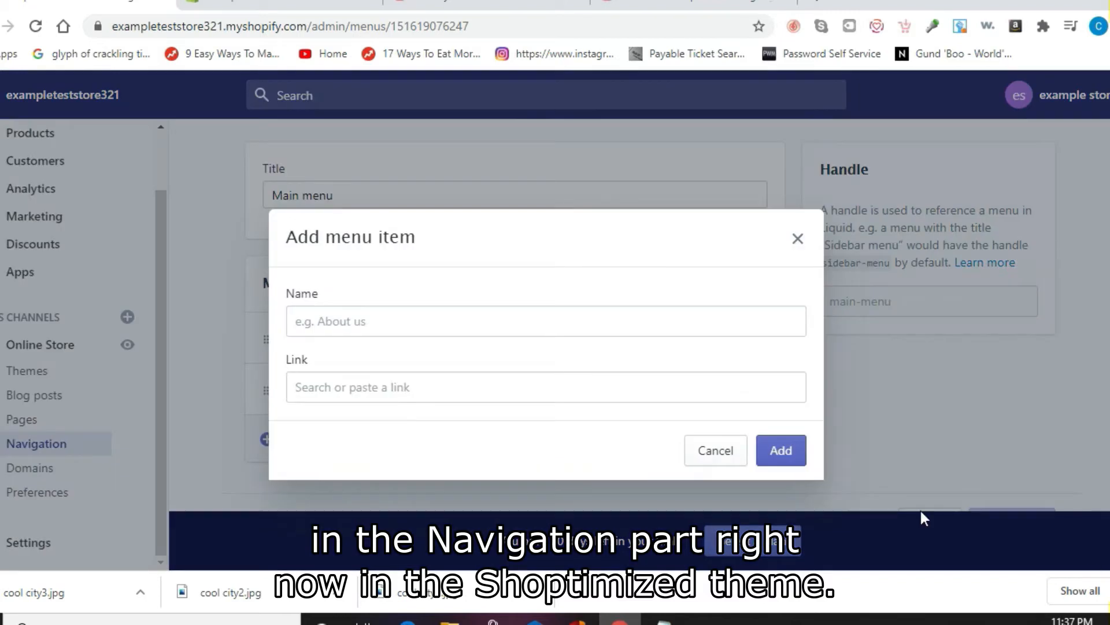
left_click(609, 330)
type("T")
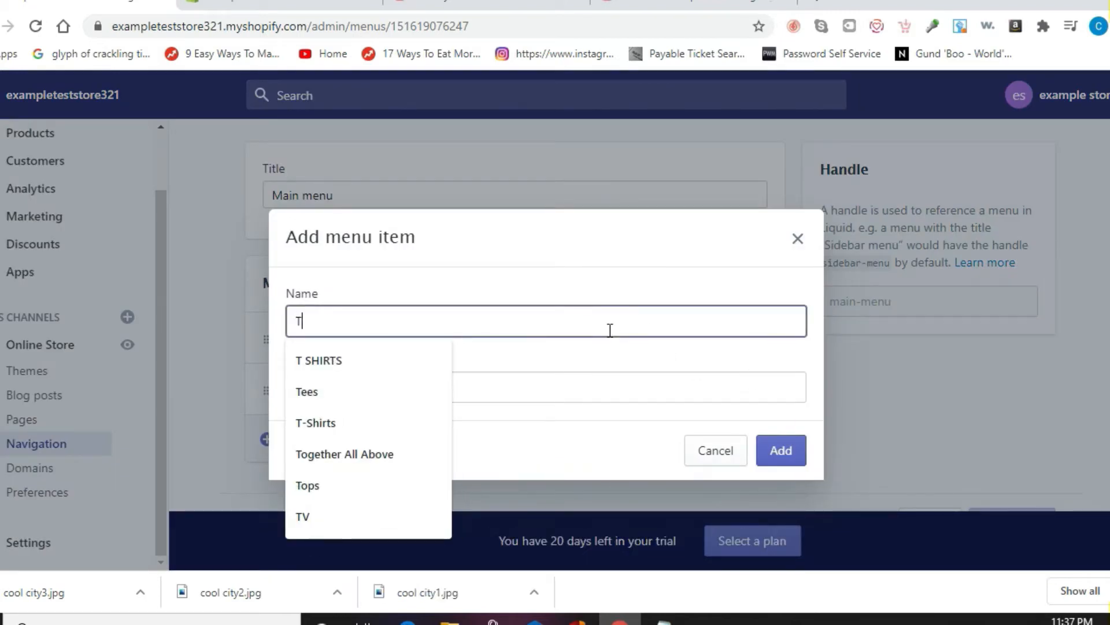
type("ees")
left_click(586, 392)
type("Tee")
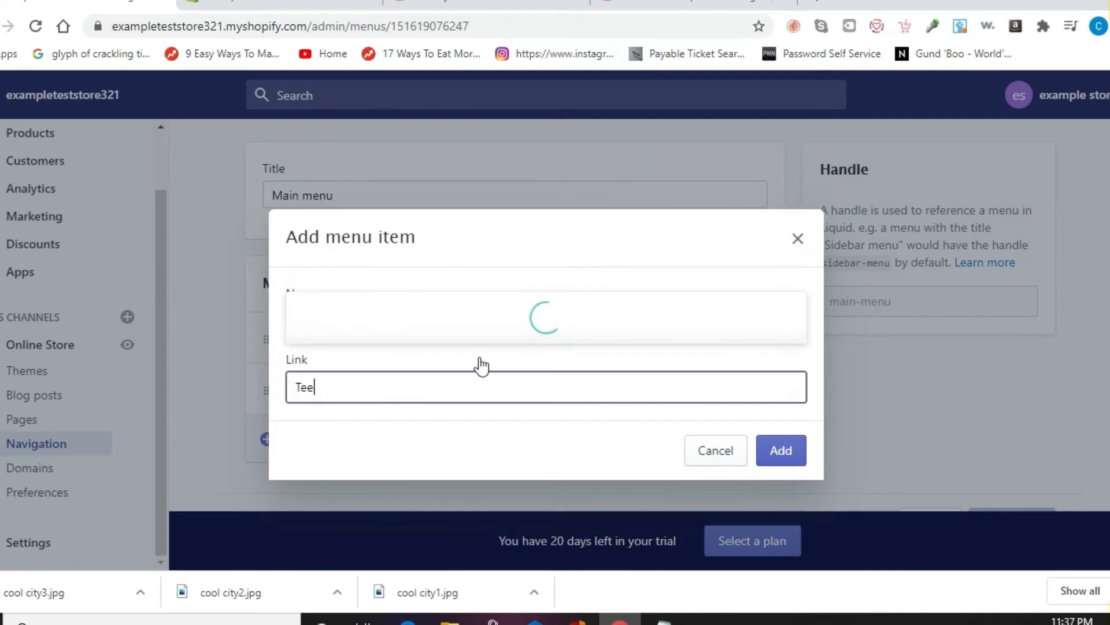
left_click(397, 319)
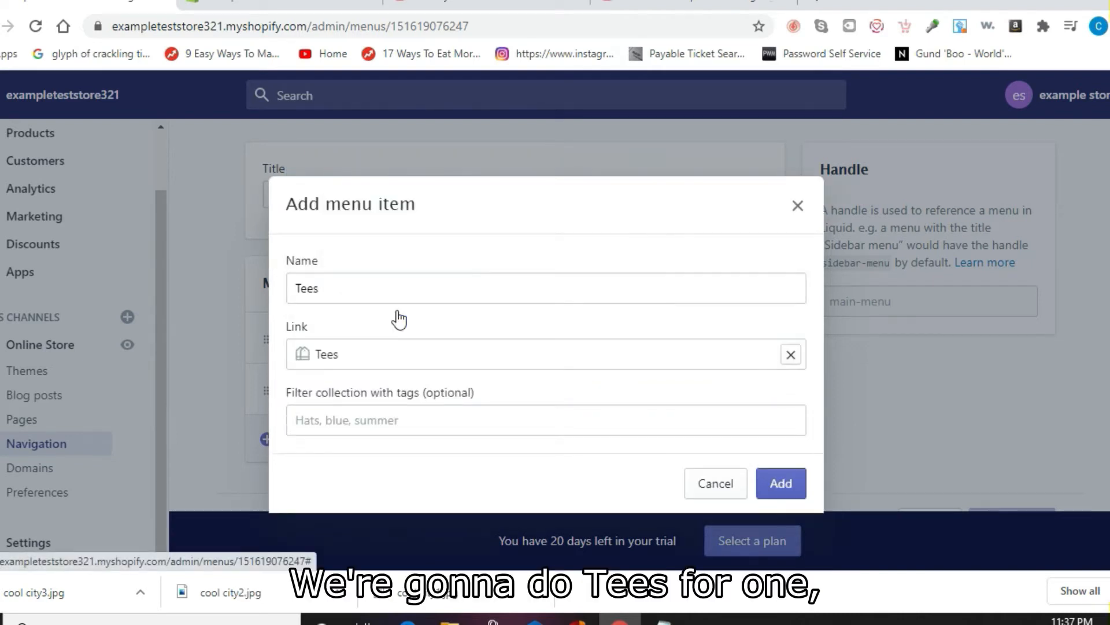
left_click(792, 486)
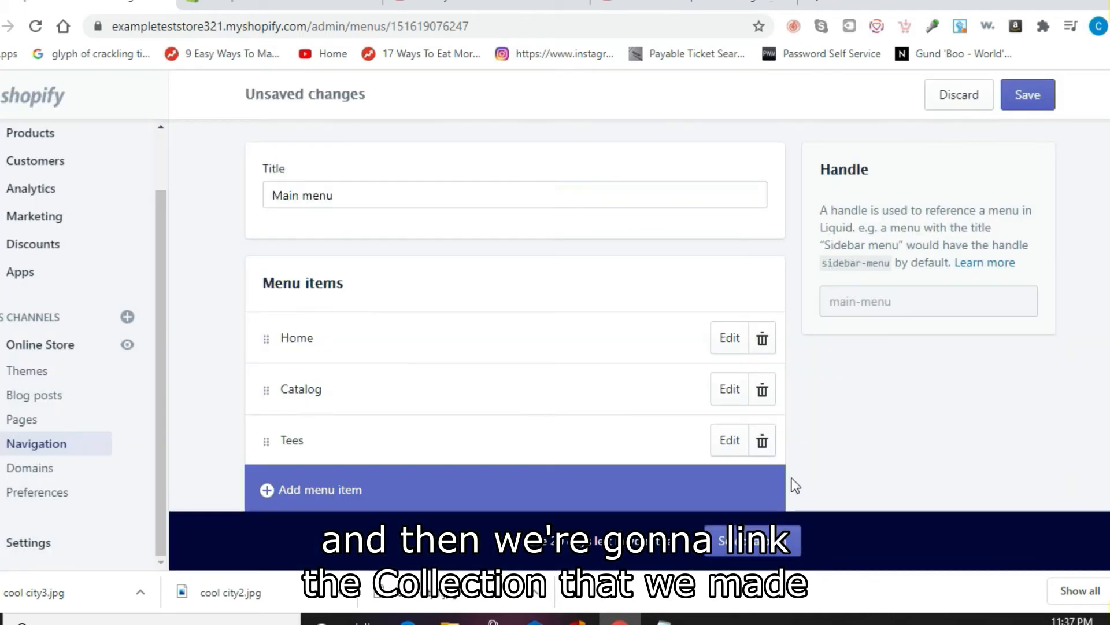
scroll(649, 316, "down", 1)
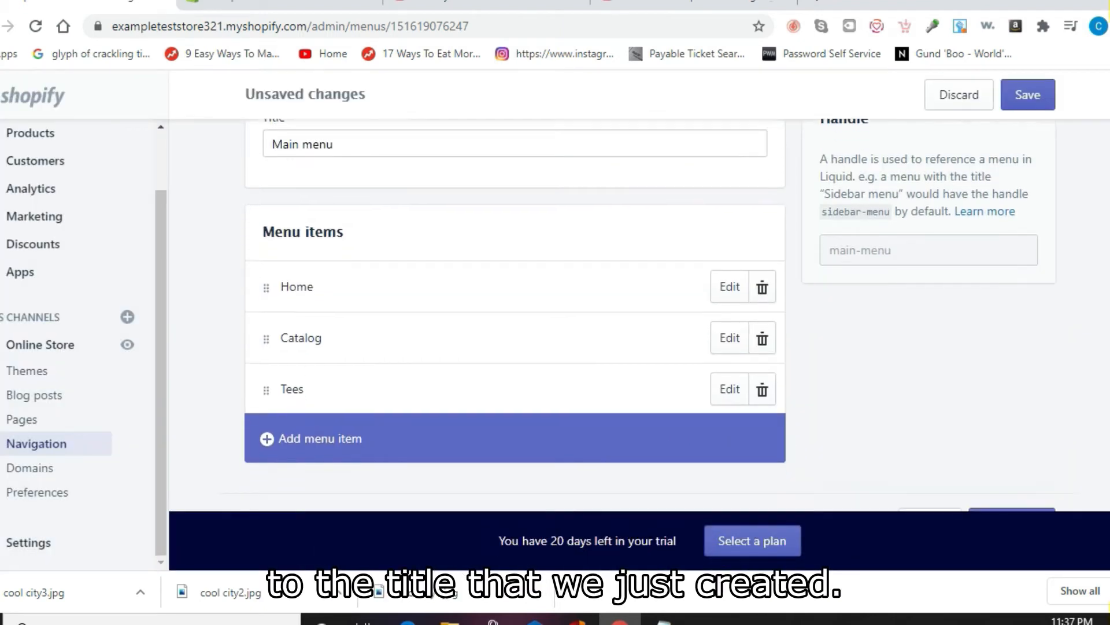
Step: Add a Hoodies menu item linked to the Hoodies collection and save the menu
left_click(335, 440)
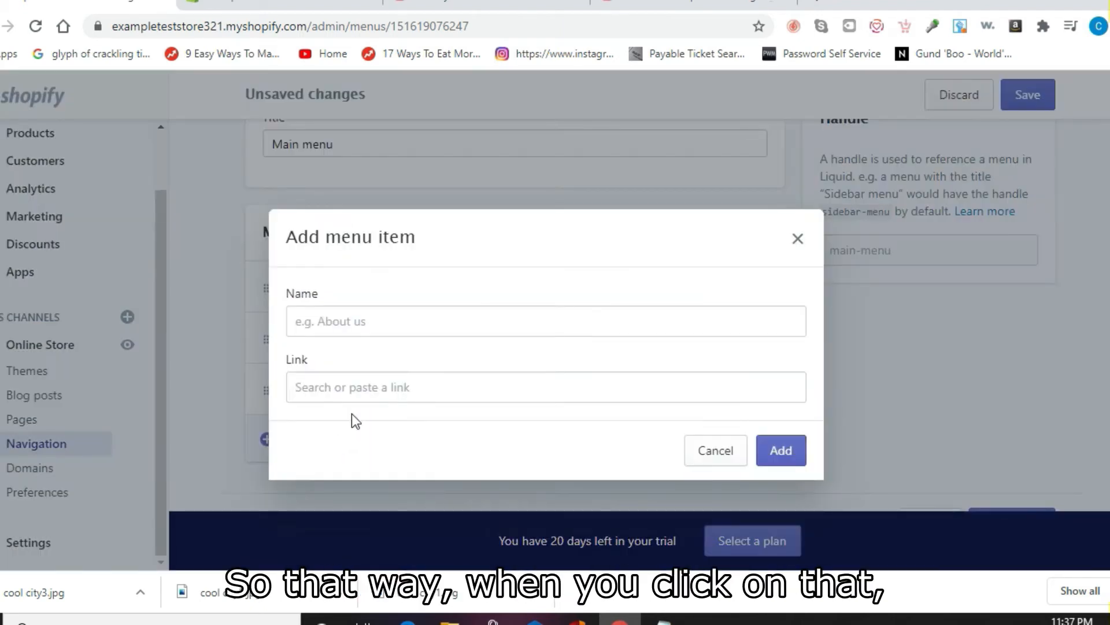
left_click(355, 324)
type("Hoodies")
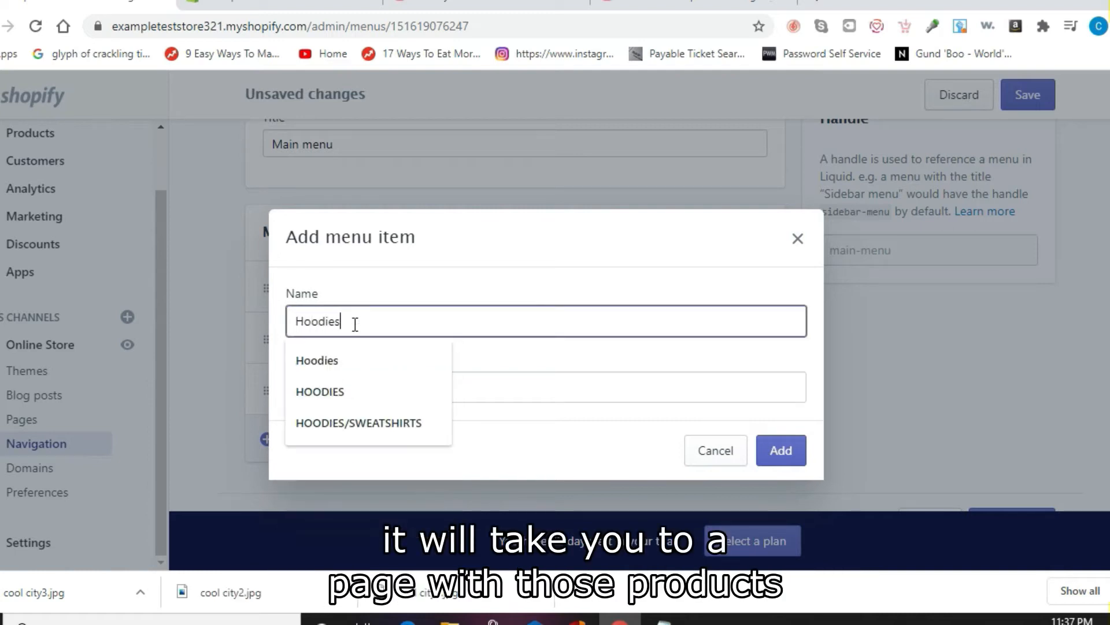
left_click(474, 387)
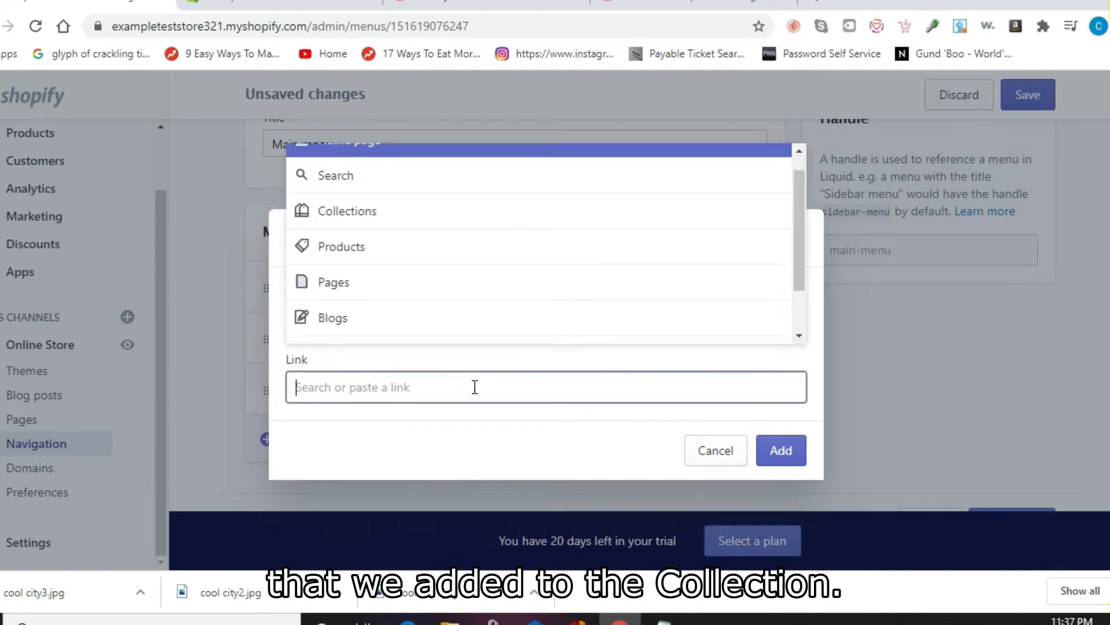
type("Hoodies")
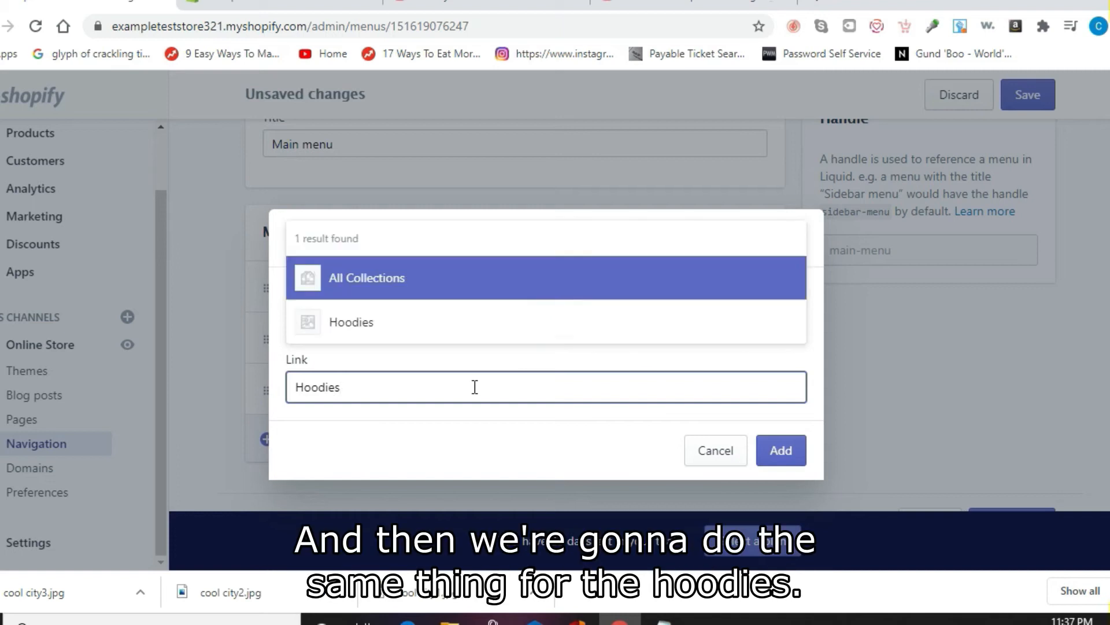
left_click(401, 322)
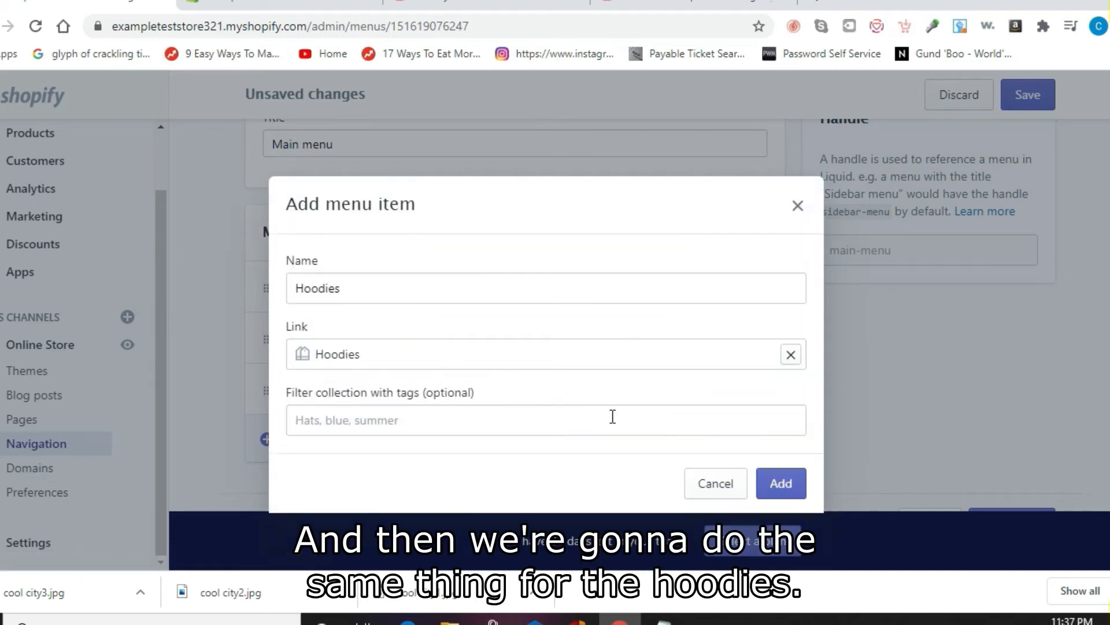
left_click(762, 490)
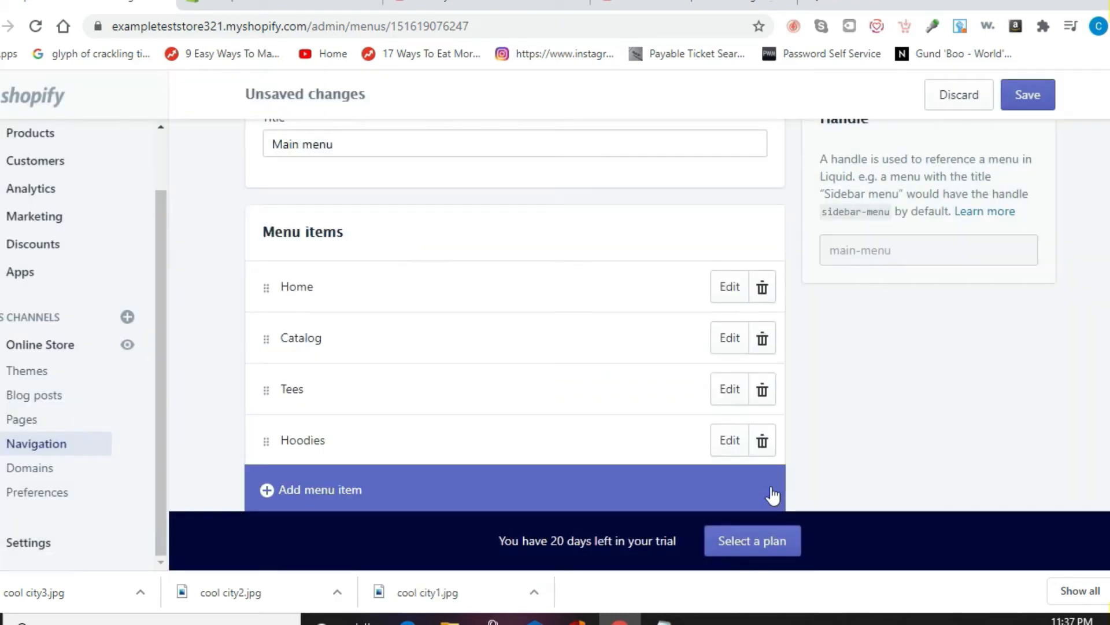
left_click(1026, 105)
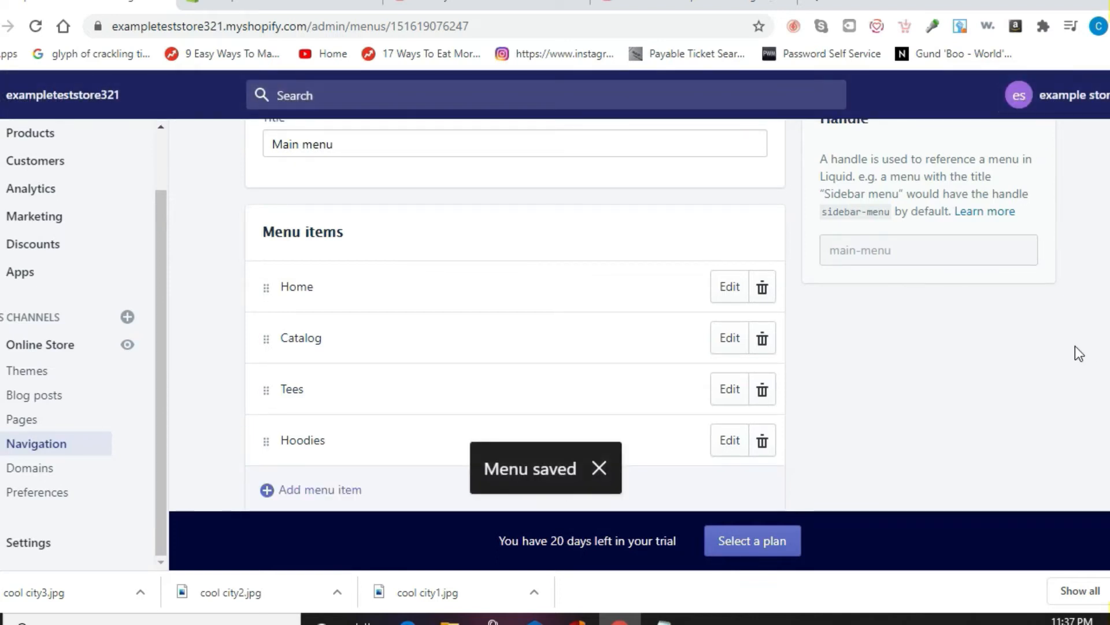
Step: Reload the theme editor to show Tees and Hoodies, then view the Themes page
left_click(301, 5)
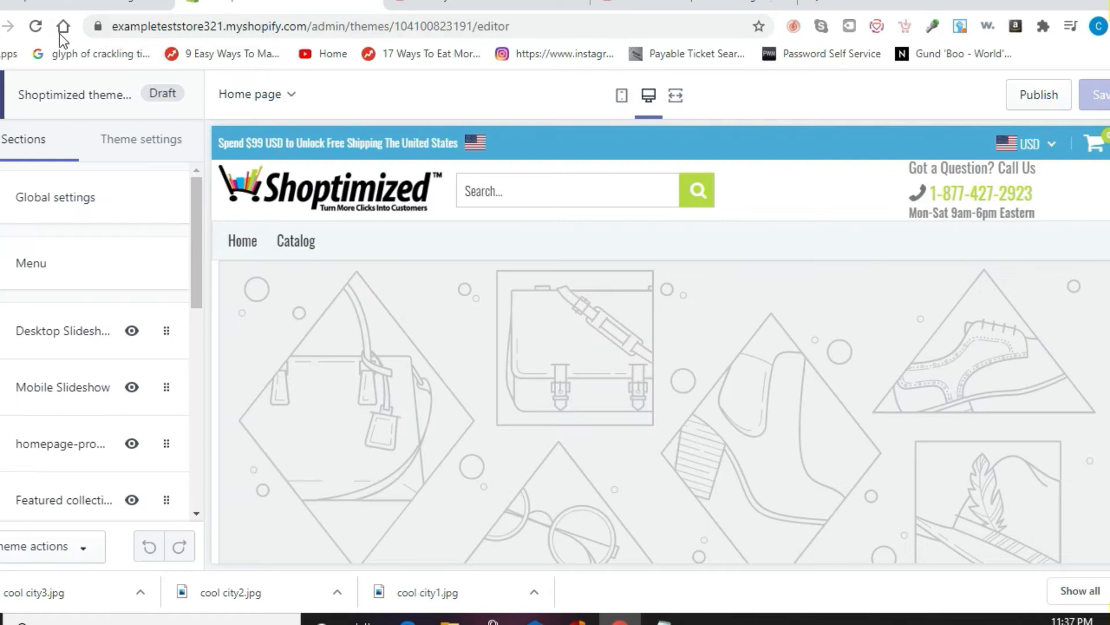
left_click(38, 29)
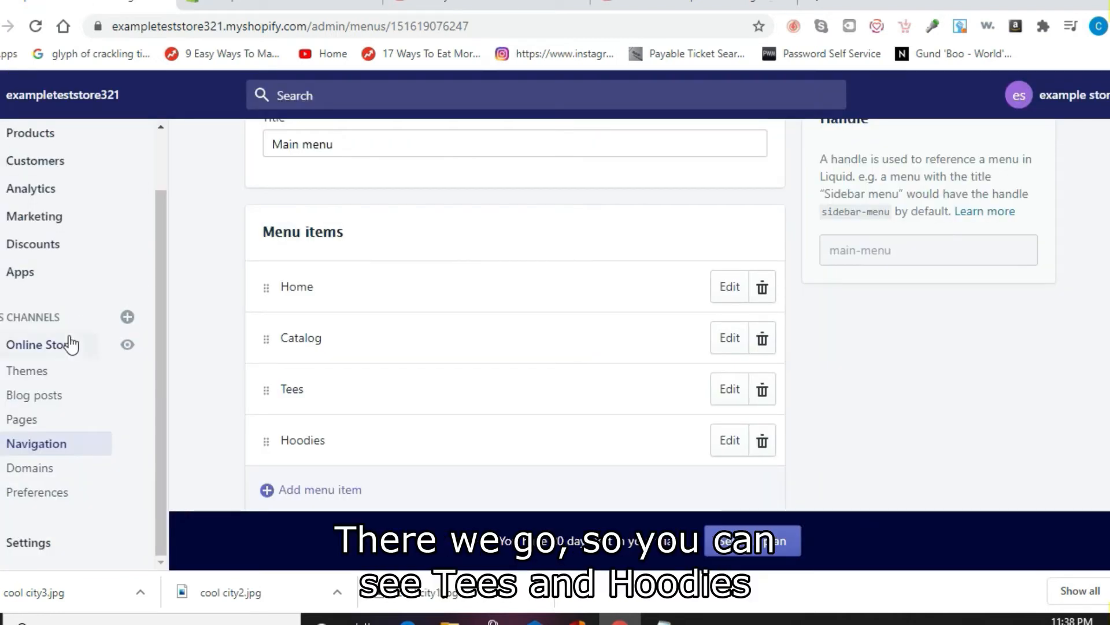
left_click(55, 347)
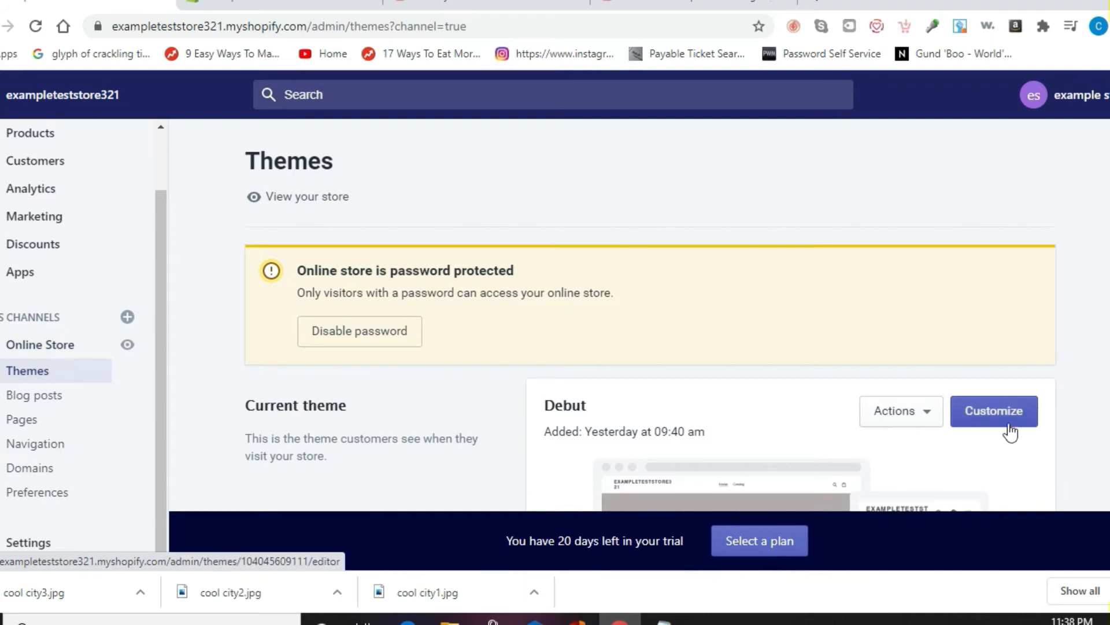
scroll(636, 318, "down", 6)
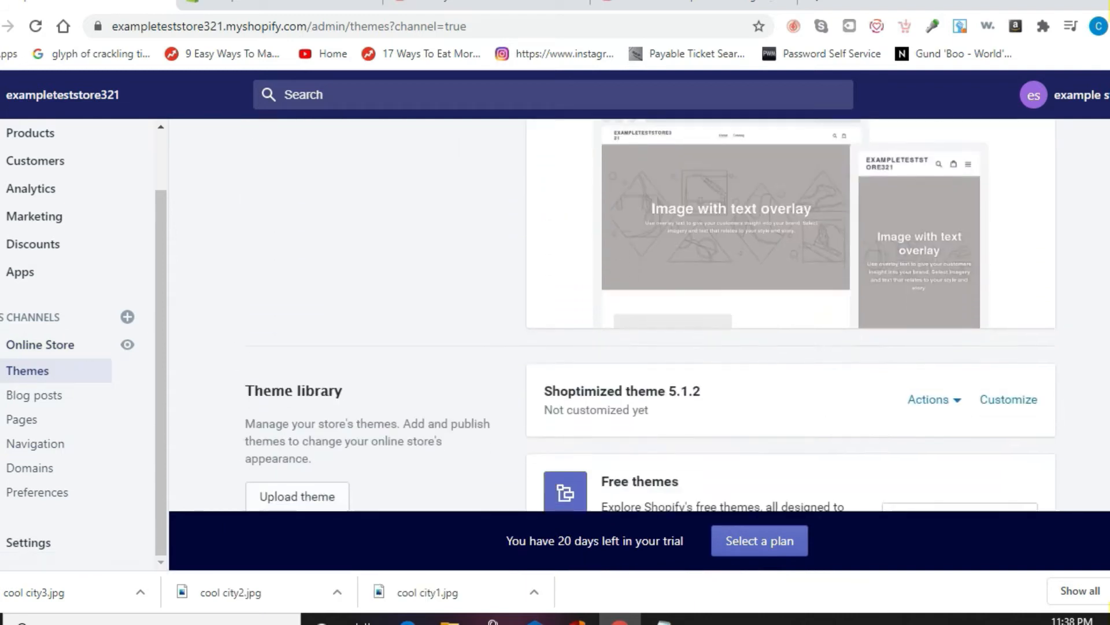
scroll(636, 318, "down", 2)
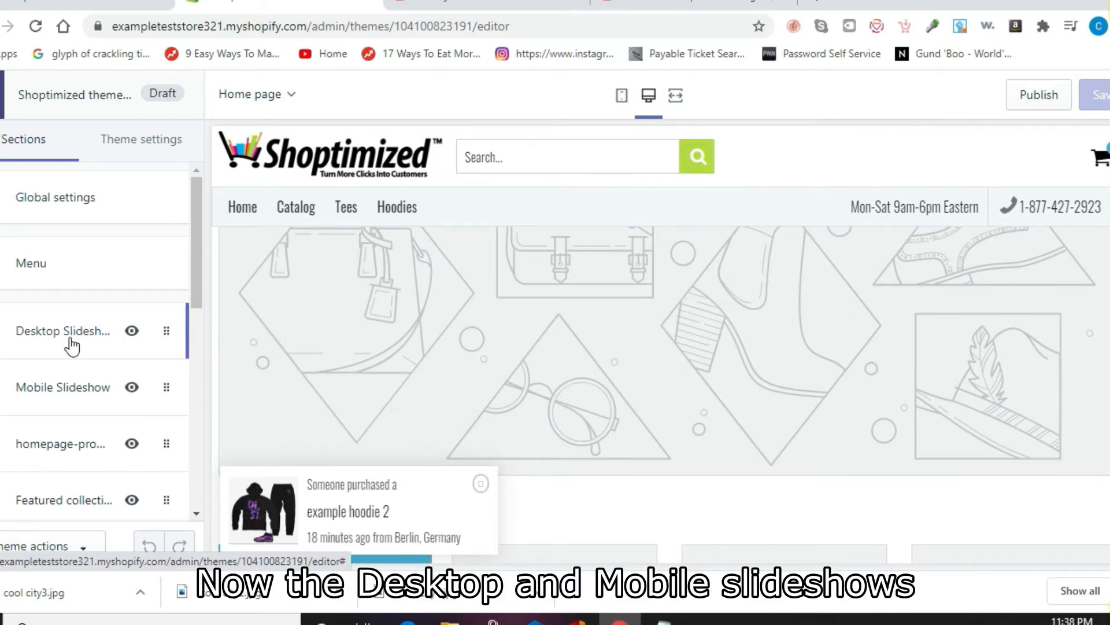
Step: Set the first Desktop Slideshow slide's image to the Empire State Building photo
left_click(69, 343)
left_click_drag(195, 303, 210, 515)
left_click(102, 361)
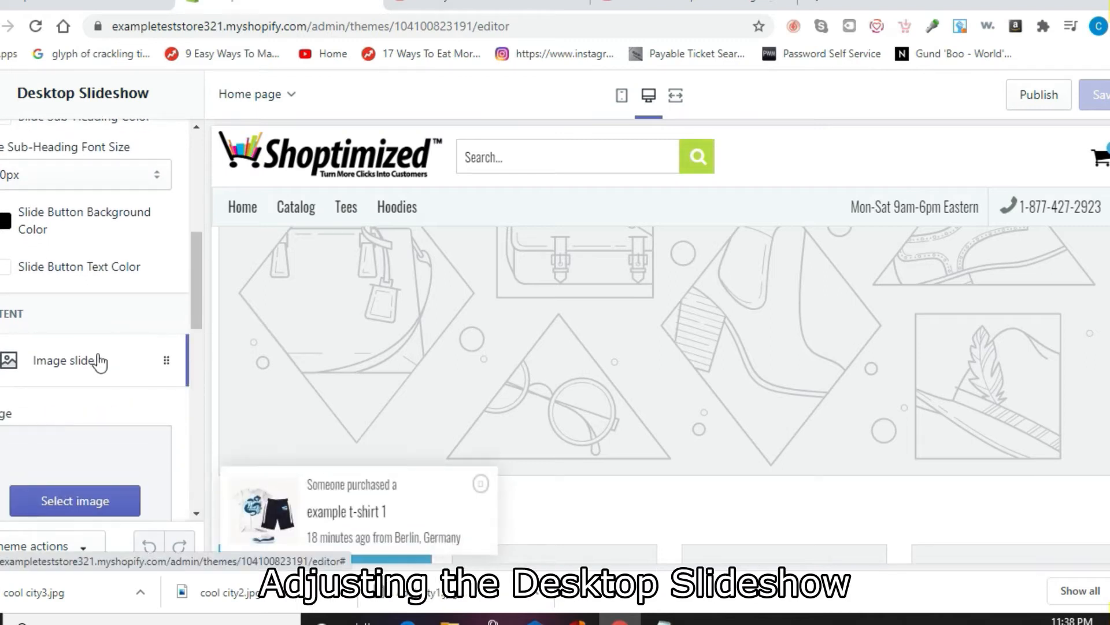
left_click(122, 501)
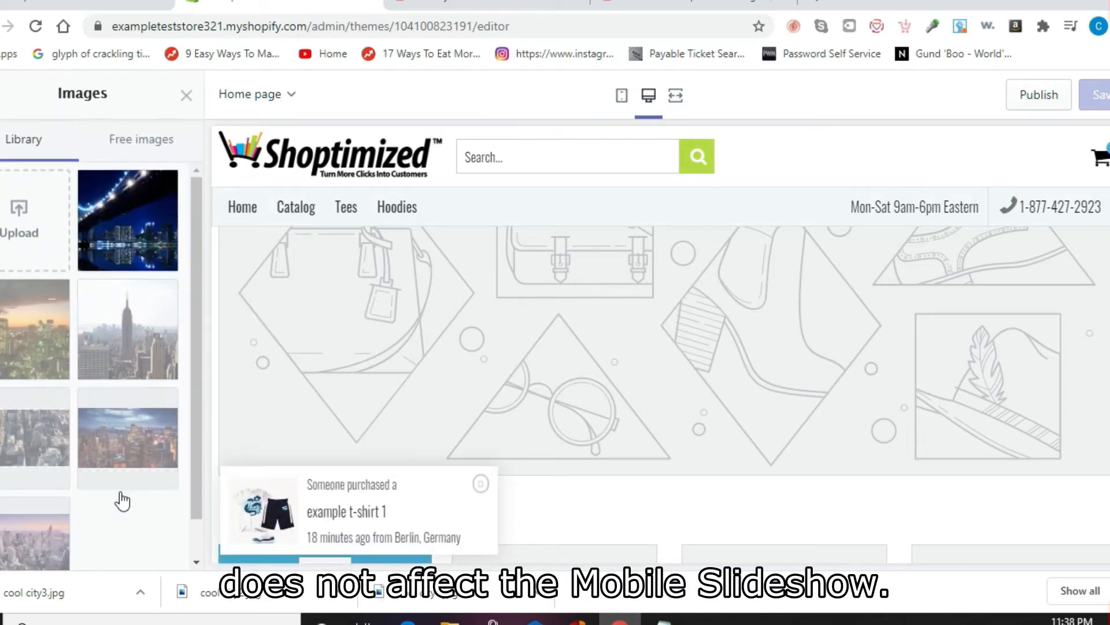
left_click(165, 352)
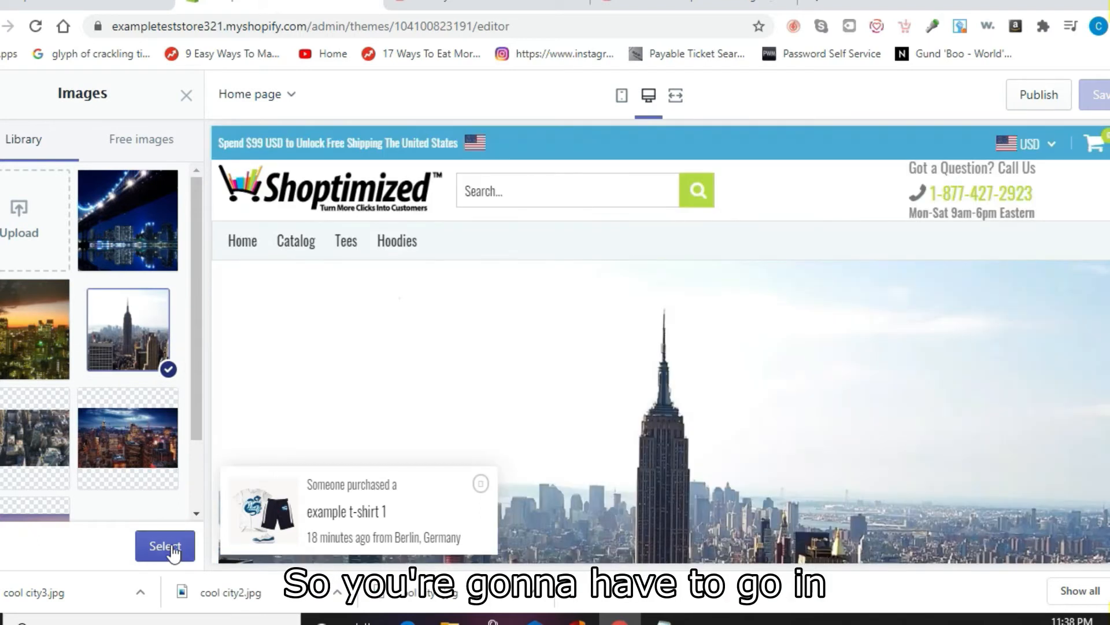
left_click(171, 547)
left_click_drag(199, 300, 207, 490)
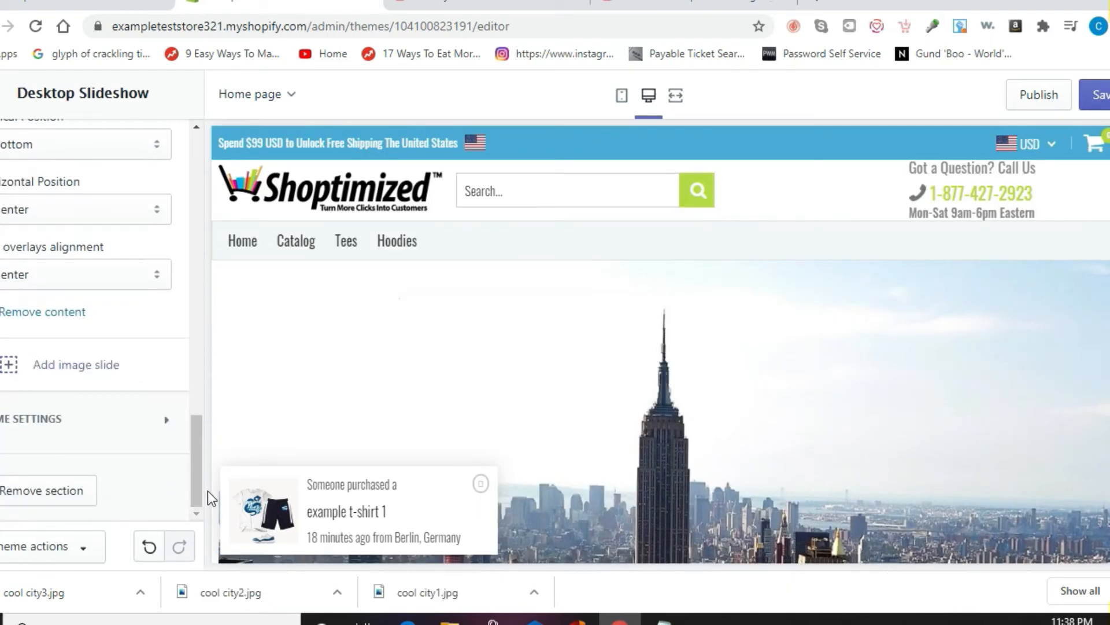
Step: Add a second desktop slide using the sunset city photo
left_click(68, 373)
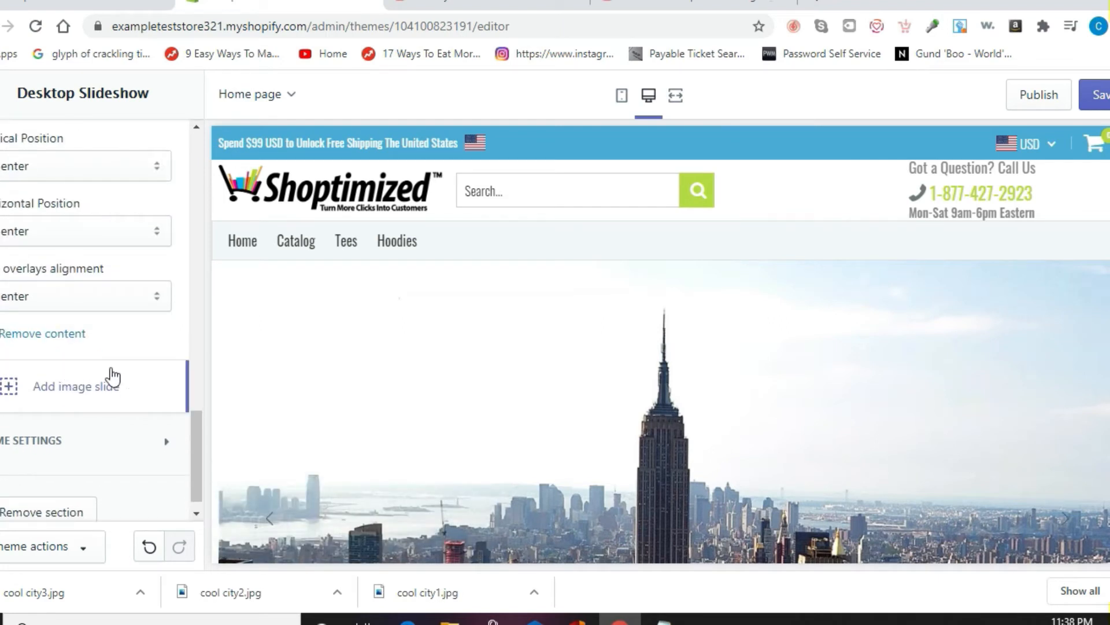
left_click_drag(196, 449, 179, 315)
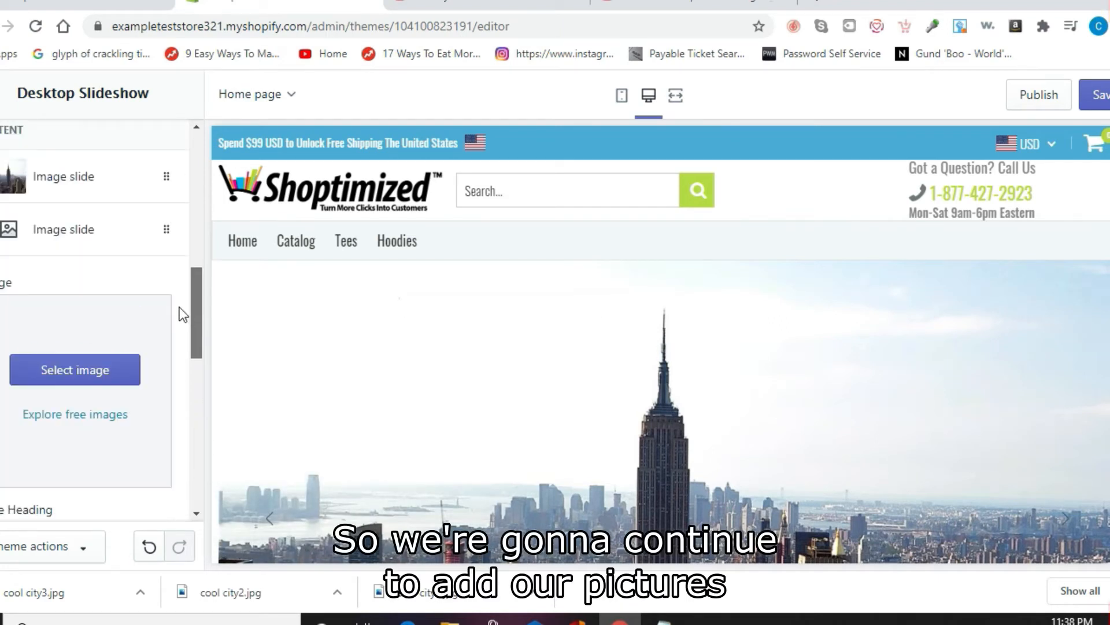
left_click(57, 366)
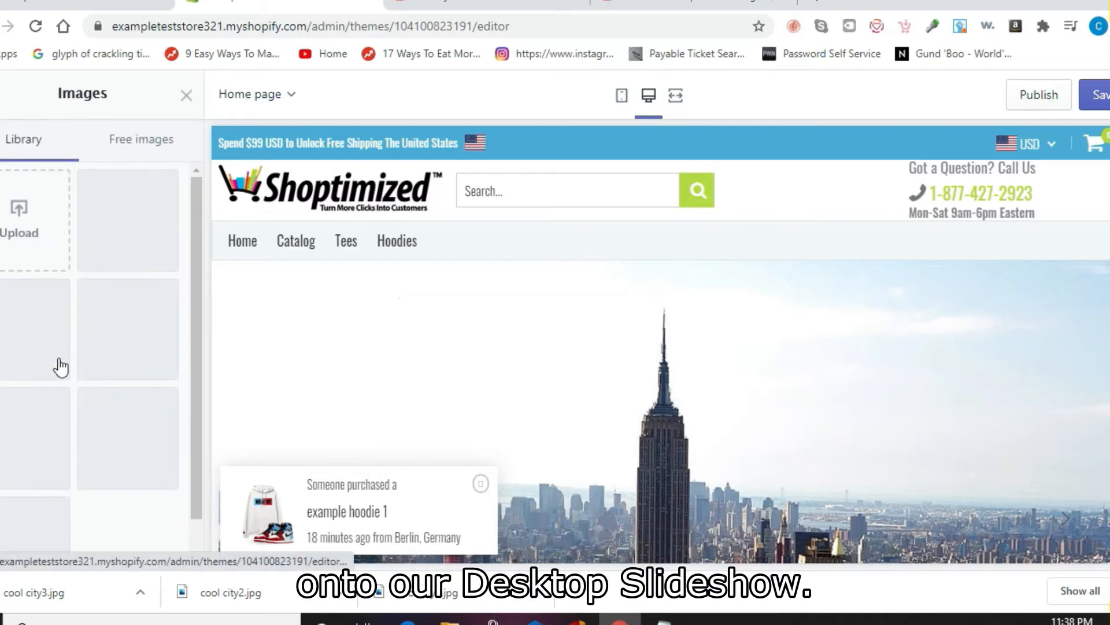
left_click(55, 336)
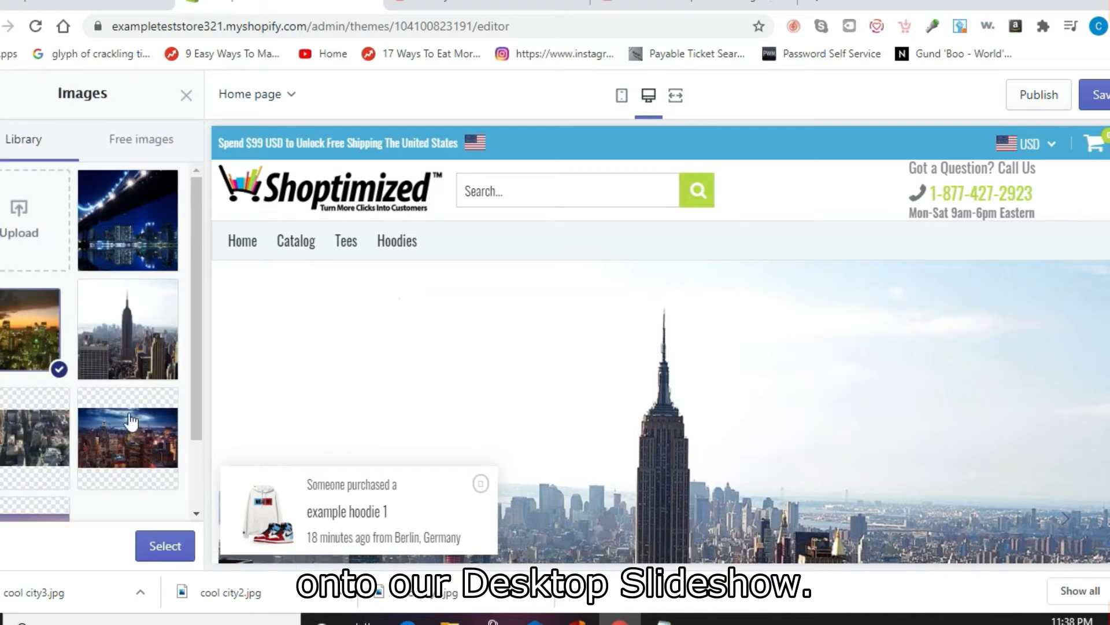
left_click(161, 547)
left_click_drag(200, 331, 190, 458)
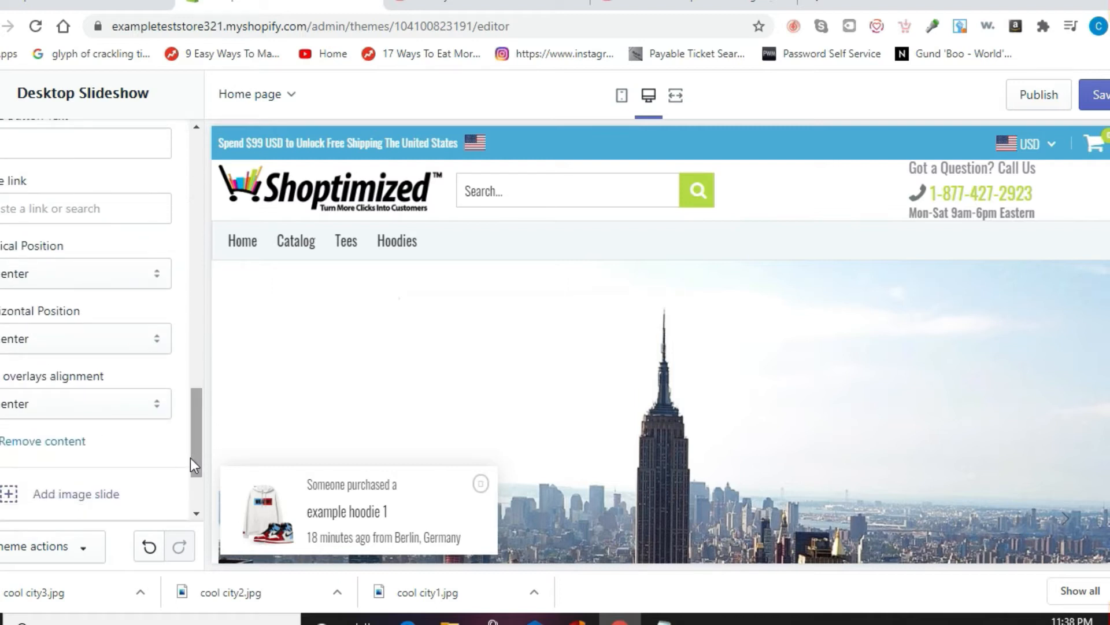
Step: Add a third slide with the night bridge photo, save, and return to Sections
left_click(78, 497)
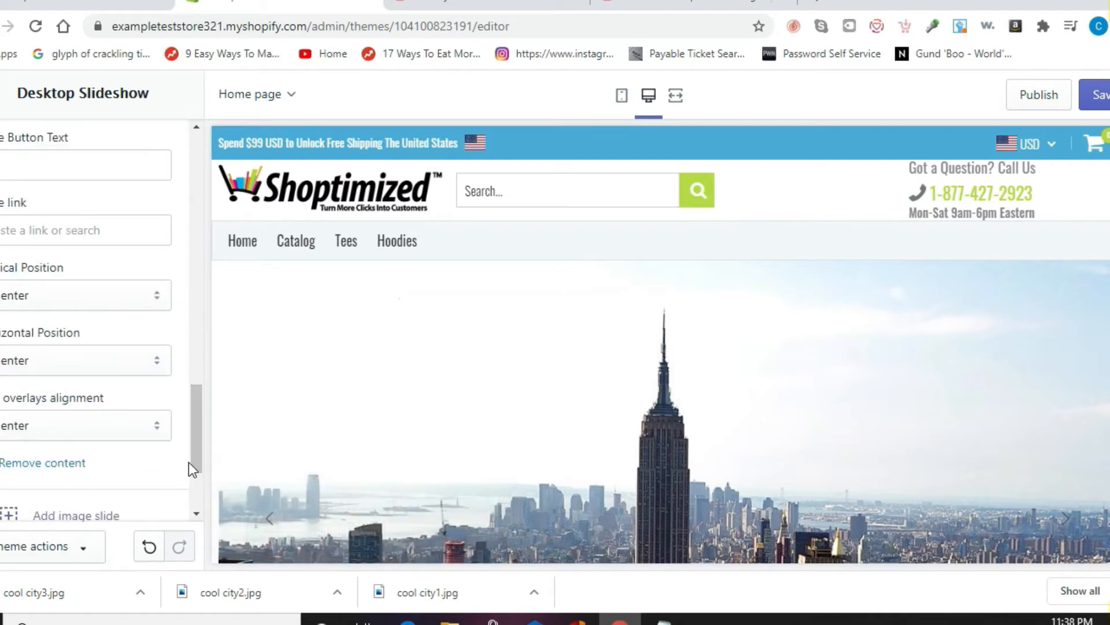
left_click_drag(192, 462, 185, 395)
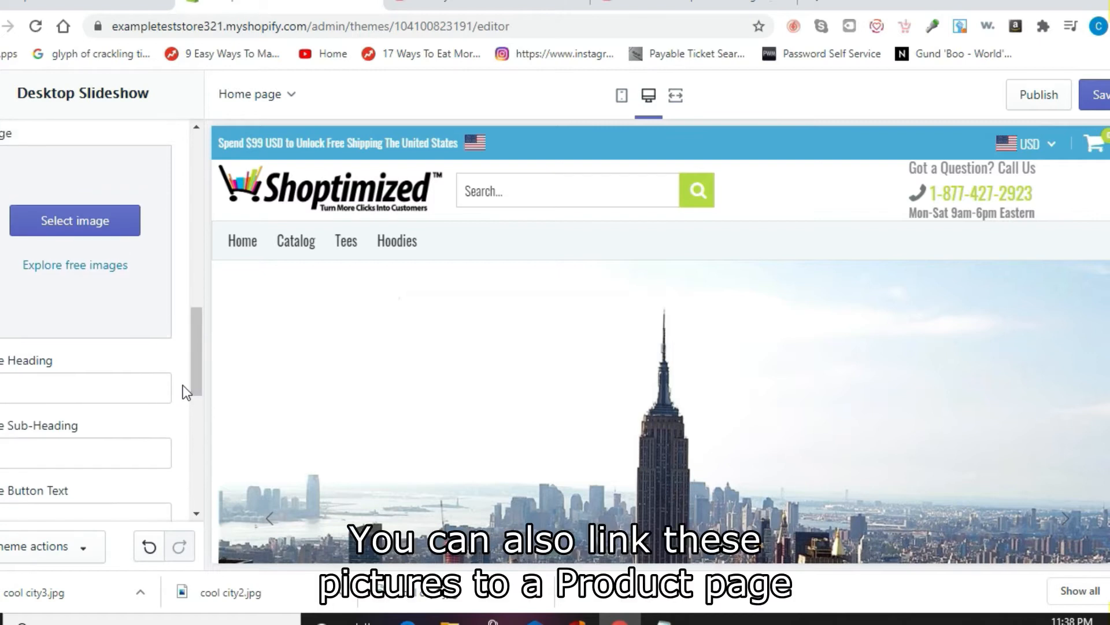
left_click(65, 220)
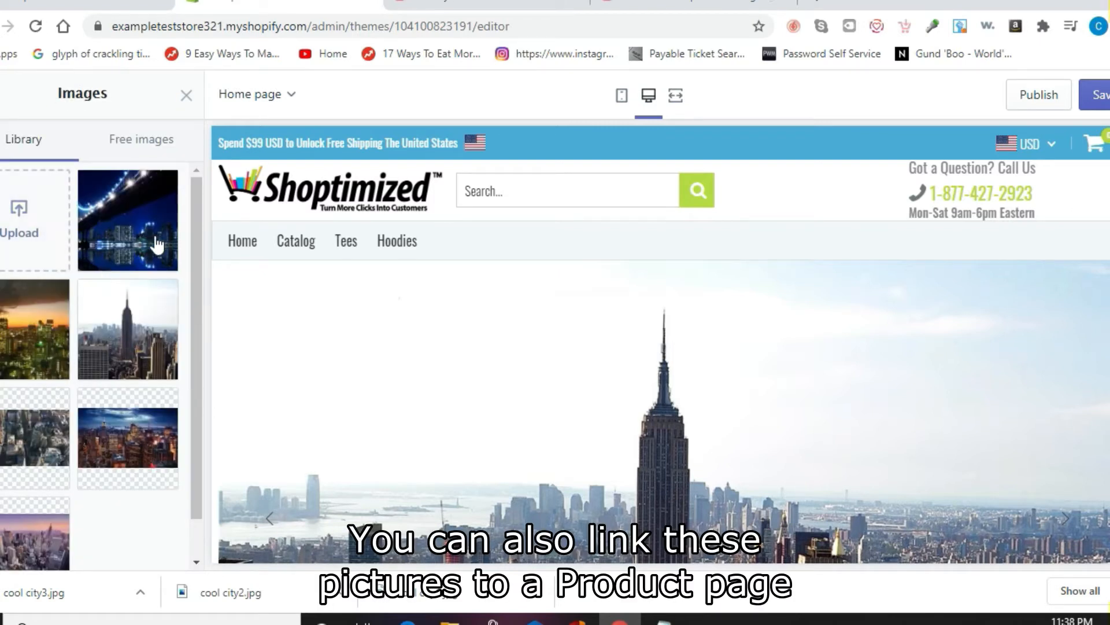
left_click(156, 244)
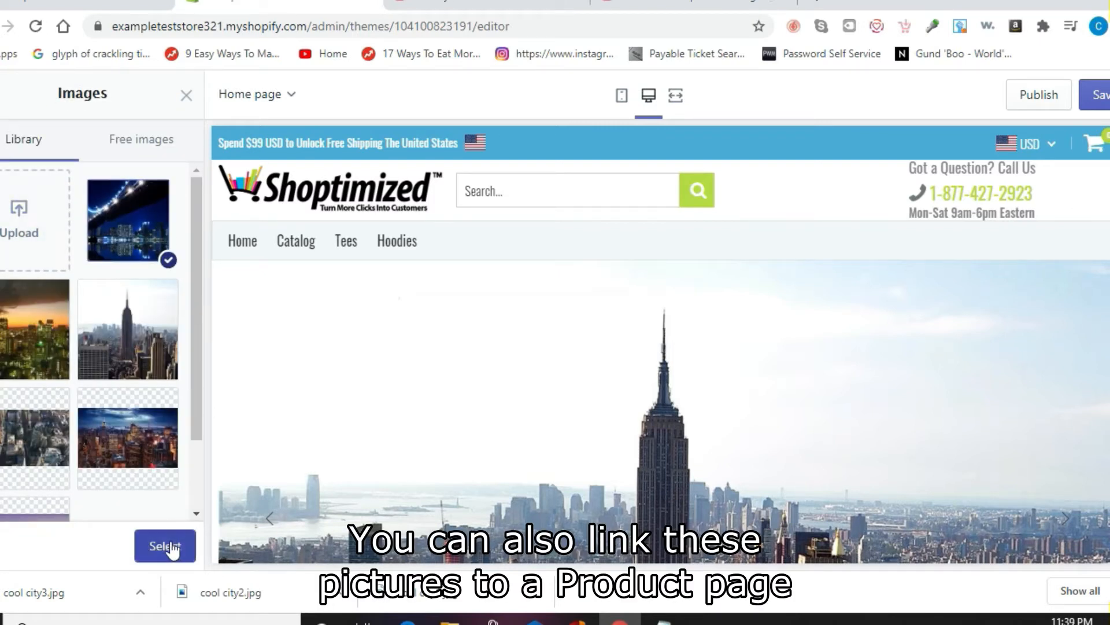
left_click(172, 550)
left_click(1102, 103)
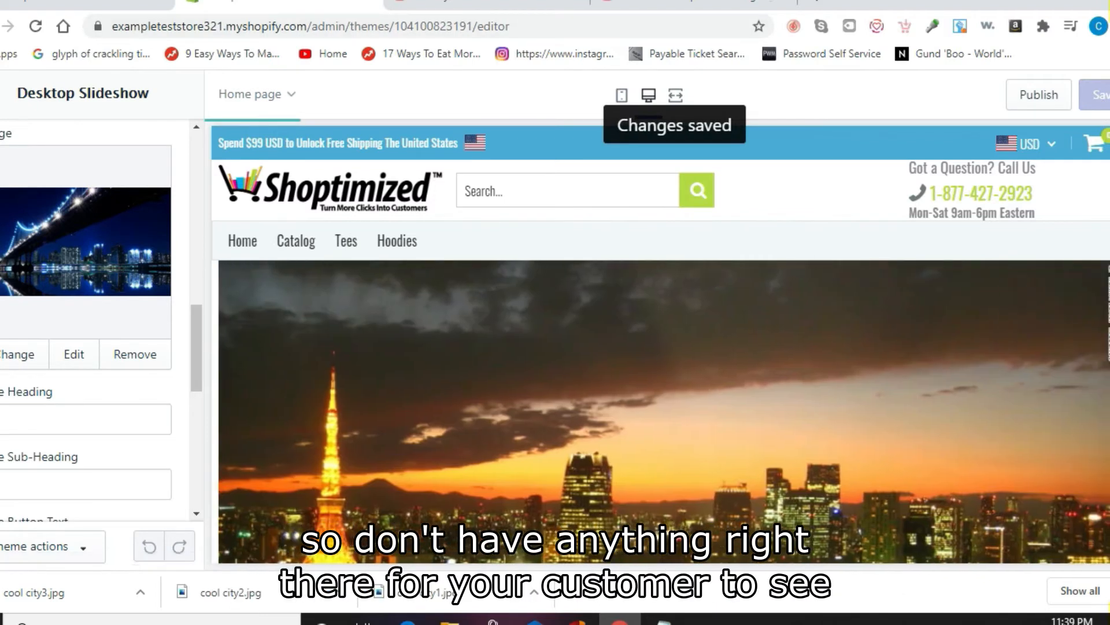
left_click(3, 94)
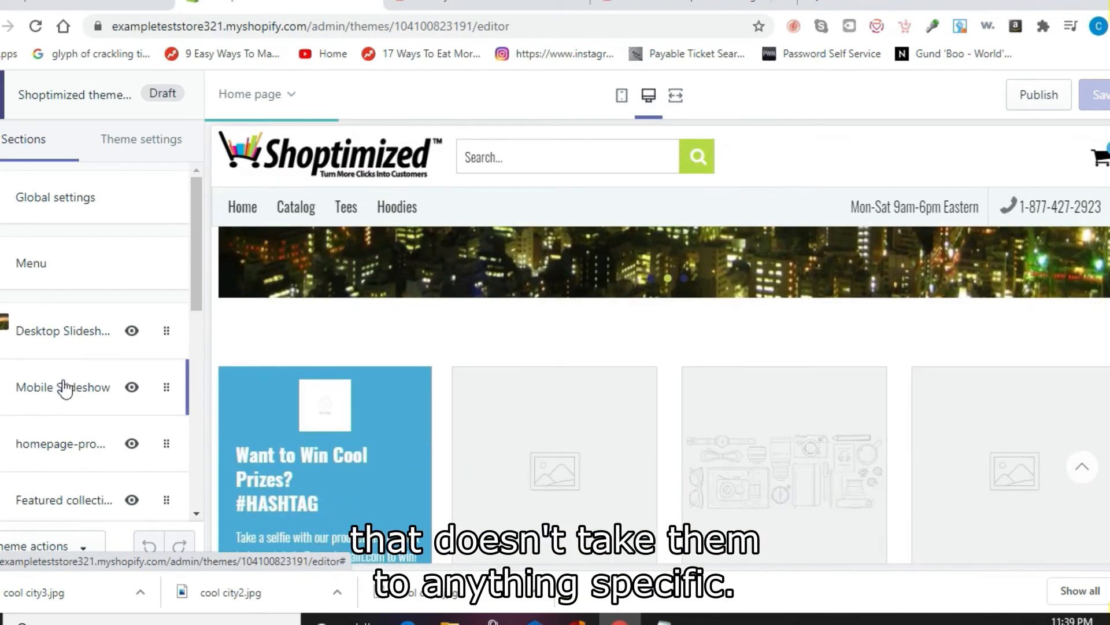
Step: Add a Mobile Slideshow image slide using the Empire State skyline photo
left_click(85, 391)
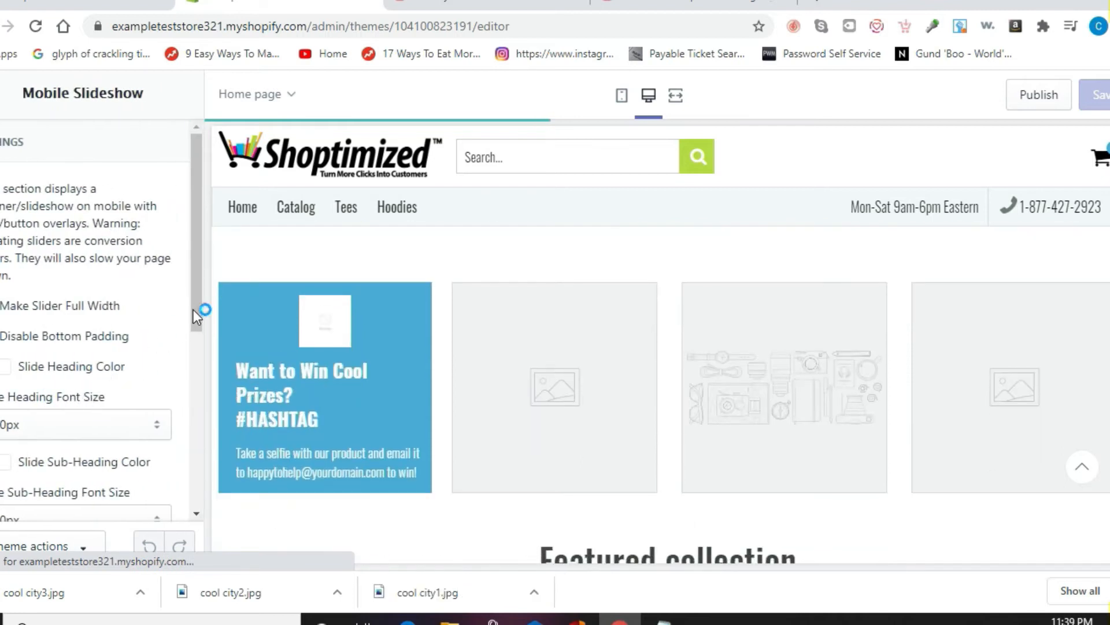
left_click_drag(196, 311, 207, 456)
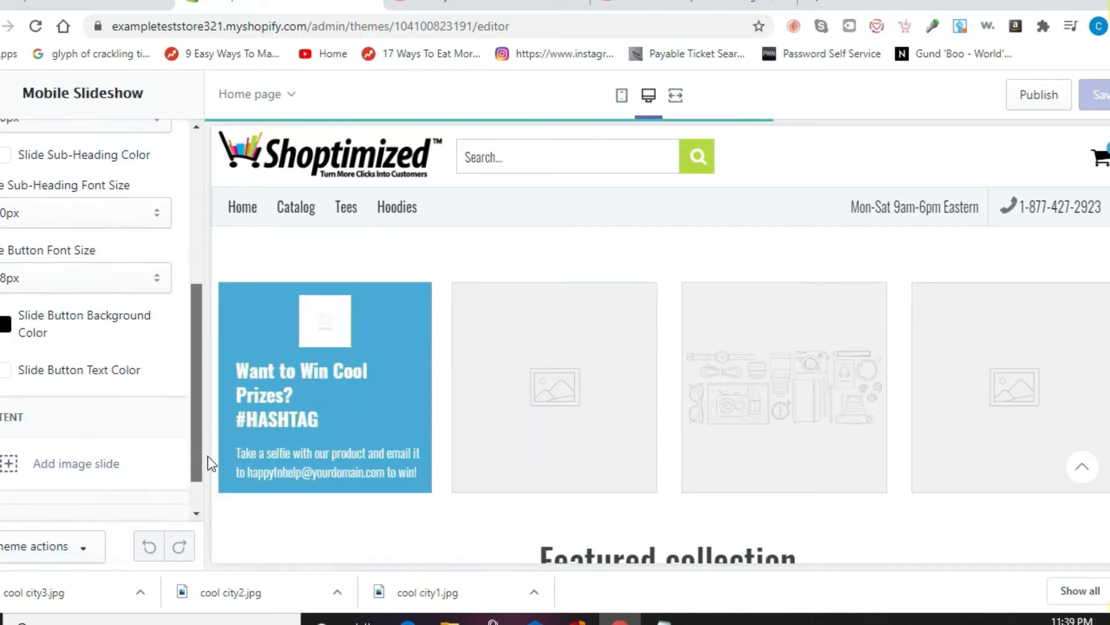
left_click(67, 463)
left_click_drag(200, 299, 201, 377)
left_click(81, 315)
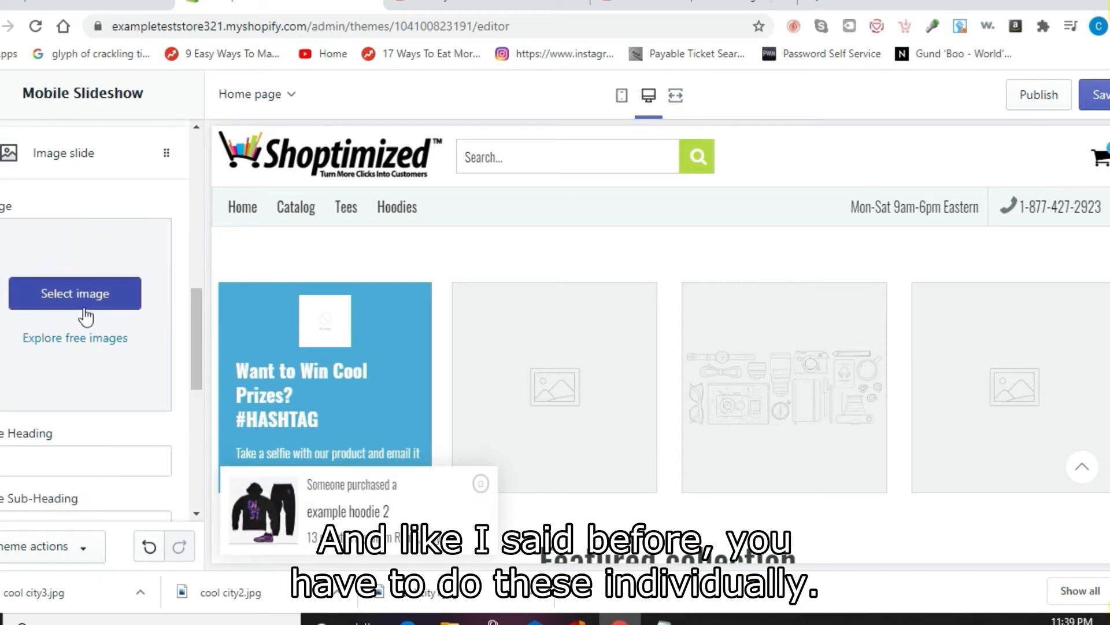
left_click(137, 336)
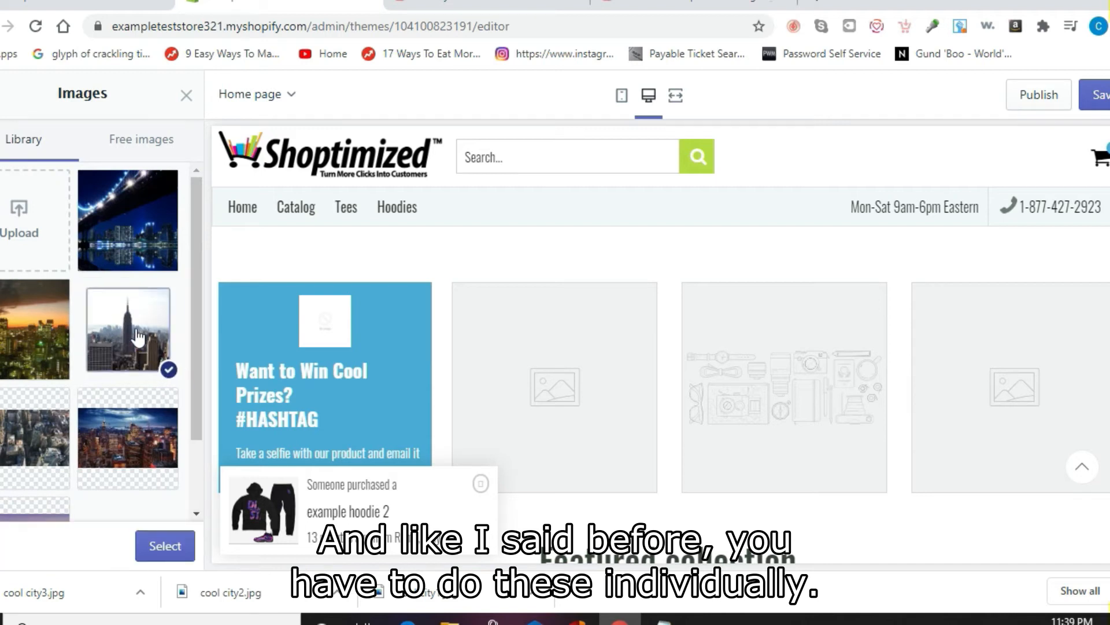
left_click(176, 549)
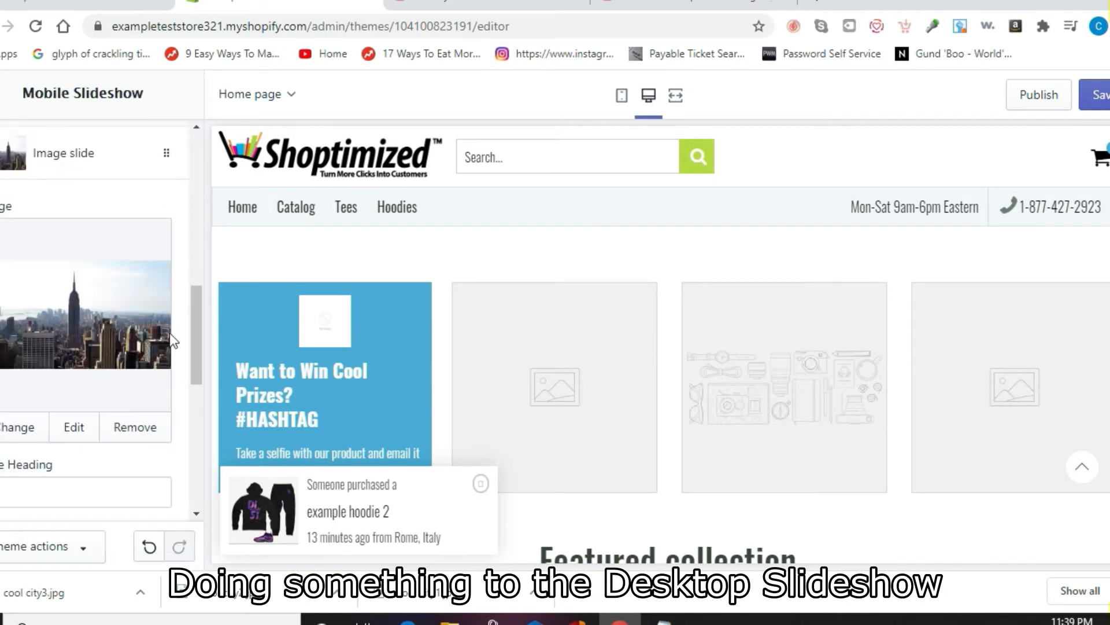
left_click_drag(200, 314, 203, 460)
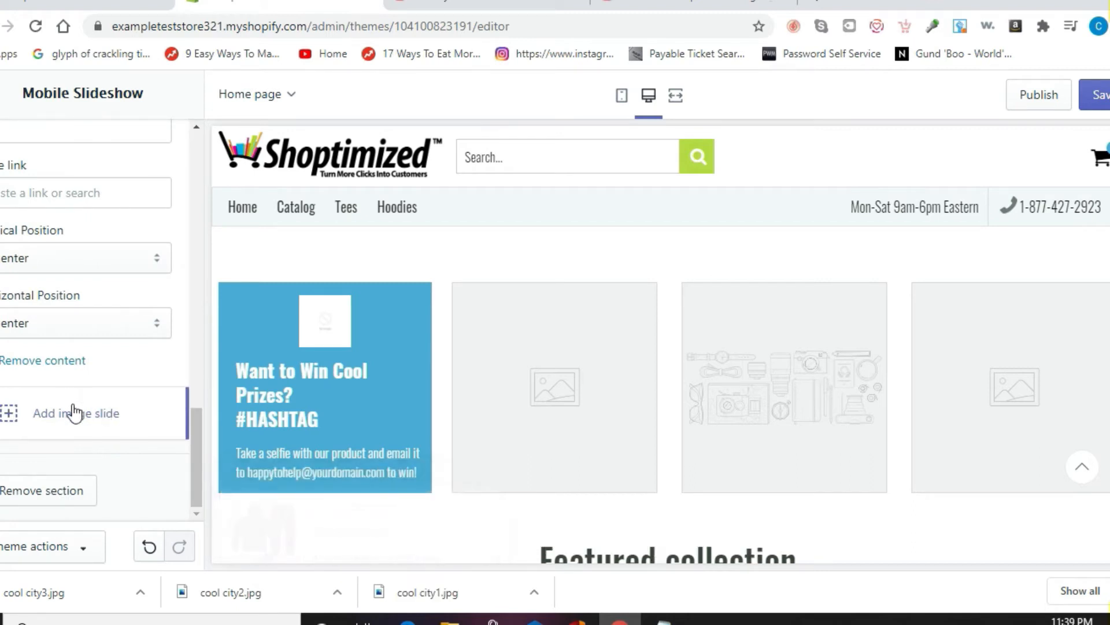
Step: Set the next mobile slide's image to the sunset city photo
left_click_drag(199, 418, 183, 314)
left_click(74, 283)
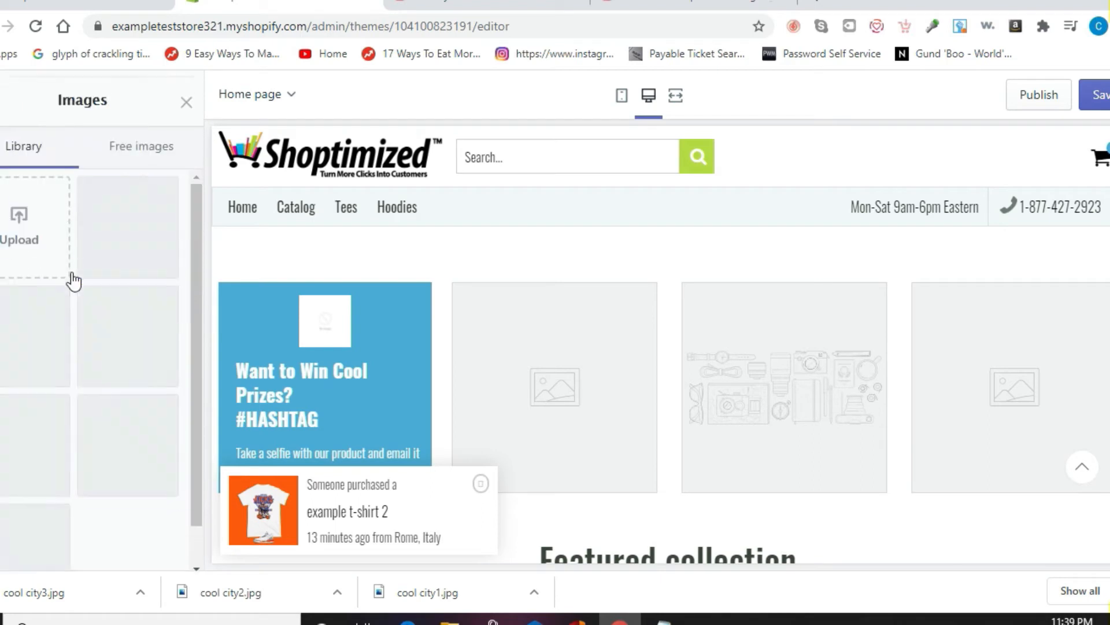
left_click(33, 333)
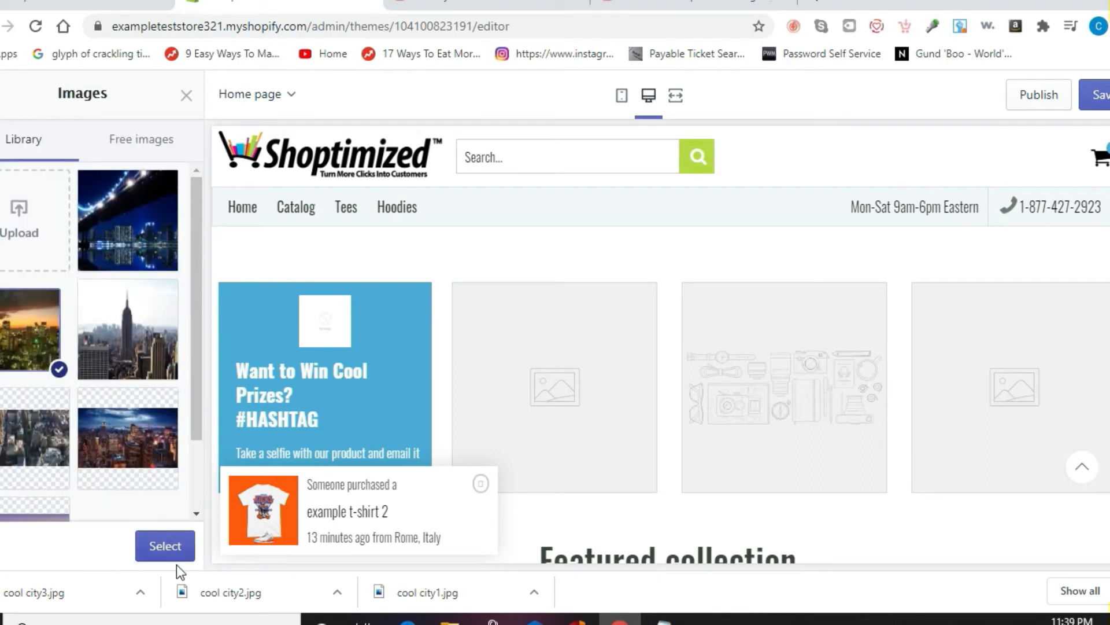
left_click(166, 552)
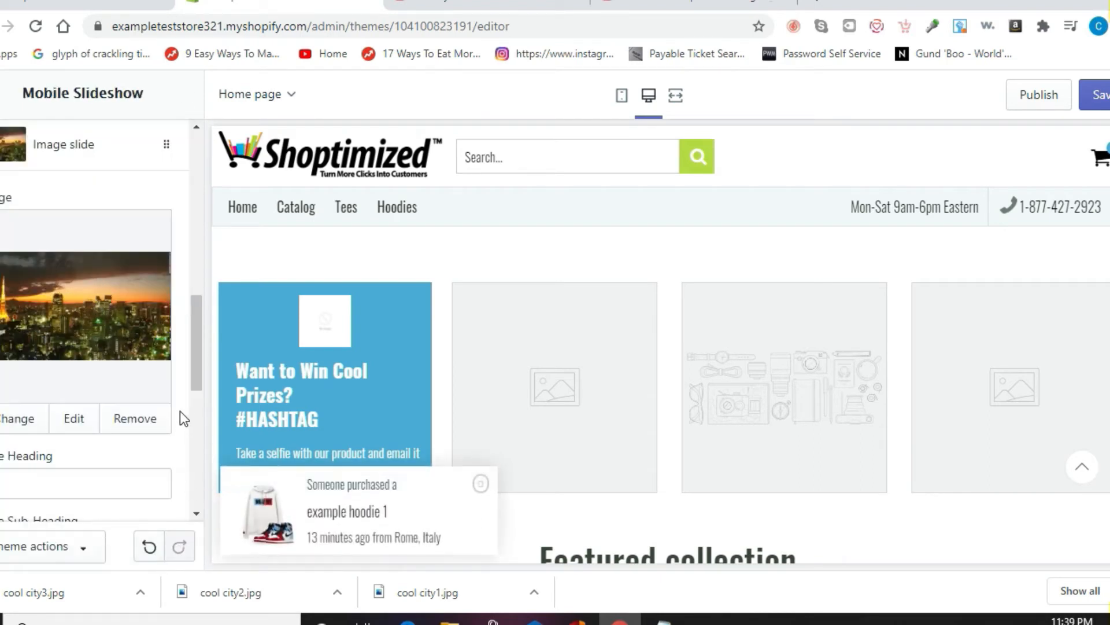
left_click_drag(196, 372, 196, 488)
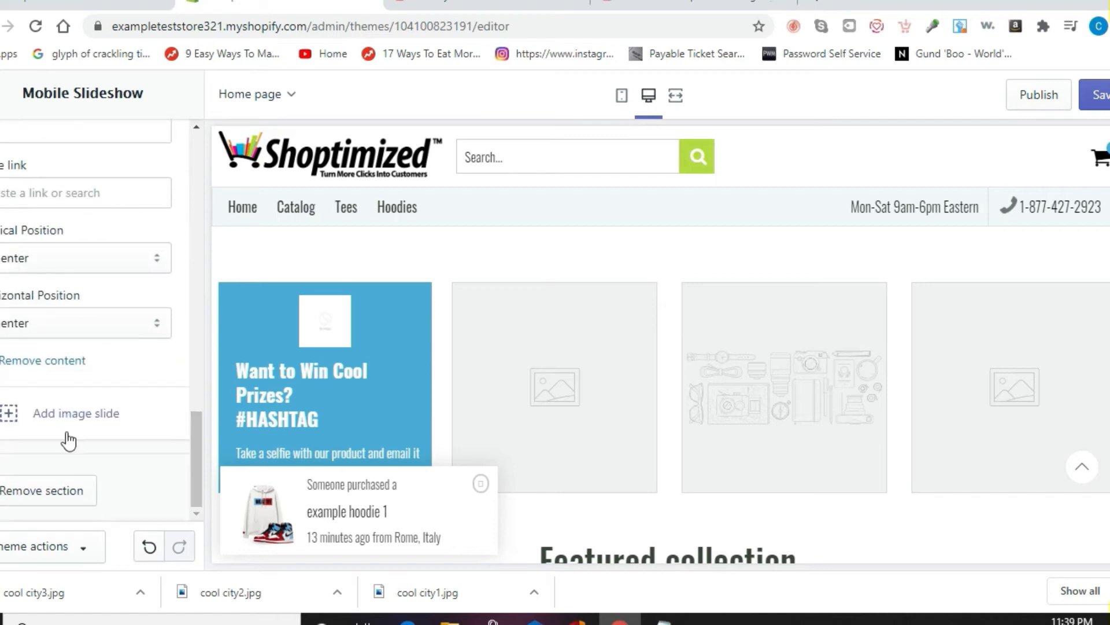
Step: Add a third mobile slide with the lit bridge photo and save the theme
scroll(64, 438, "up", 1)
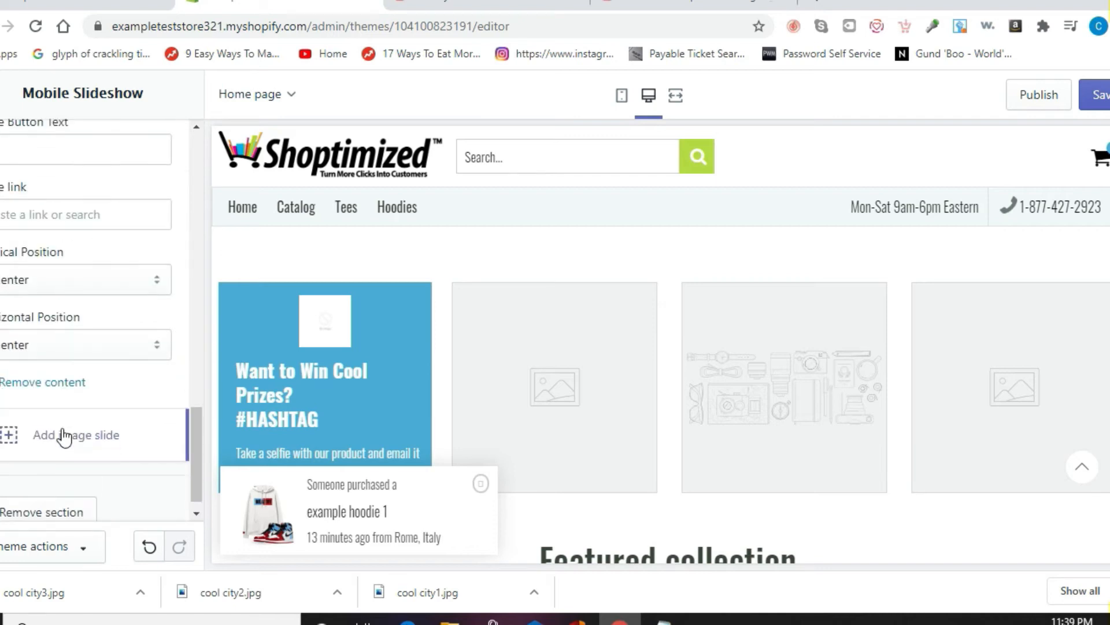
left_click(189, 434)
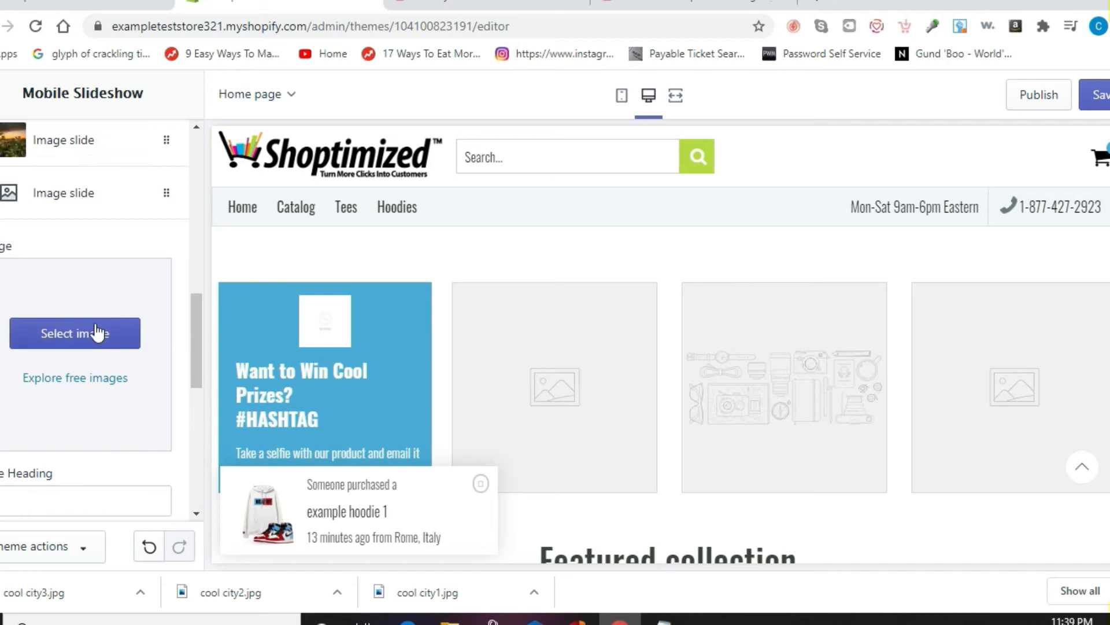
left_click(97, 333)
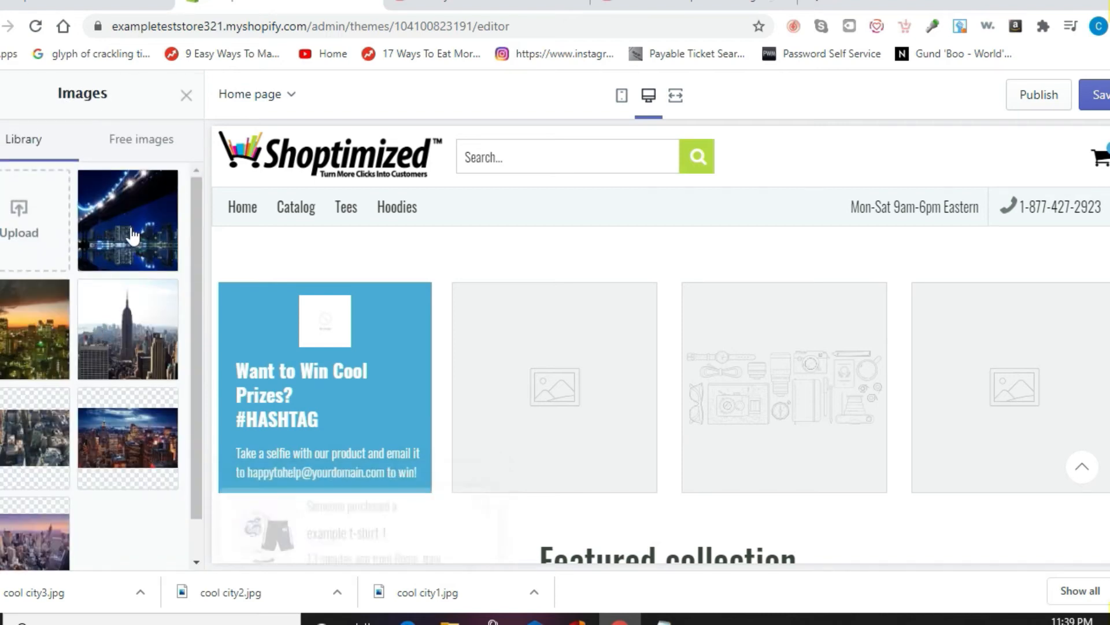
left_click(132, 234)
left_click(157, 544)
left_click_drag(195, 376, 219, 217)
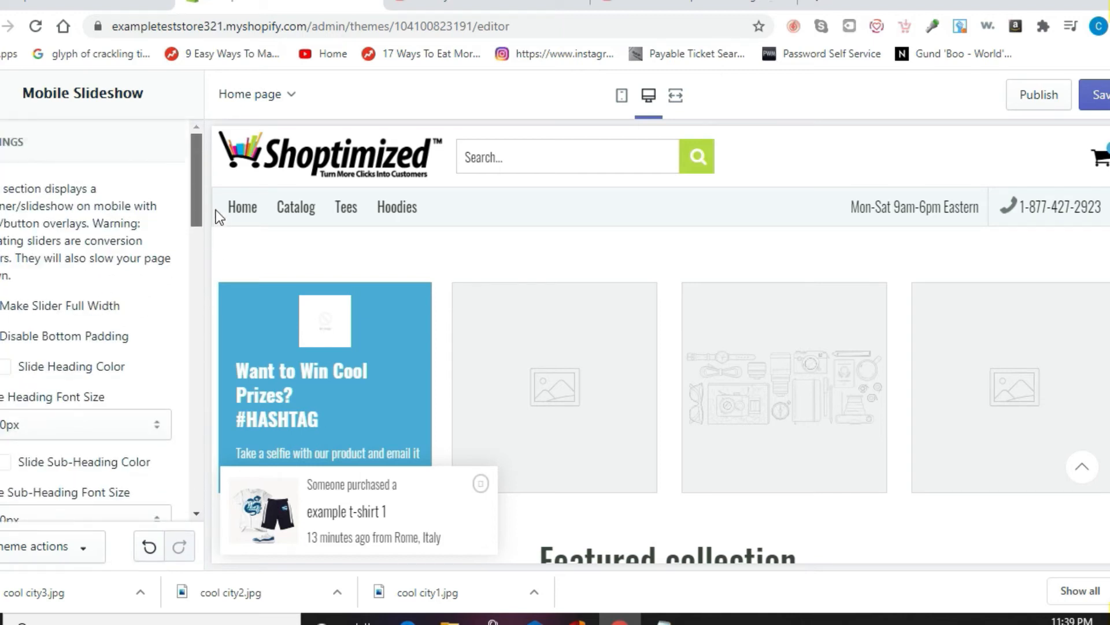
left_click(1099, 96)
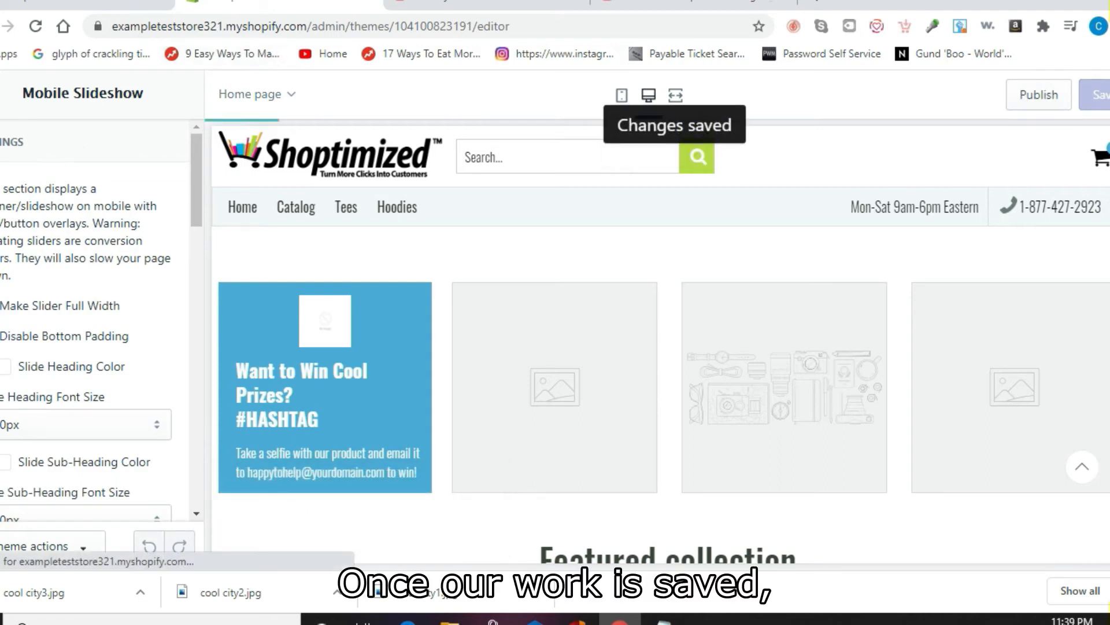
Step: Return to Sections, preview the homepage in mobile view, then switch back to desktop
left_click(2, 94)
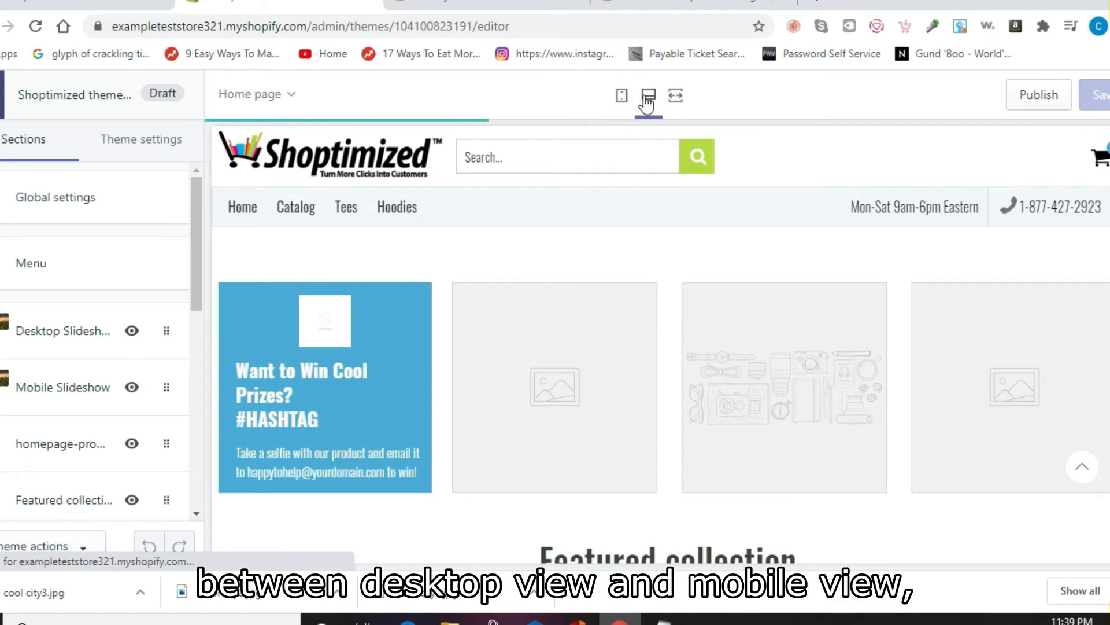
left_click(622, 96)
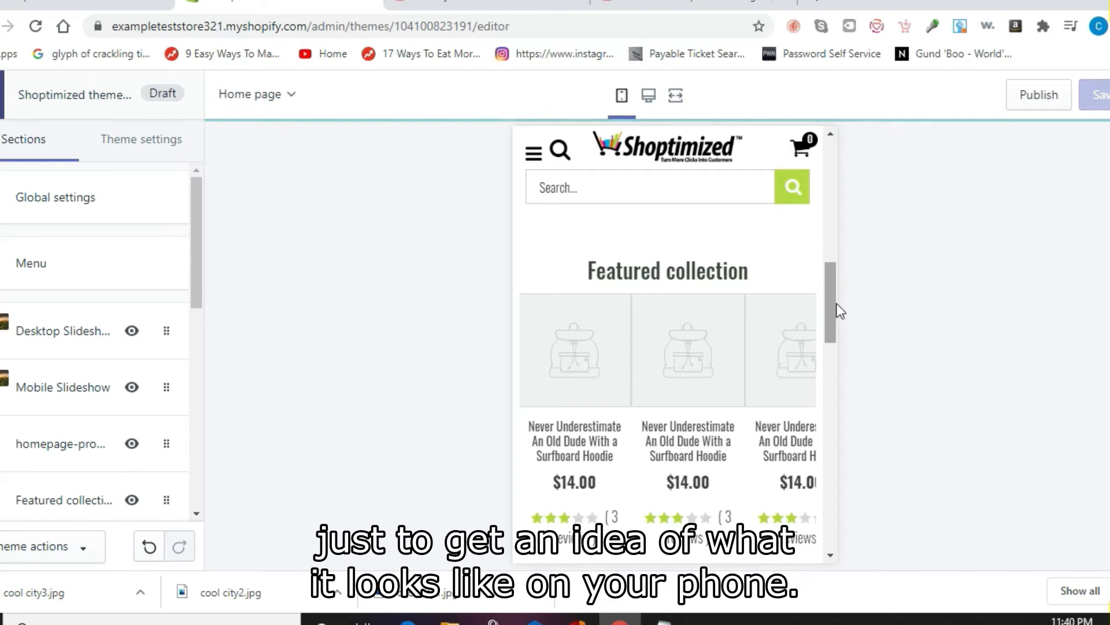
left_click_drag(831, 294, 811, 163)
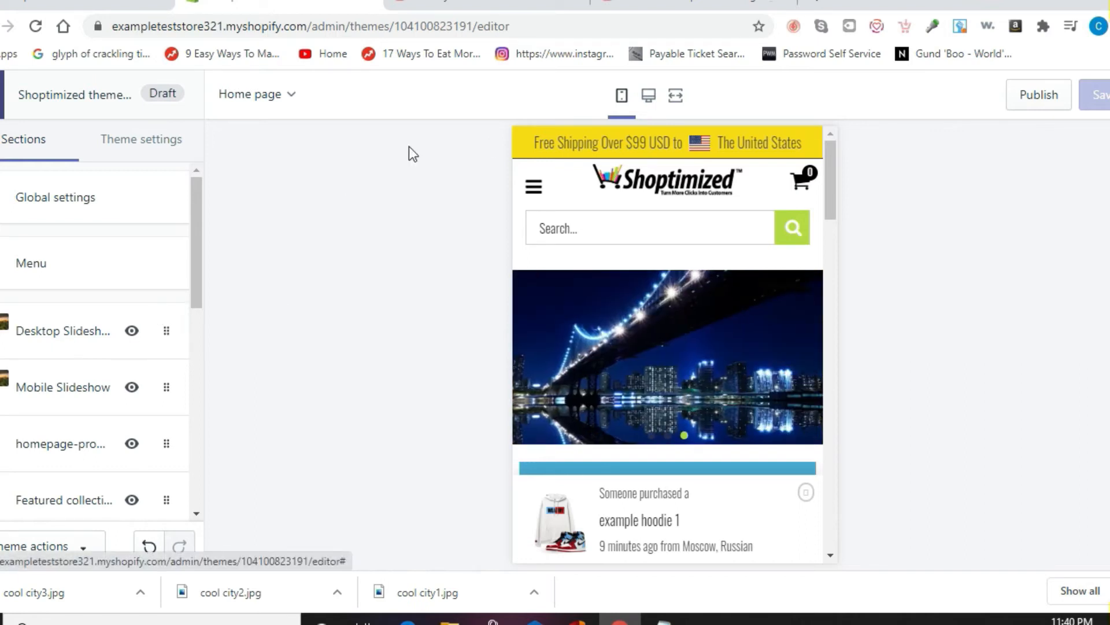
left_click(649, 99)
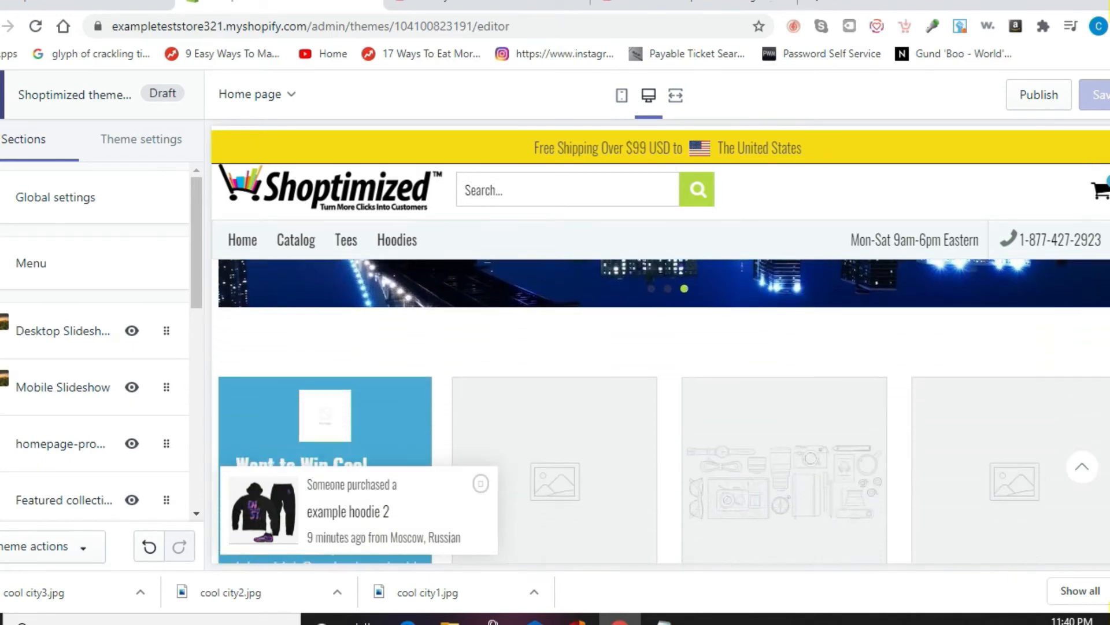
scroll(662, 370, "down", 3)
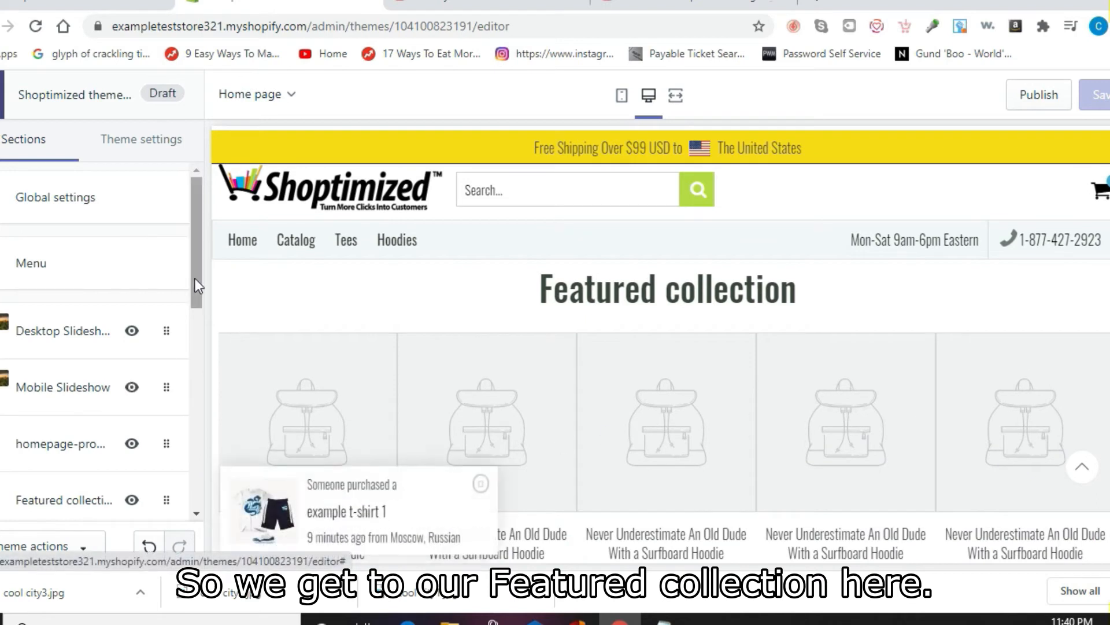
left_click_drag(206, 303, 200, 363)
Step: Make the Featured collection section show the Hoodies collection and save the theme
left_click(82, 348)
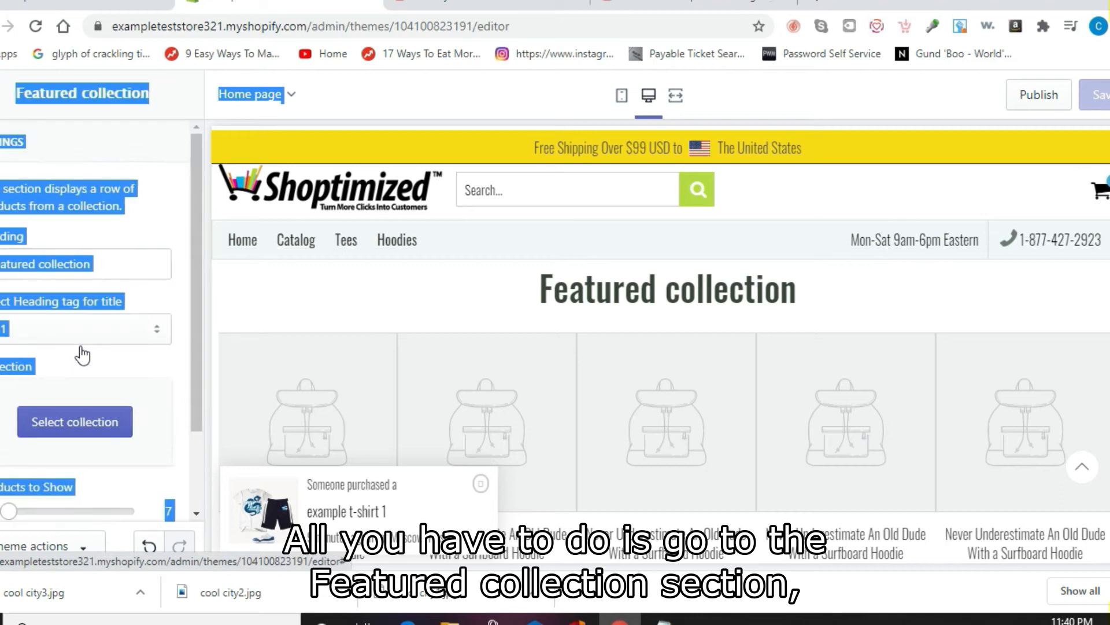
left_click(181, 318)
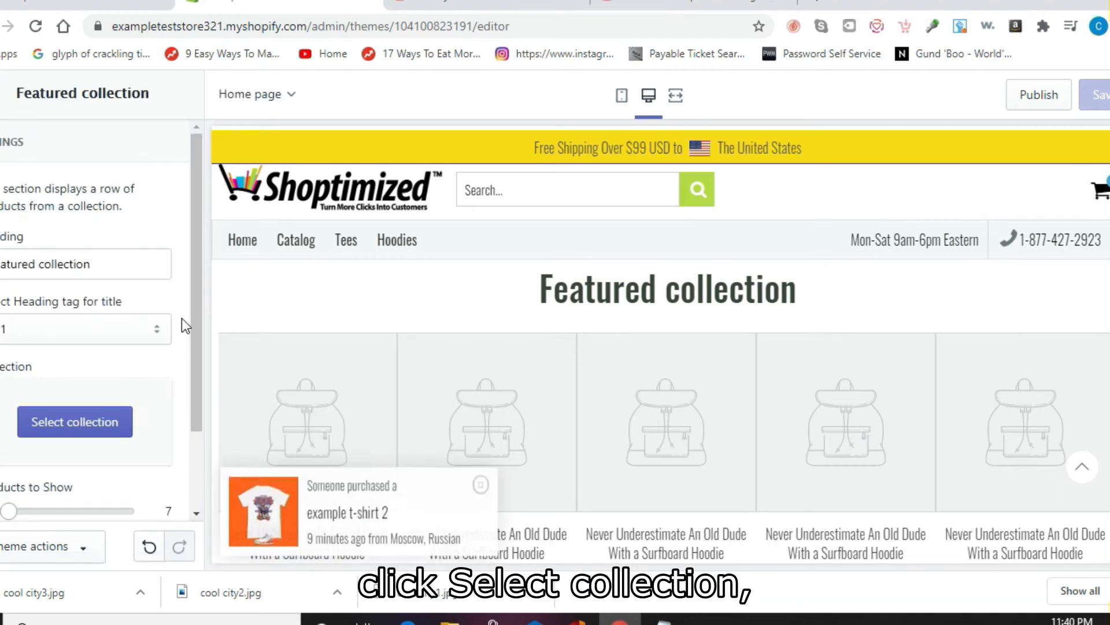
left_click_drag(196, 304, 194, 359)
left_click(65, 350)
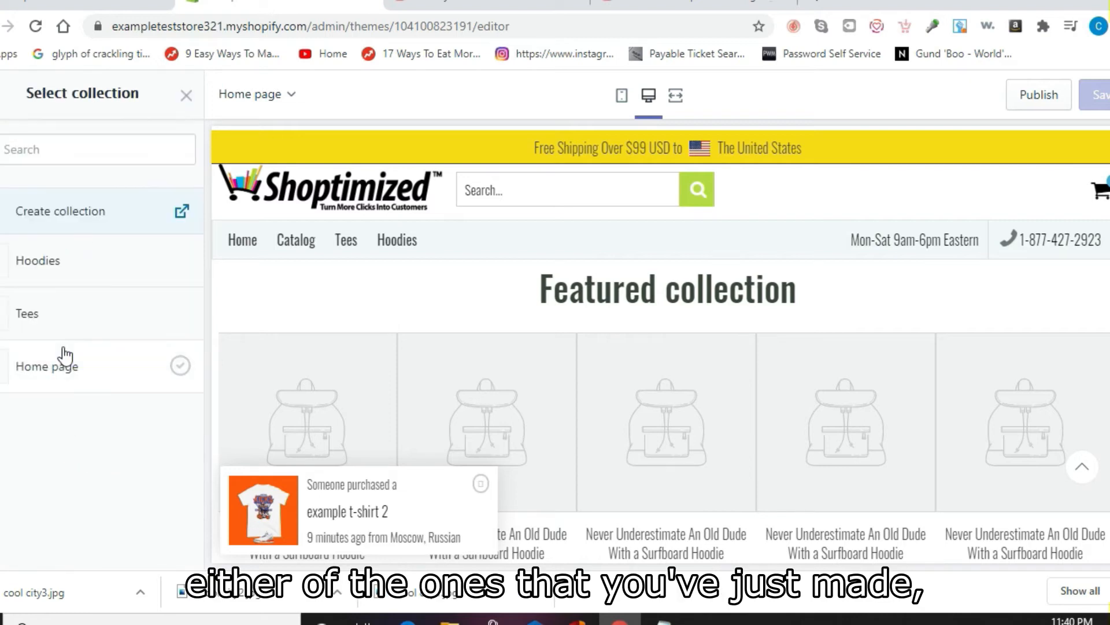
left_click(62, 274)
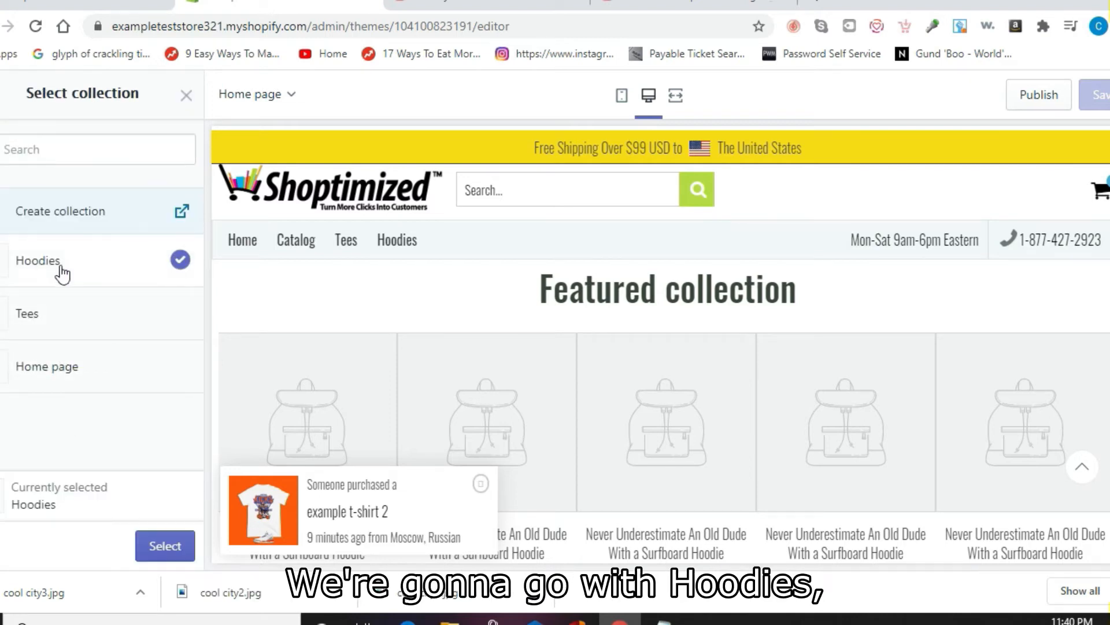
left_click(166, 549)
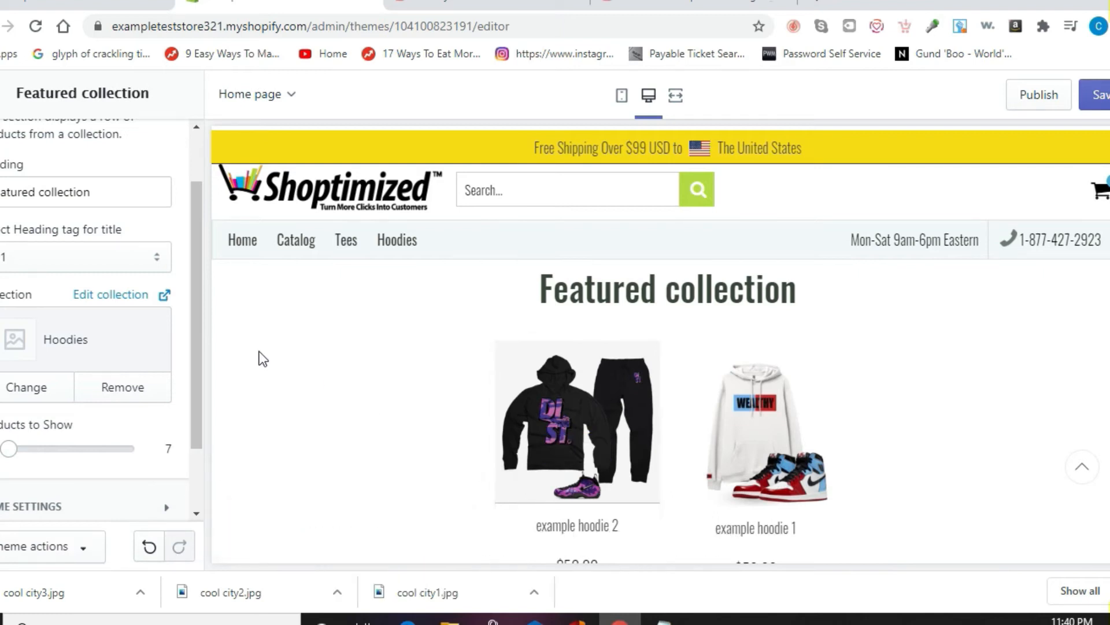
scroll(194, 361, "down", 3)
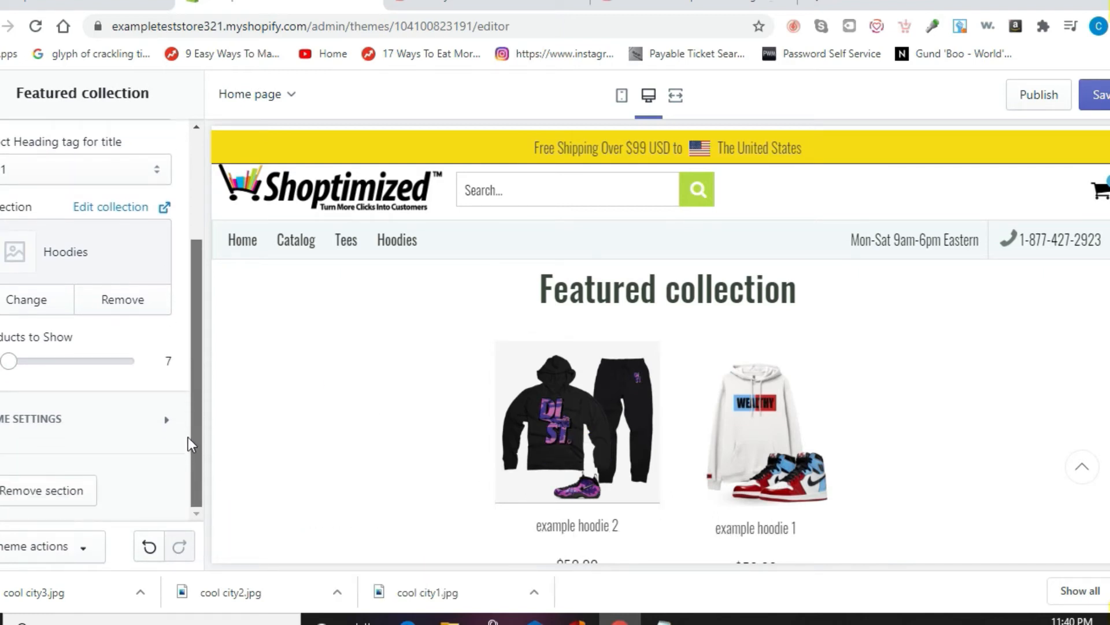
left_click(2, 93)
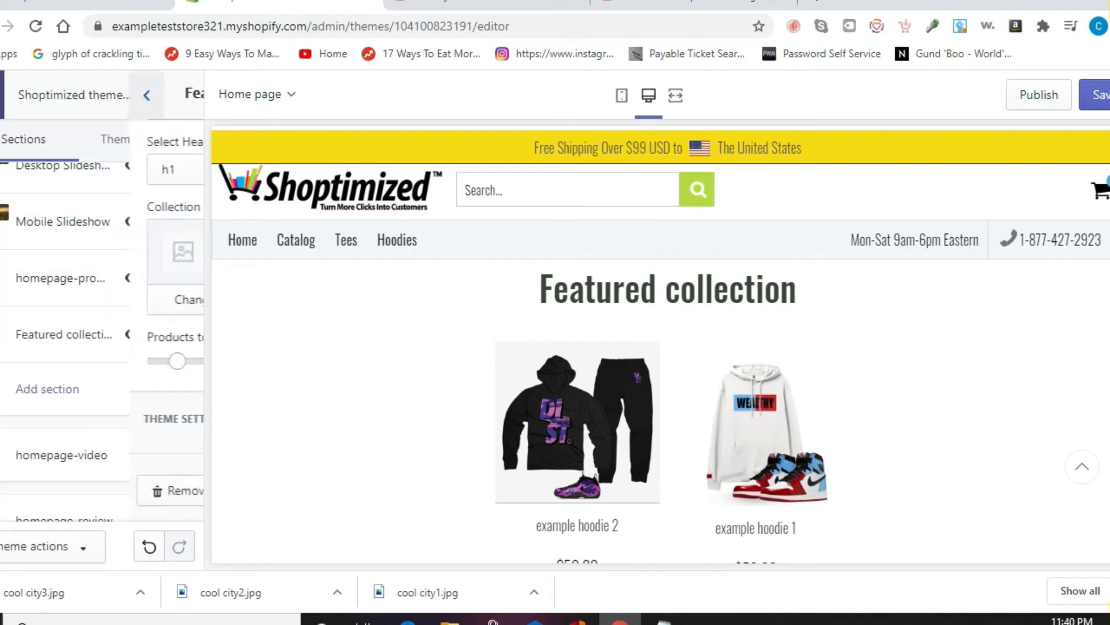
left_click(1096, 95)
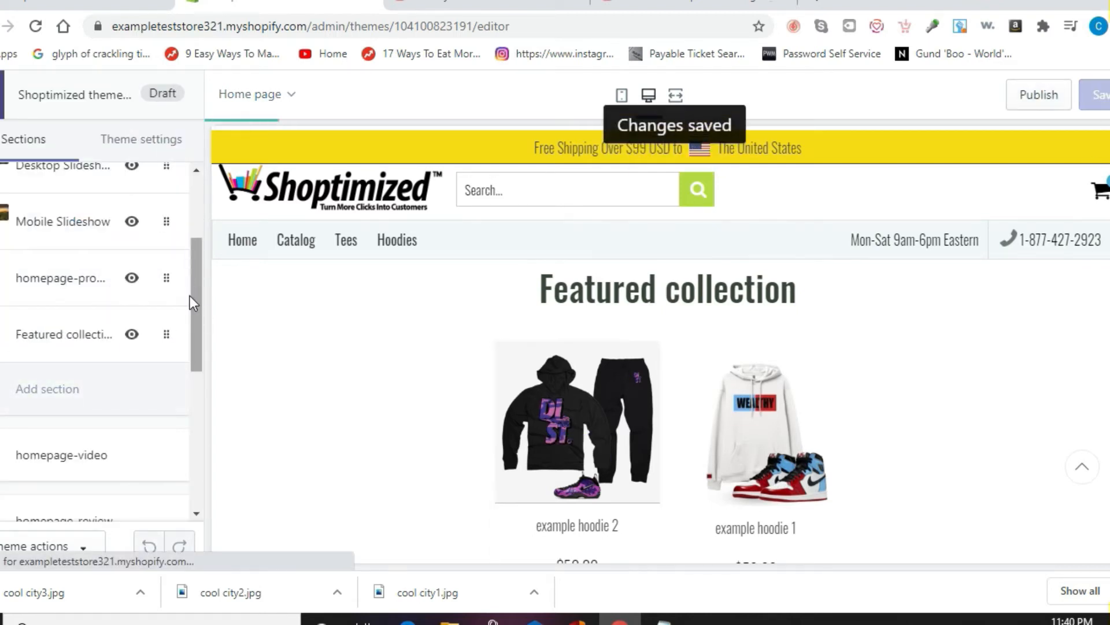
Step: Open the homepage-video section and scroll down to the first video's title field
left_click(115, 472)
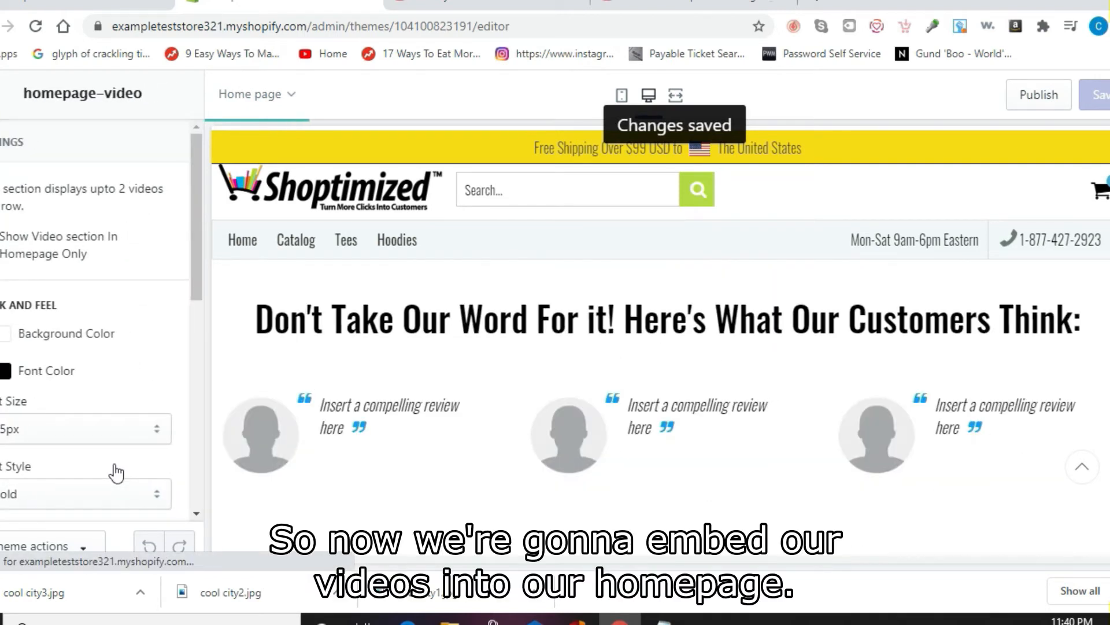
left_click_drag(190, 241, 197, 398)
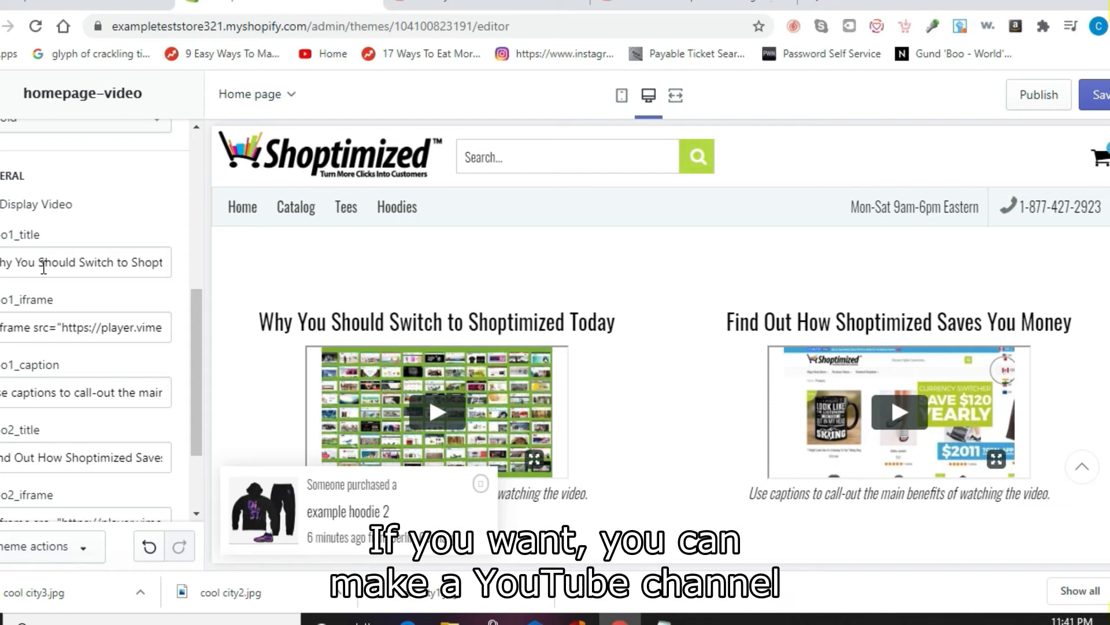
double_click(43, 263)
left_click(44, 263)
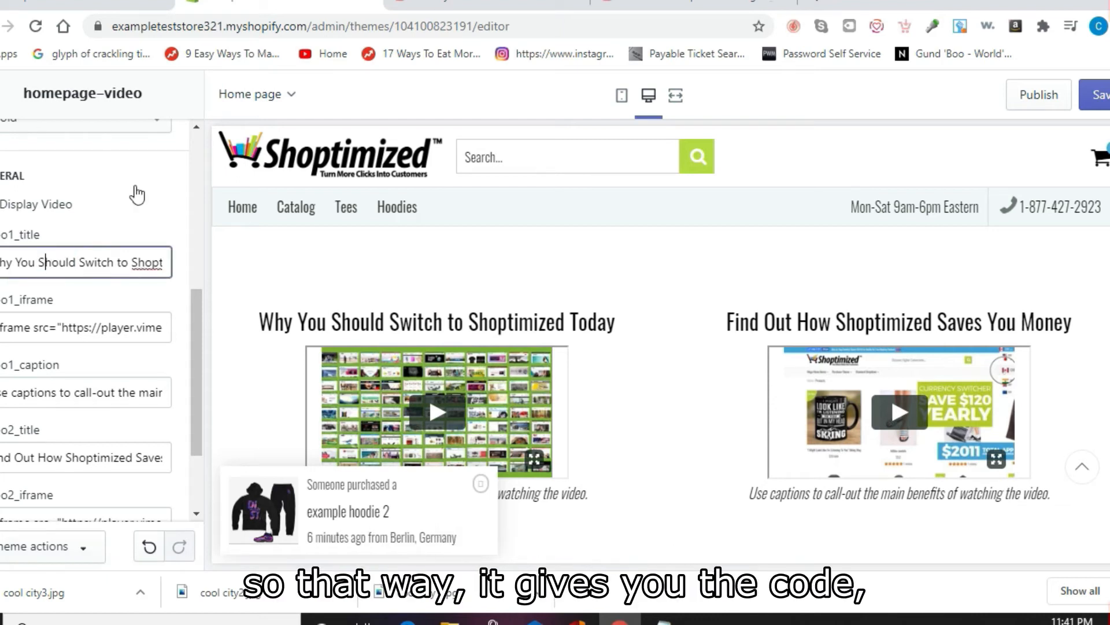
left_click(463, 5)
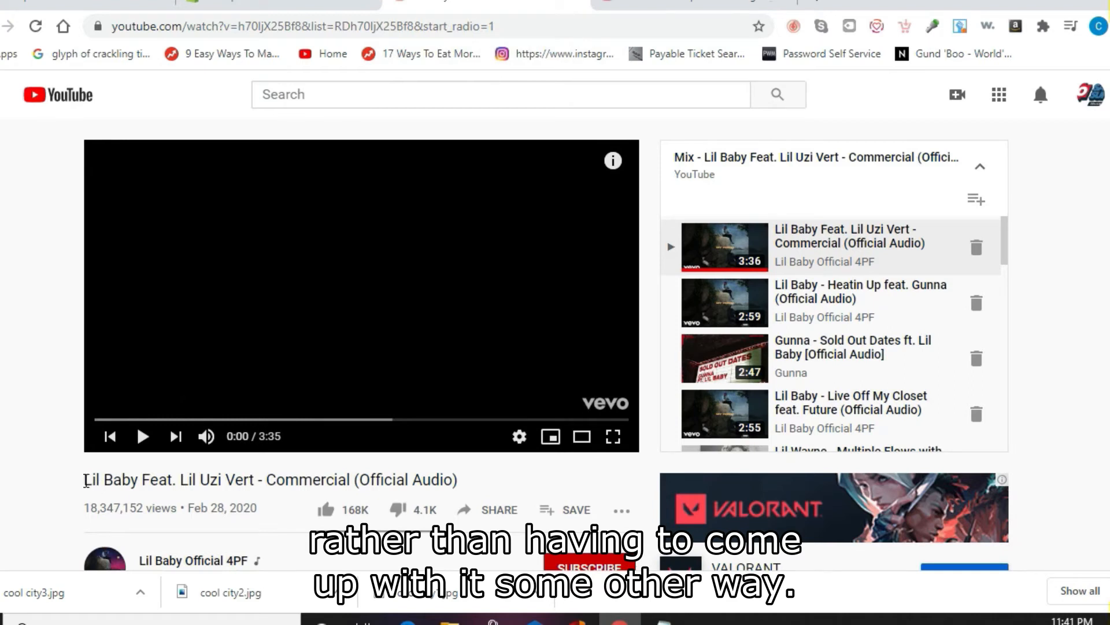
Step: Copy the title 'Lil Baby Feat. Lil Uzi Vert - Commercial (Official Audio)' into the first video's title
left_click_drag(86, 480, 436, 479)
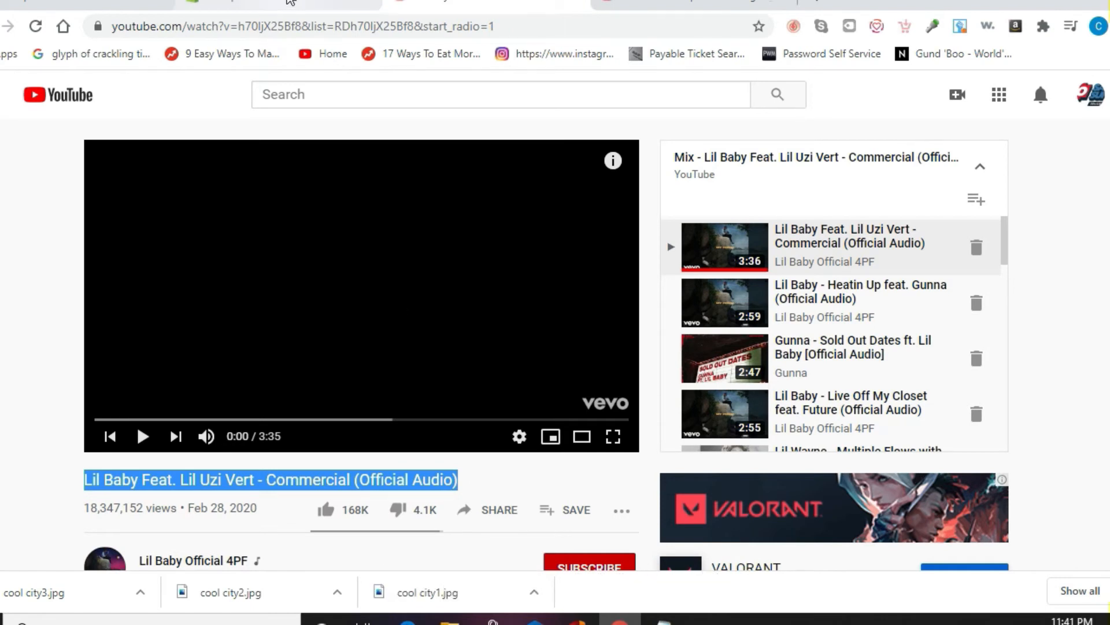
left_click(289, 4)
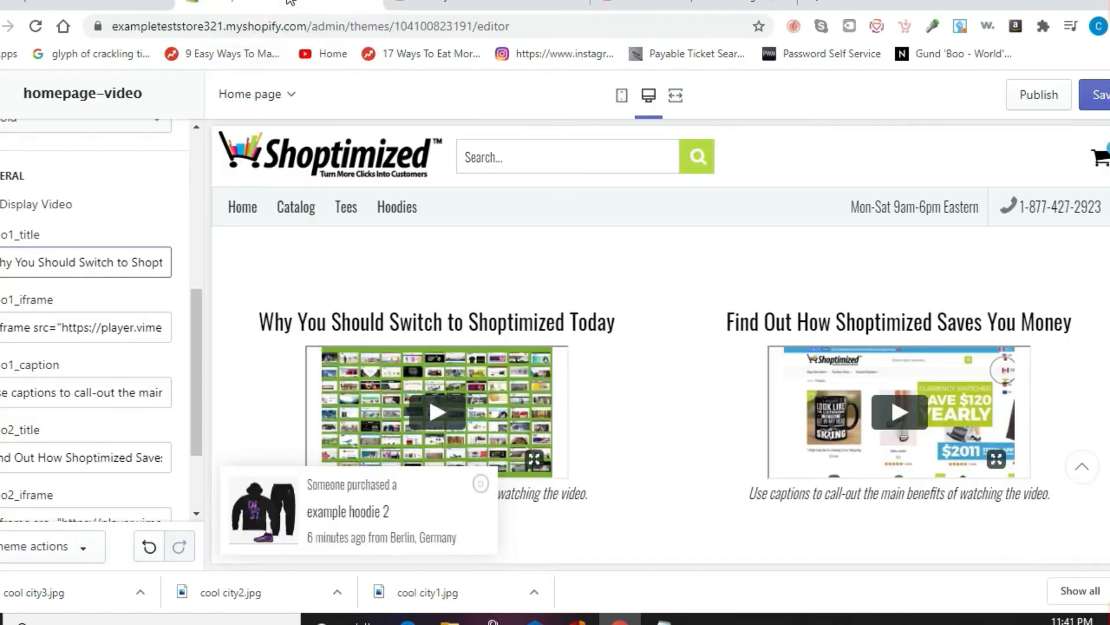
triple_click(112, 258)
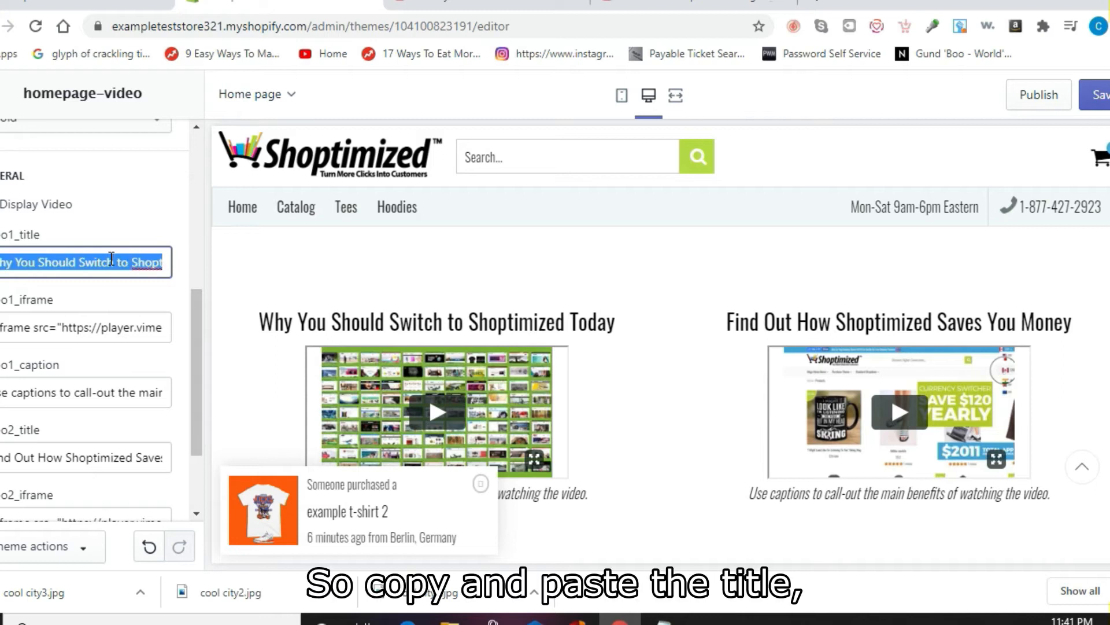
type("Lil Baby Feat. Lil Uzi Vert - Commercial (Official Audio)")
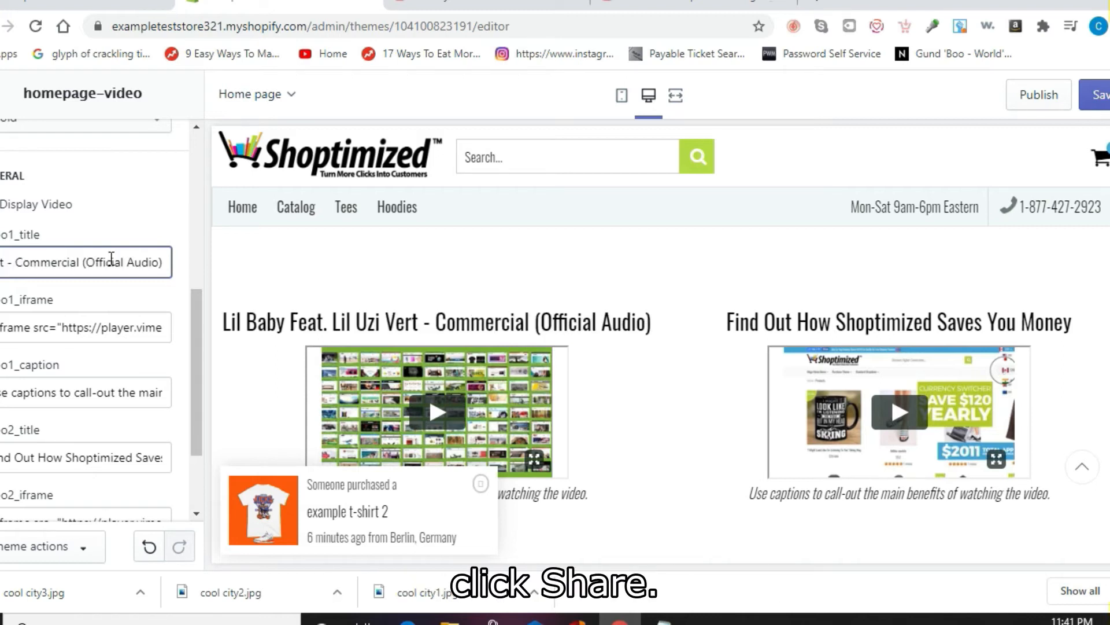
Step: Replace the first video's embed code with the YouTube Share > Embed iframe
left_click(502, 2)
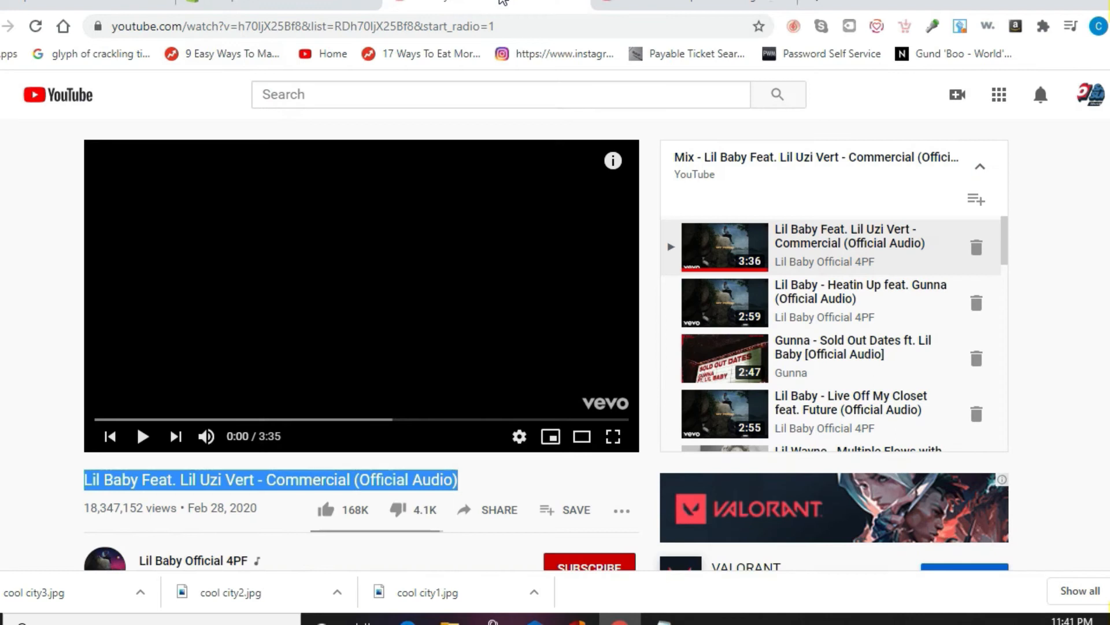
left_click(499, 509)
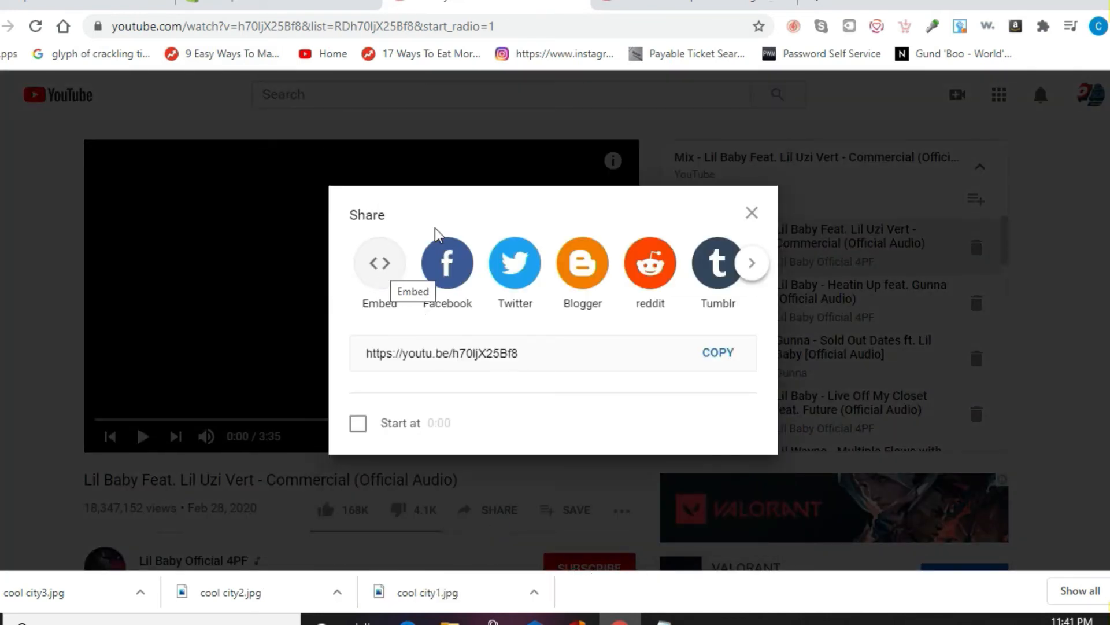
left_click(386, 268)
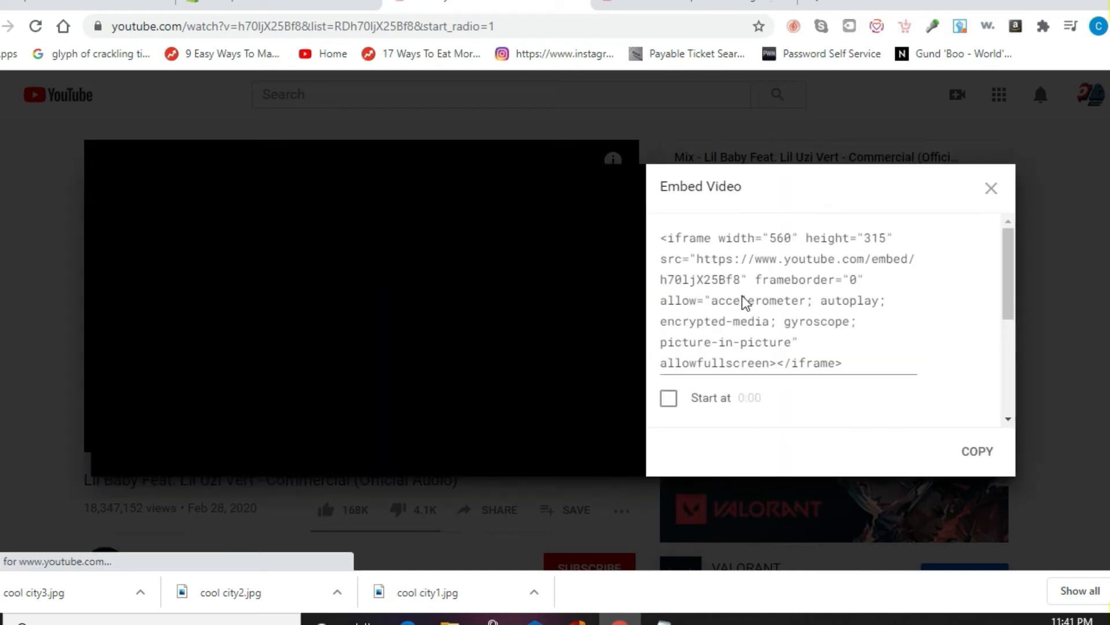
left_click(769, 291)
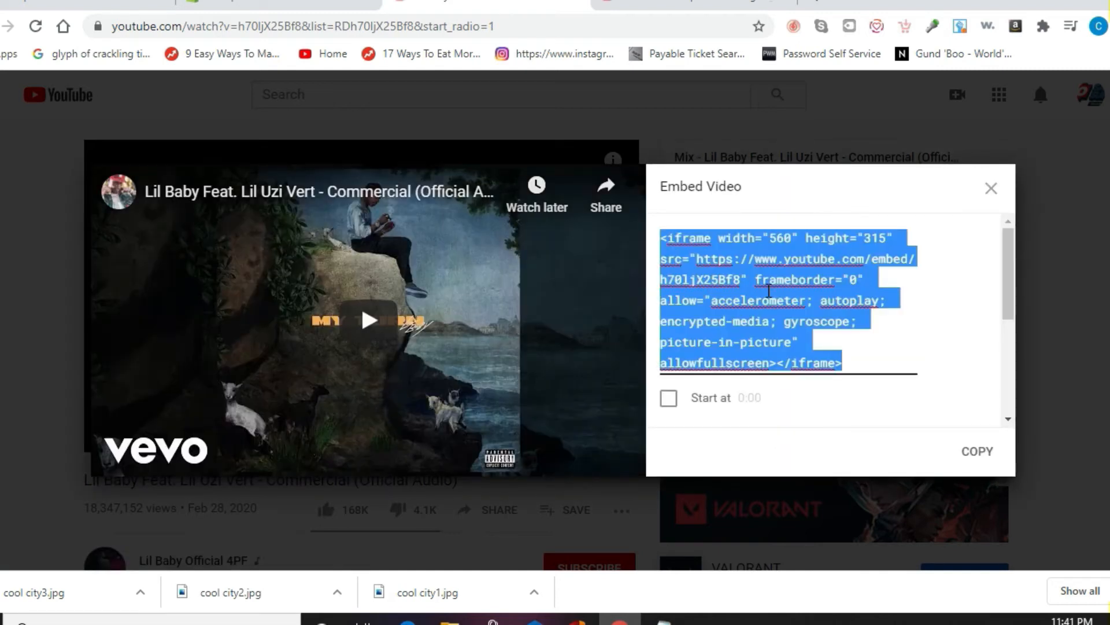
left_click(249, 3)
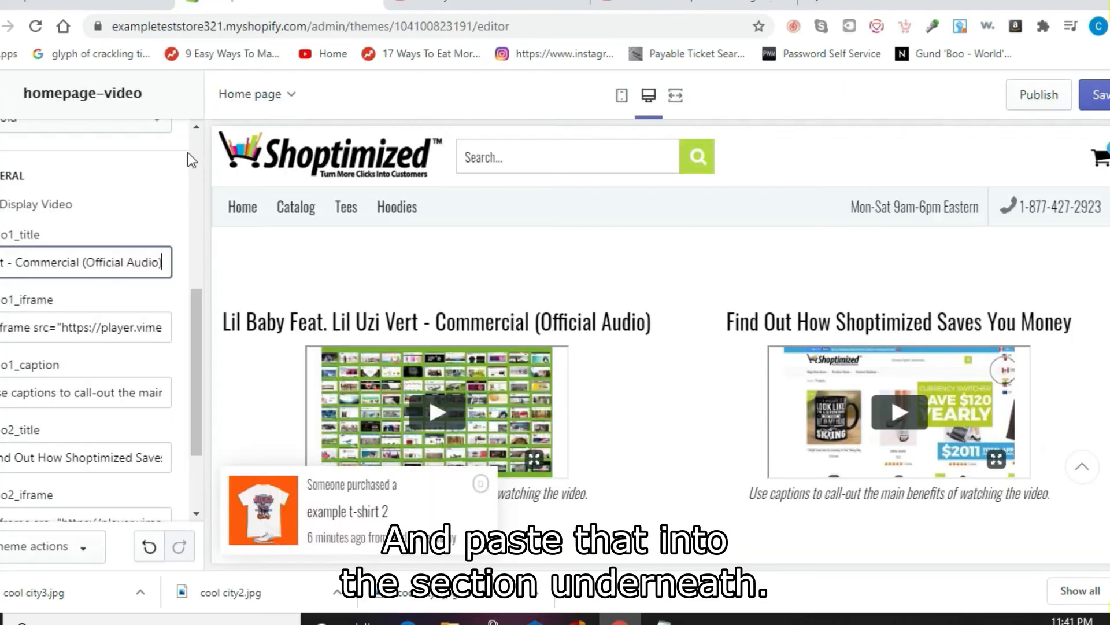
left_click(112, 331)
key("ctrl+a")
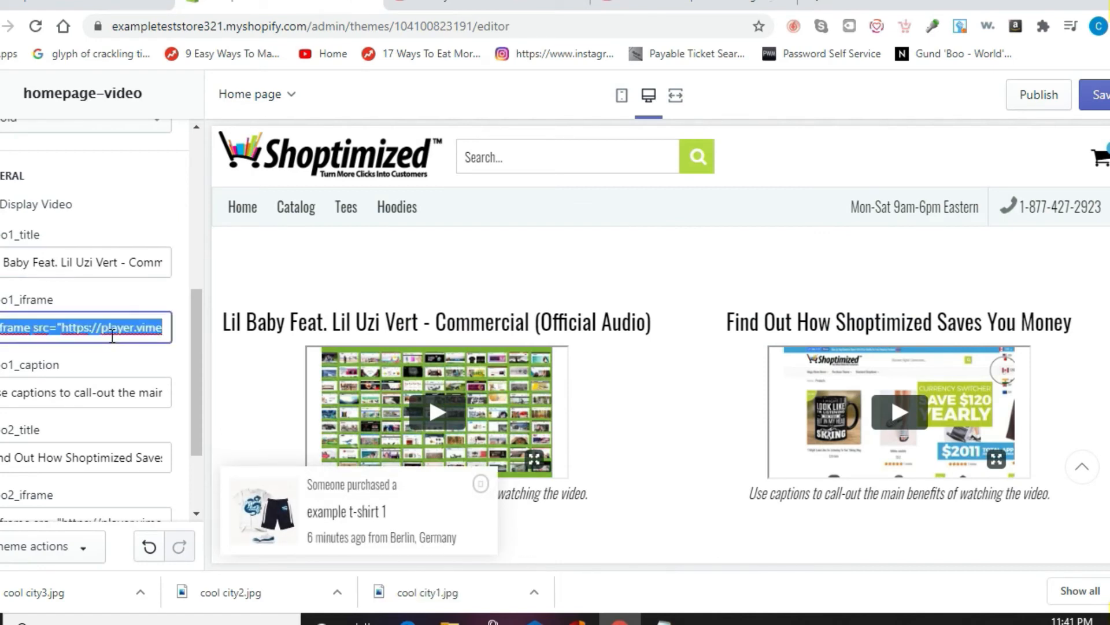
key("ctrl+v")
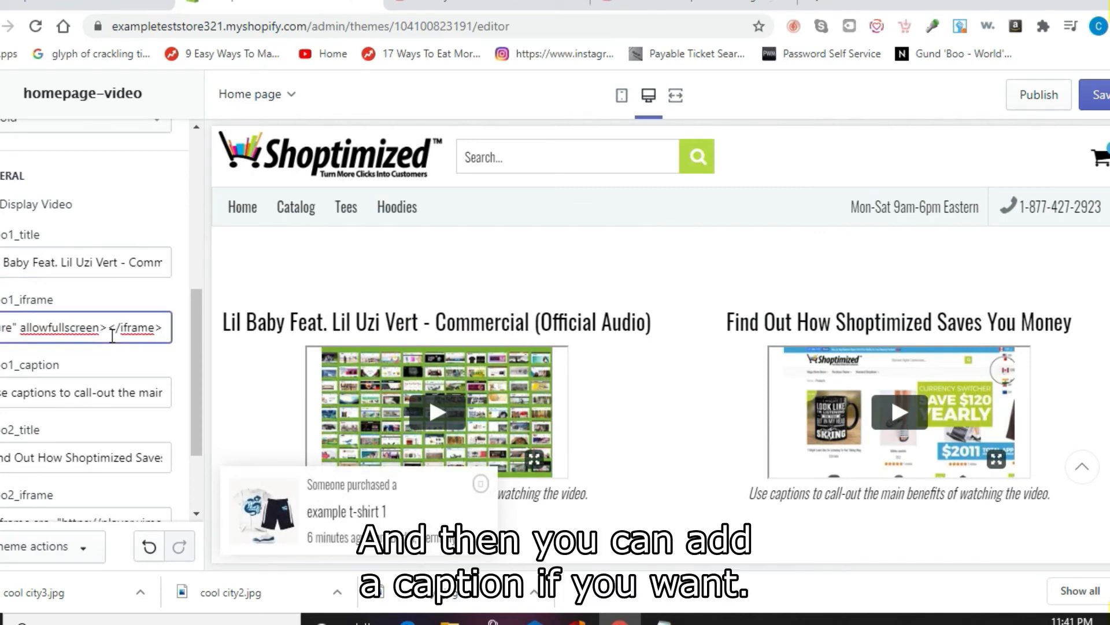
Step: Clear the first video's placeholder caption
triple_click(111, 393)
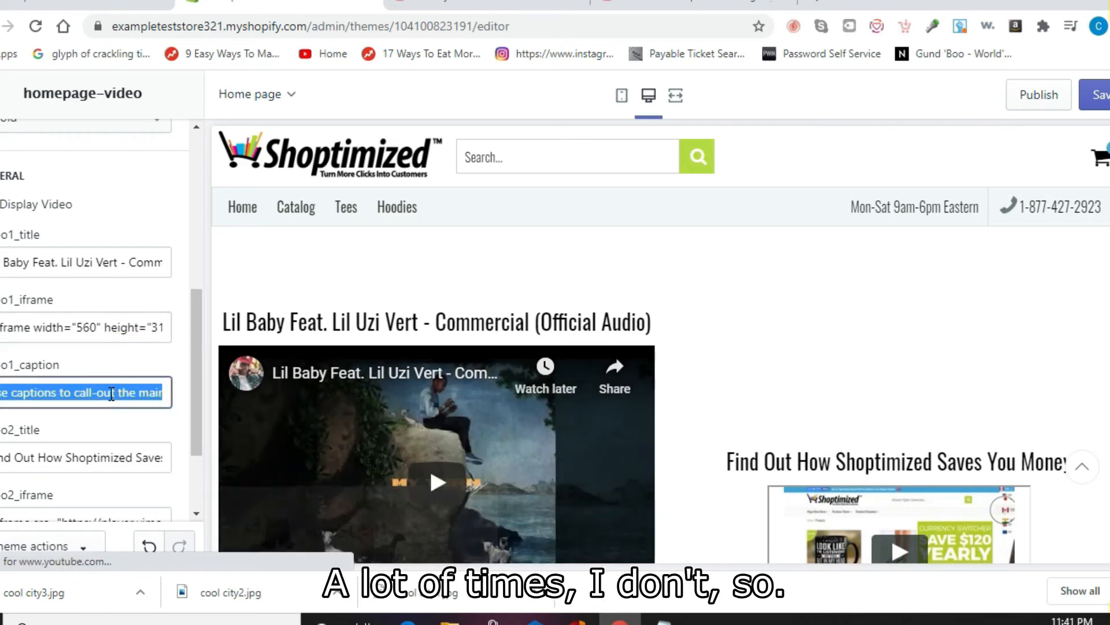
key("BackSpace")
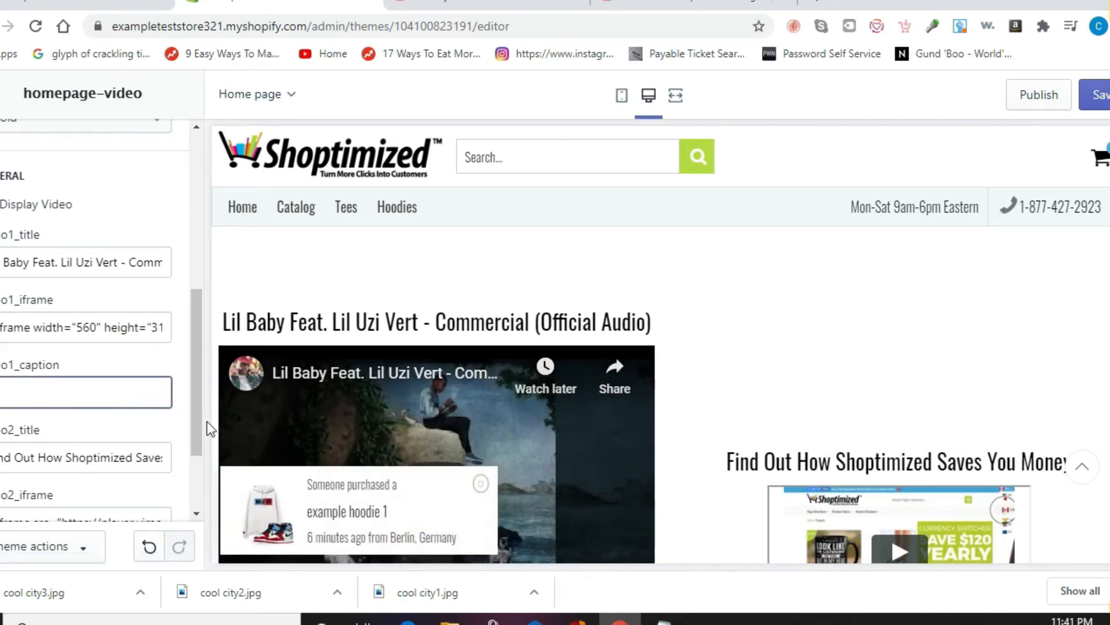
left_click_drag(197, 416, 188, 512)
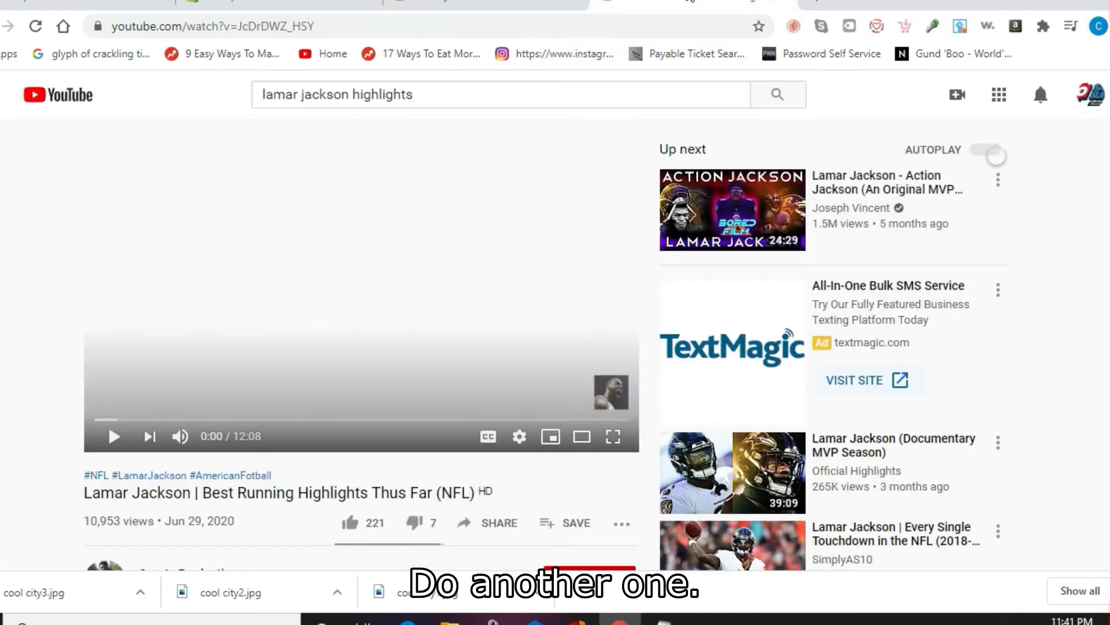
Step: Copy the title 'Lamar Jackson | Best Running Highlights Thus Far (NFL)' into the second video's title
left_click(665, 5)
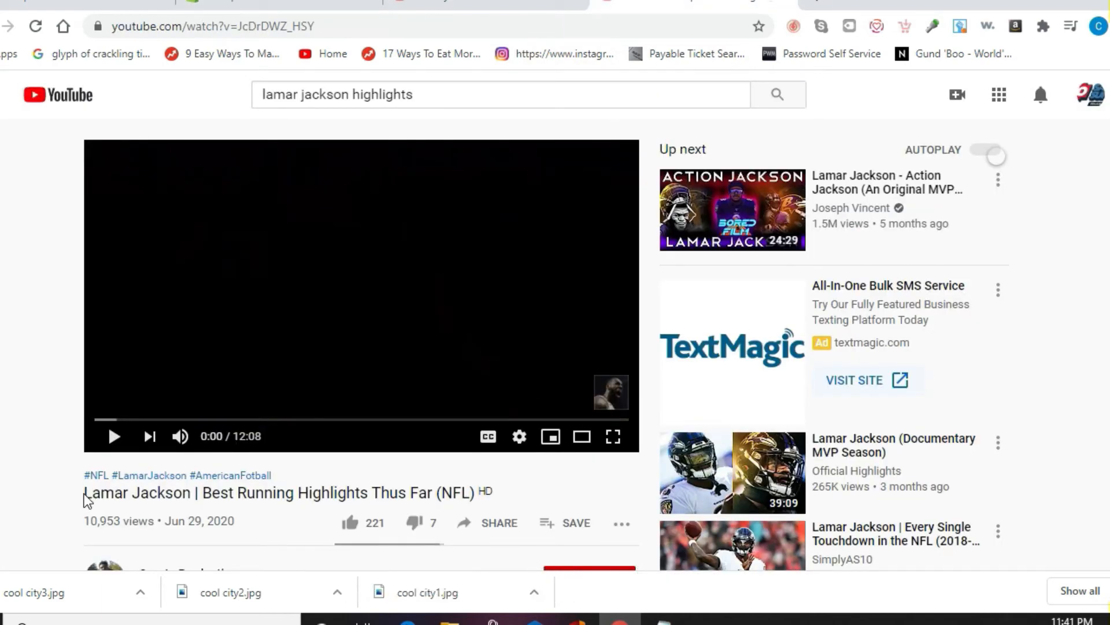
left_click_drag(101, 493, 477, 499)
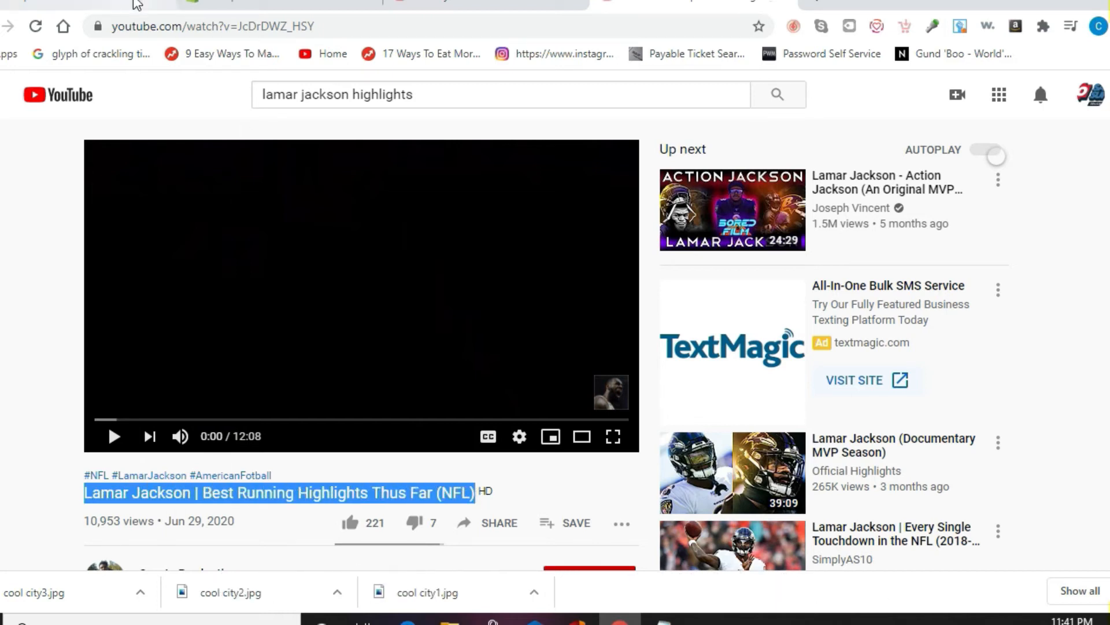
left_click(247, 6)
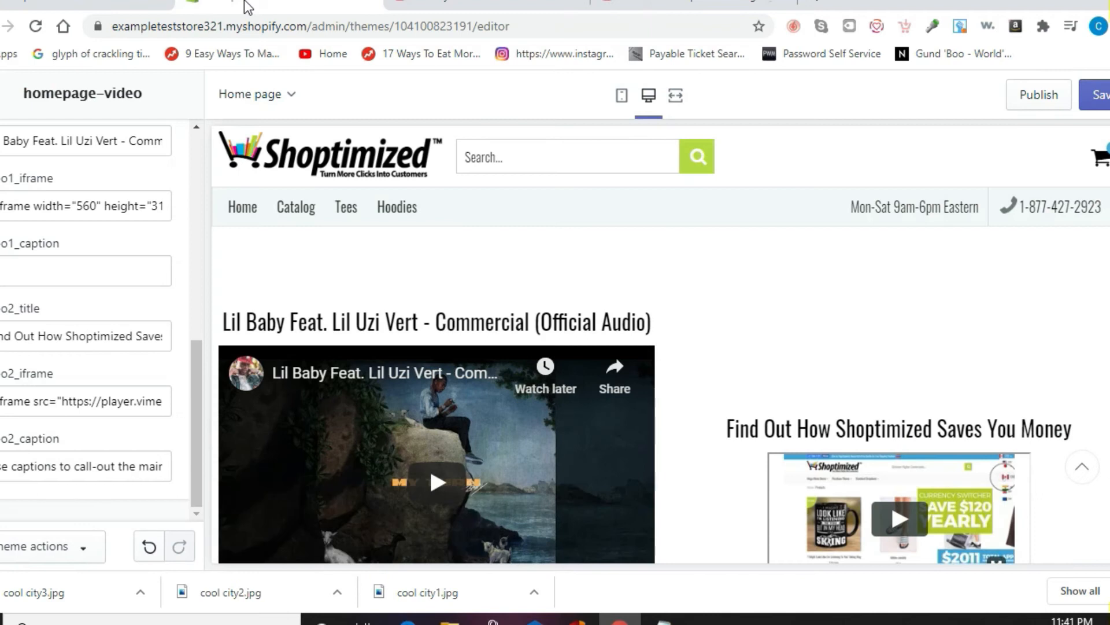
triple_click(82, 337)
type("Lamar Jackson | Best Running Highlights Thus Far (NFL)")
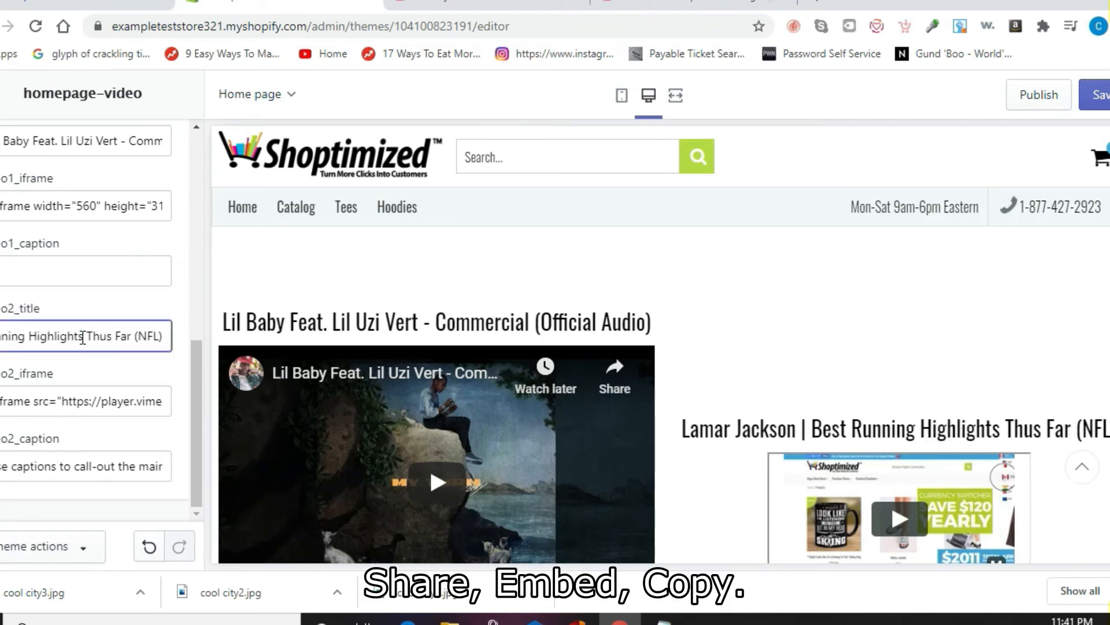
Step: Replace the second video's embed code with the Lamar Jackson video's Share > Embed iframe
left_click(657, 6)
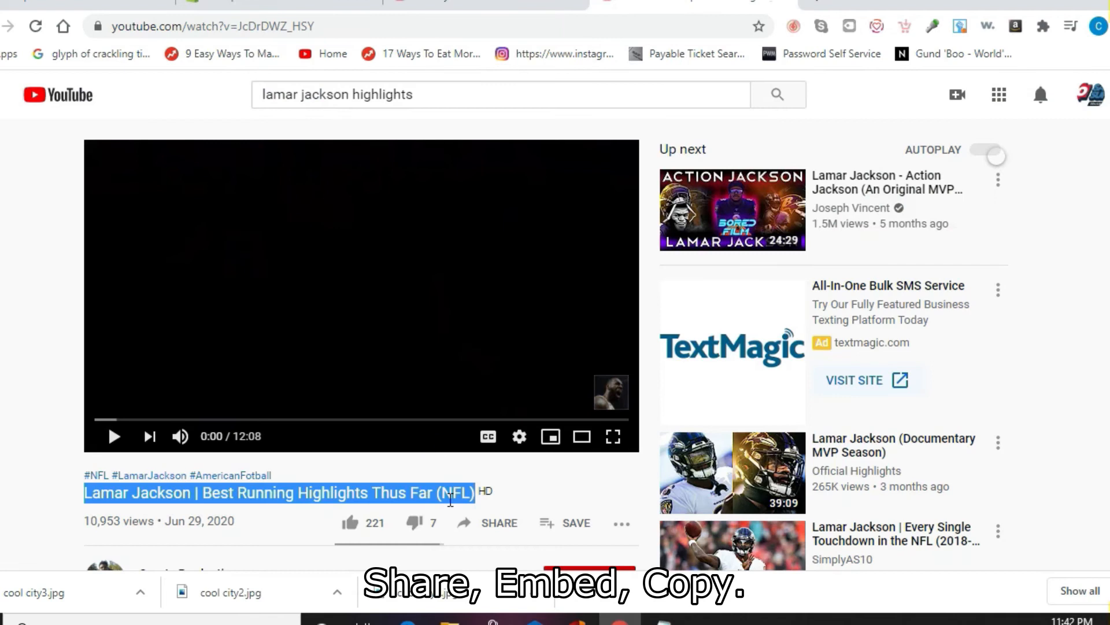
left_click(471, 533)
left_click(380, 290)
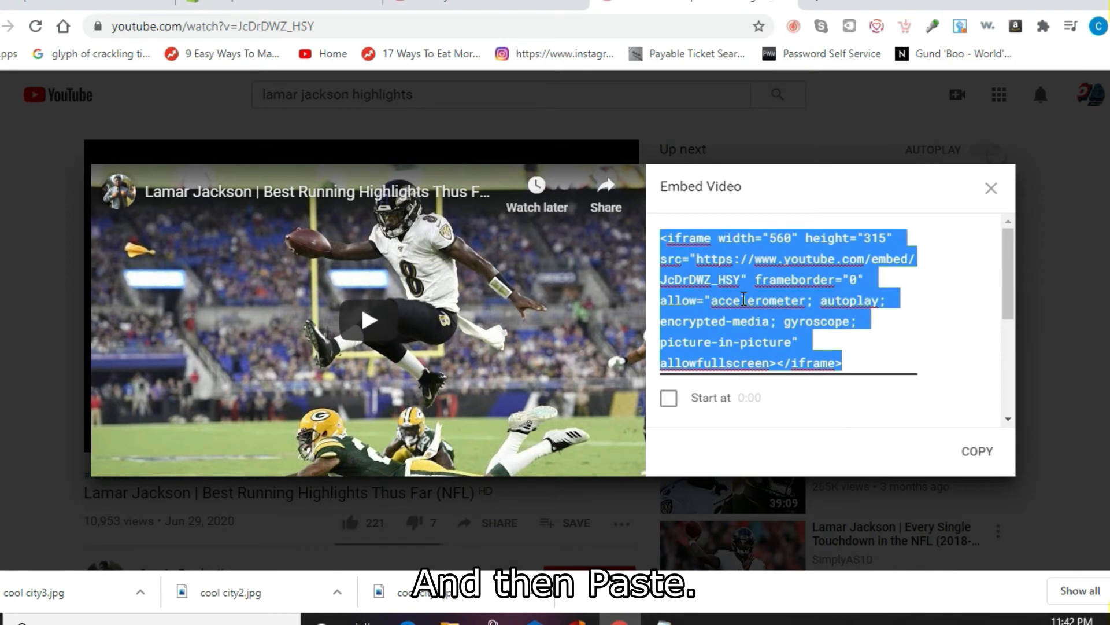
left_click(260, 5)
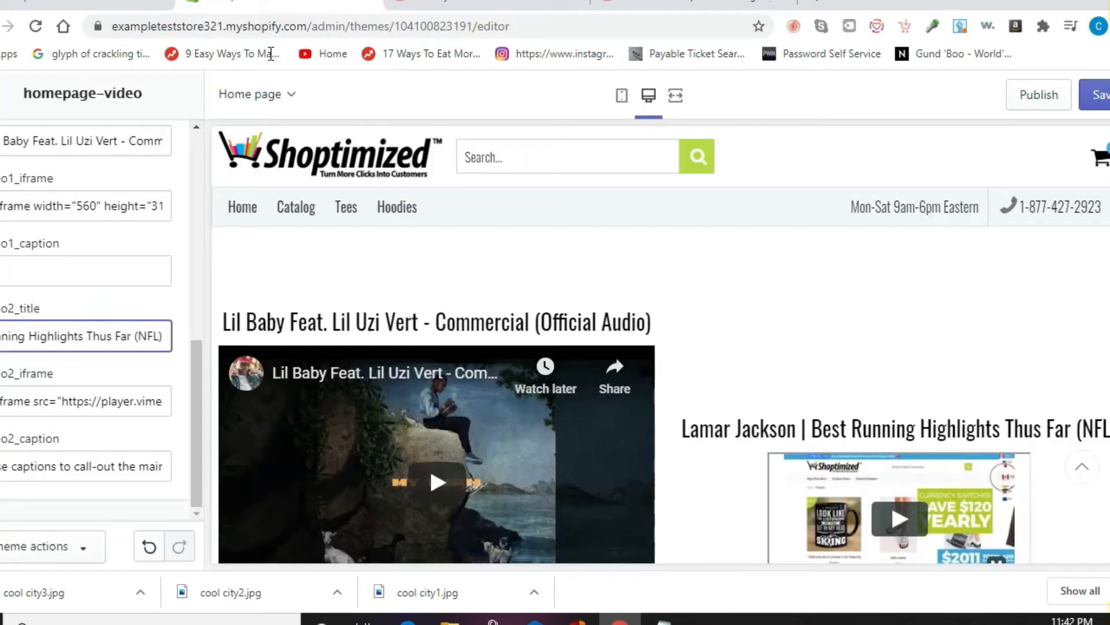
left_click(80, 396)
key("ctrl+a")
key("ctrl+v")
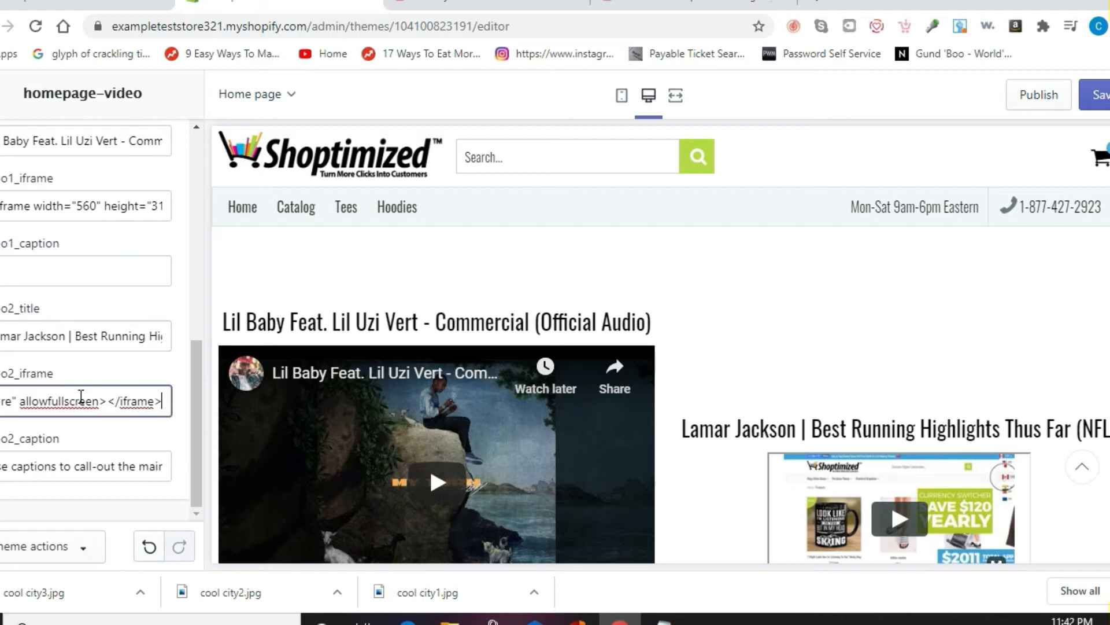
Step: Delete the second video's caption so it is blank
double_click(85, 466)
key("ctrl+a")
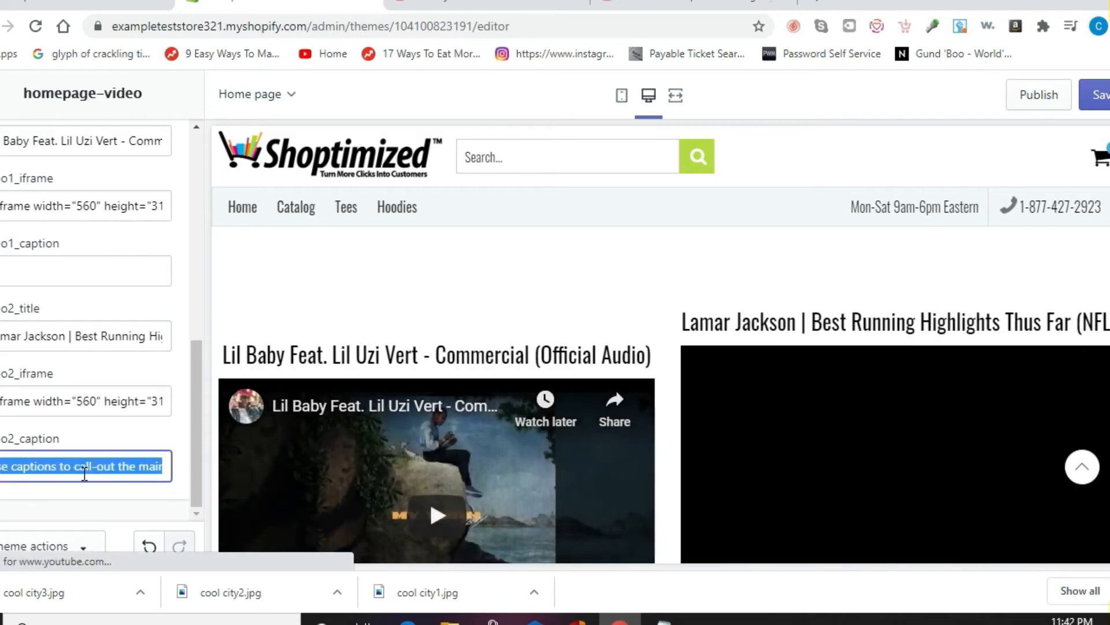
key("BackSpace")
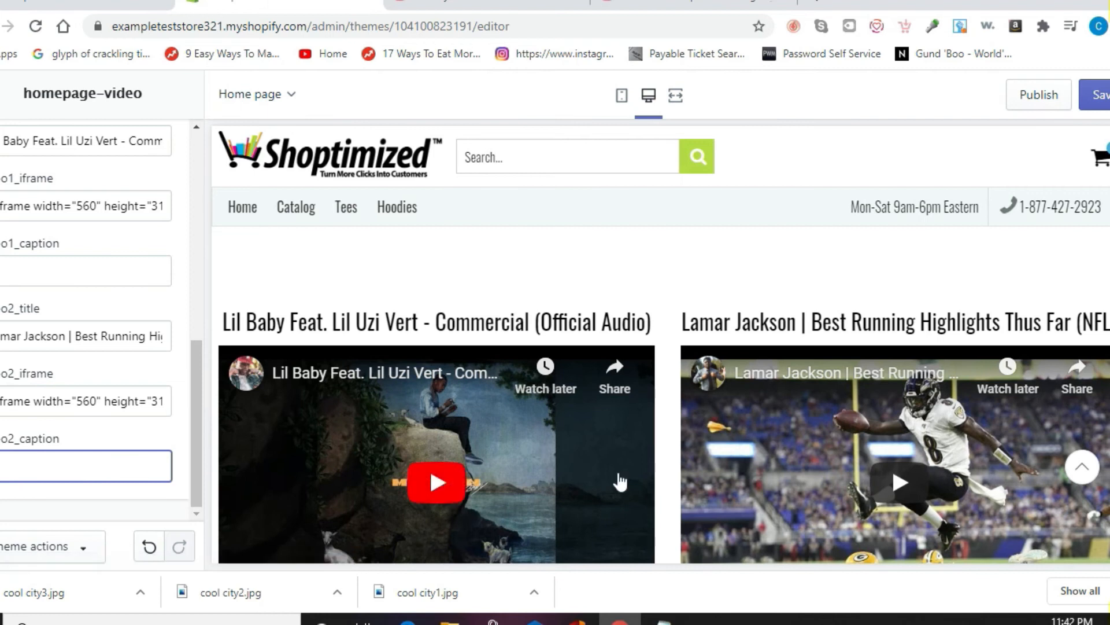
scroll(559, 318, "down", 3)
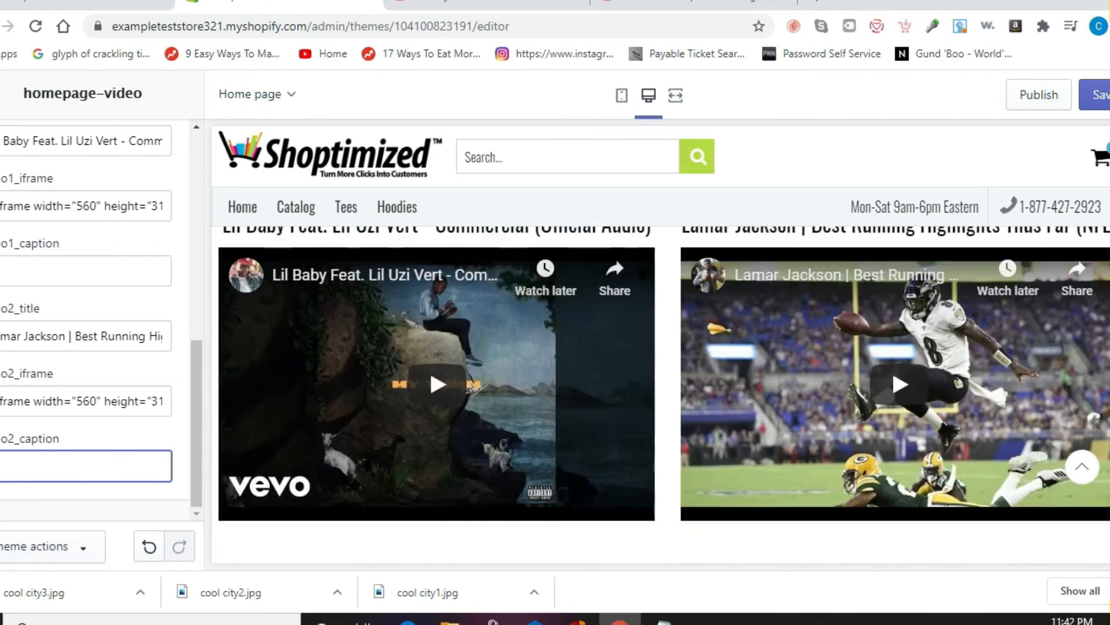
scroll(560, 317, "up", 1)
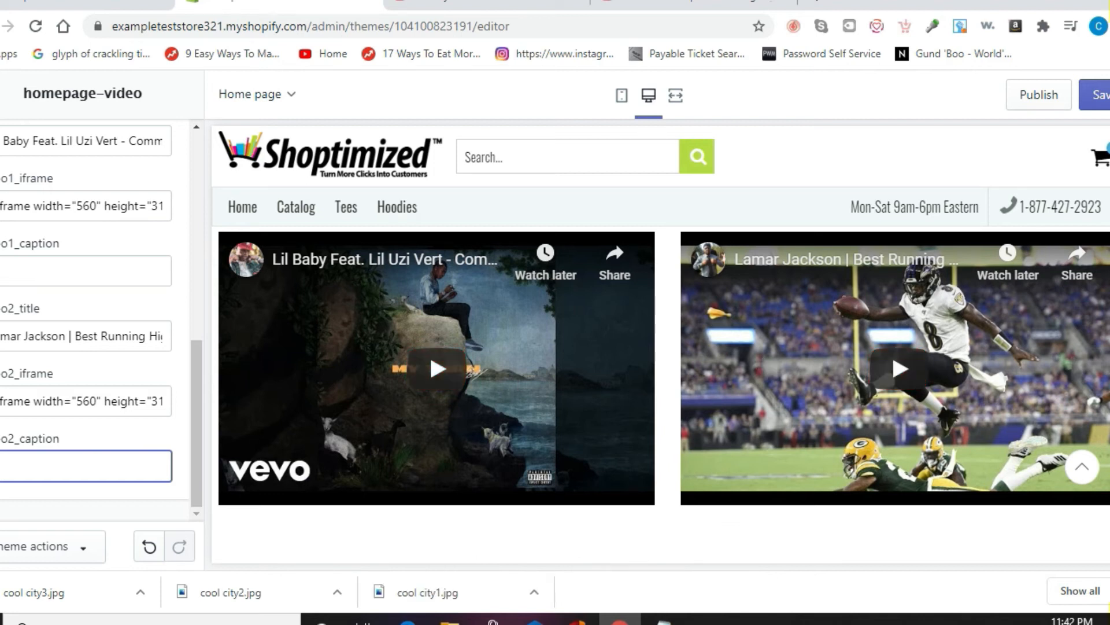
scroll(663, 381, "down", 5)
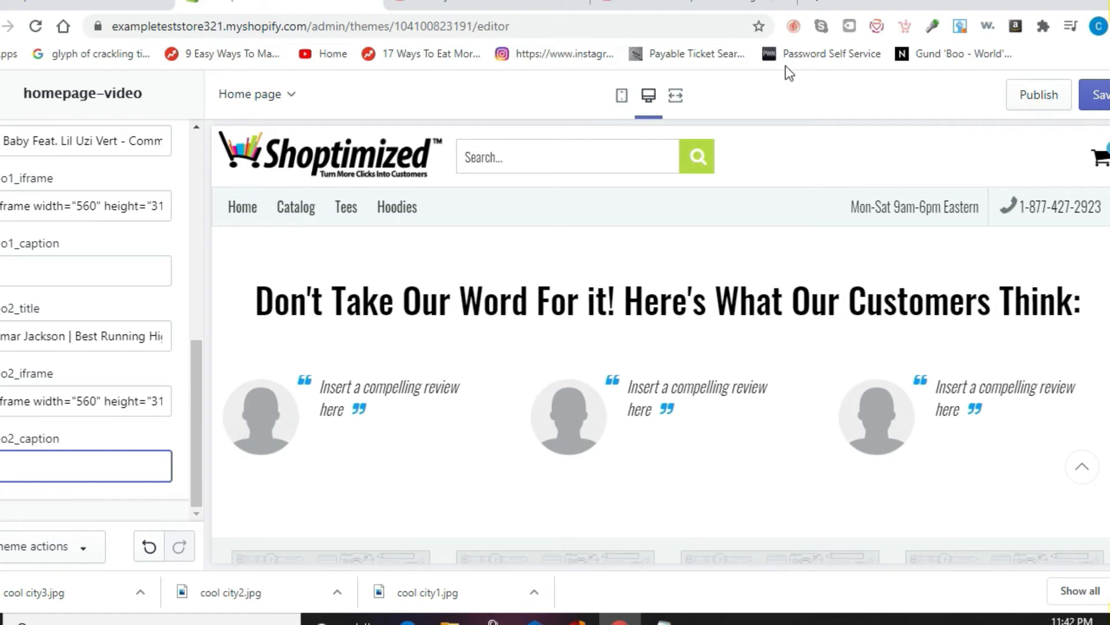
Step: Save the video settings and expand the first review block in the homepage-review section
left_click(1085, 99)
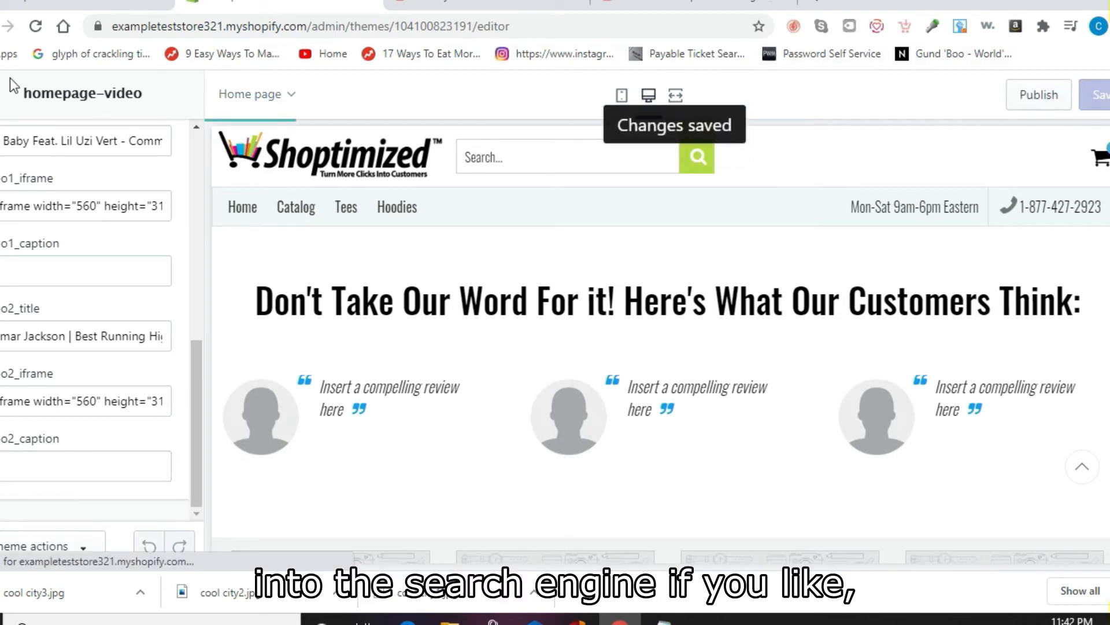
left_click(1, 94)
left_click_drag(200, 313, 200, 401)
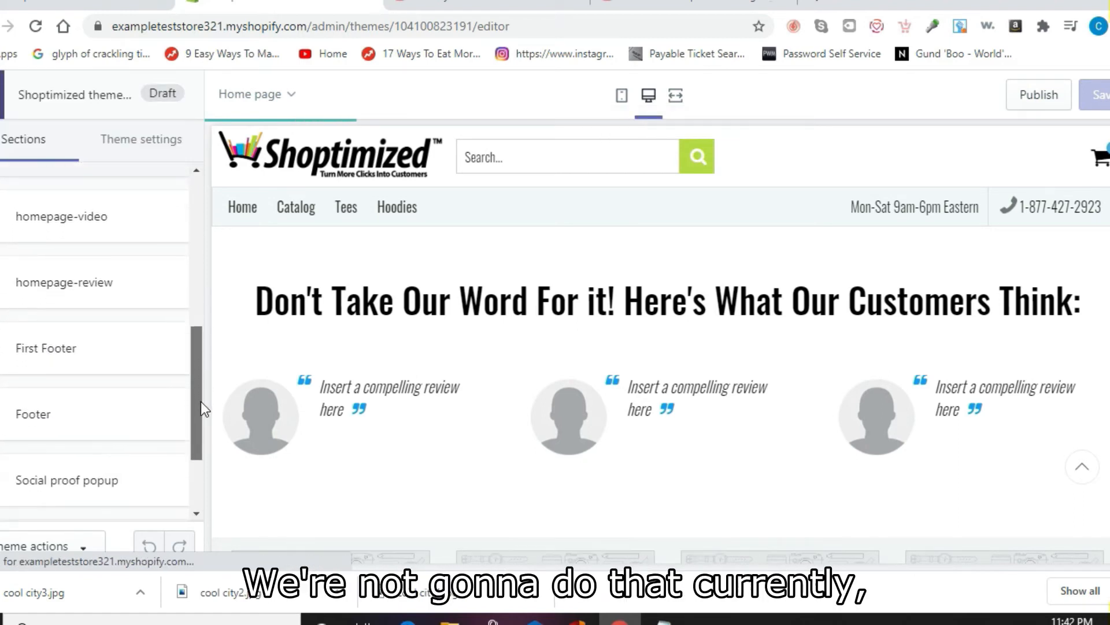
left_click(109, 301)
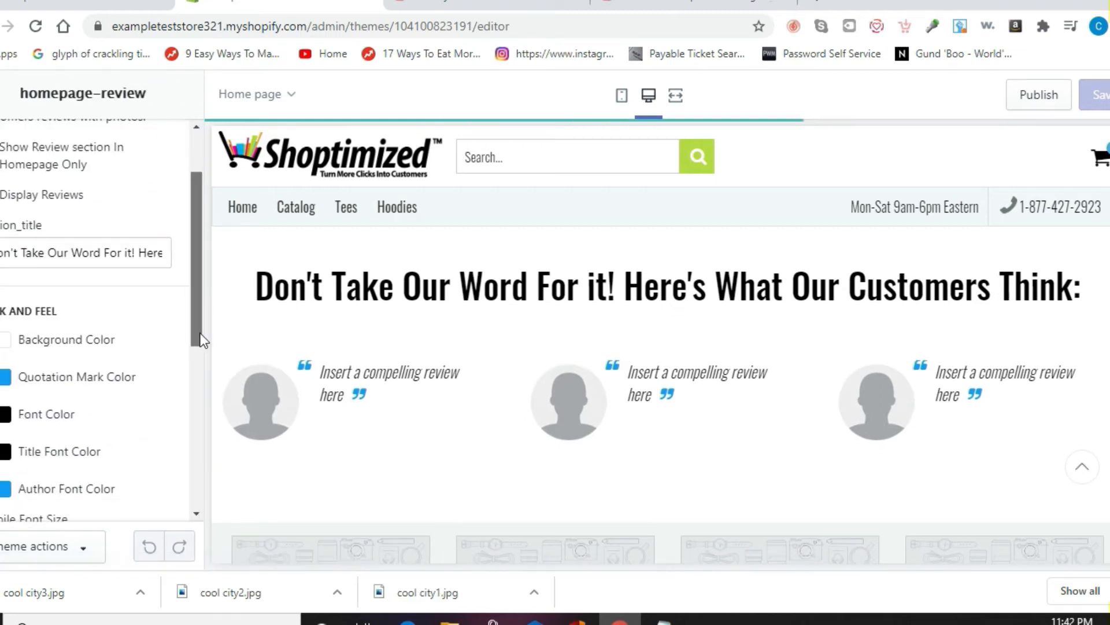
scroll(200, 352, "down", 4)
scroll(203, 440, "down", 4)
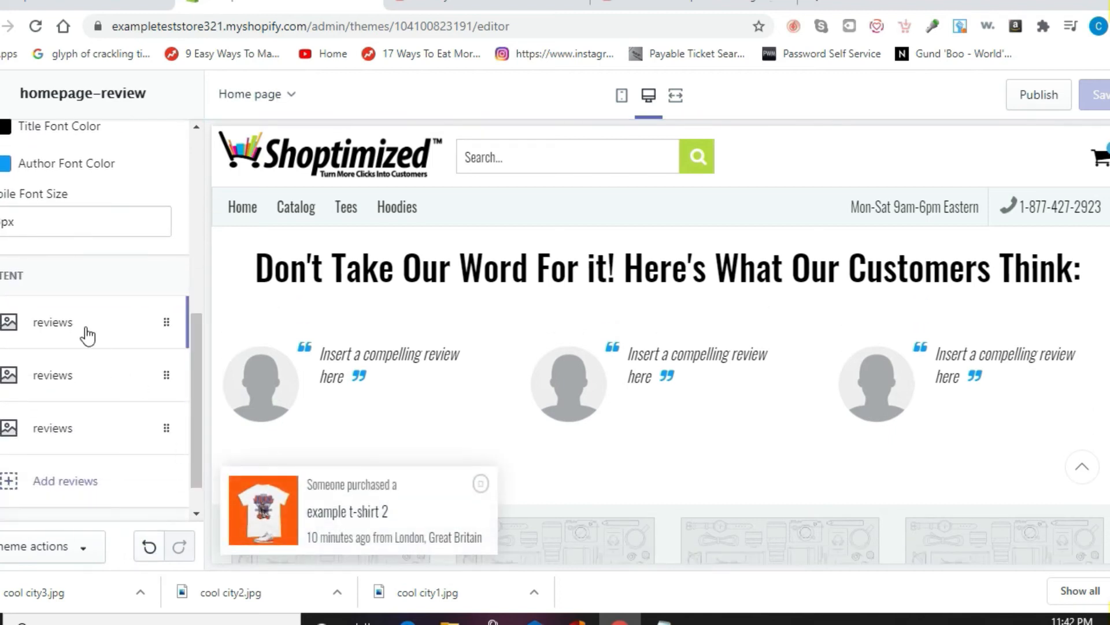
left_click(86, 329)
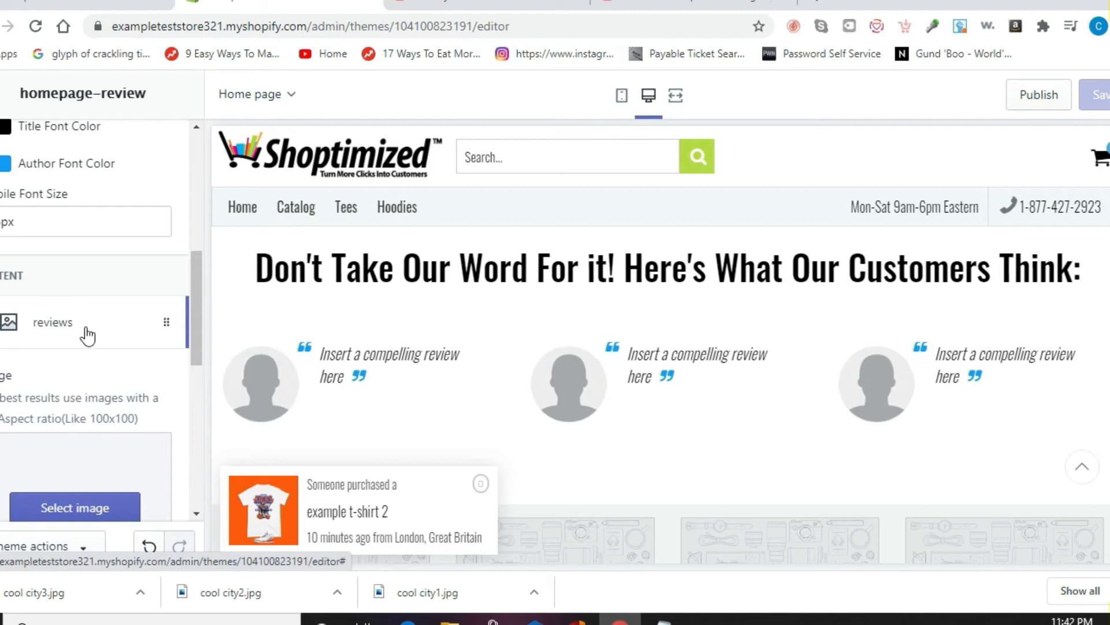
Step: Change the first review text to 'I think Detroit Revenue is the greatest company in the world' and save
left_click_drag(197, 330, 197, 425)
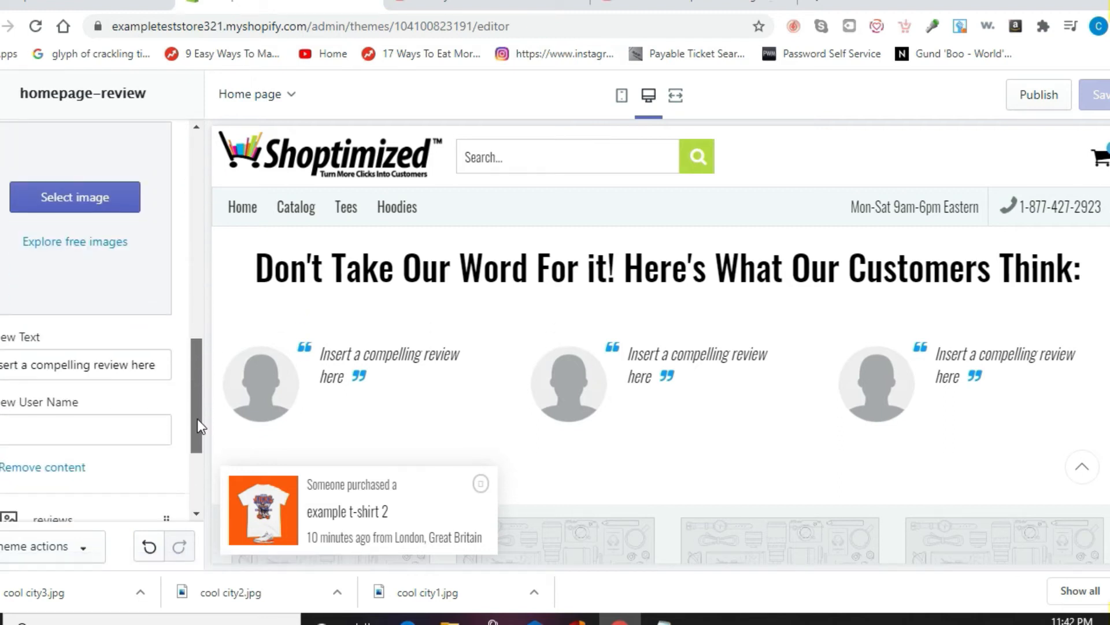
double_click(75, 368)
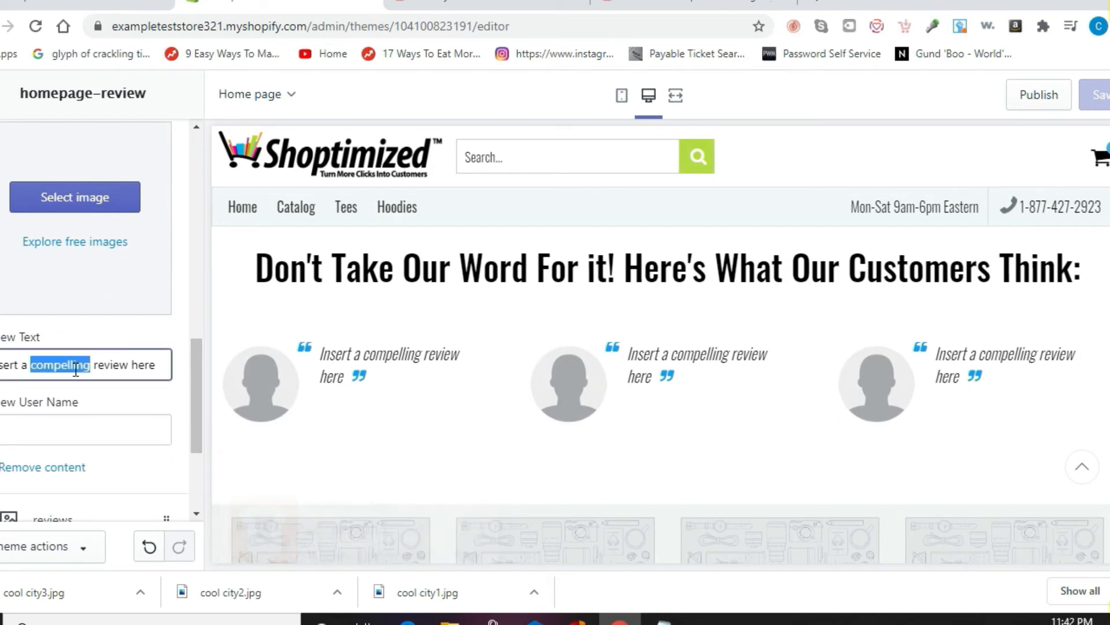
left_click(76, 369)
key("BackSpace")
type("I think")
type(" Detroit R")
type("evune")
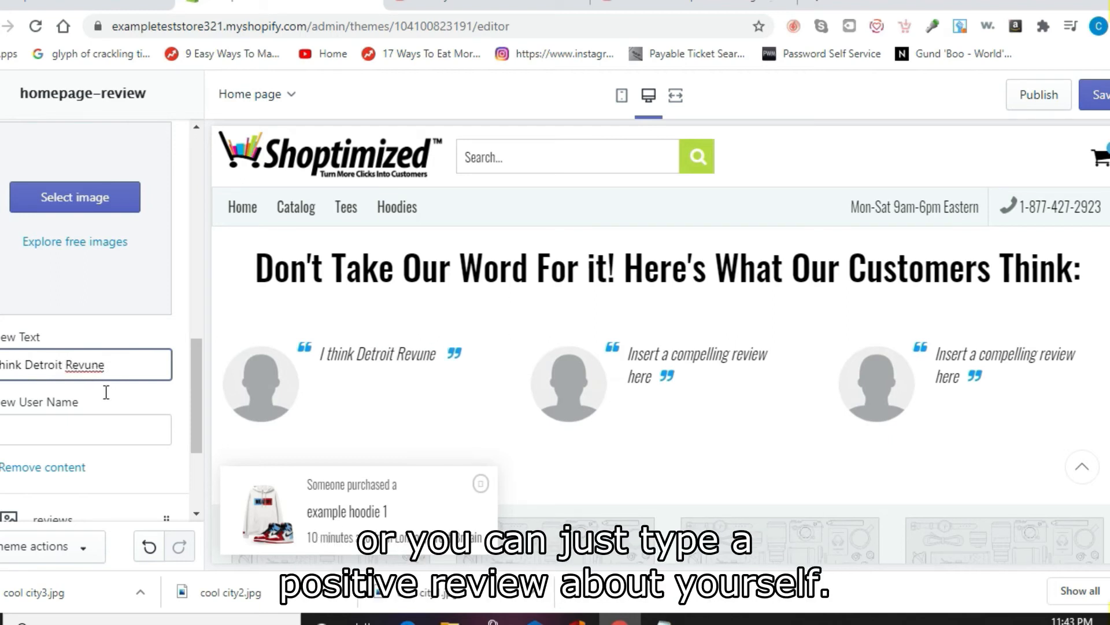
type("e")
key("Right")
key("Delete")
key("BackSpace")
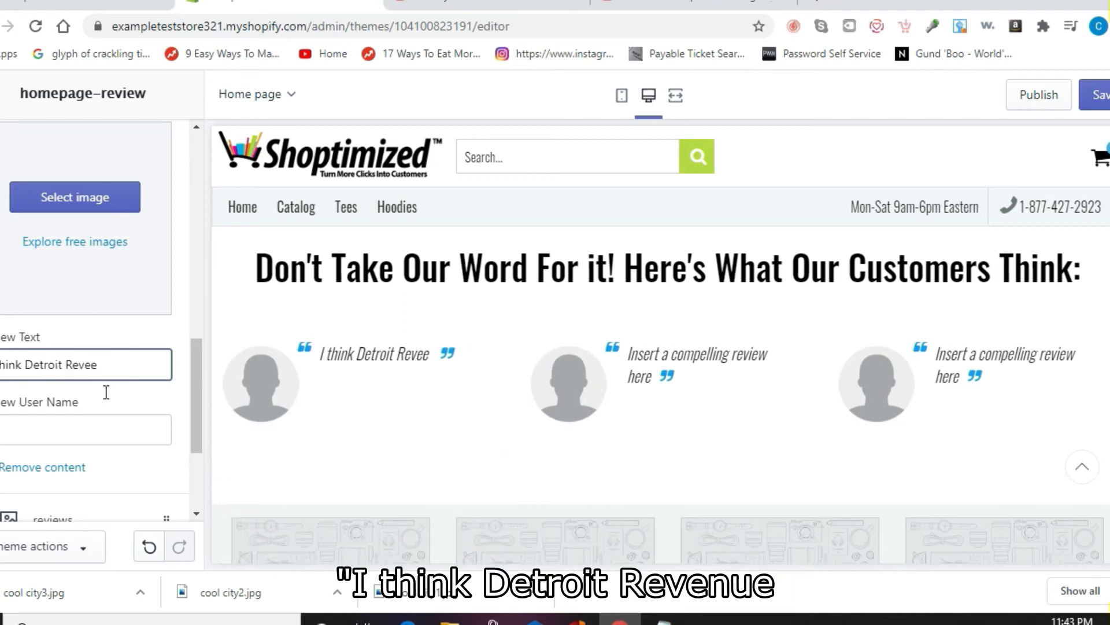
type("nu")
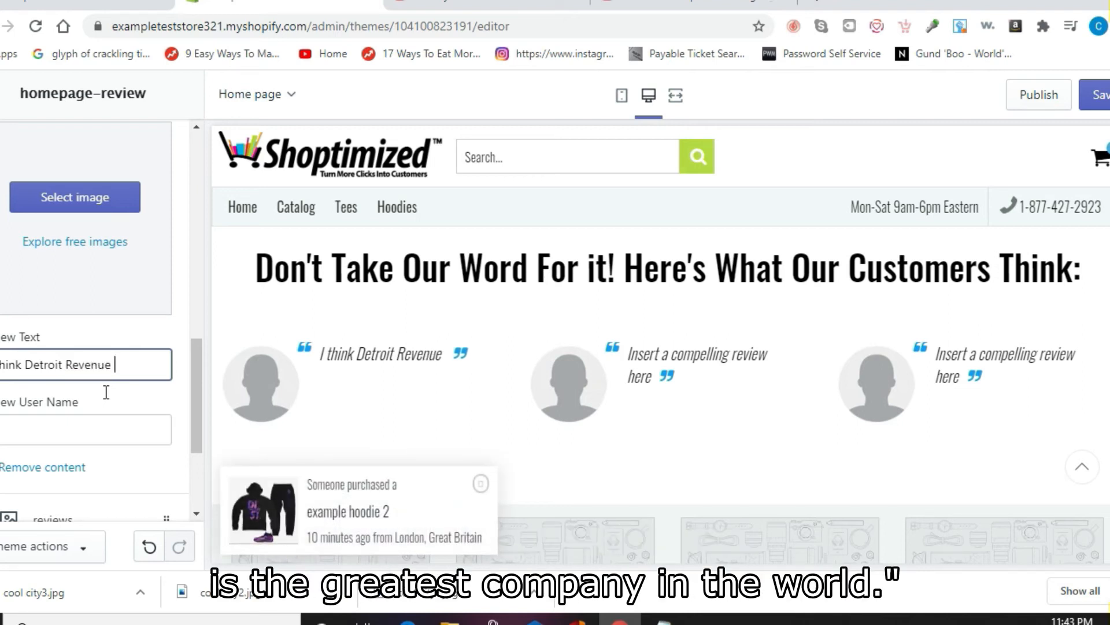
type(" is the greatest ")
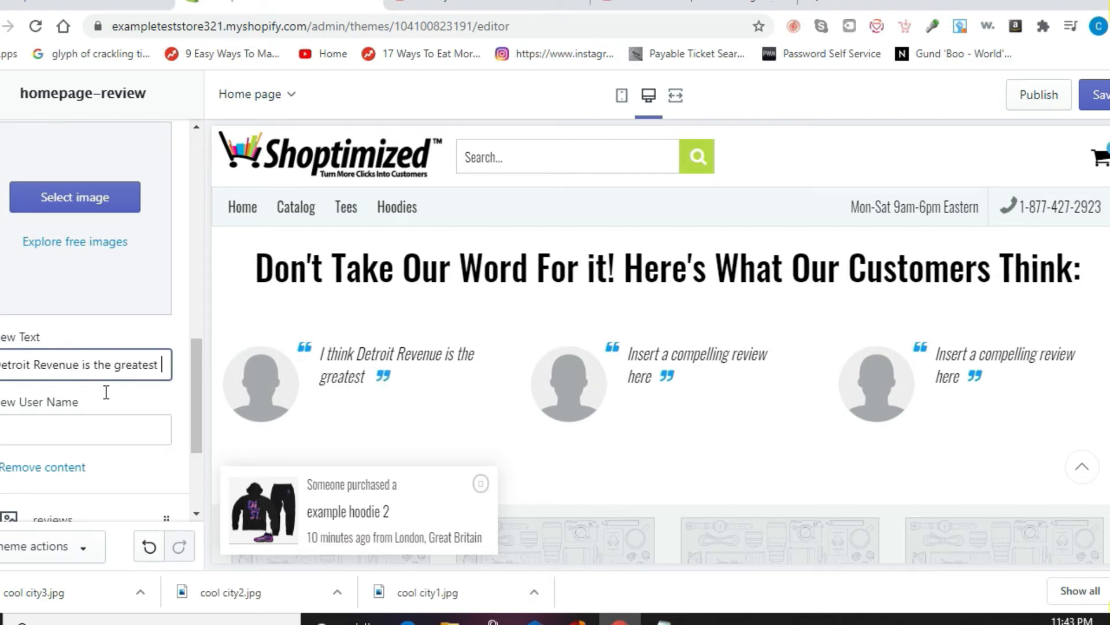
type("c")
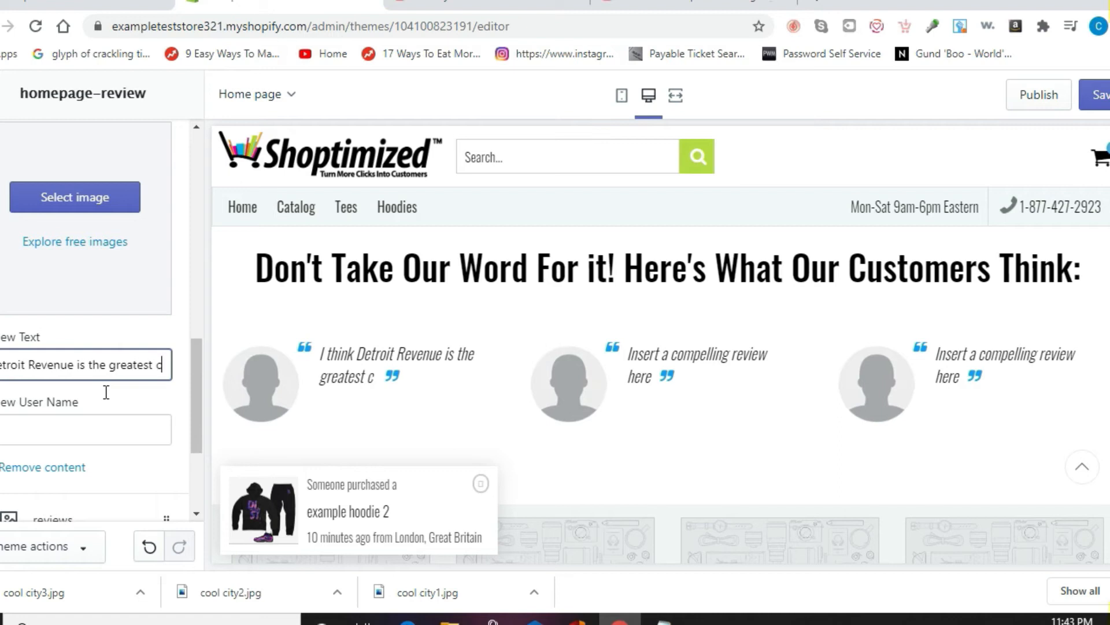
type("ompany in the world")
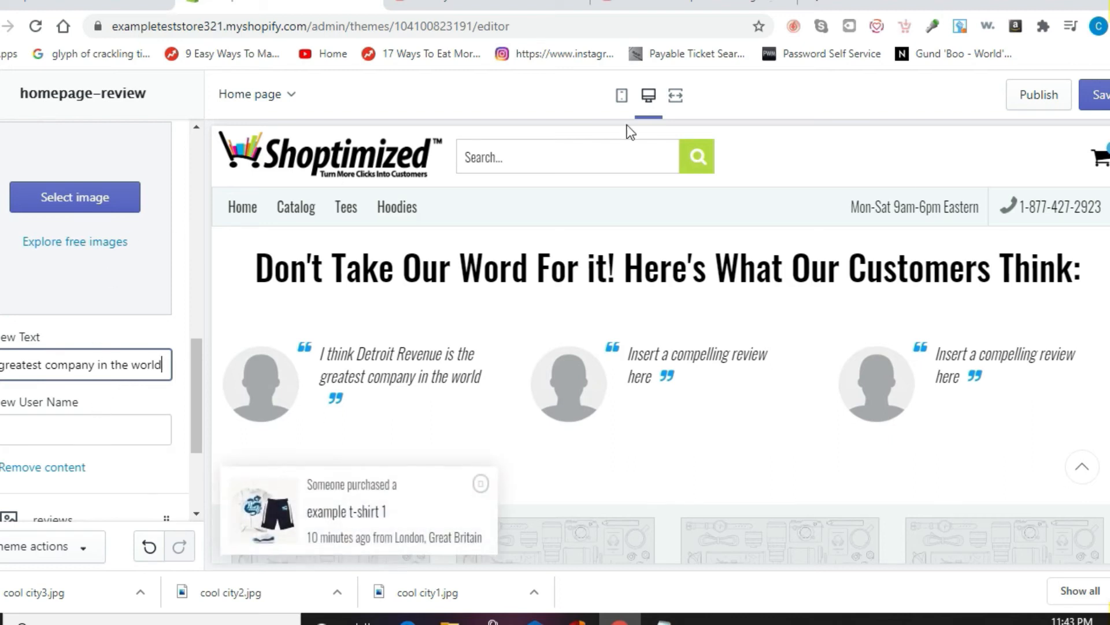
left_click(1104, 99)
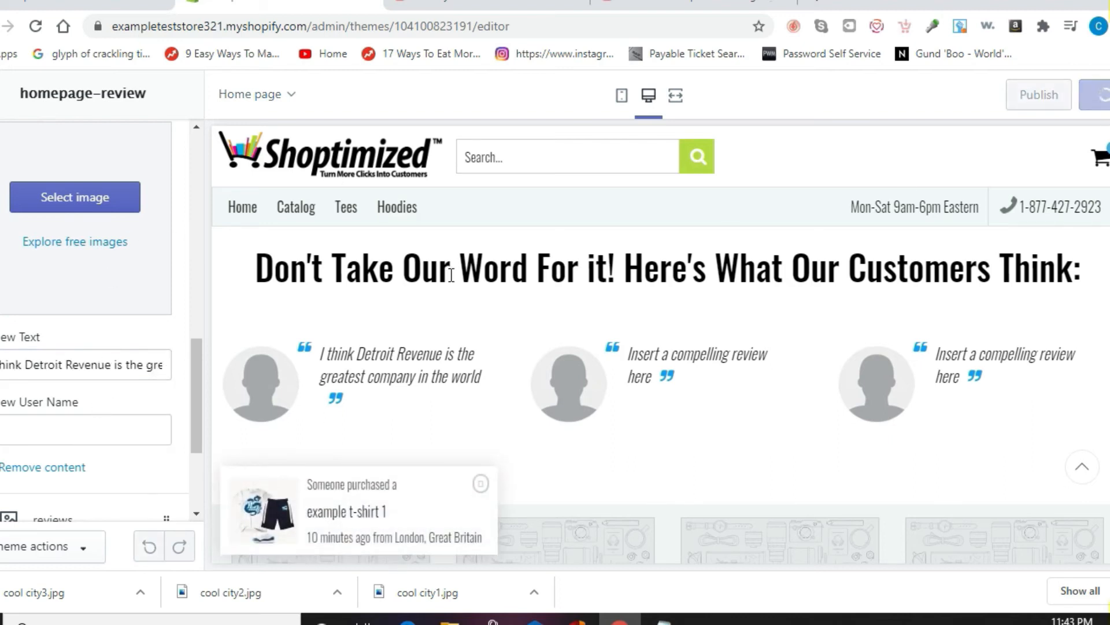
left_click_drag(200, 360, 196, 402)
Step: Change the second review text to 'me too' and save
left_click(74, 377)
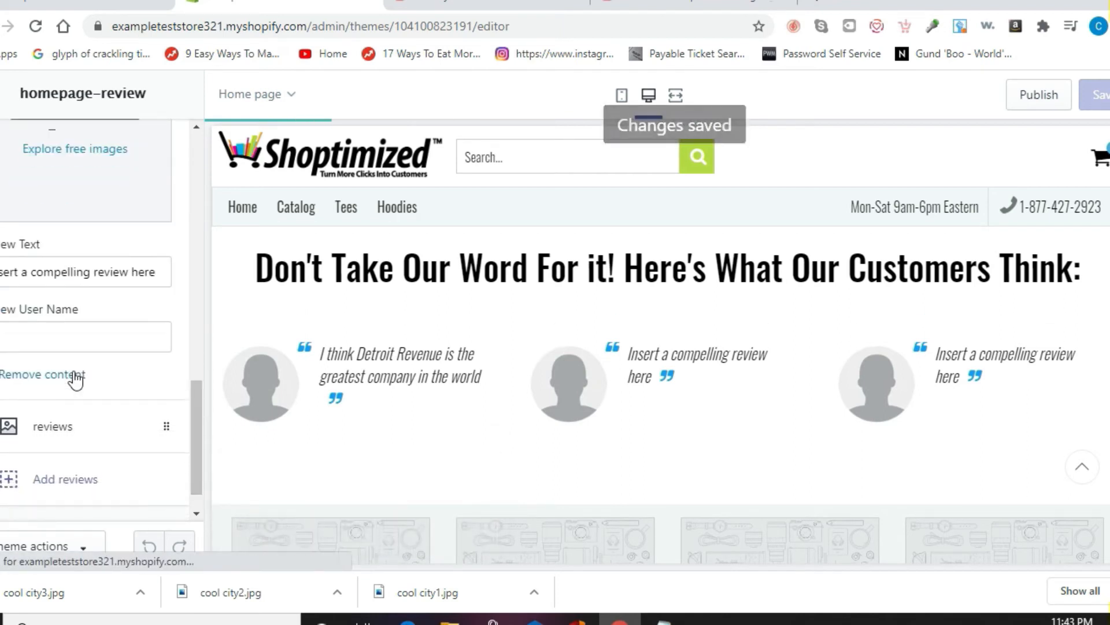
triple_click(64, 270)
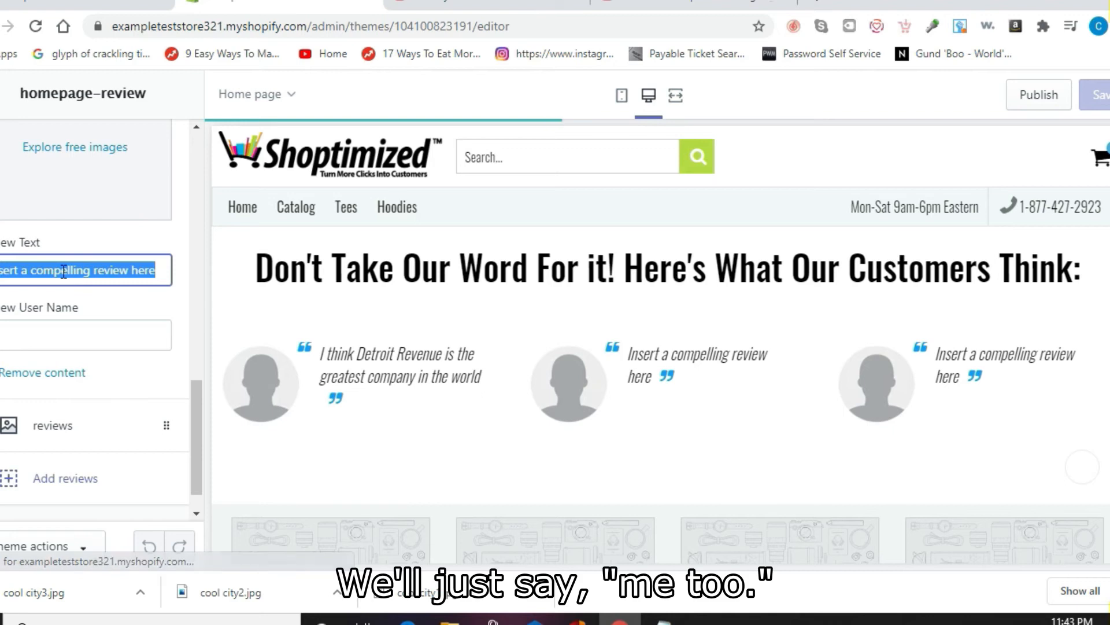
type("me")
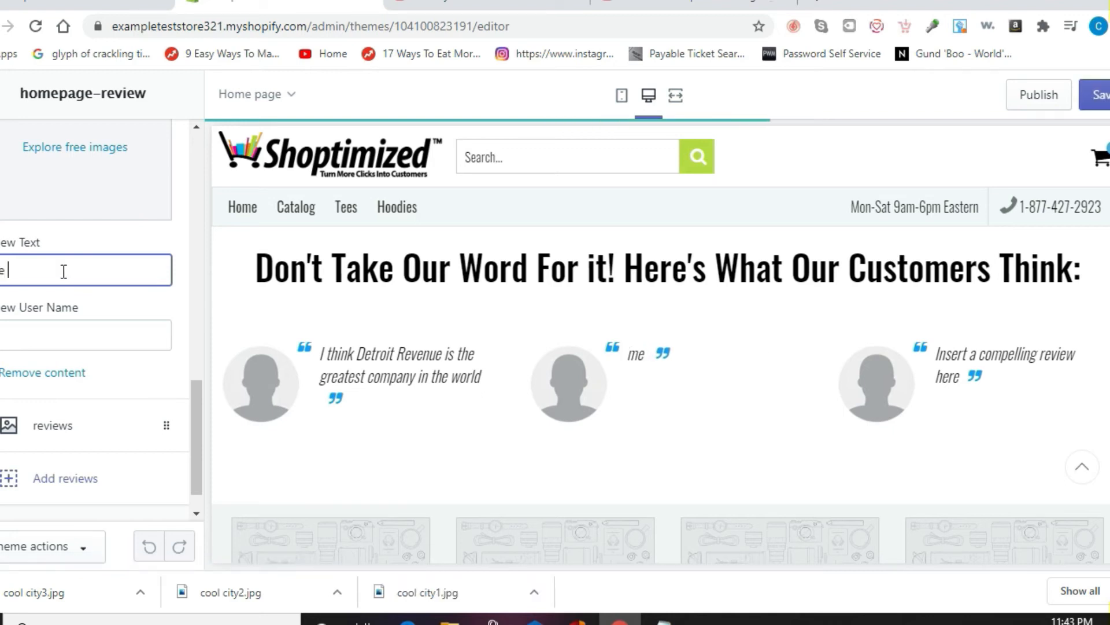
type(" too")
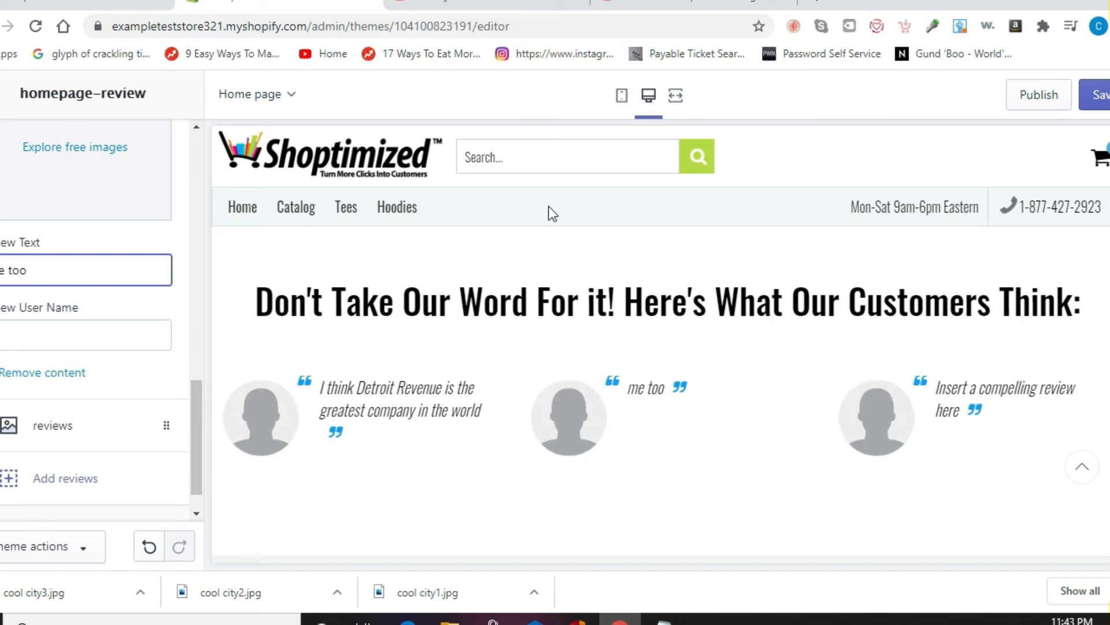
left_click(1098, 94)
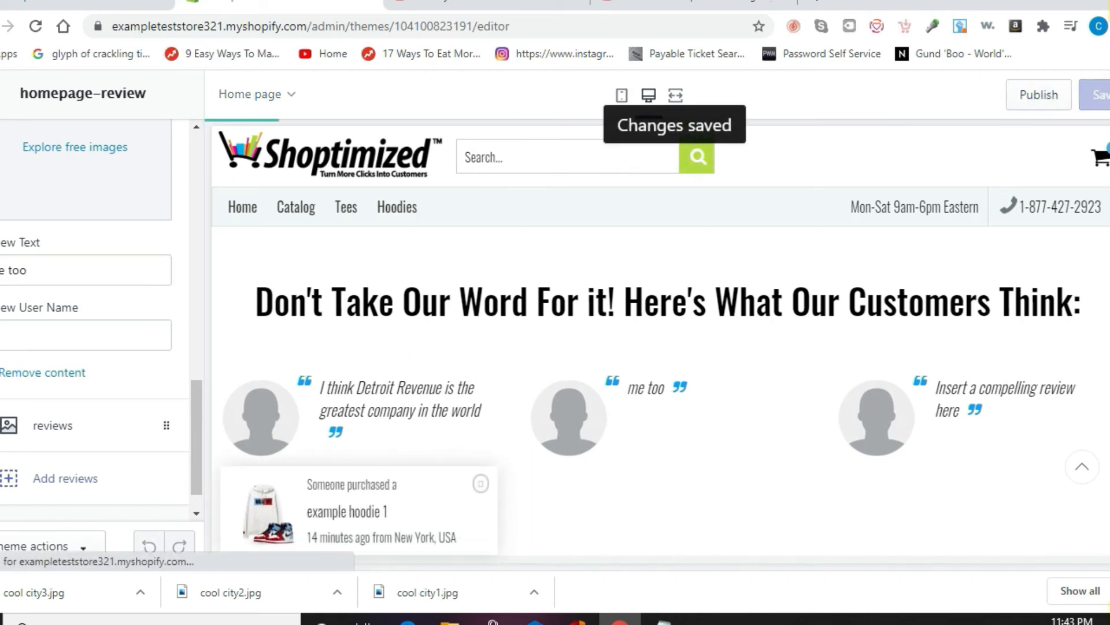
Step: Change the third review text to 'They're Great!' and save
left_click(62, 426)
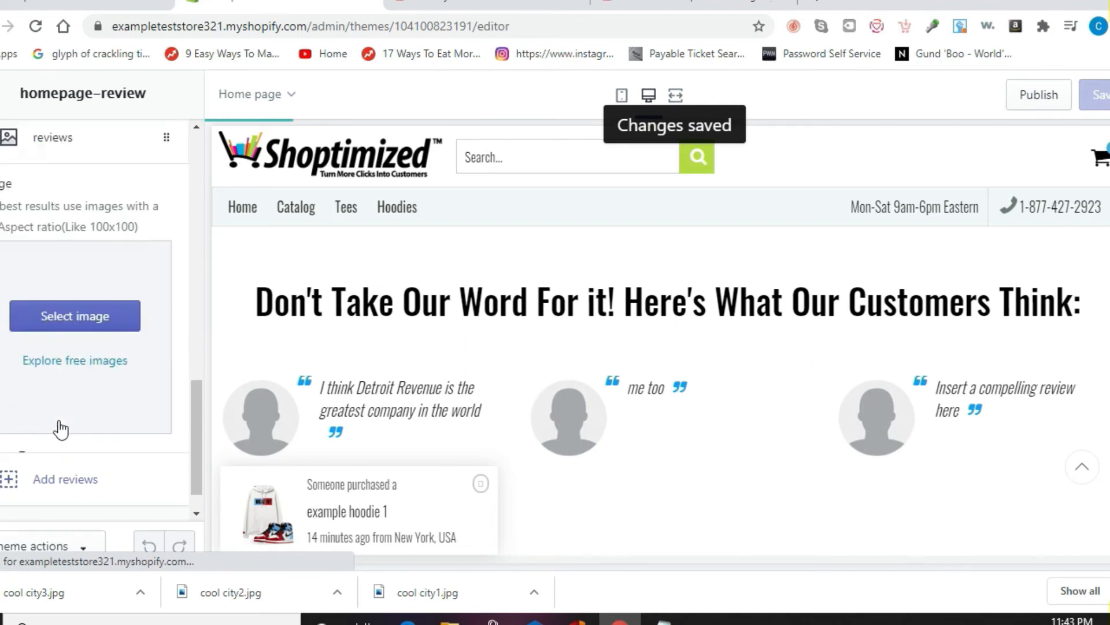
triple_click(105, 498)
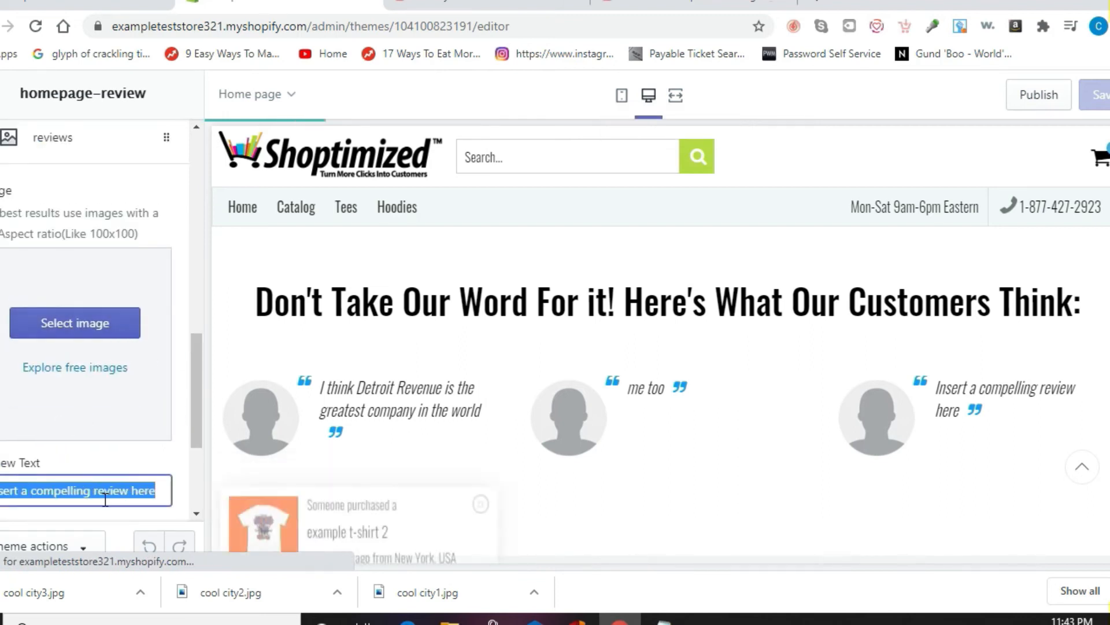
type("t")
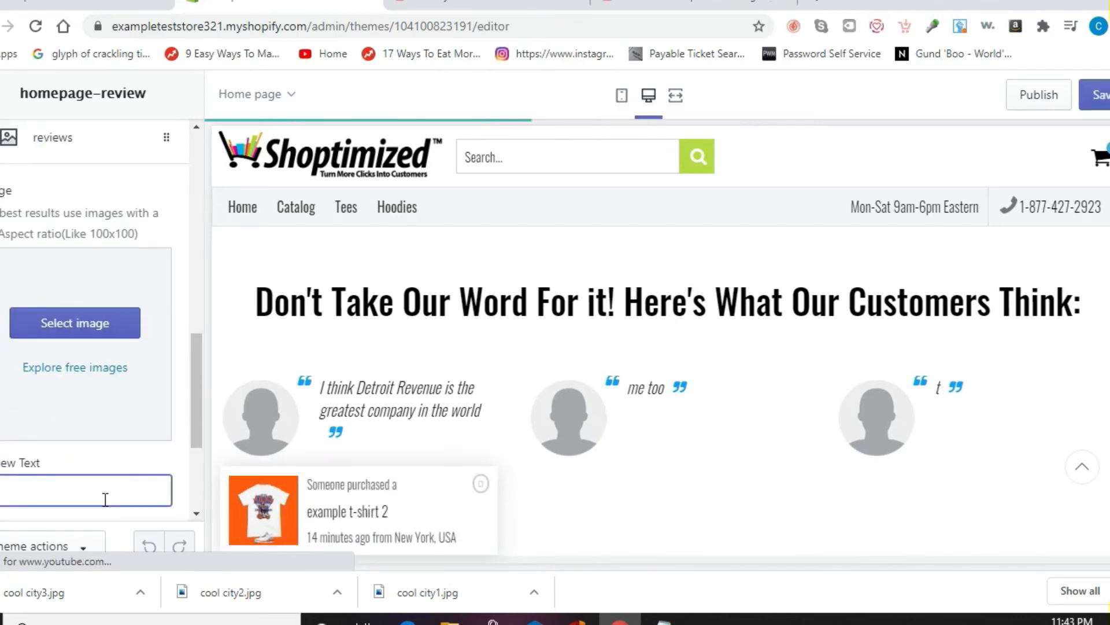
type("hey'r")
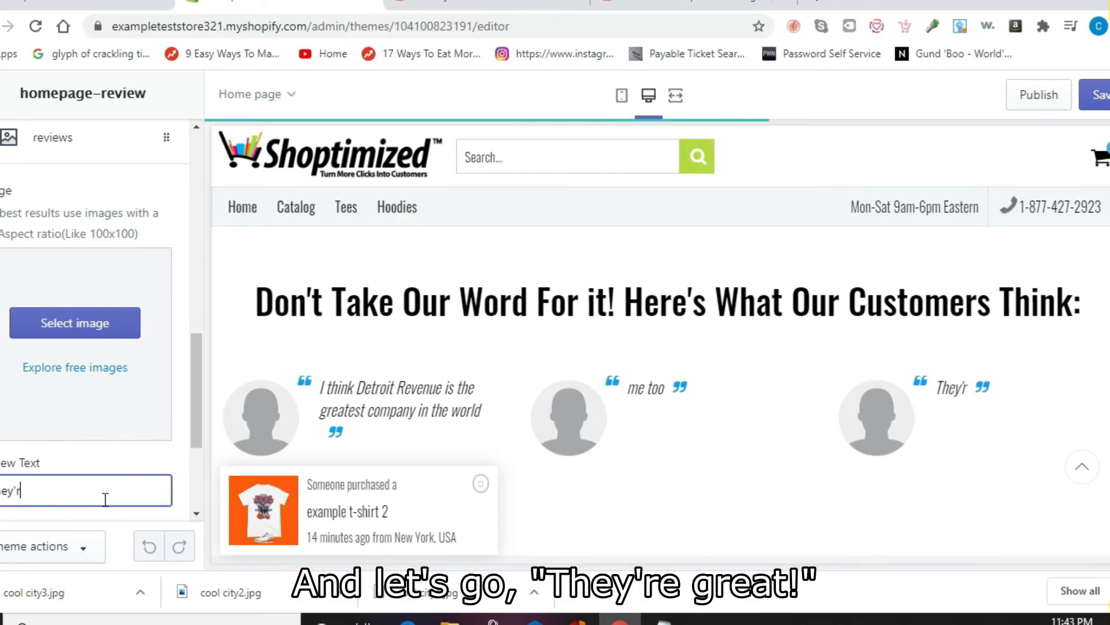
type("e Great!")
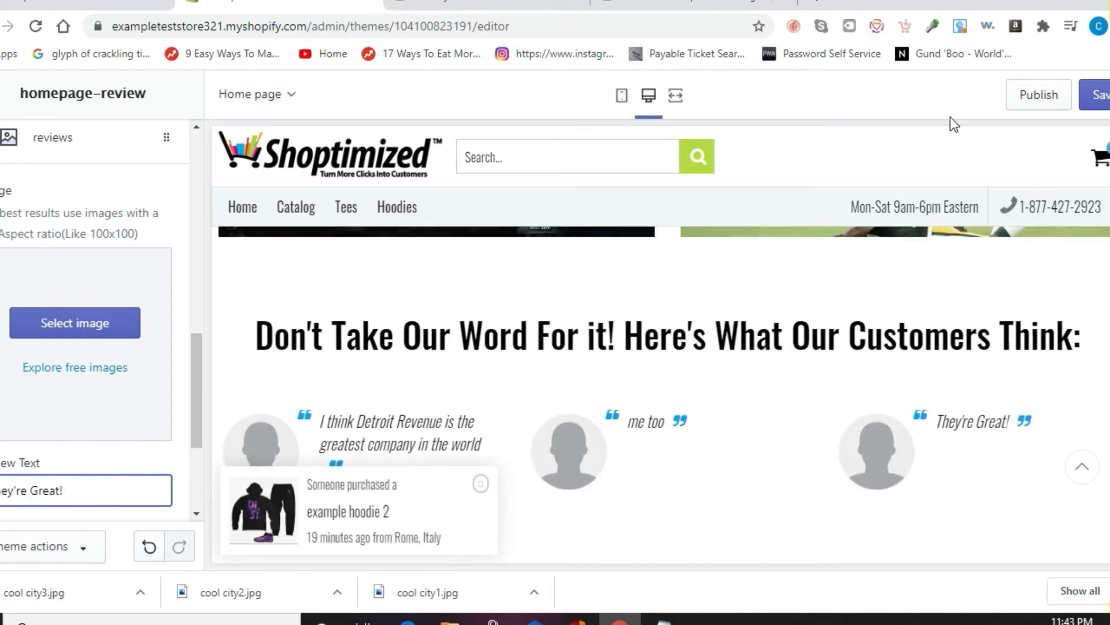
left_click(1101, 97)
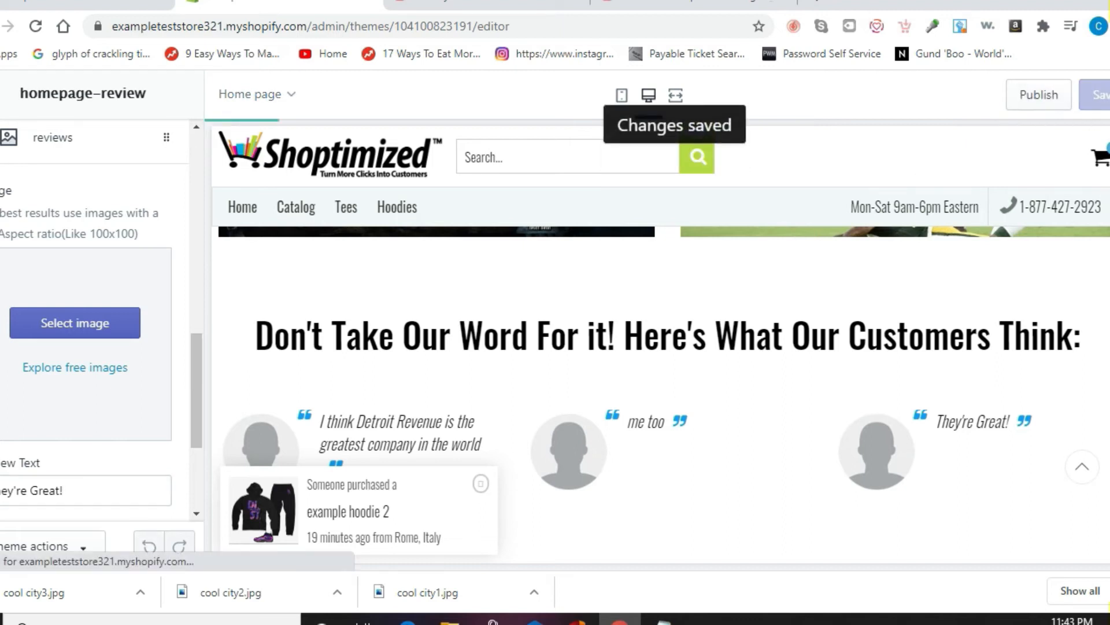
scroll(661, 393, "down", 7)
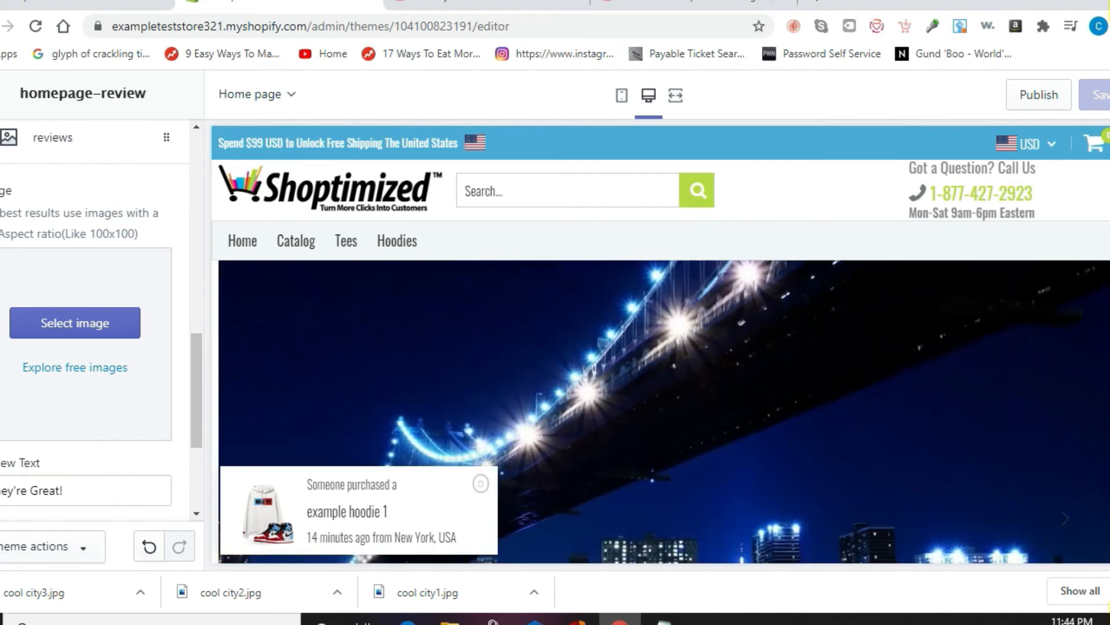
Step: Go back to the sections list and open the Social proof popup section
left_click(2, 94)
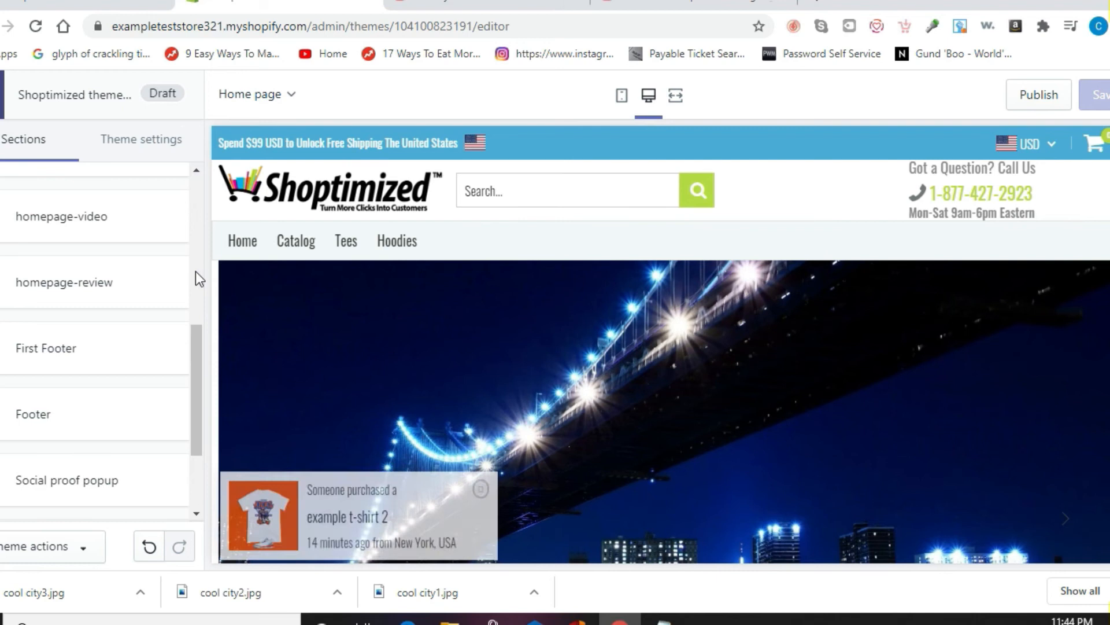
left_click_drag(195, 335, 194, 393)
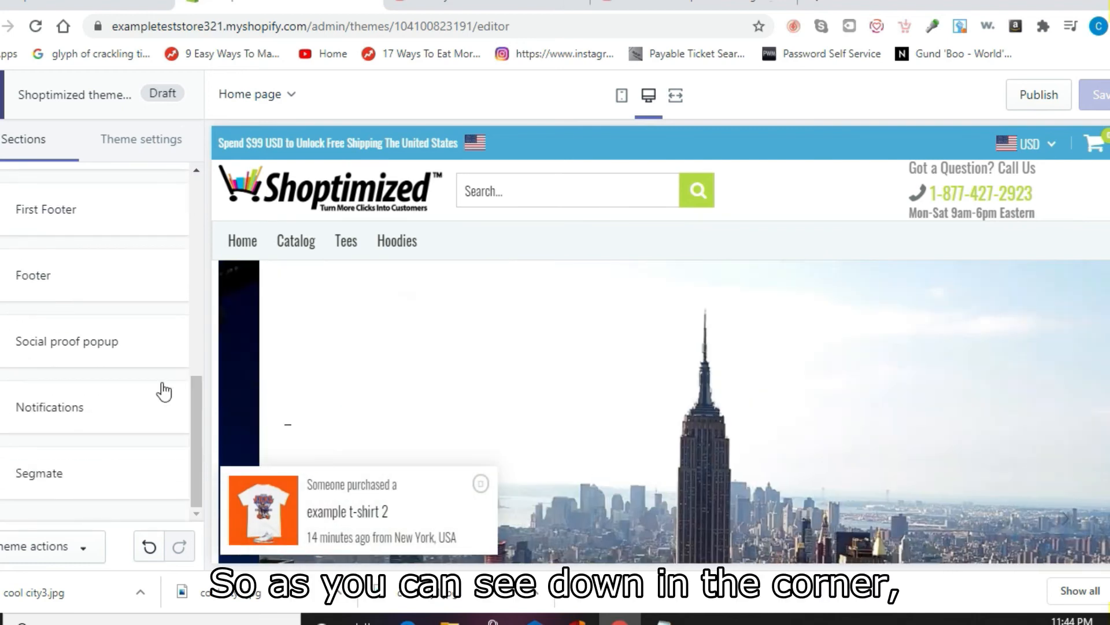
left_click(62, 349)
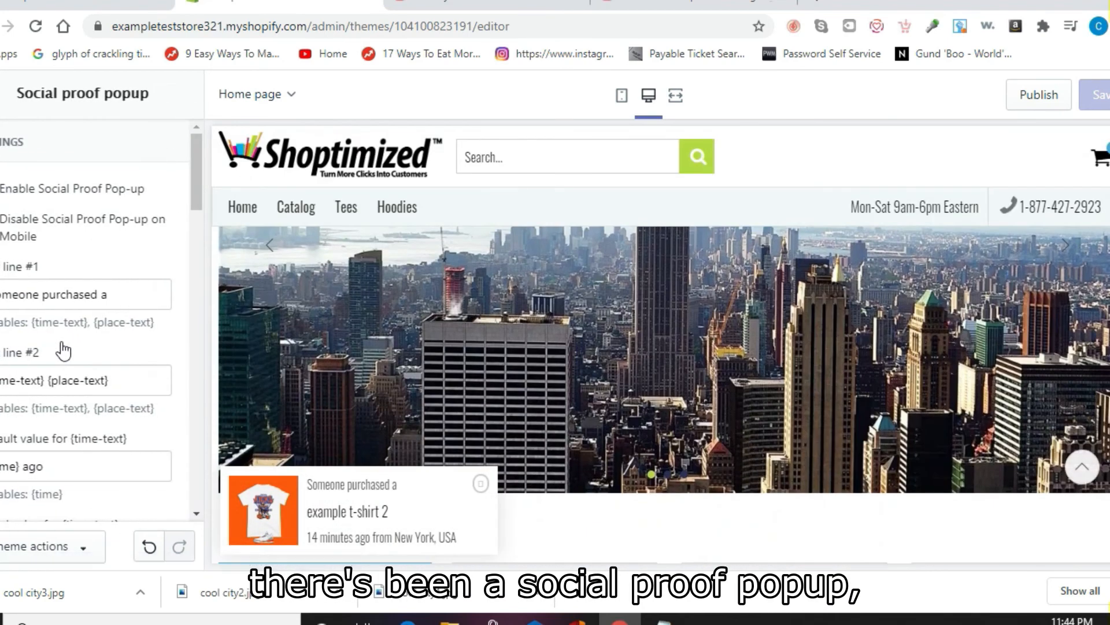
Step: Set the popup's max time to 60 minutes, shift intervals to 20sec and 35sec, lifetime to 5sec
left_click_drag(192, 199, 204, 372)
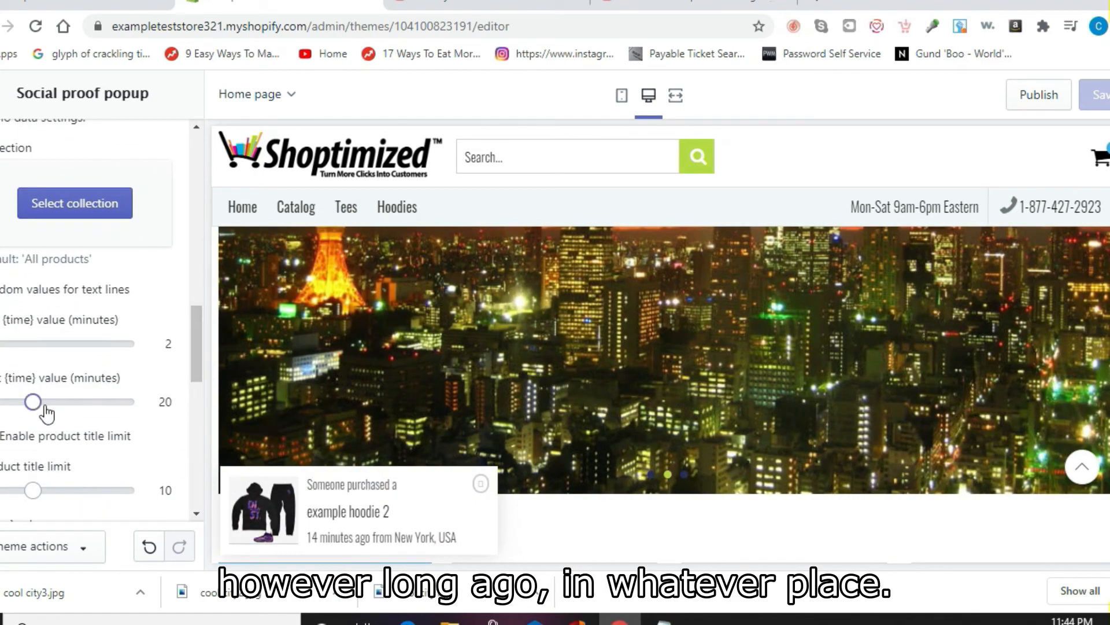
left_click_drag(34, 401, 151, 399)
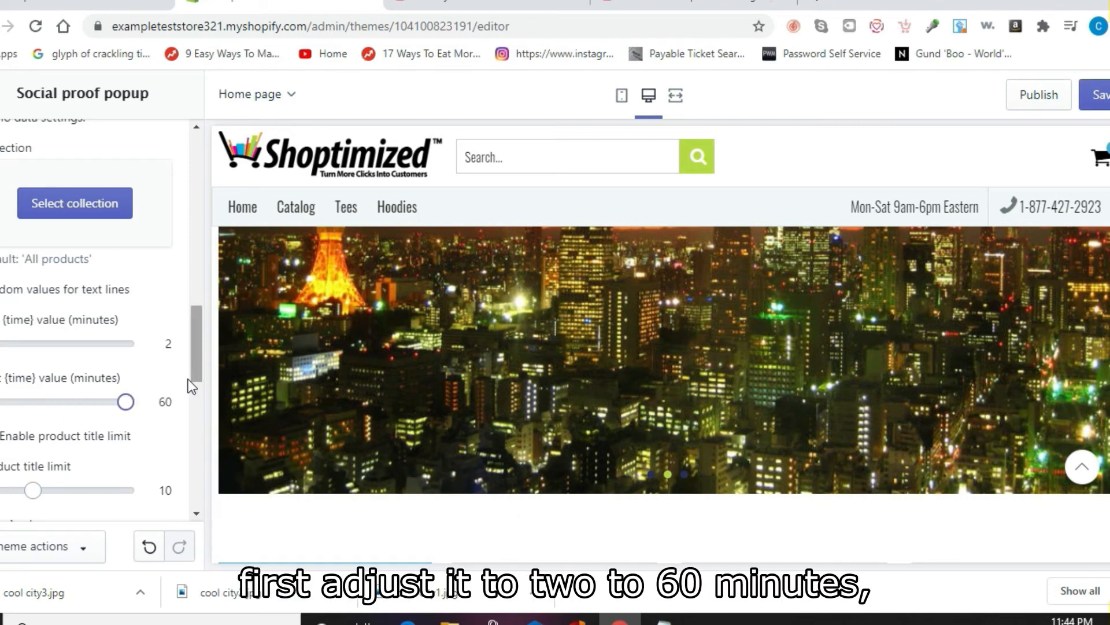
left_click_drag(195, 386, 199, 496)
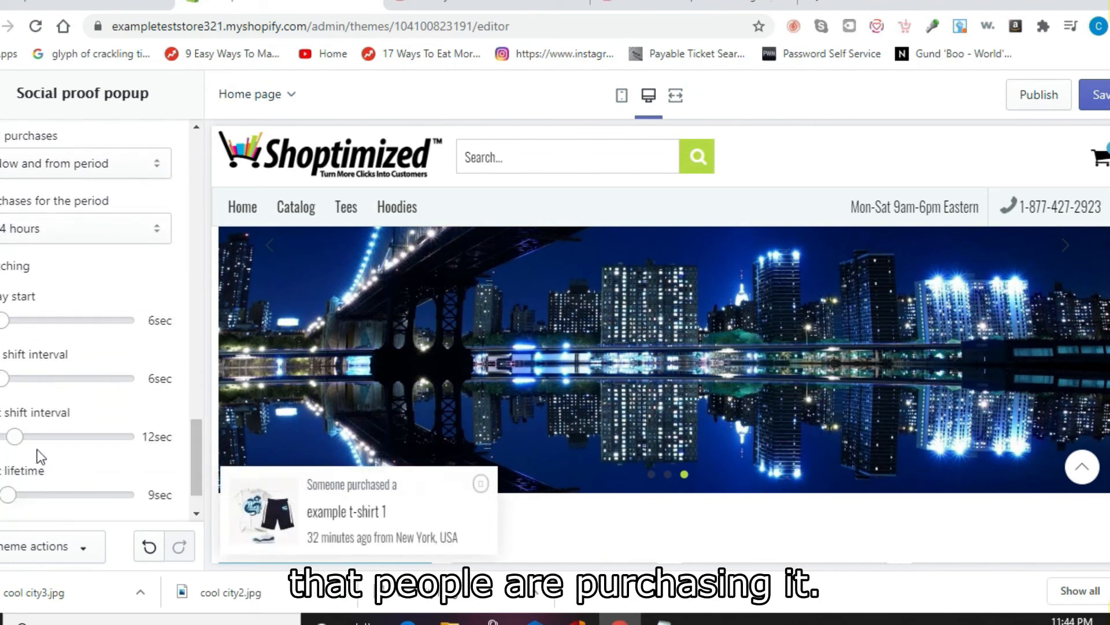
left_click_drag(19, 438, 69, 443)
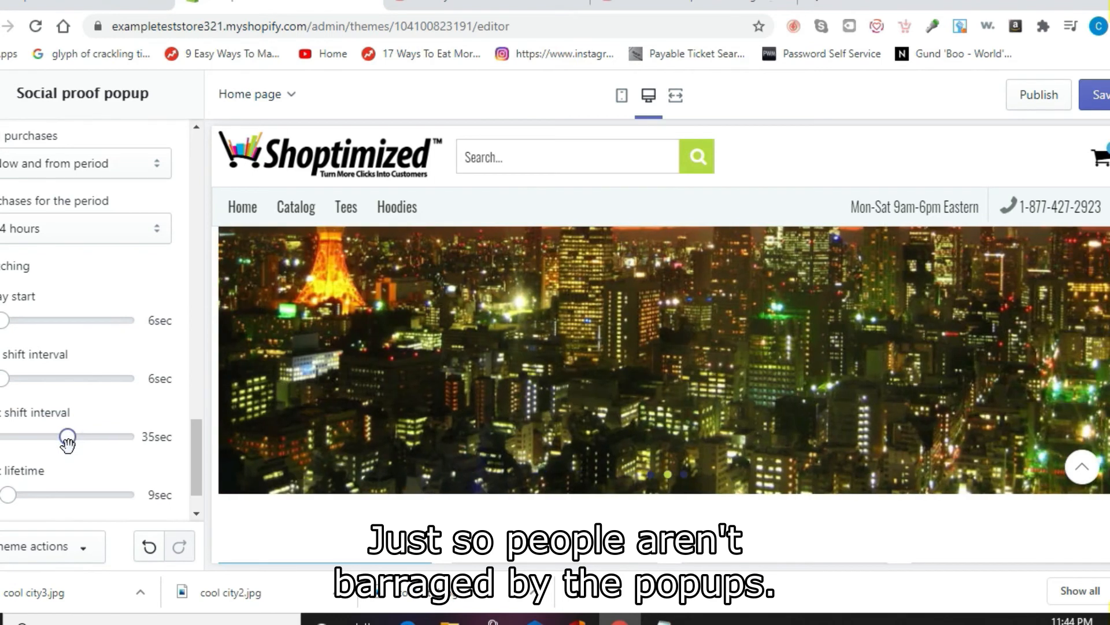
left_click_drag(3, 380, 33, 392)
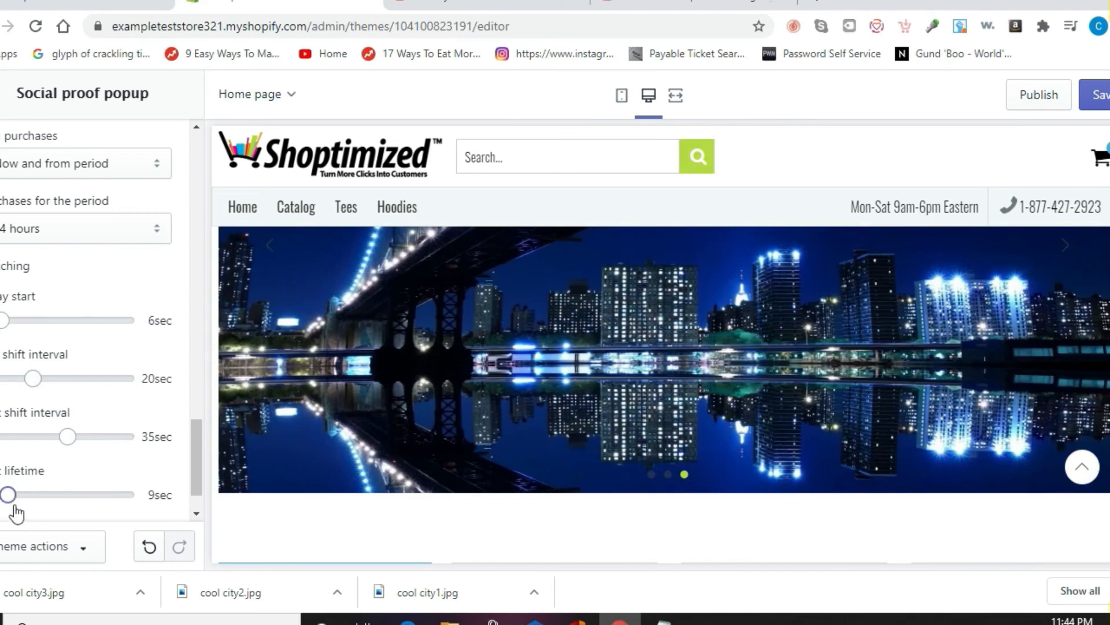
left_click_drag(13, 496, 3, 513)
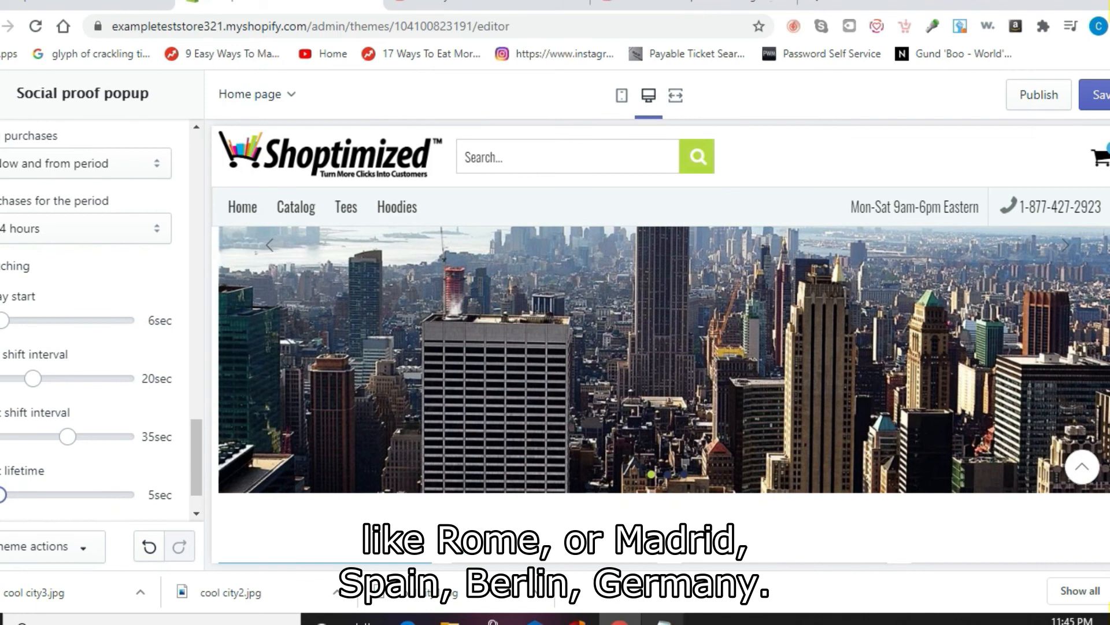
left_click(663, 618)
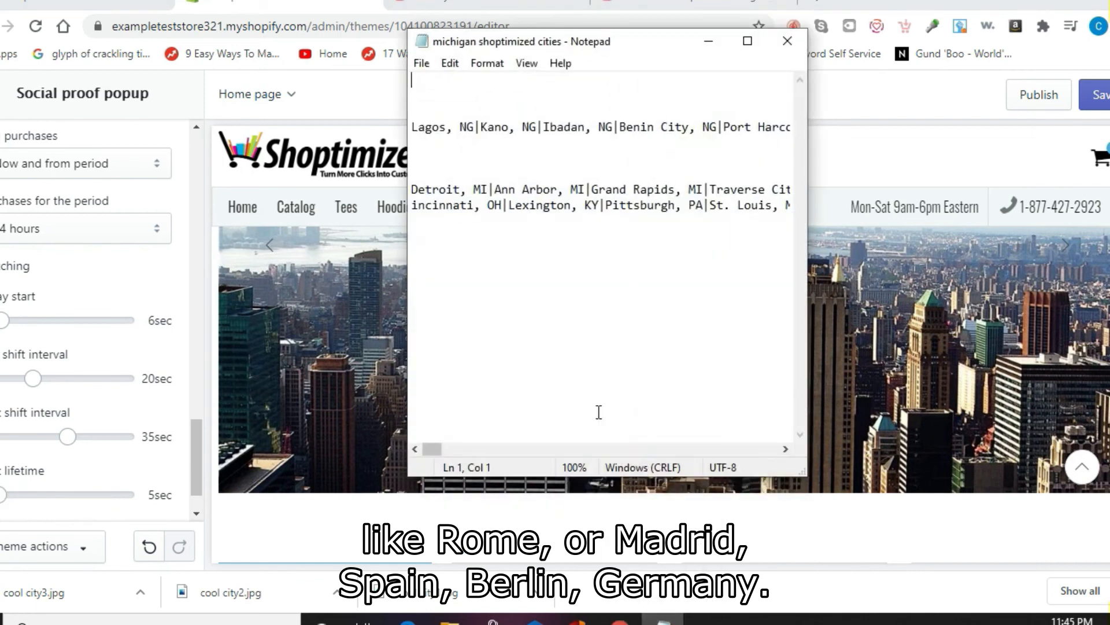
Step: Select and copy the Michigan city list from Notepad
left_click(441, 193)
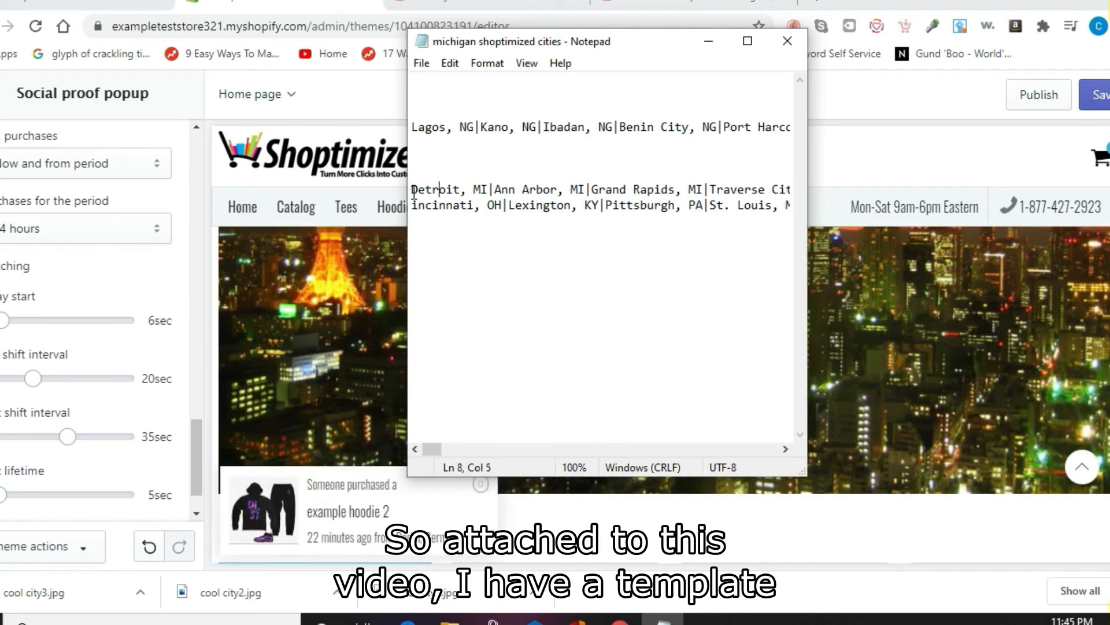
left_click_drag(440, 194, 824, 212)
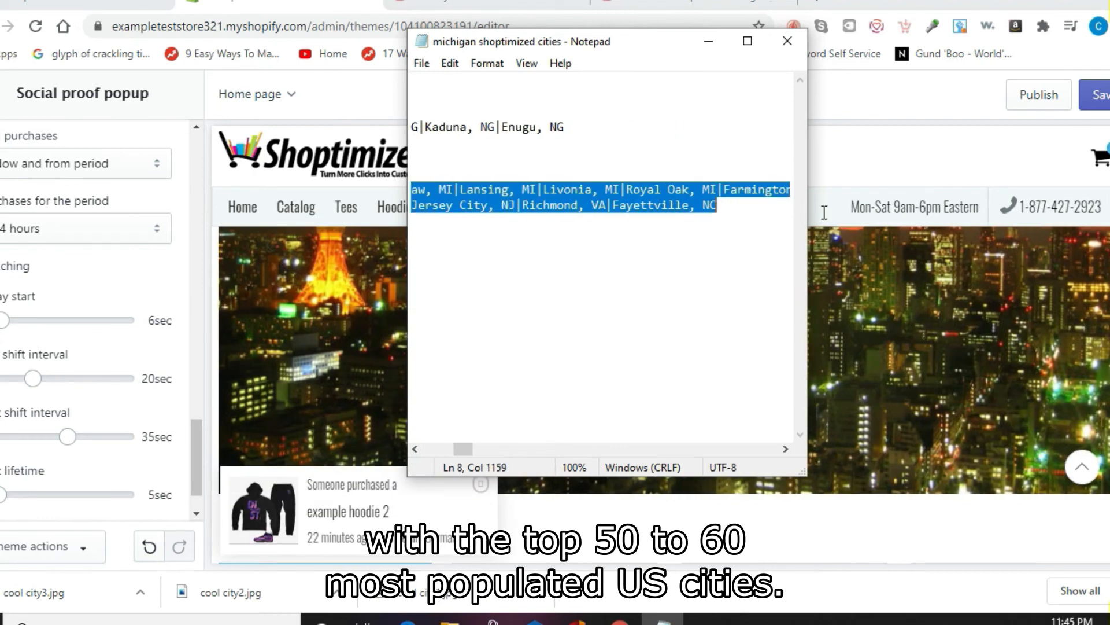
left_click(953, 212)
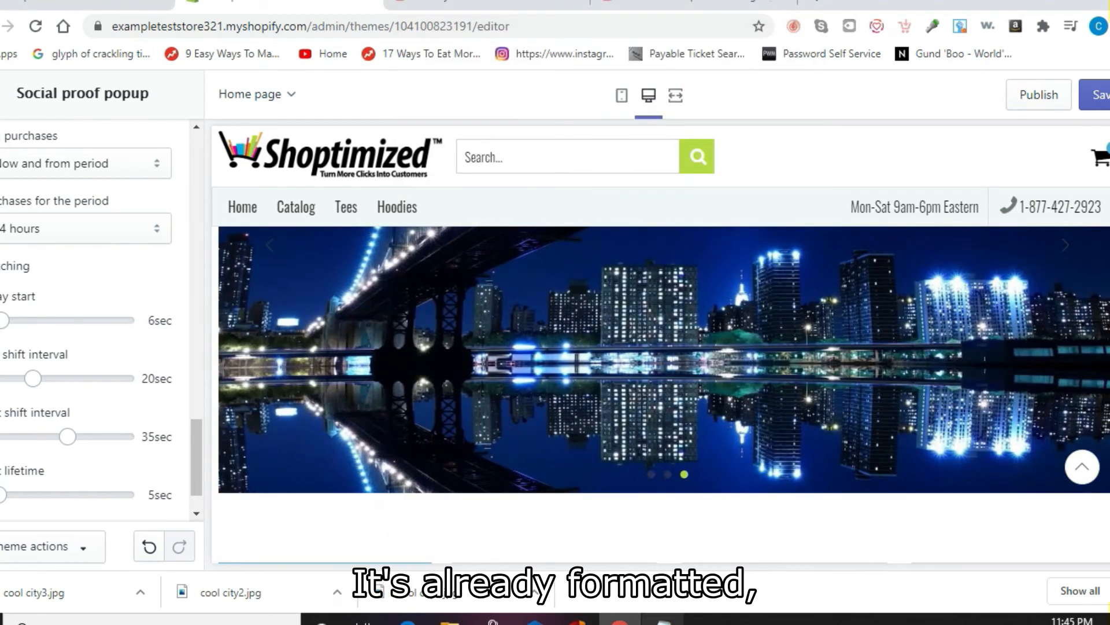
left_click(664, 618)
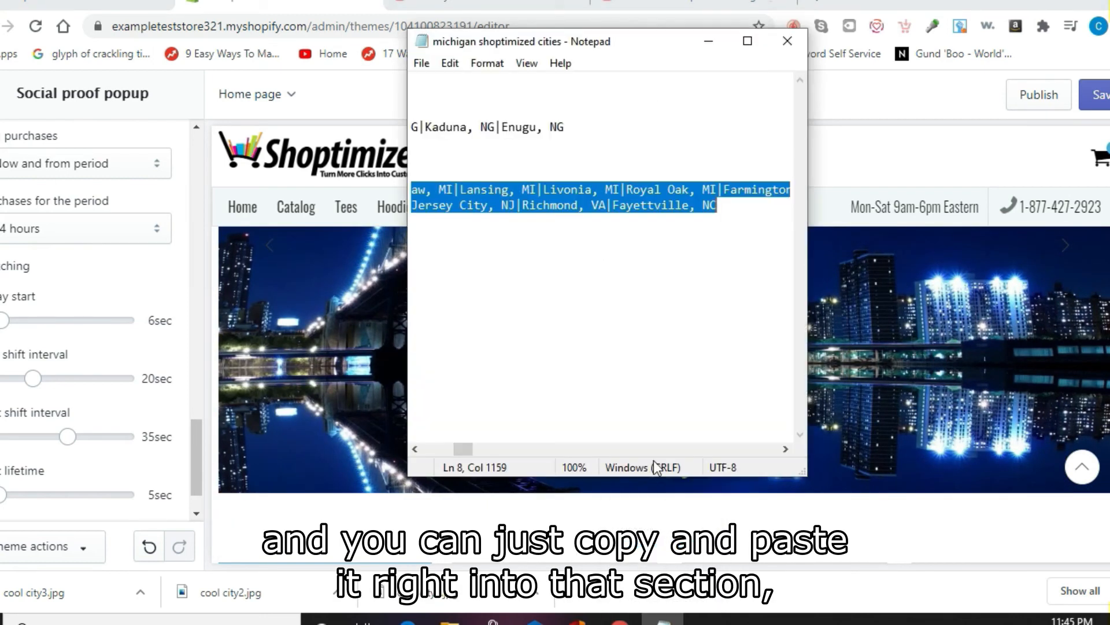
left_click(194, 450)
left_click_drag(193, 450, 202, 388)
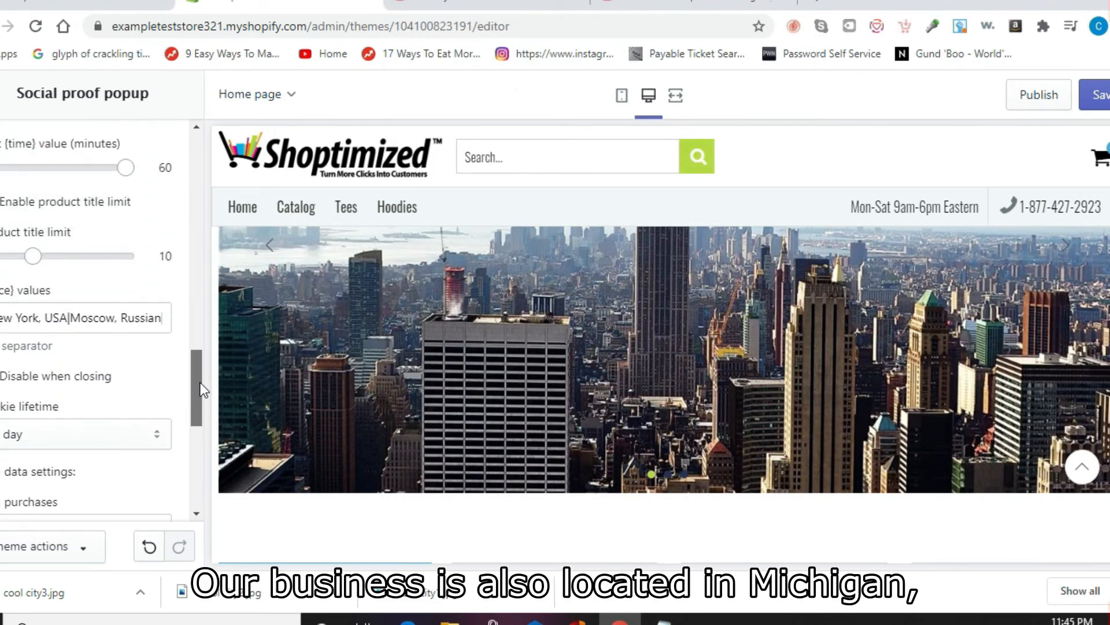
Step: Replace the popup's place values with the city list, starting 'Detroit, MI', and save
left_click(120, 318)
key("ctrl+a")
key("ctrl+v")
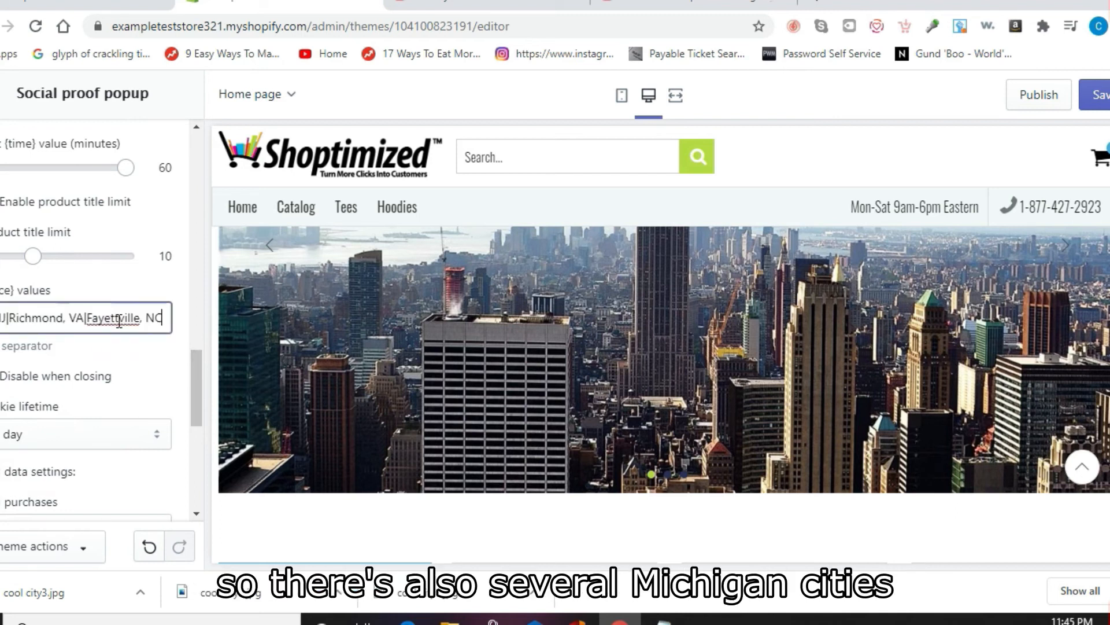
left_click(737, 184)
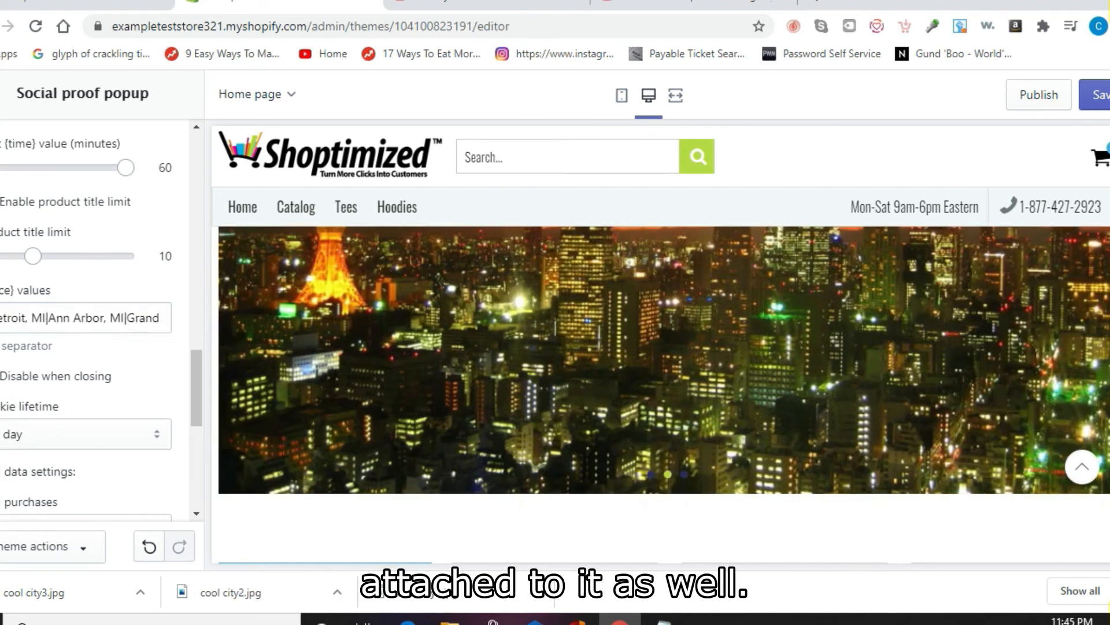
left_click(1101, 98)
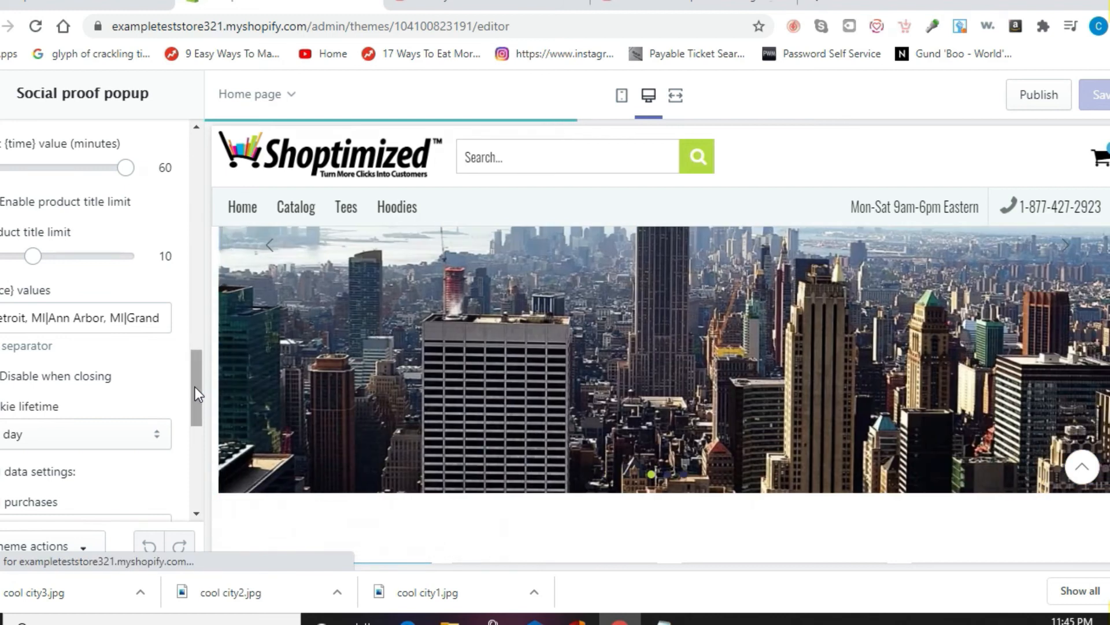
left_click_drag(194, 386, 194, 158)
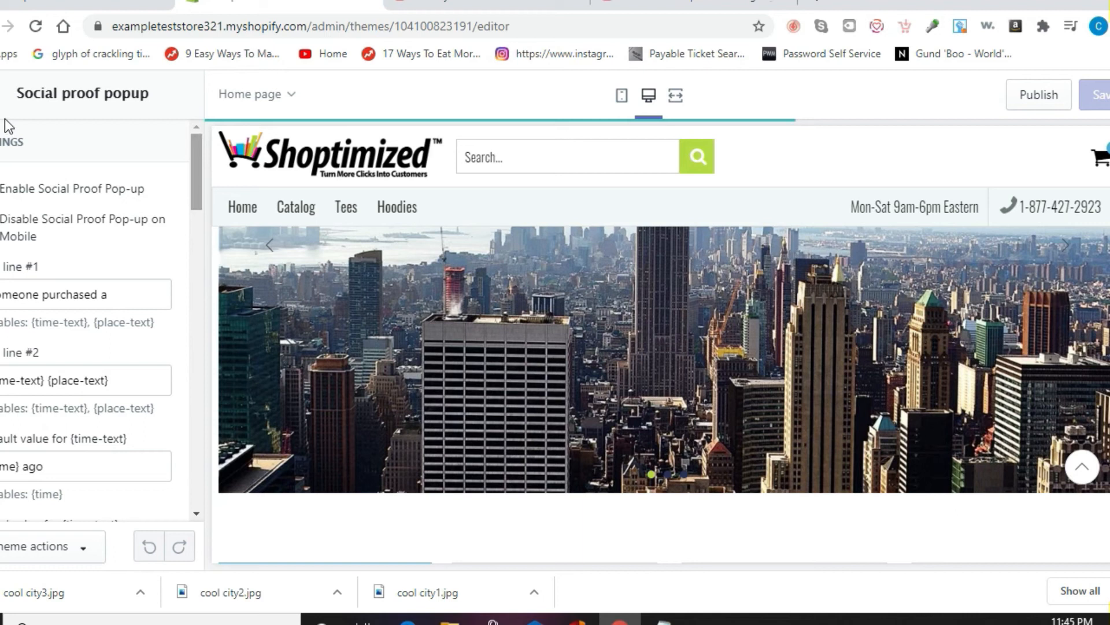
Step: Leave the popup settings and open Theme settings' Header – Logo and Favicon panel
left_click(4, 96)
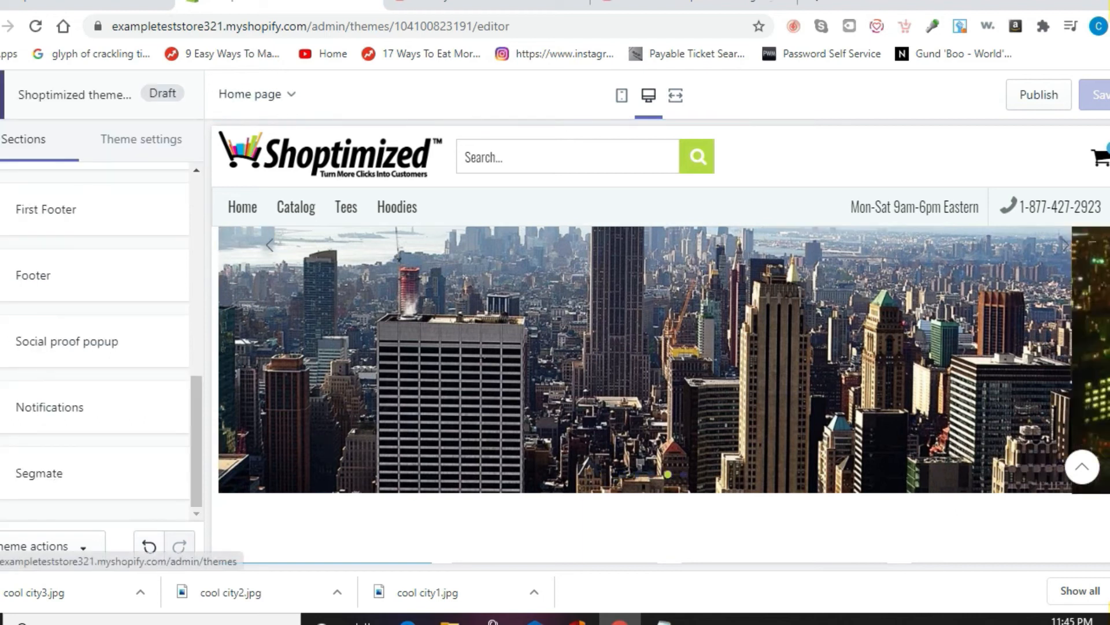
left_click(168, 150)
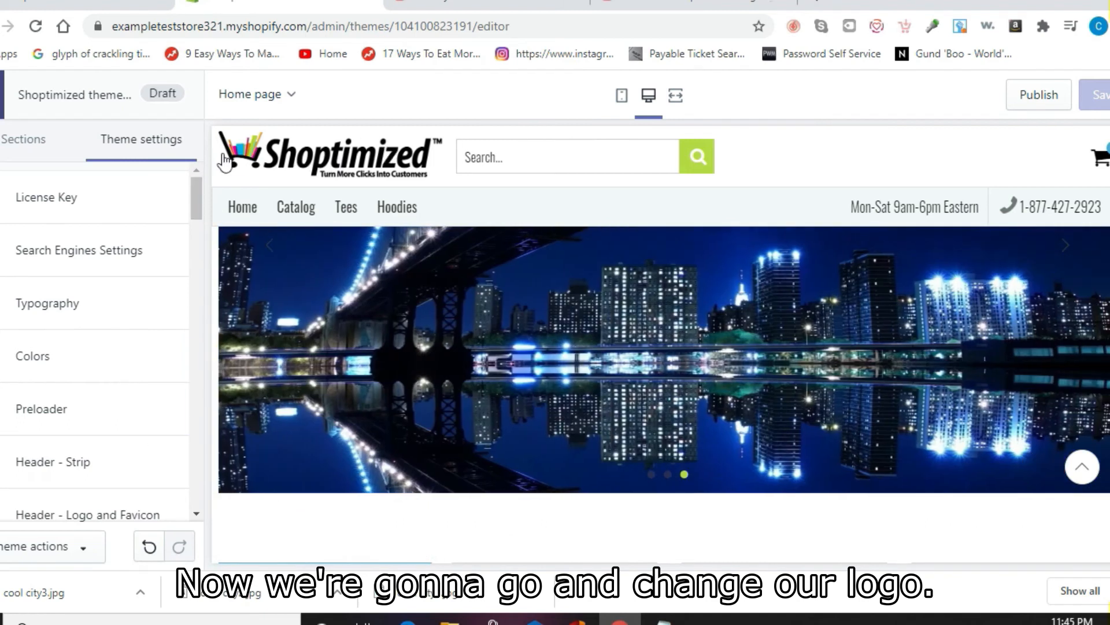
left_click_drag(199, 213, 200, 240)
left_click(103, 283)
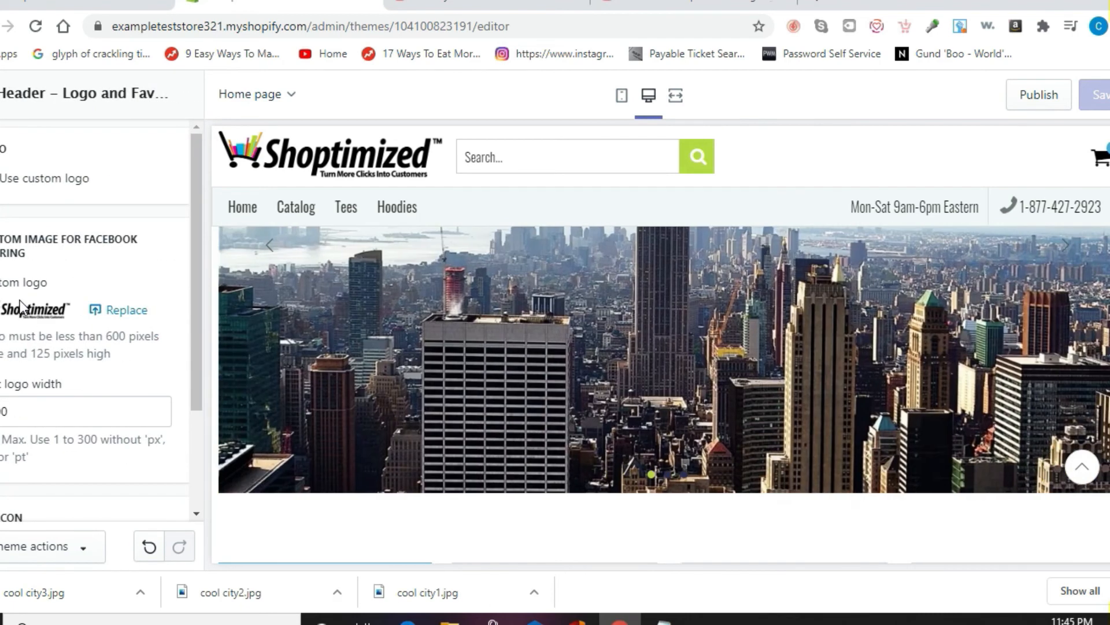
Step: Replace the header logo with detroit revenue logo.JPG
left_click(119, 312)
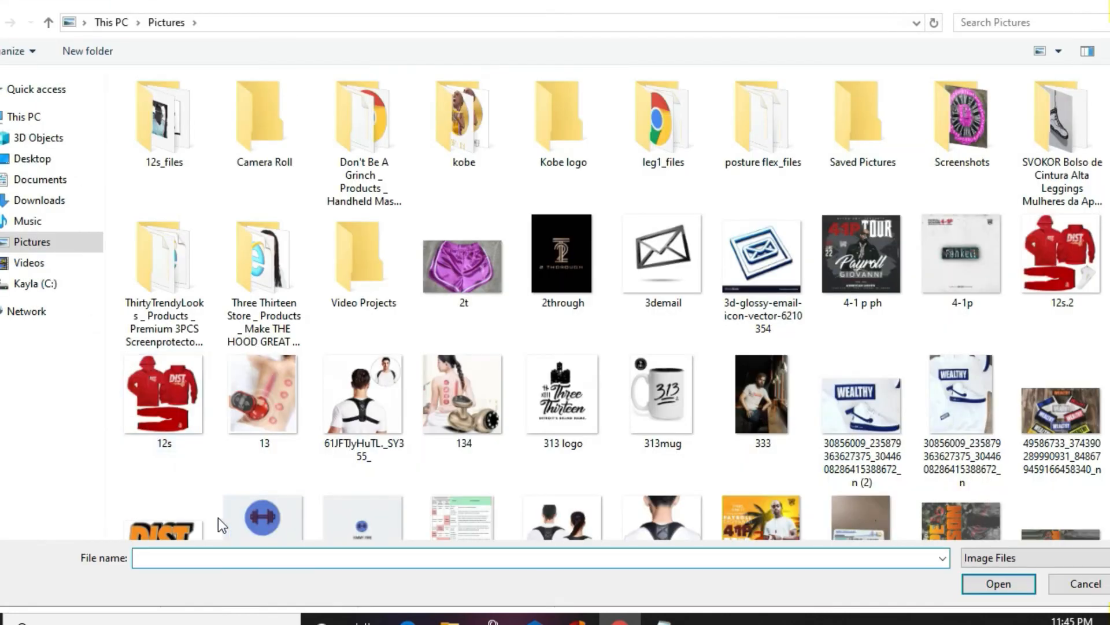
type("de")
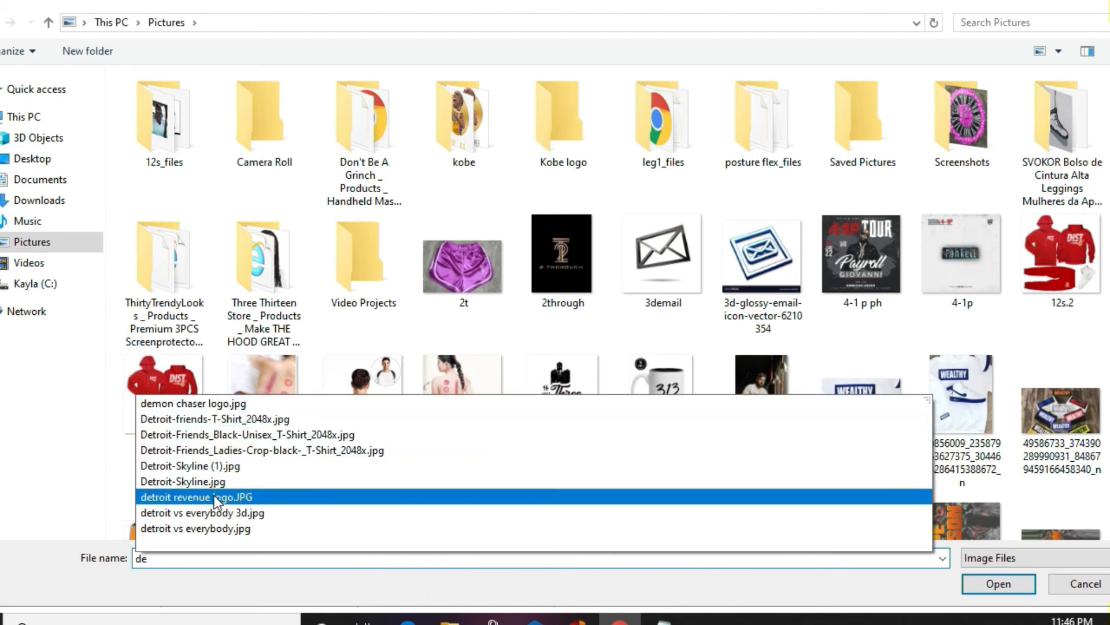
left_click(214, 497)
key("Return")
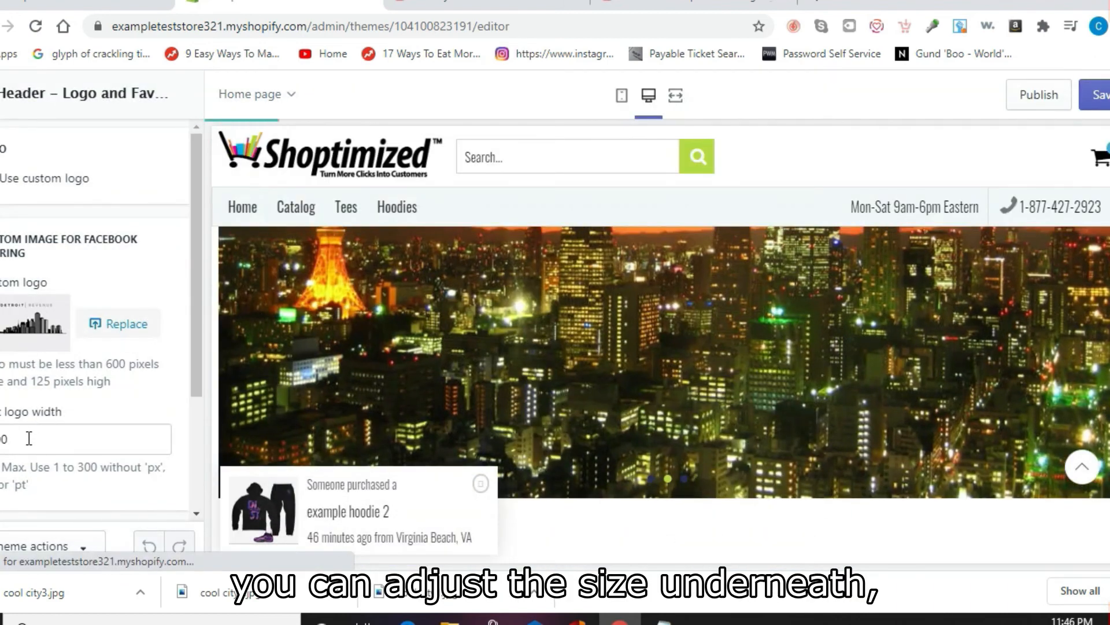
Step: Increase the logo width to 300
double_click(29, 438)
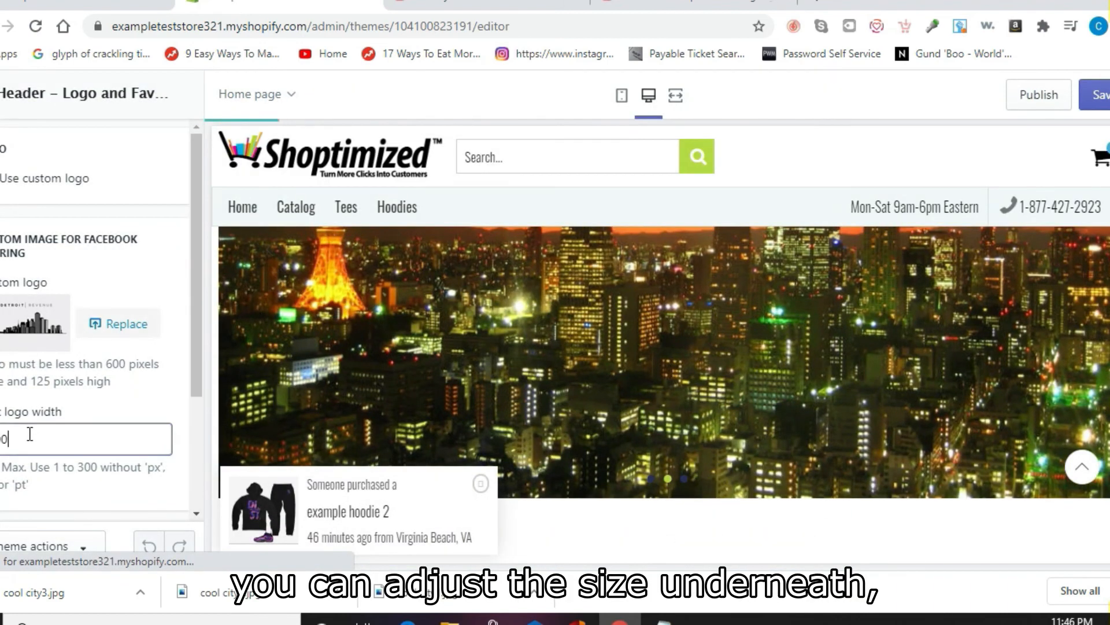
type("300")
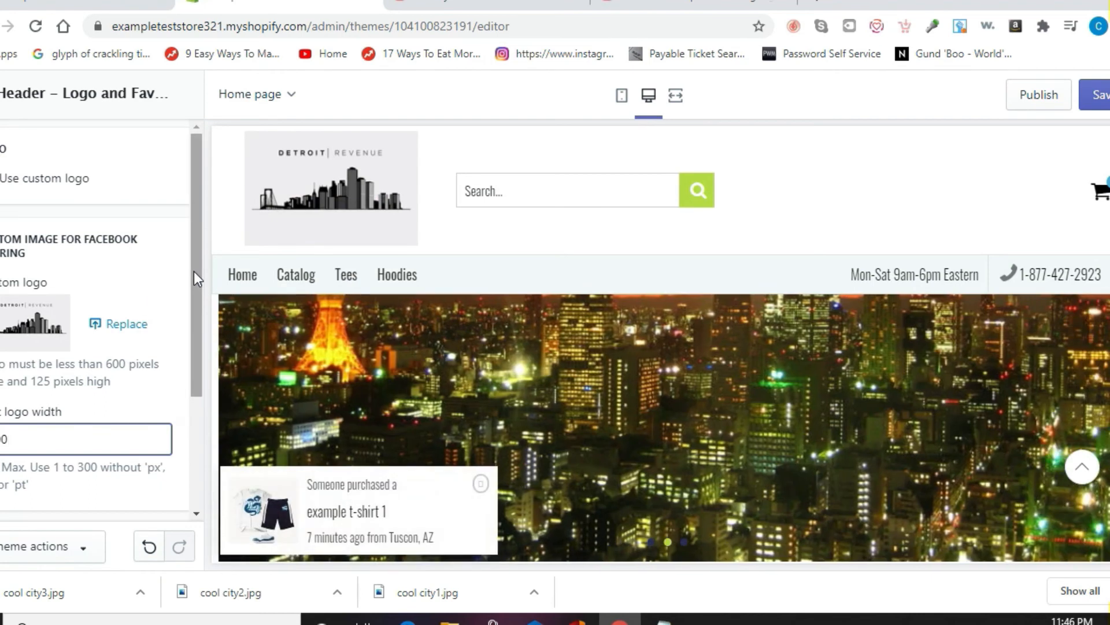
left_click(195, 273)
left_click_drag(193, 272, 186, 419)
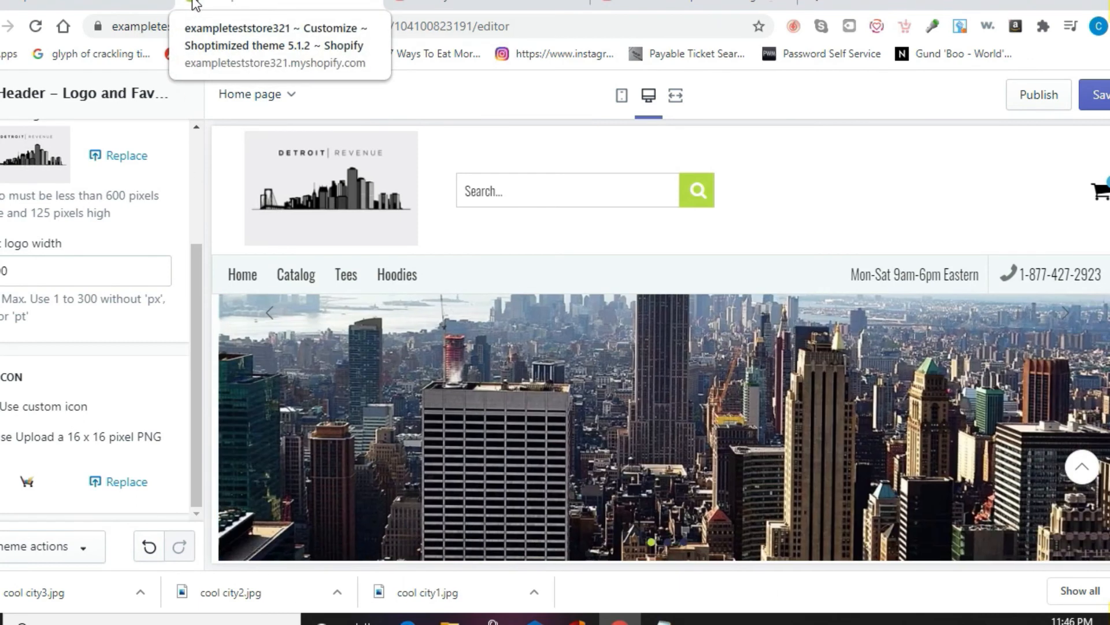
Step: Upload detroit revenue logo.JPG as the favicon, save, and return to Theme settings
left_click(123, 482)
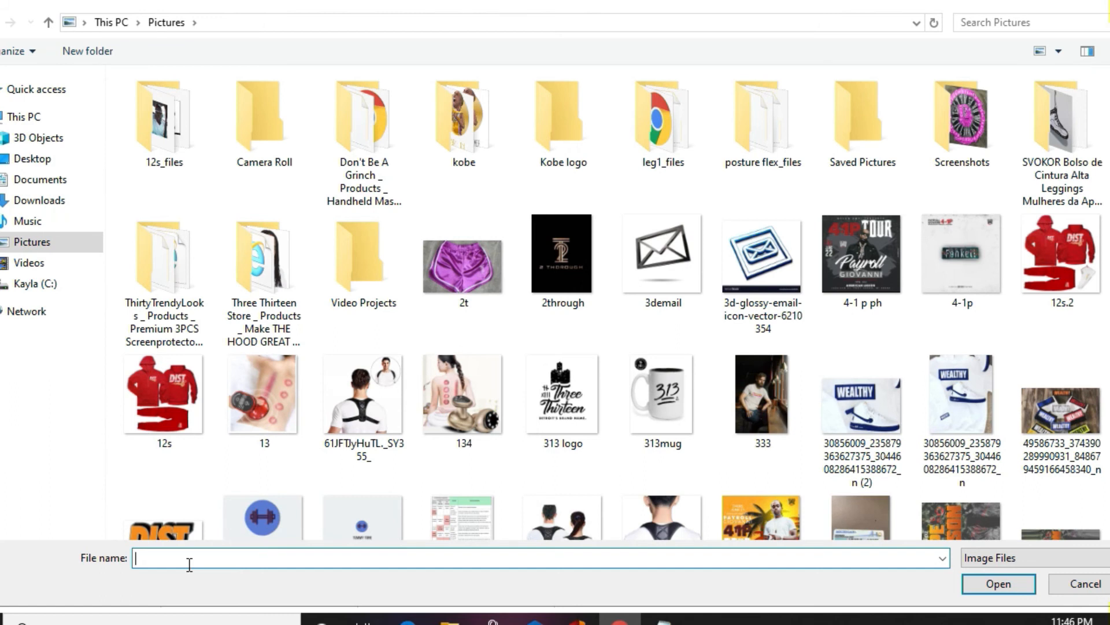
type("d")
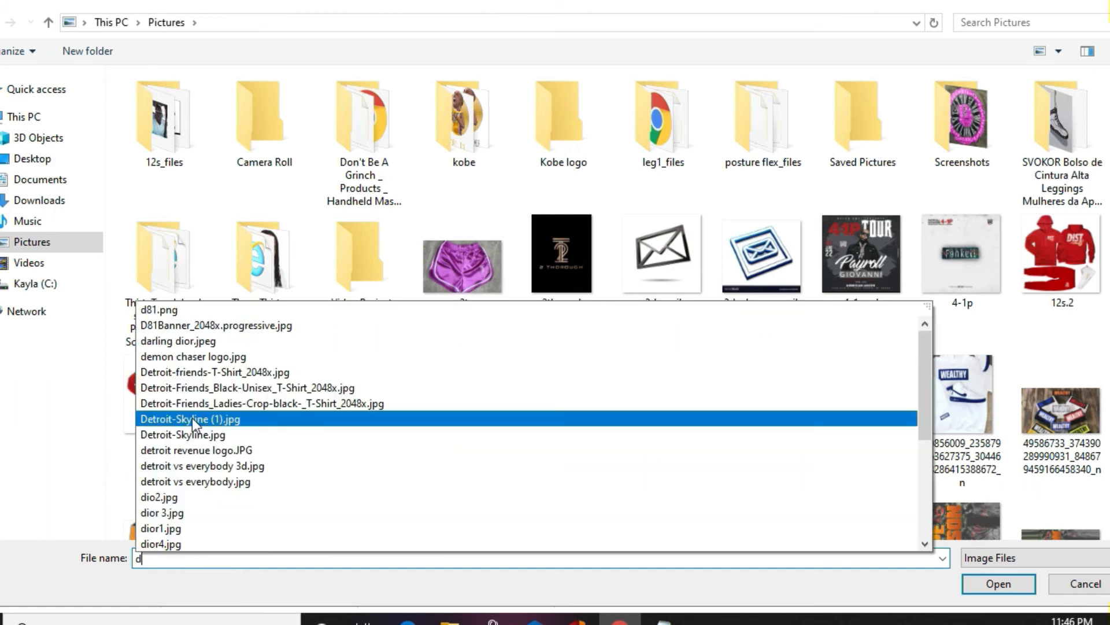
left_click(200, 449)
key("Return")
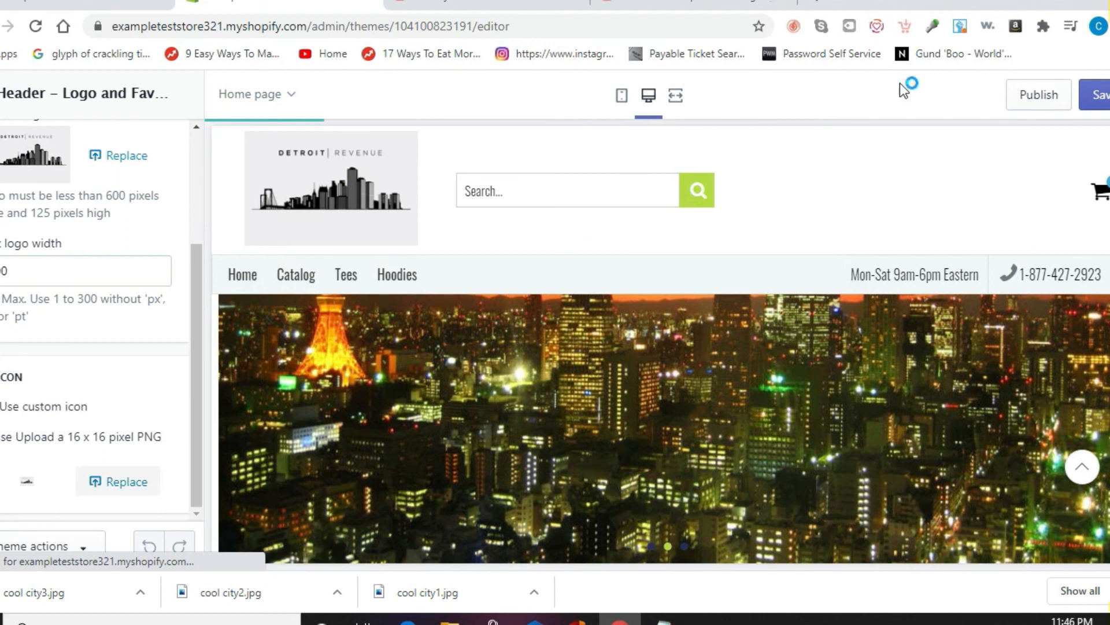
left_click(1102, 96)
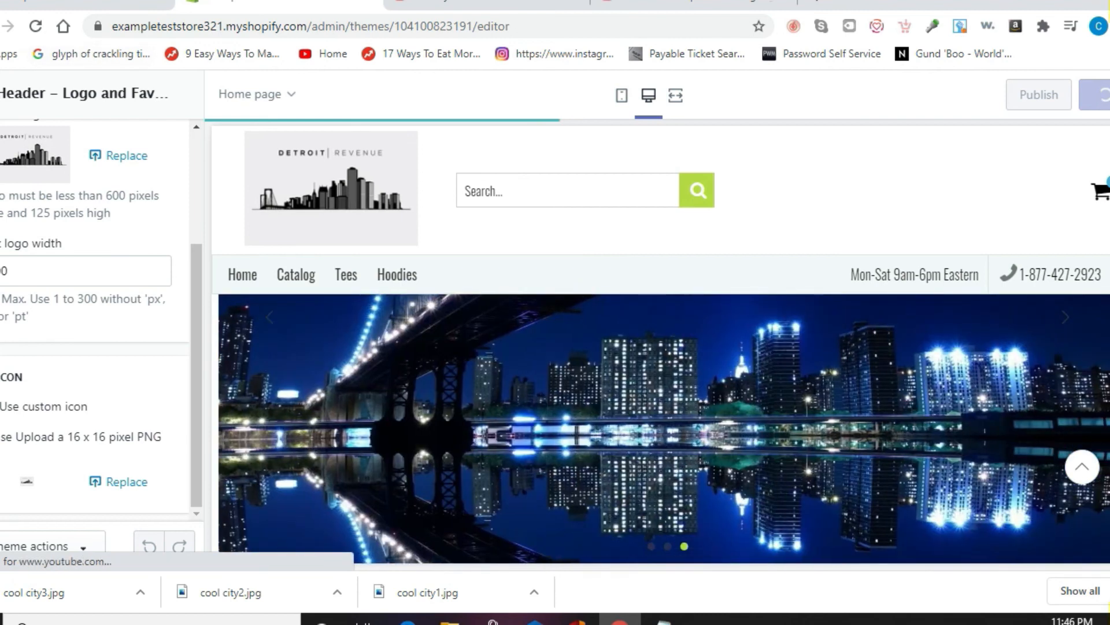
left_click(1, 94)
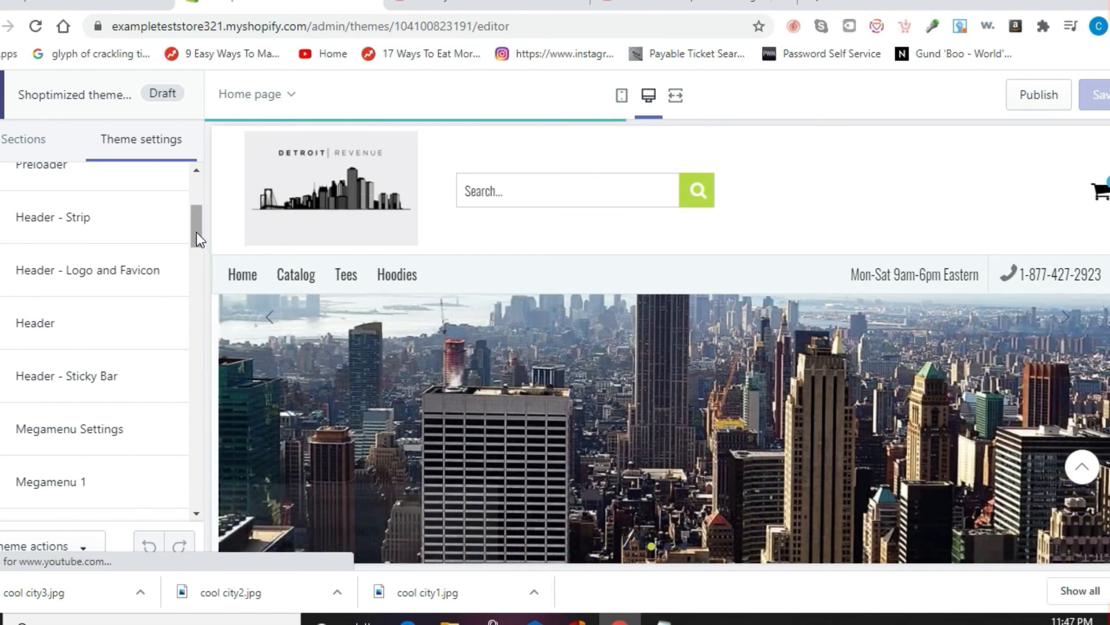
Step: Switch the sidebar to Theme settings and scroll until the Header entry is visible
scroll(202, 207, "up", 4)
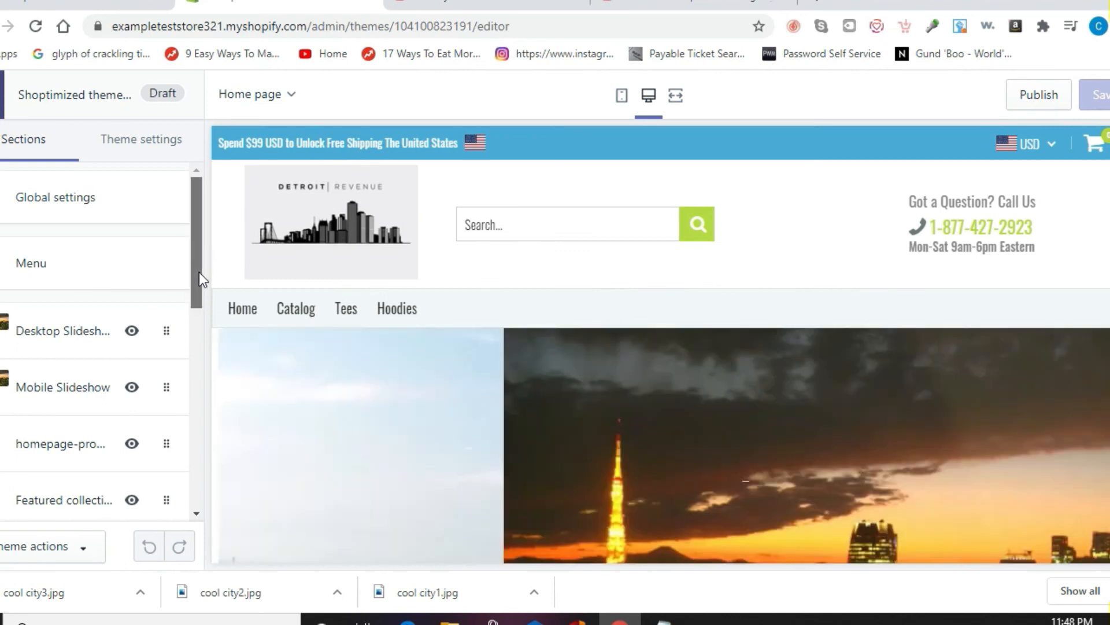
left_click_drag(199, 272, 193, 249)
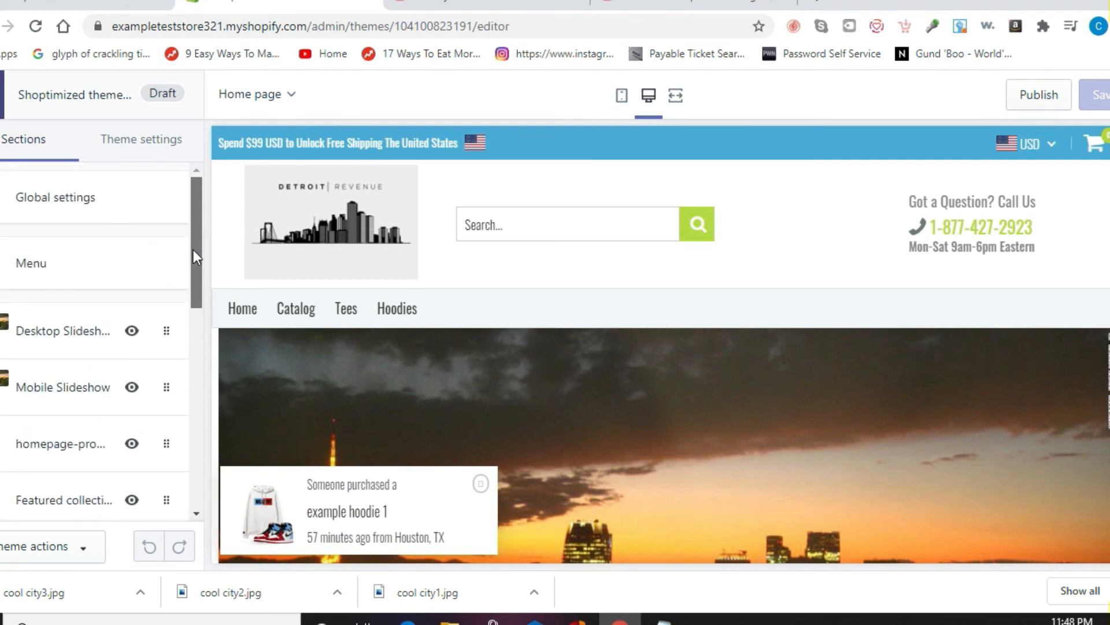
left_click(136, 147)
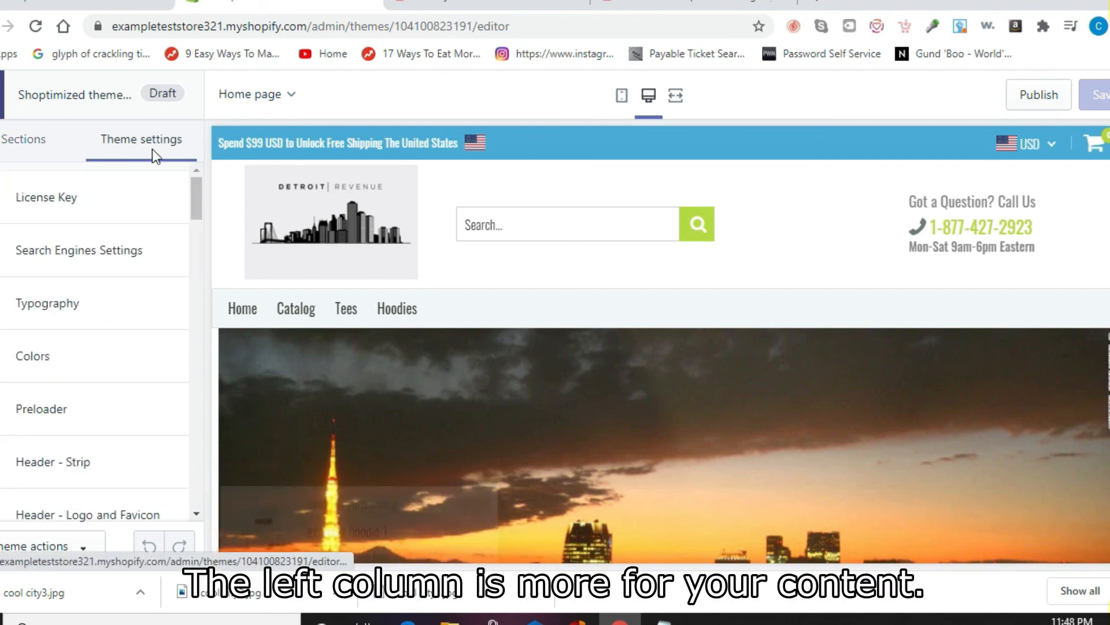
left_click_drag(193, 199, 193, 210)
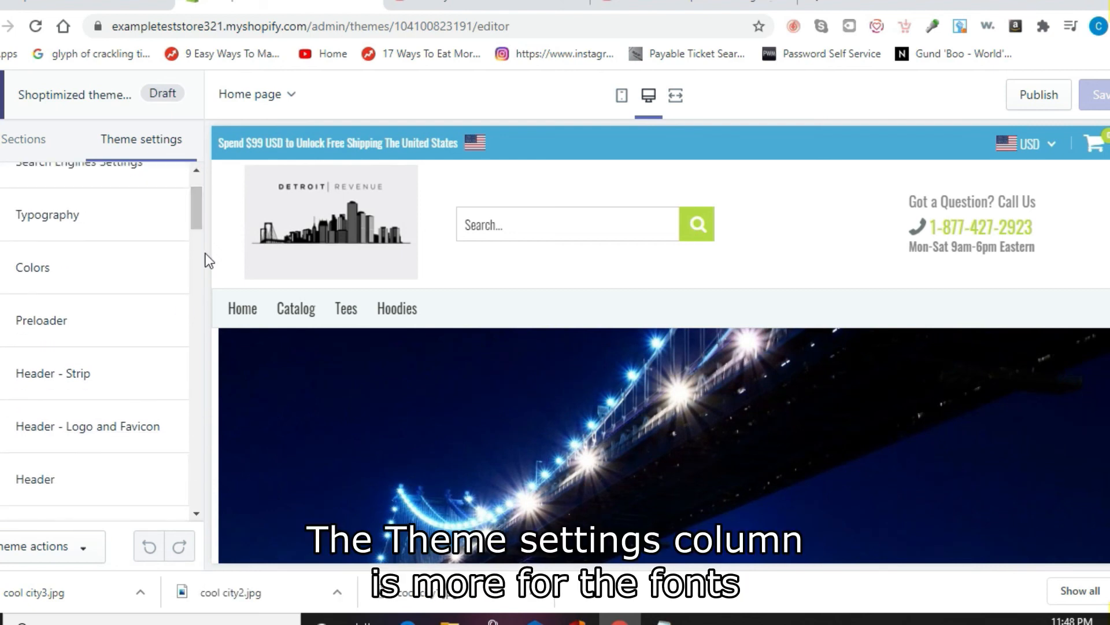
left_click_drag(193, 219, 196, 245)
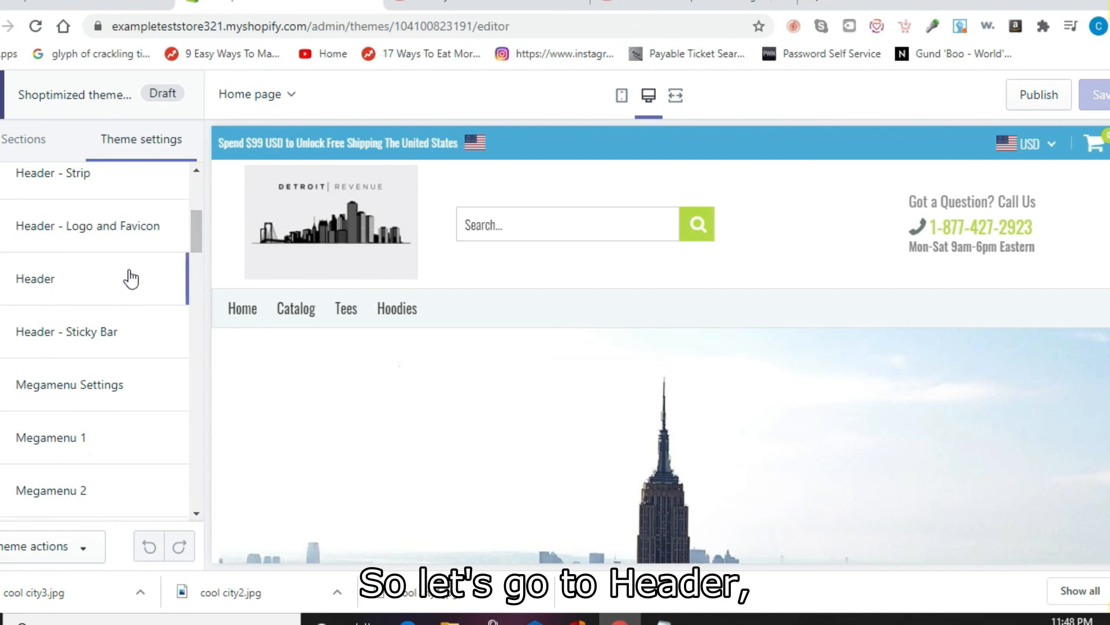
Step: Set the header's Menu Background Color to tan #978762
left_click(86, 288)
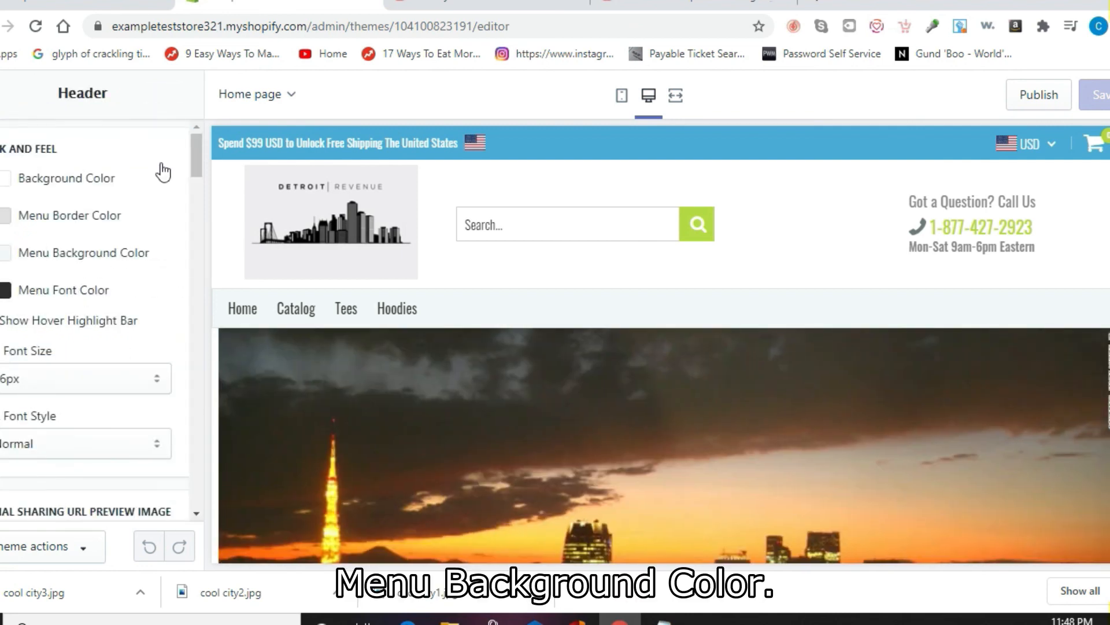
left_click(5, 254)
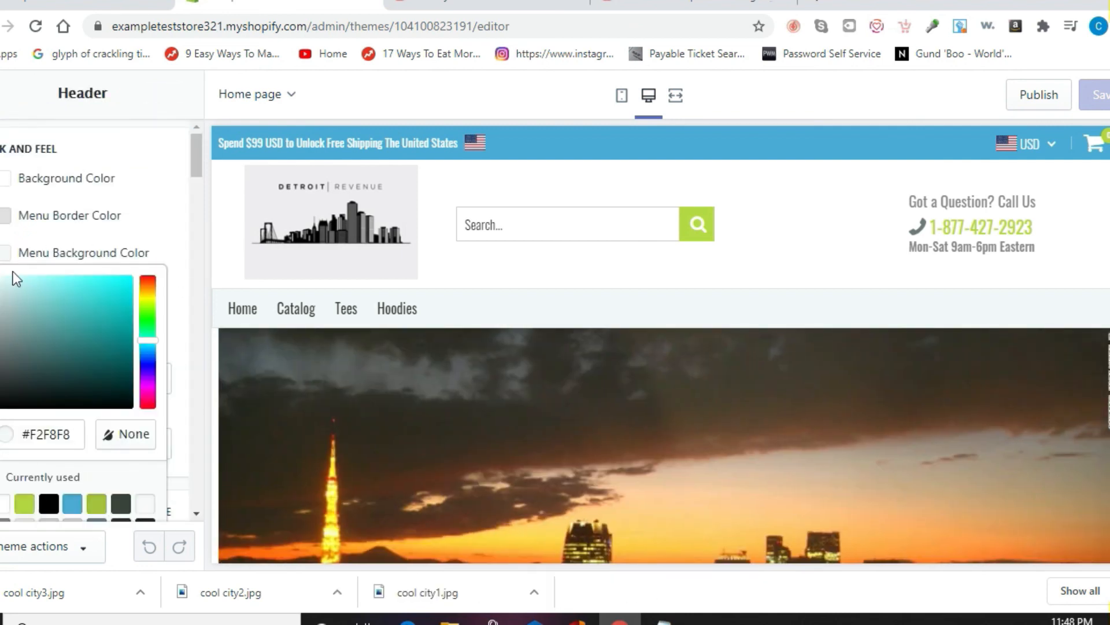
left_click_drag(147, 354, 156, 297)
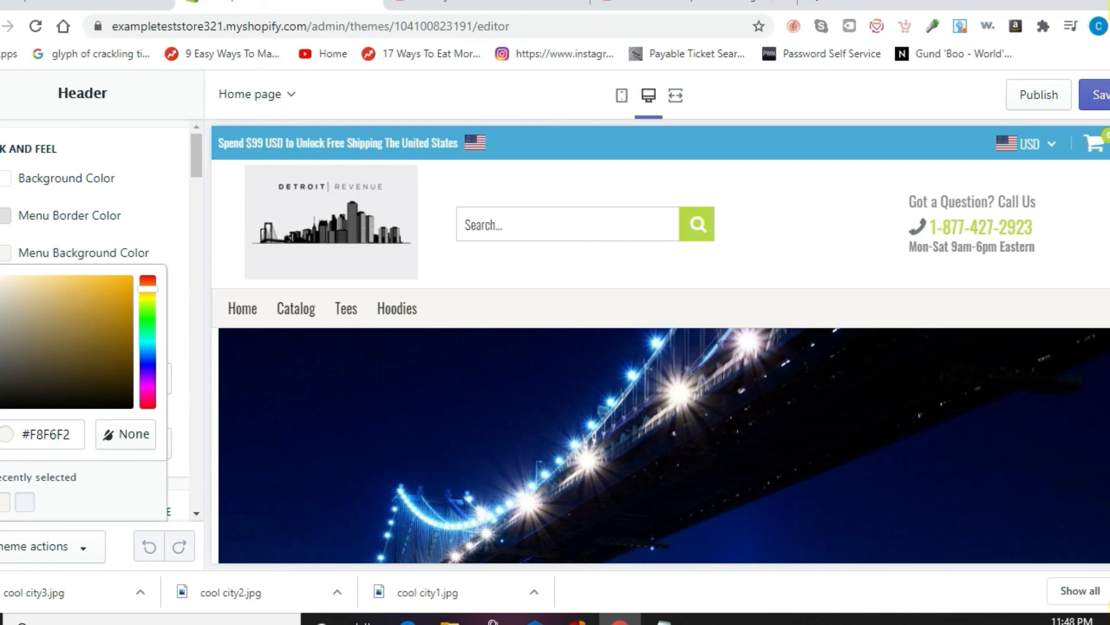
left_click_drag(2, 283, 37, 327)
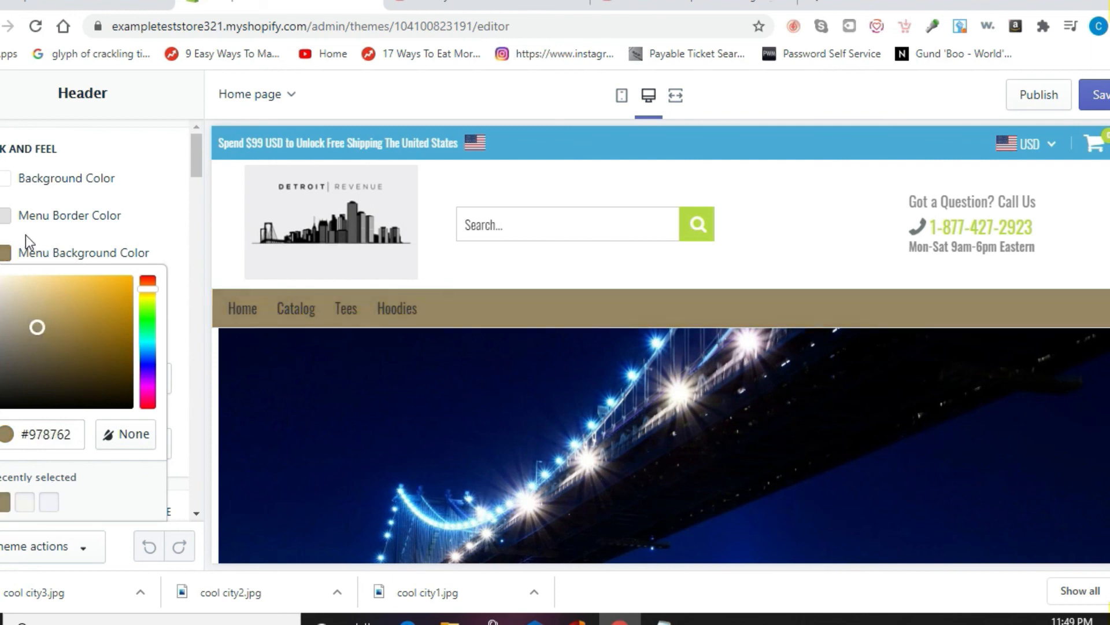
left_click(1, 93)
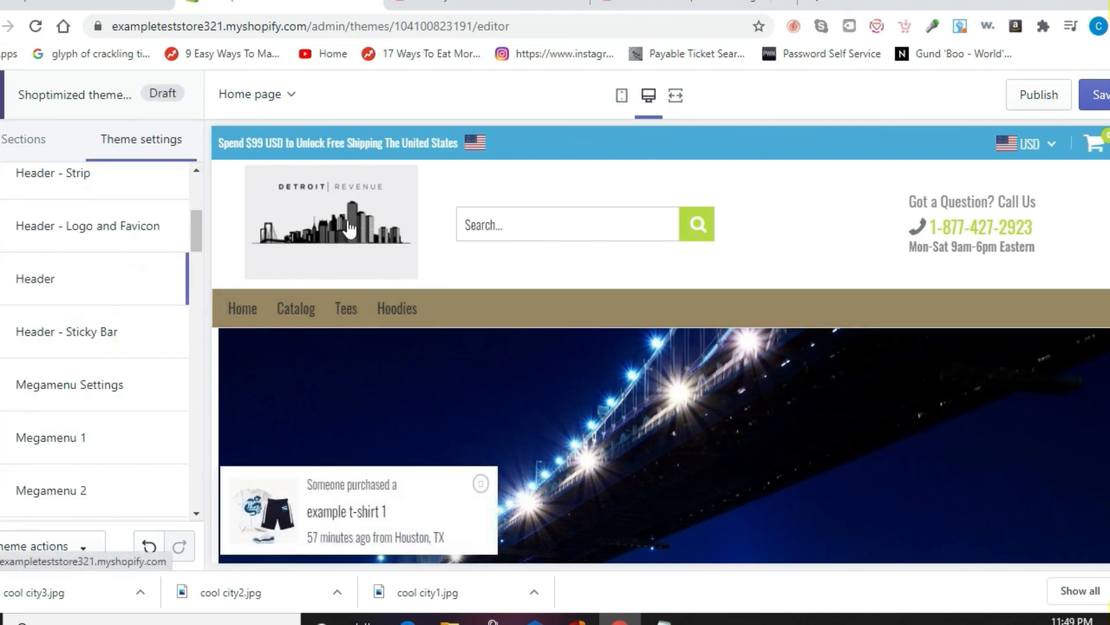
Step: Change the Footer Phone Text Color to muted brown #A7857B
left_click_drag(199, 237, 199, 305)
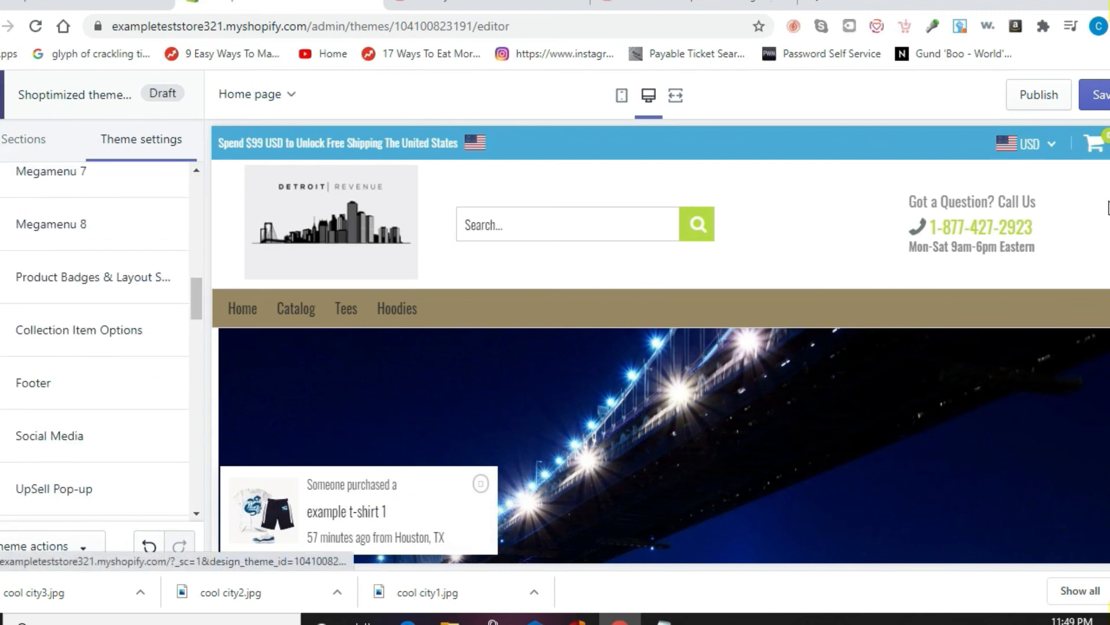
scroll(661, 370, "down", 8)
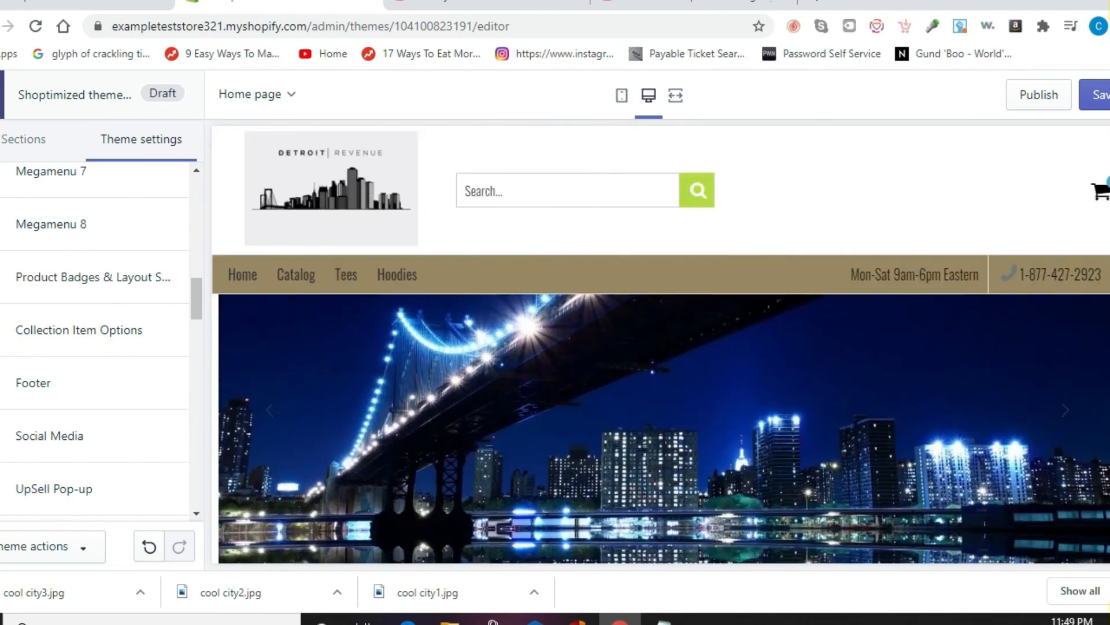
scroll(661, 370, "down", 10)
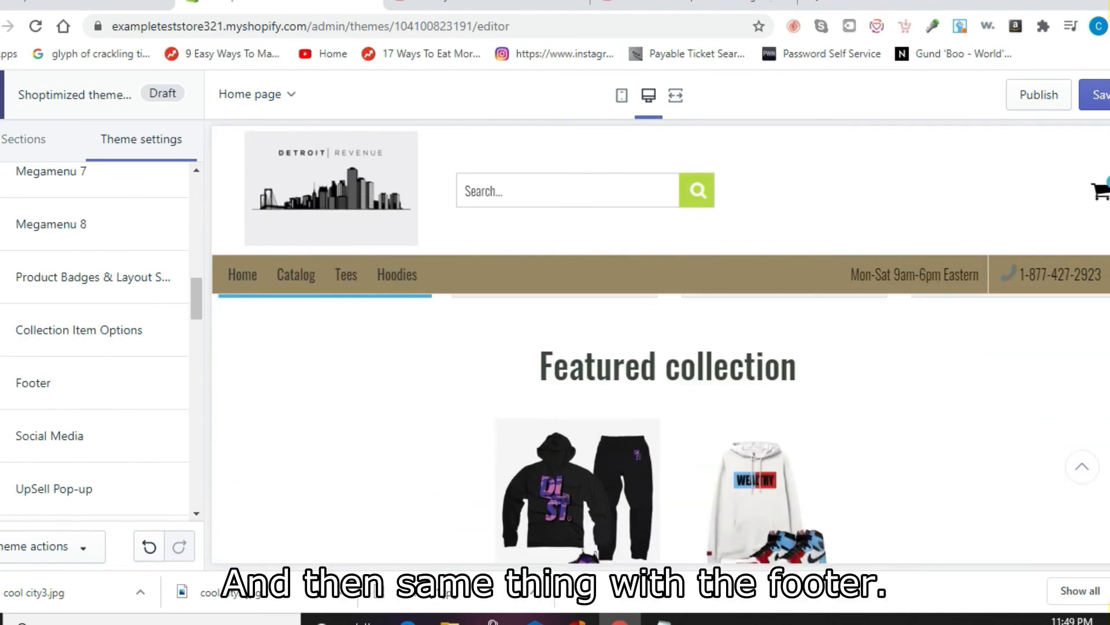
scroll(661, 428, "down", 10)
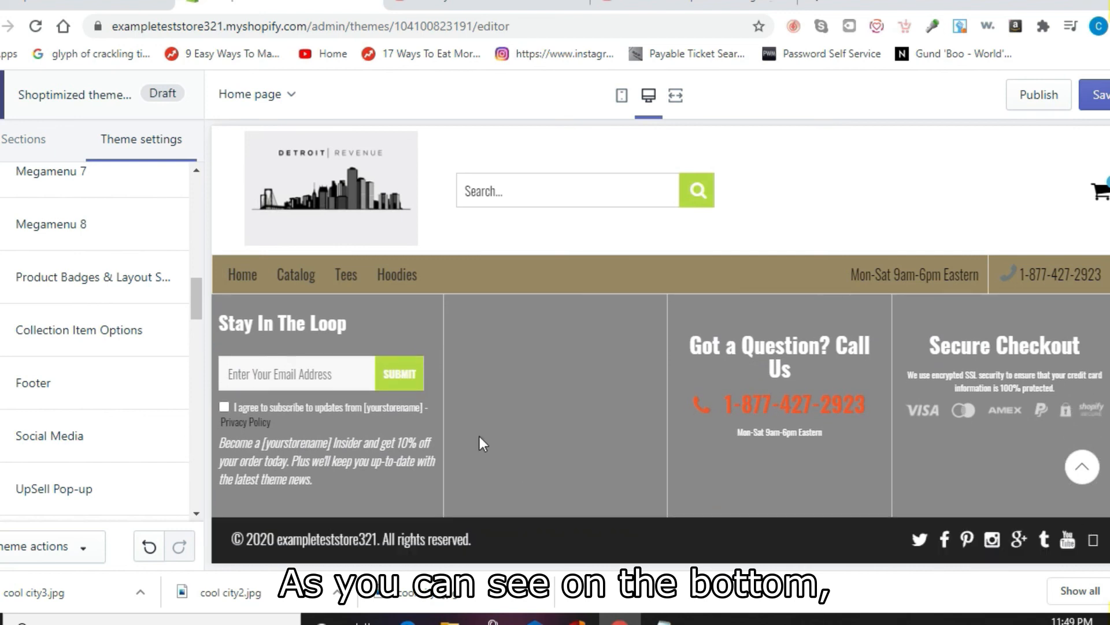
left_click_drag(199, 300, 199, 312)
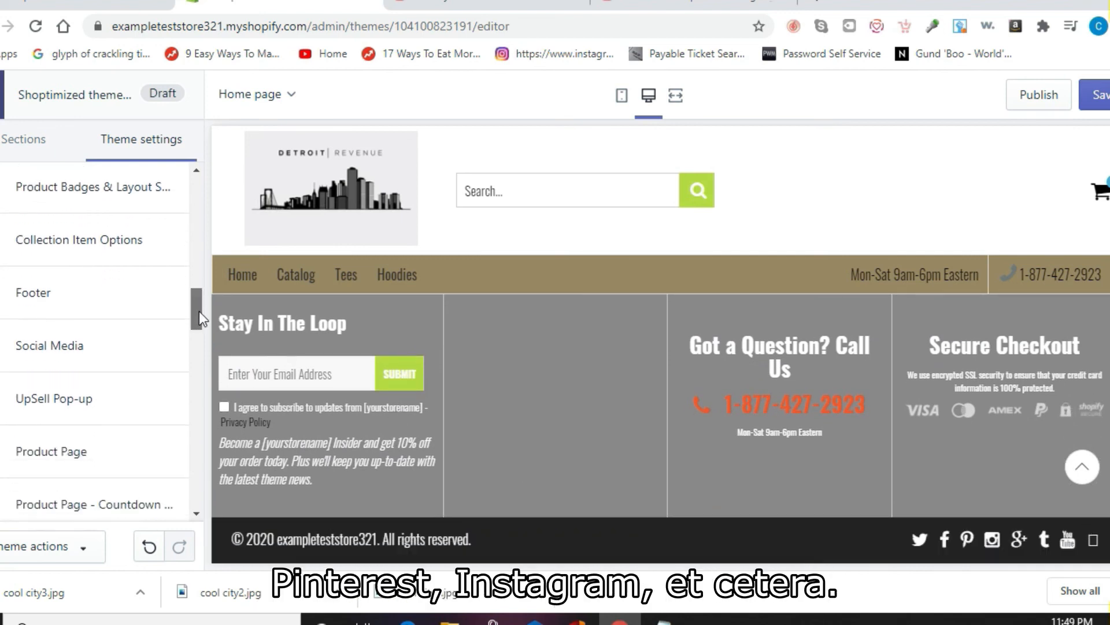
left_click(64, 305)
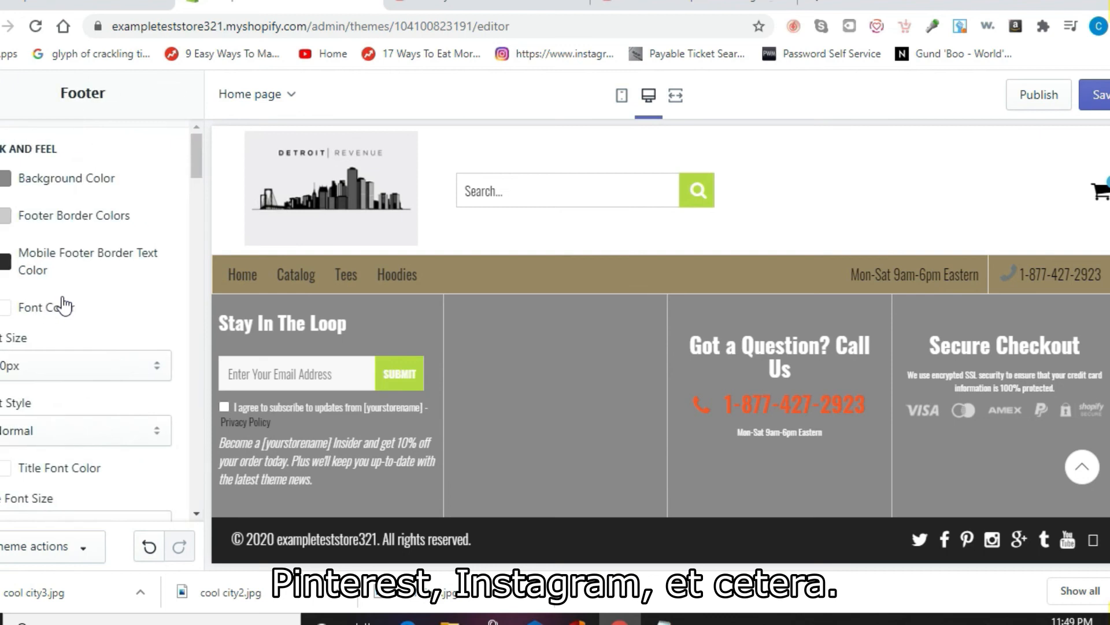
left_click_drag(200, 169, 204, 216)
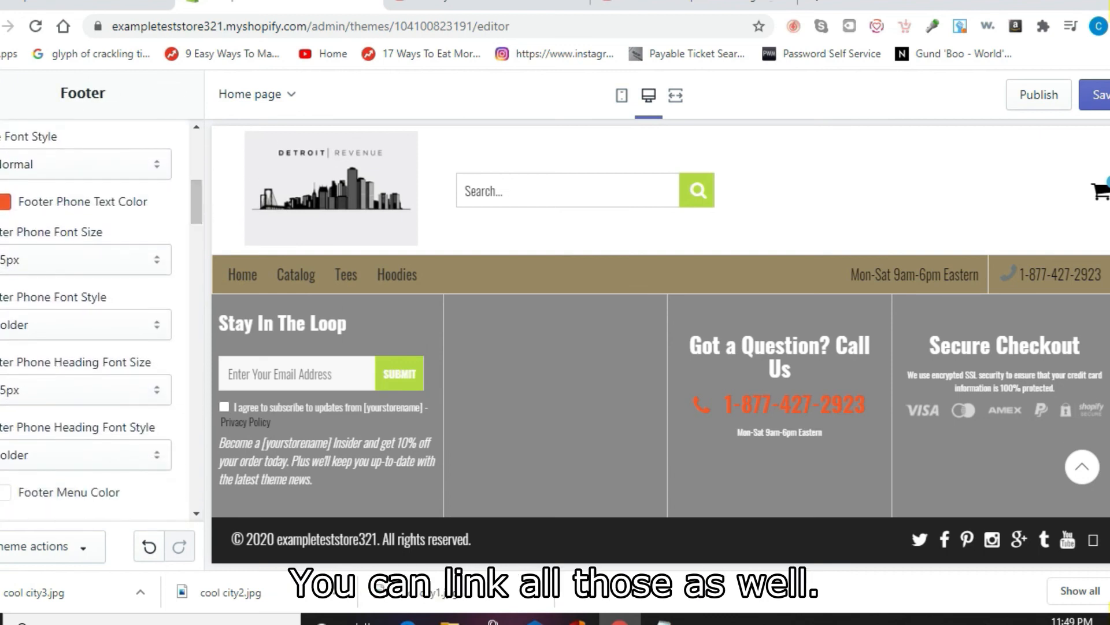
left_click(5, 202)
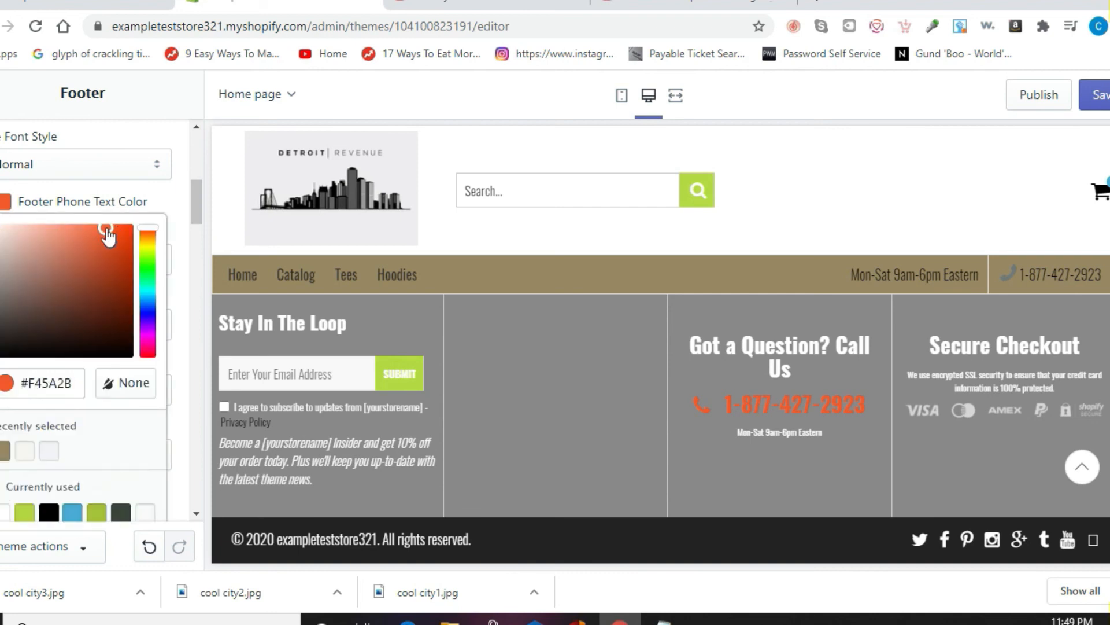
left_click_drag(93, 267, 29, 272)
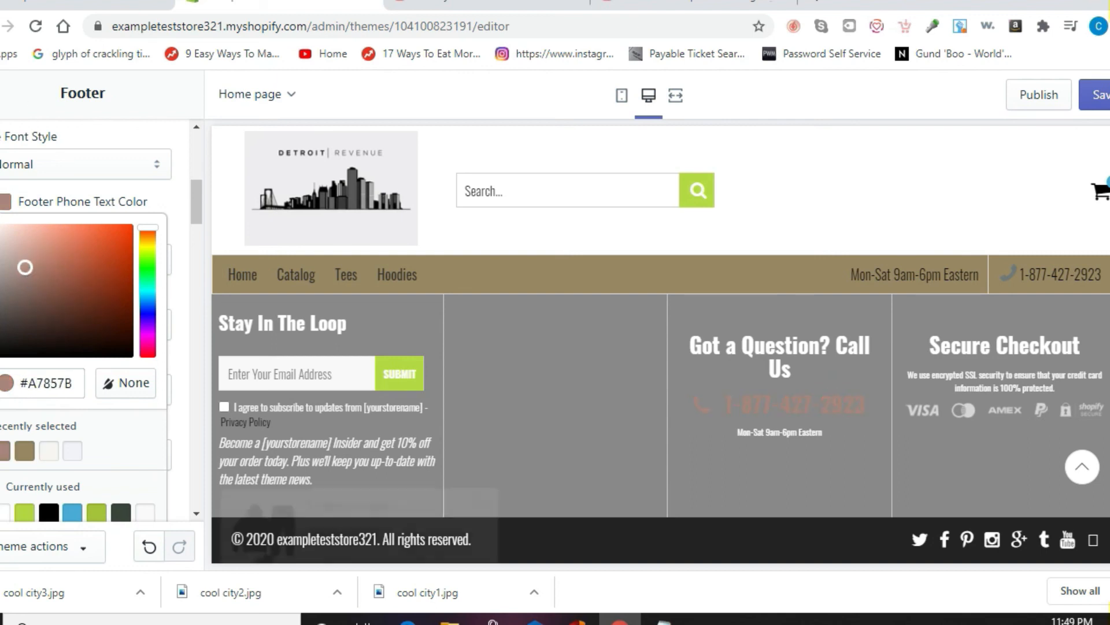
left_click(1, 95)
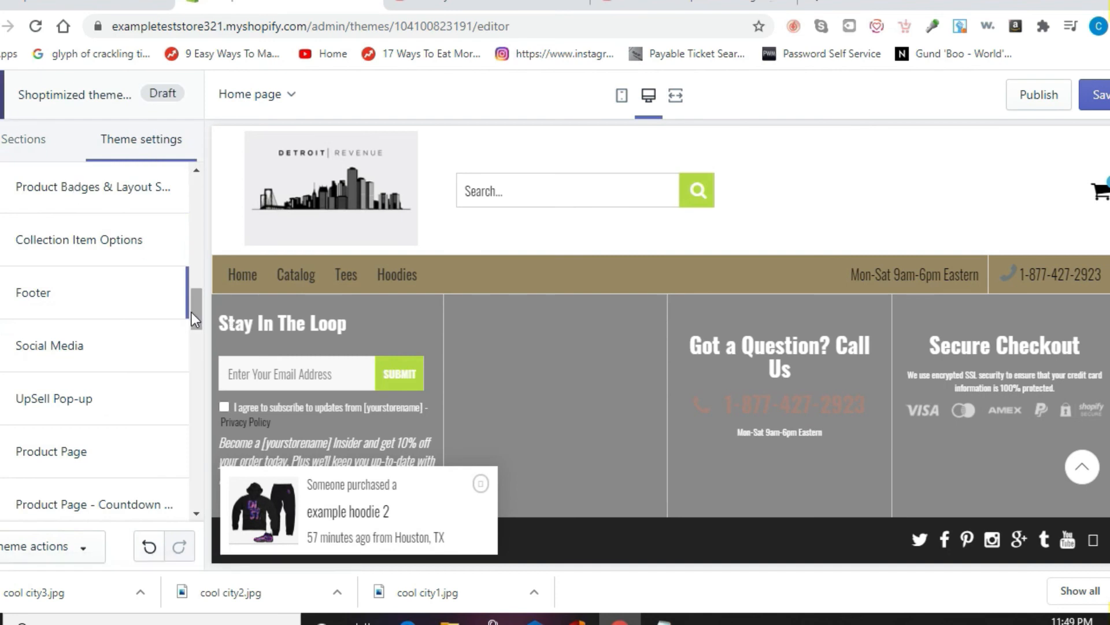
Step: Open the Colors settings and browse the cart, checkout and collection colour options
left_click_drag(193, 313, 193, 212)
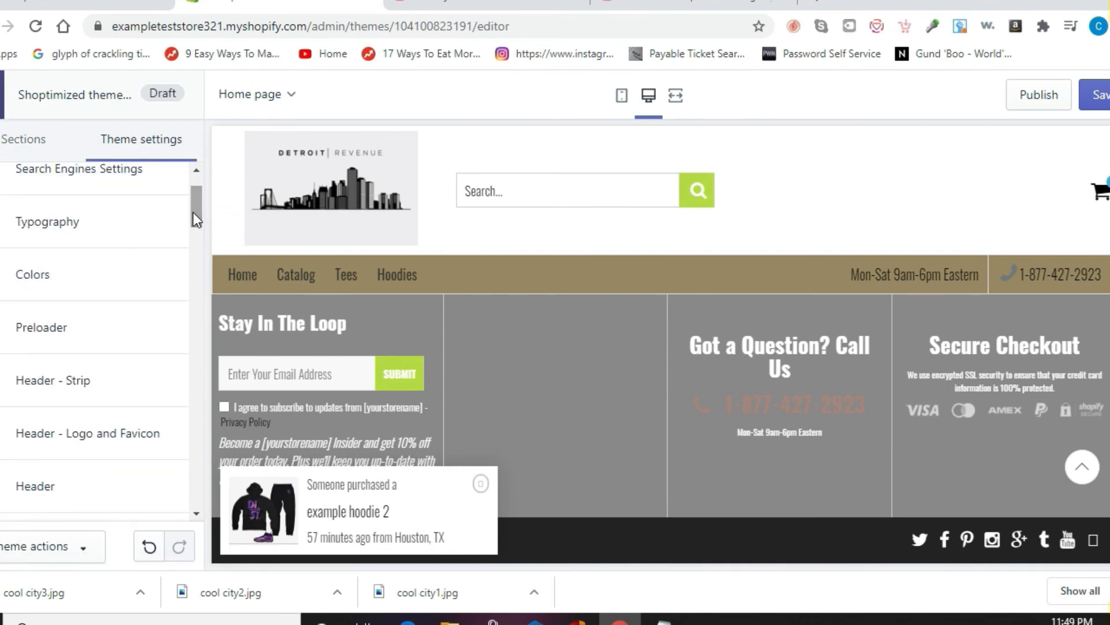
left_click(71, 279)
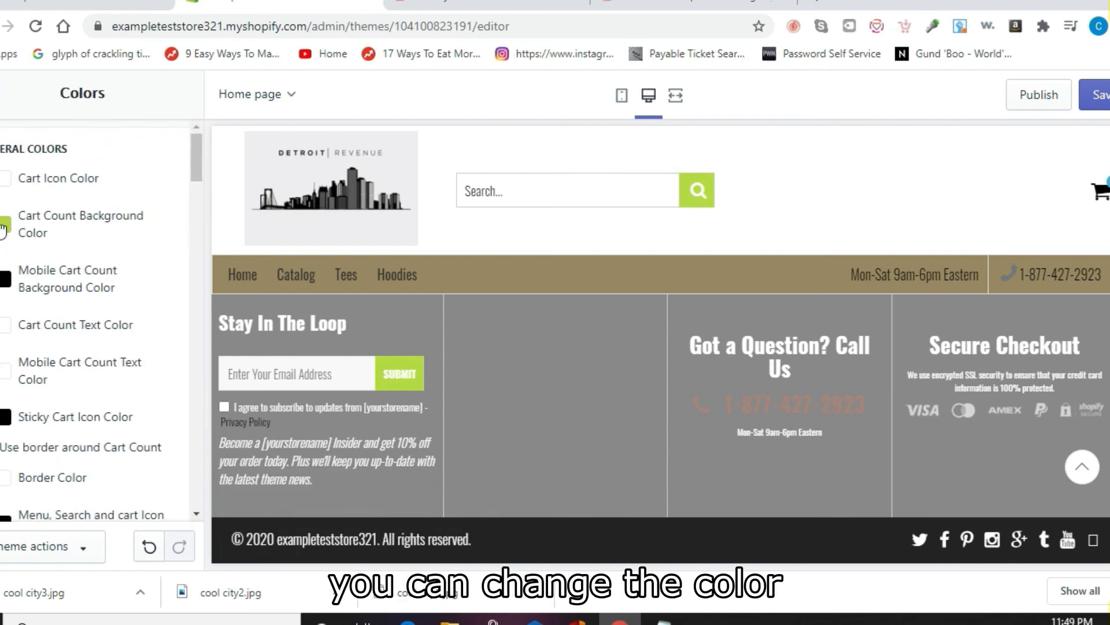
left_click_drag(193, 174, 189, 256)
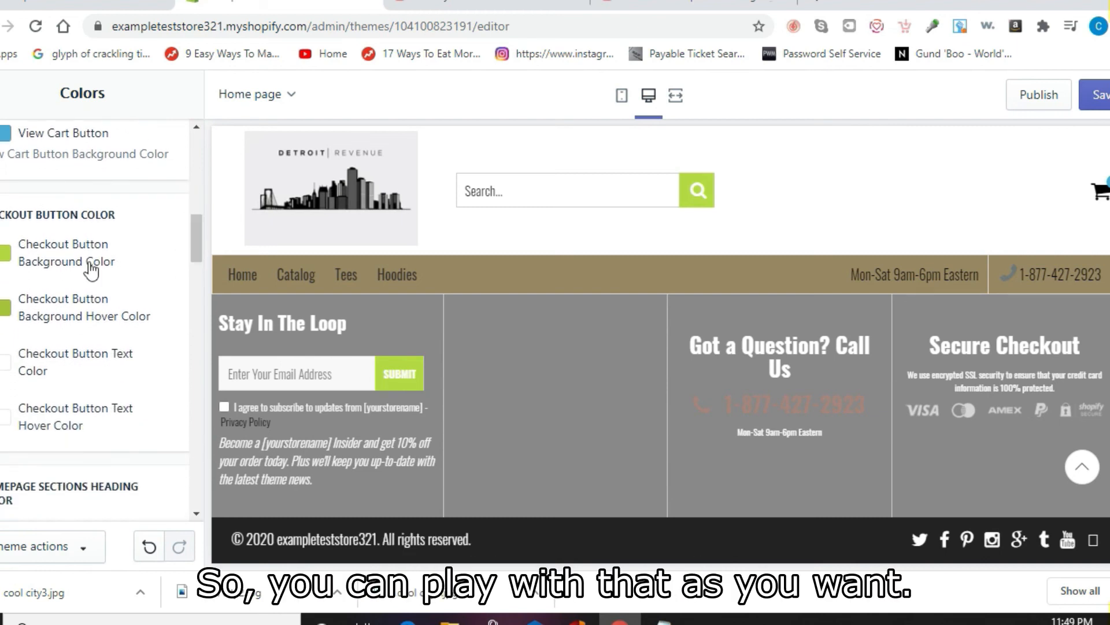
left_click_drag(202, 247, 220, 446)
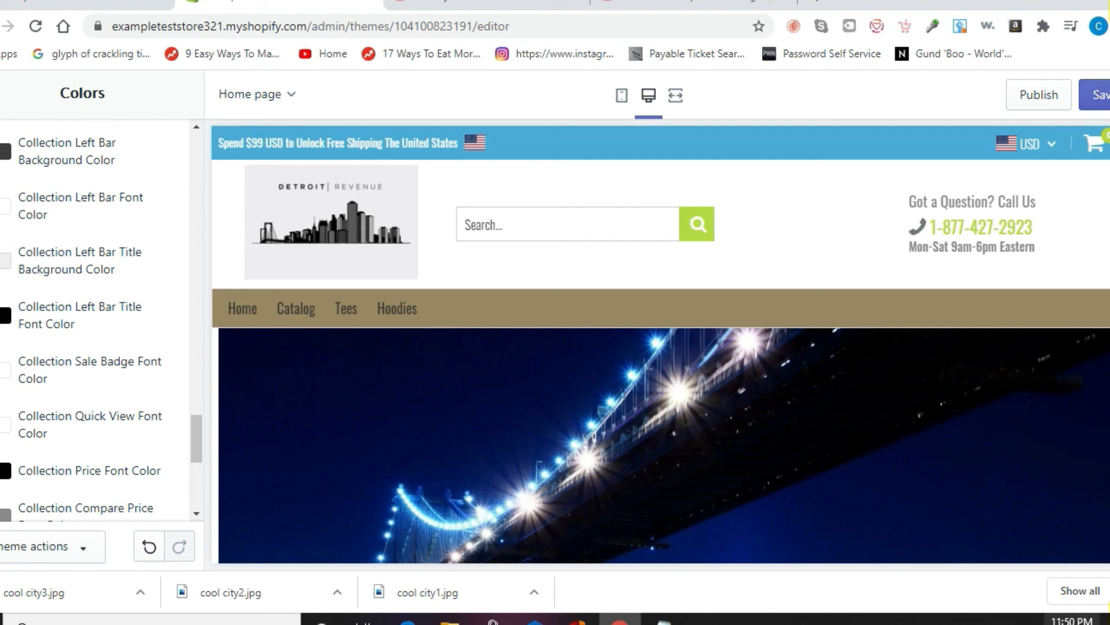
Step: Bring up the screen recorder's controls from the system tray
left_click(1031, 622)
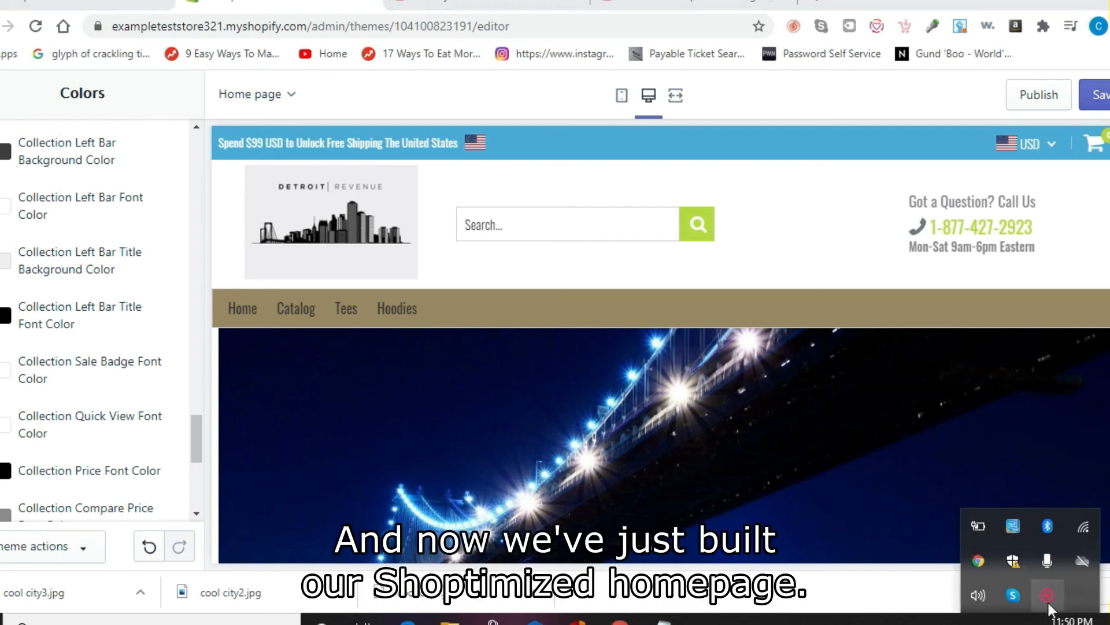
right_click(1048, 602)
left_click(1010, 568)
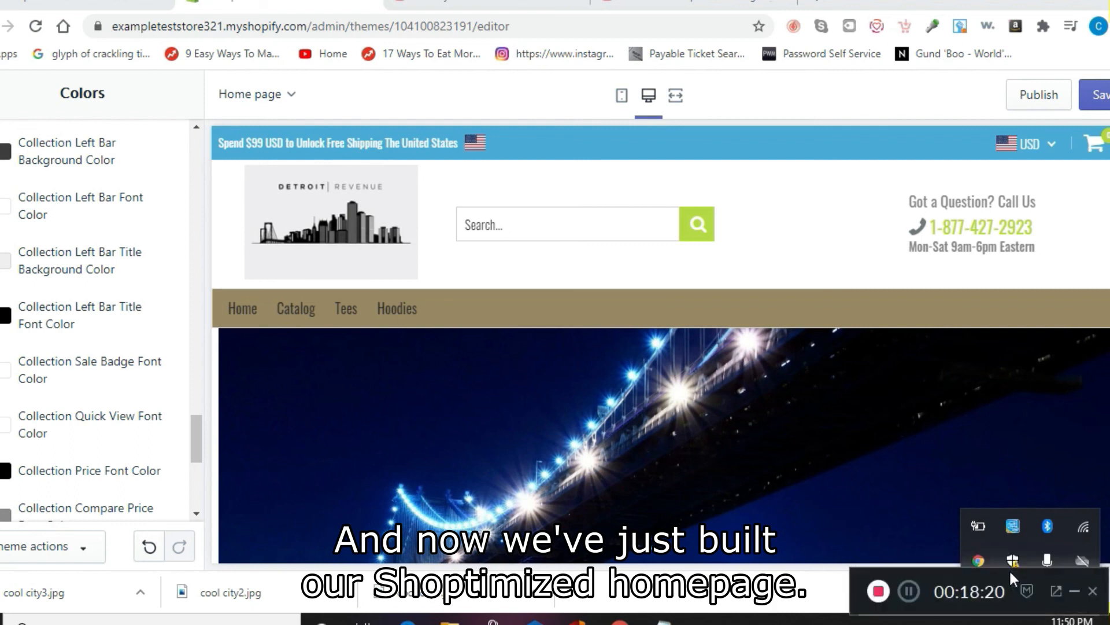